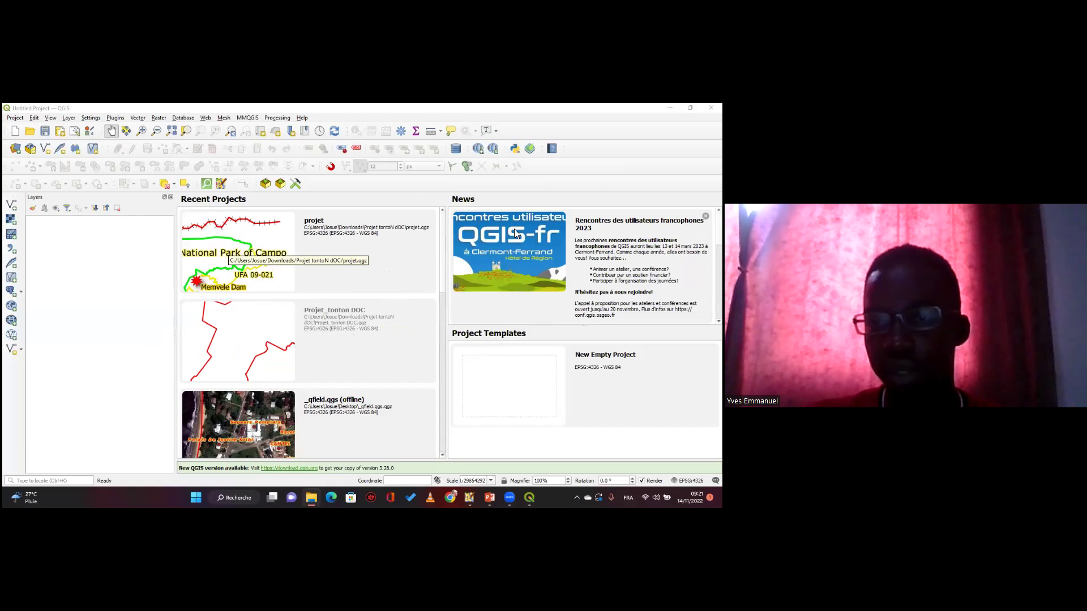
# Start a new empty project.
pyautogui.scroll(-8, 308, 332)
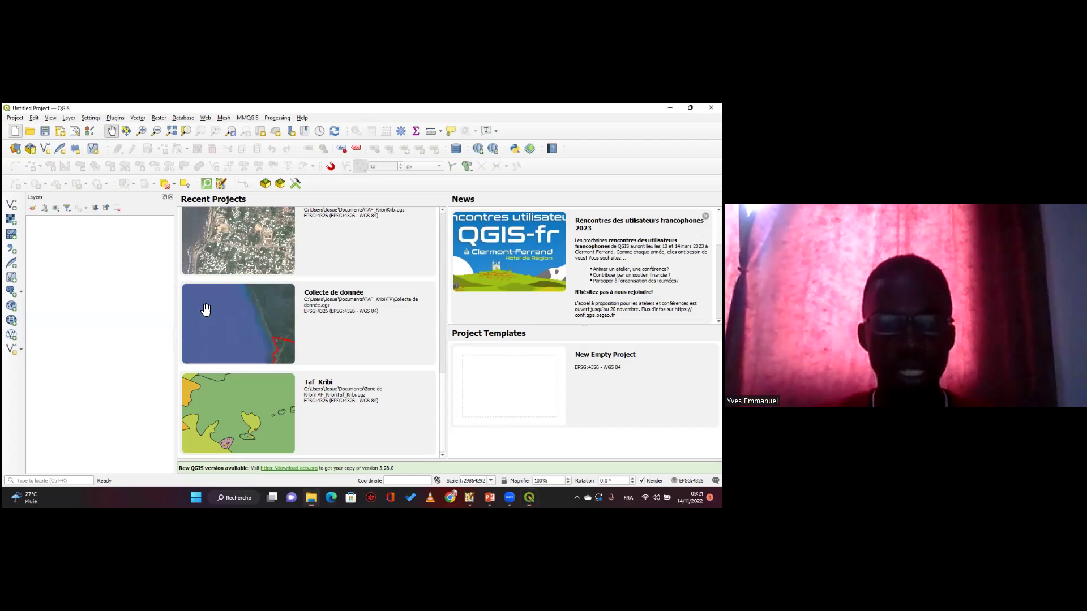
pyautogui.hotkey('ctrl', 'n')
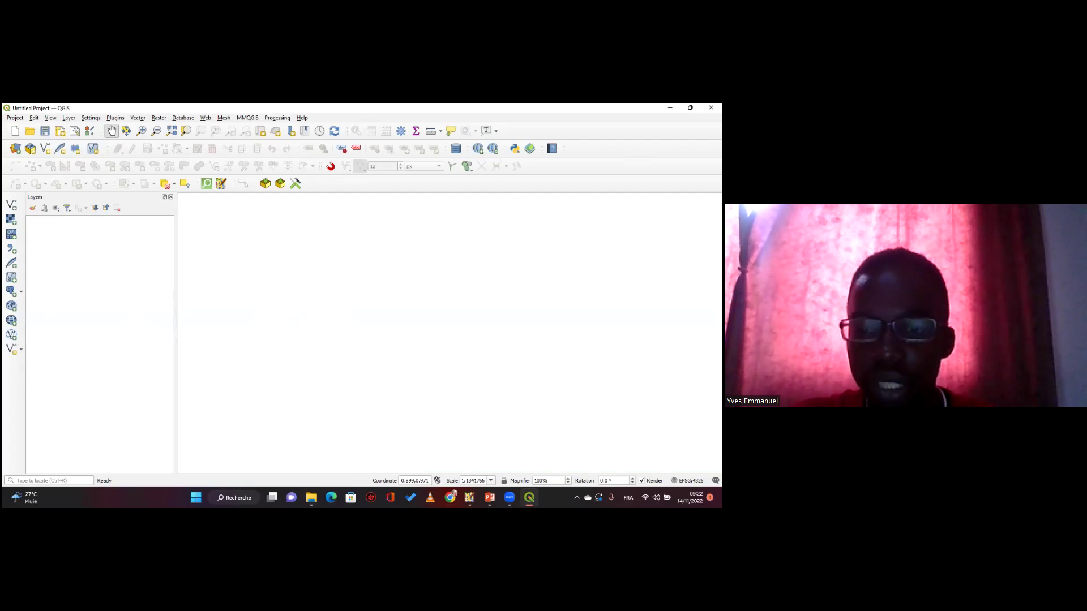
# Hide the Map Navigation Toolbar and show it again.
pyautogui.rightClick(590, 151)
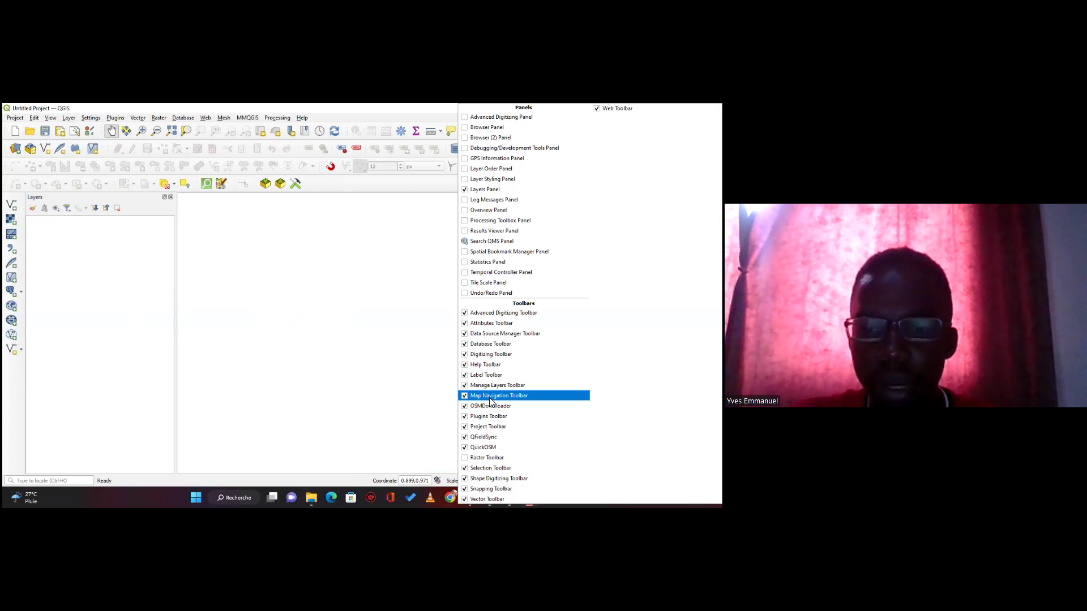
pyautogui.click(464, 398)
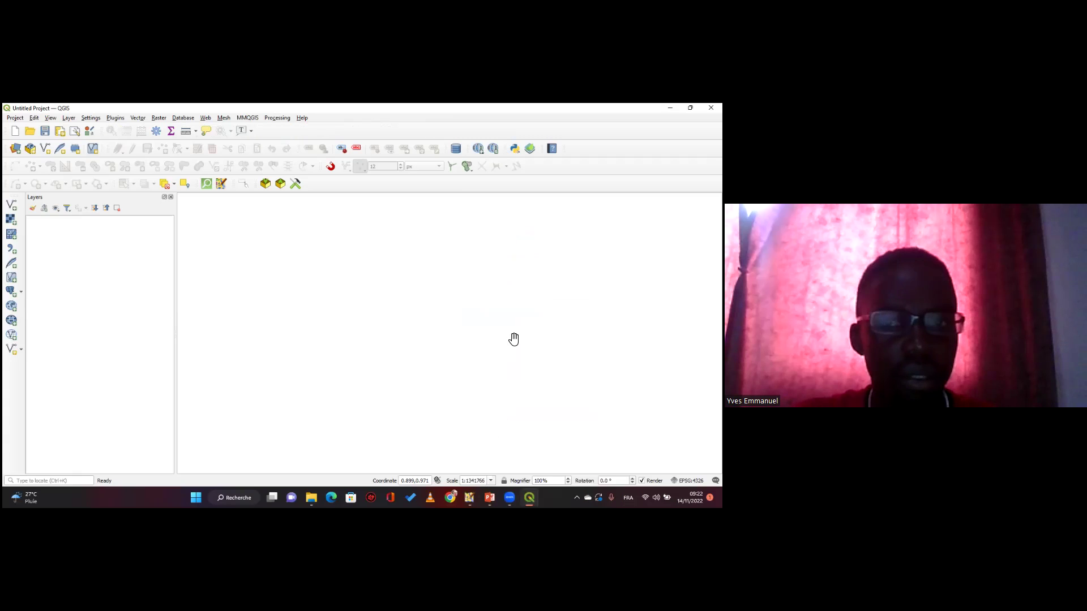
pyautogui.rightClick(457, 415)
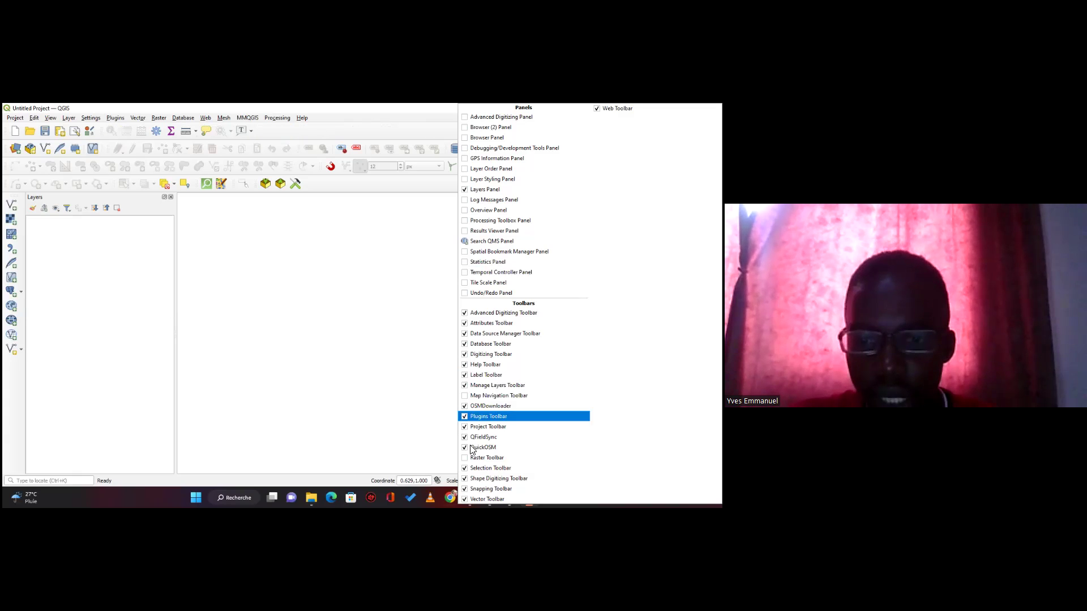
pyautogui.click(464, 395)
# Turn the Manage Layers Toolbar off and back on.
pyautogui.rightClick(458, 405)
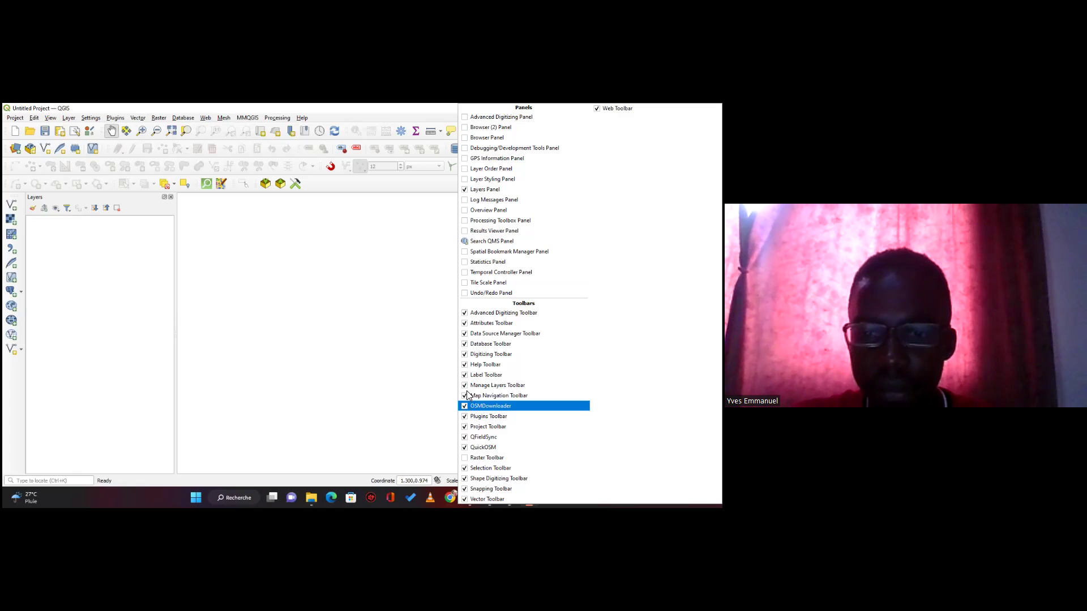
pyautogui.click(463, 385)
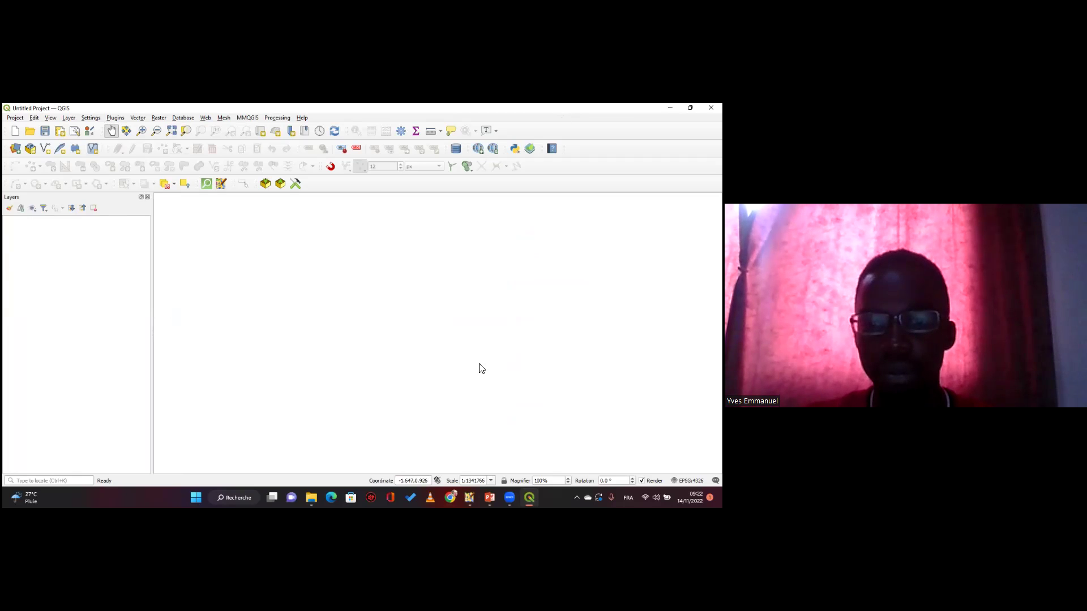
pyautogui.rightClick(651, 170)
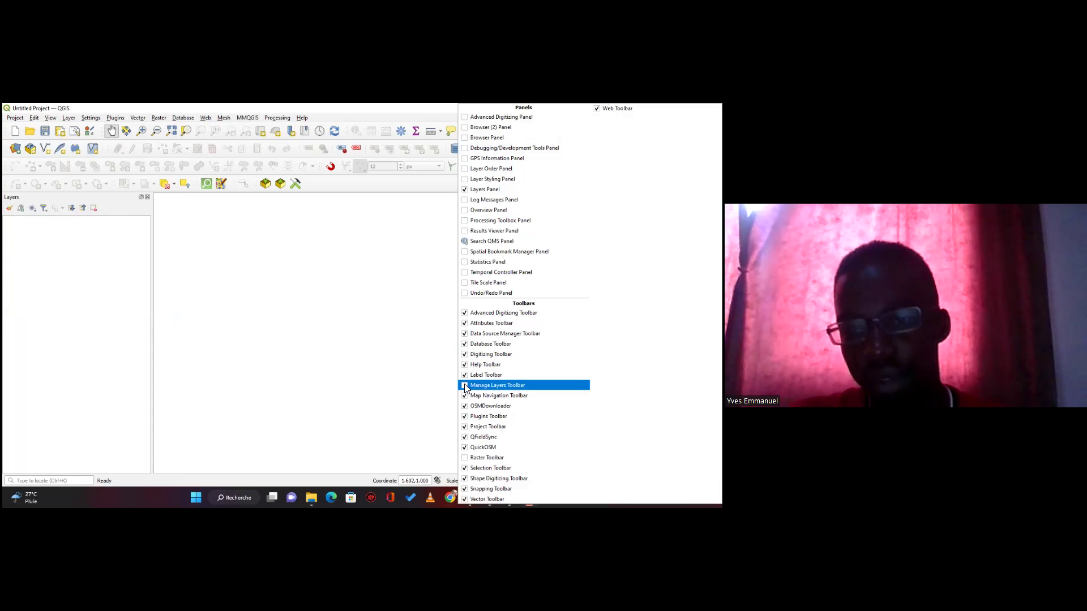
pyautogui.click(465, 386)
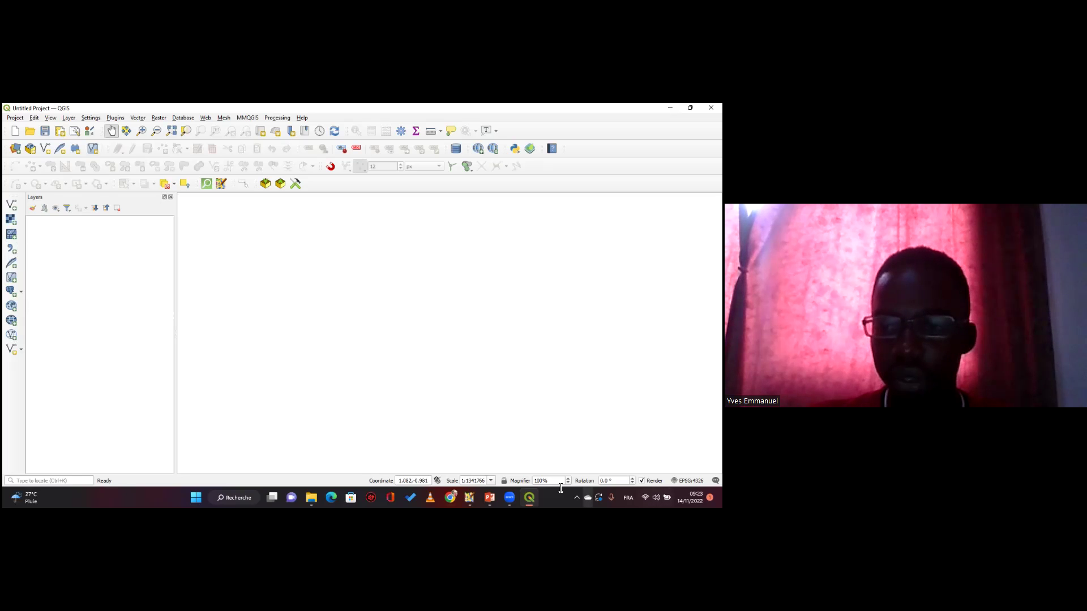
pyautogui.click(530, 498)
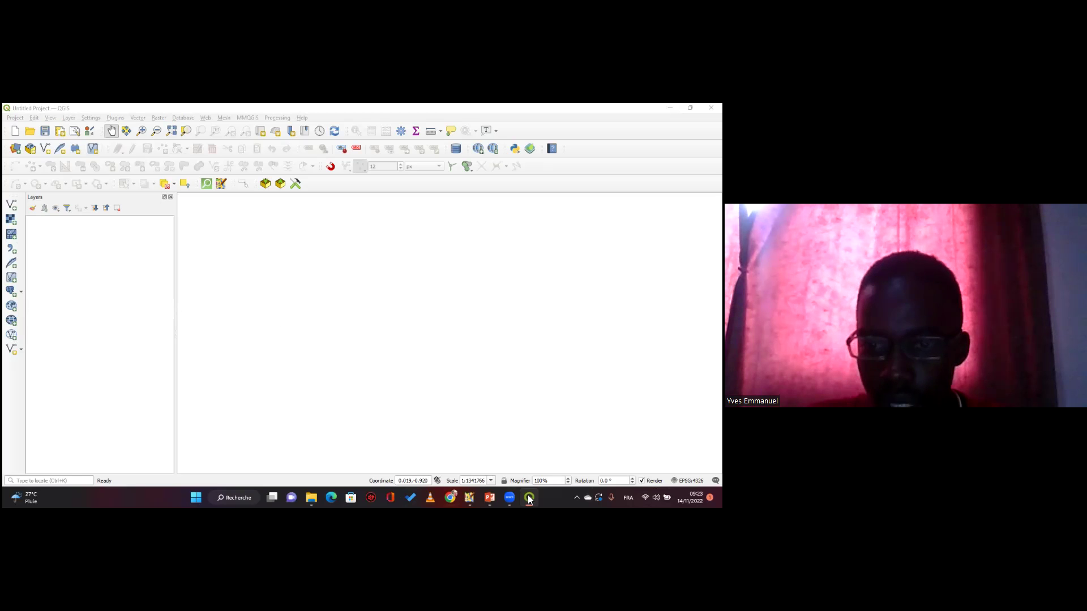
pyautogui.moveTo(598, 462); pyautogui.dragTo(586, 420)
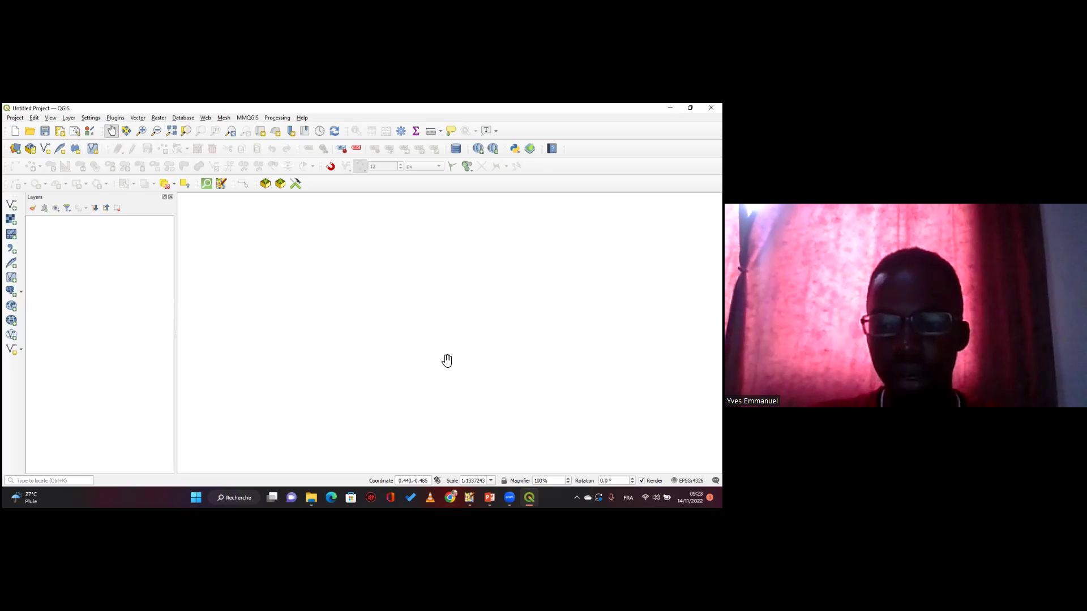
pyautogui.scroll(2, 425, 293)
pyautogui.scroll(-1, 425, 293)
pyautogui.scroll(2, 442, 297)
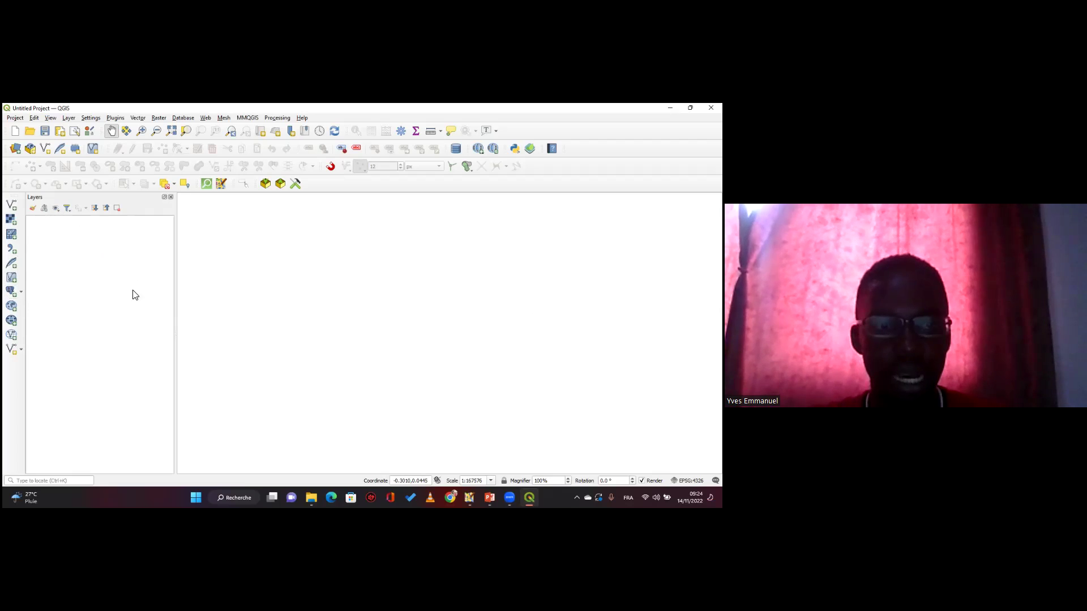
# Add the shapefile CMR_adm3.shp from the Limites Cameroun folder to the project as a vector layer.
pyautogui.click(68, 119)
pyautogui.moveTo(93, 148)
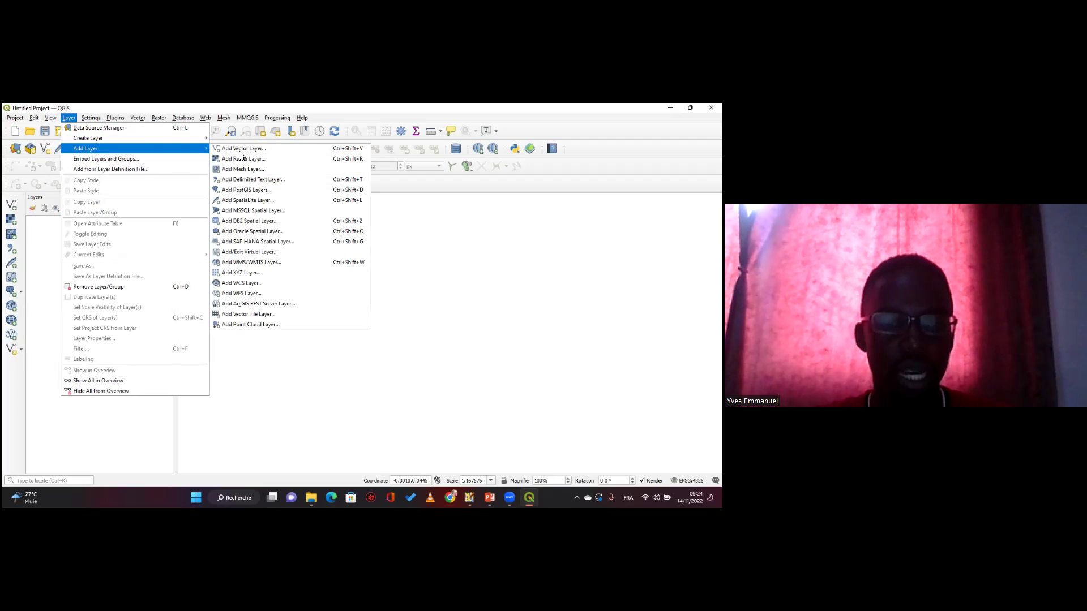
pyautogui.click(317, 181)
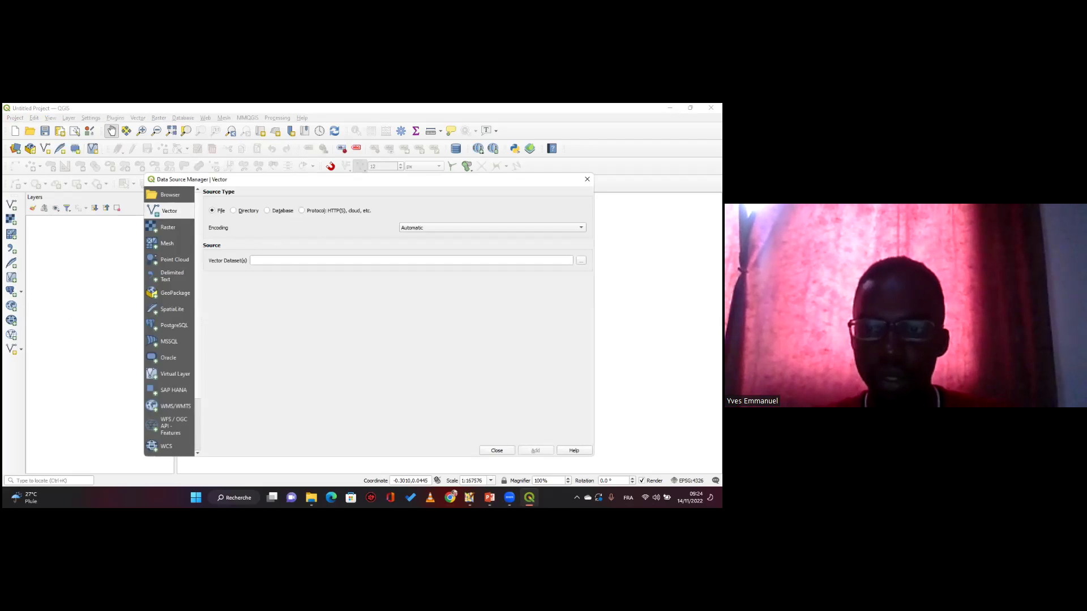
pyautogui.moveTo(396, 179); pyautogui.dragTo(386, 151)
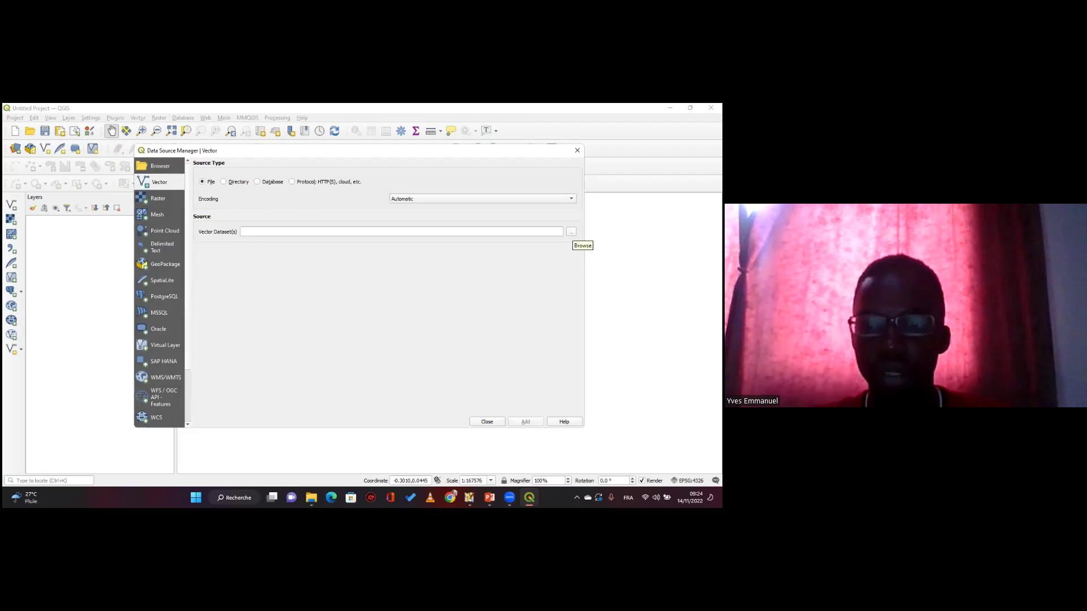
pyautogui.click(570, 231)
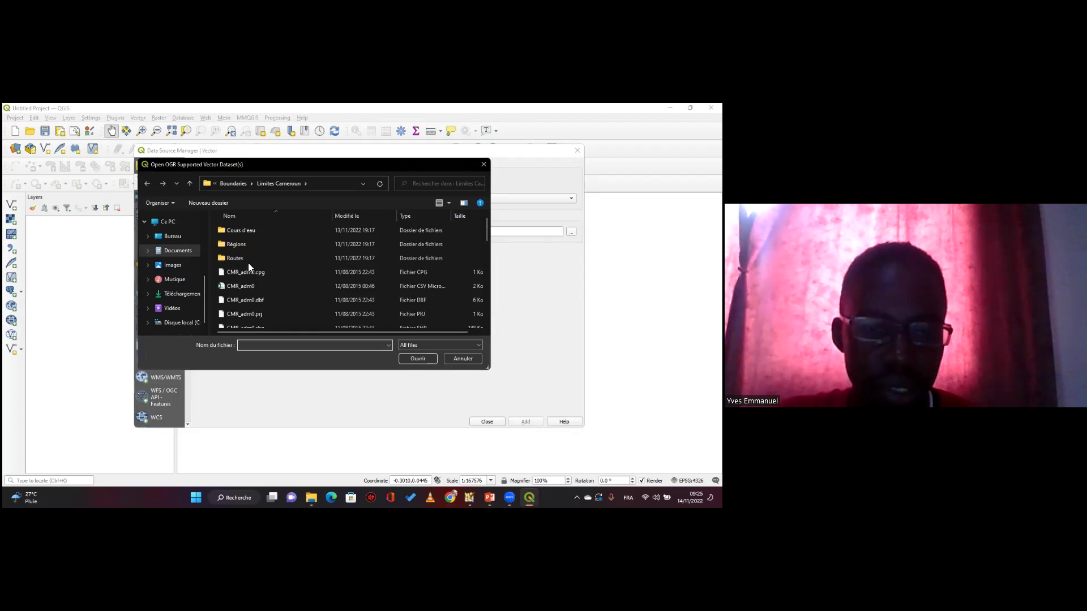
pyautogui.scroll(-7, 249, 266)
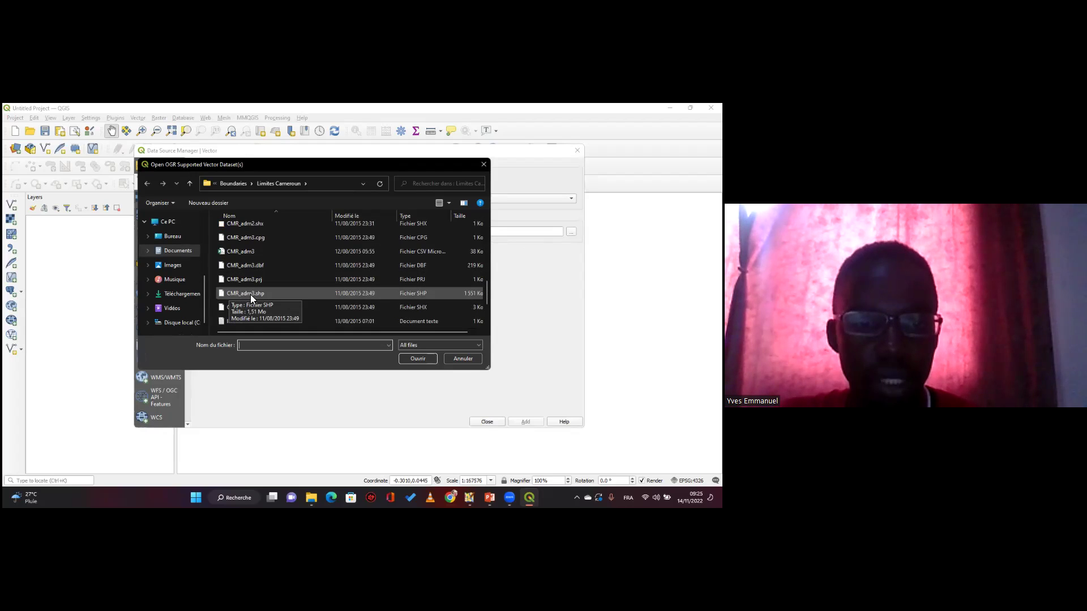
pyautogui.click(250, 294)
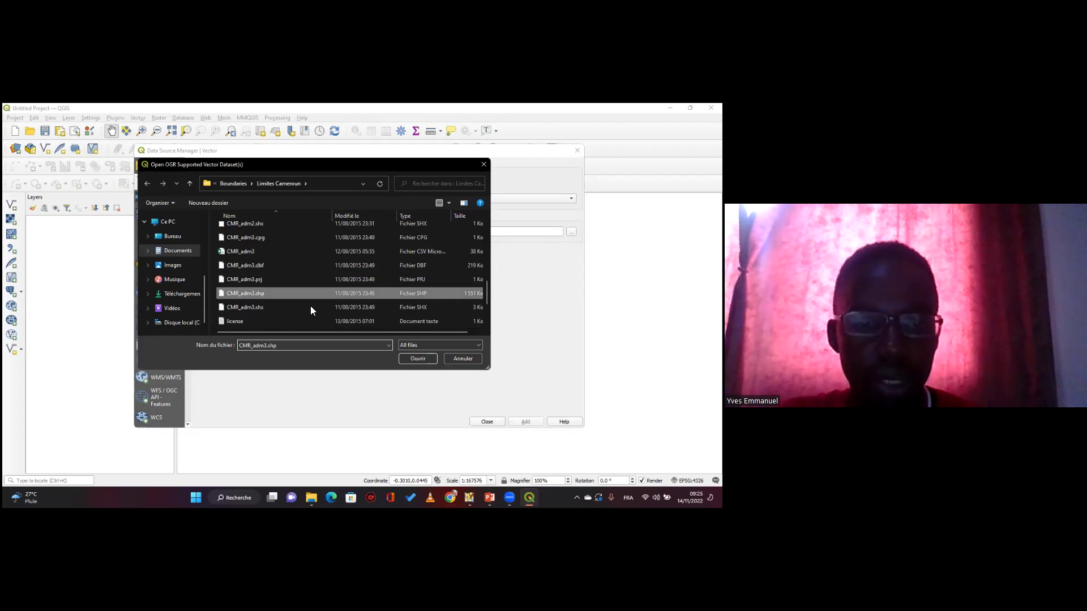
pyautogui.click(423, 359)
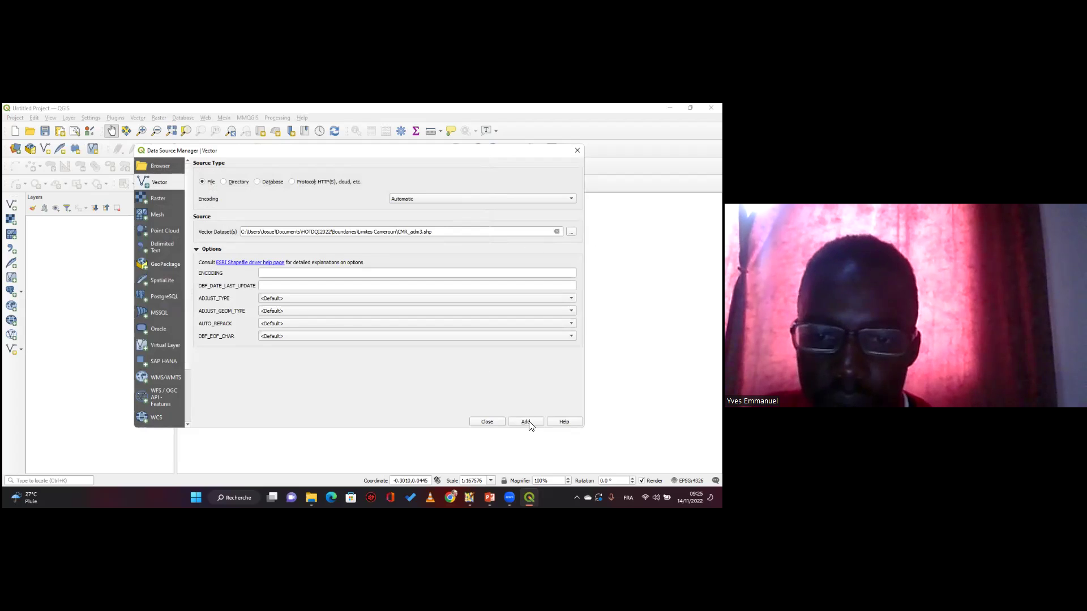
pyautogui.click(527, 422)
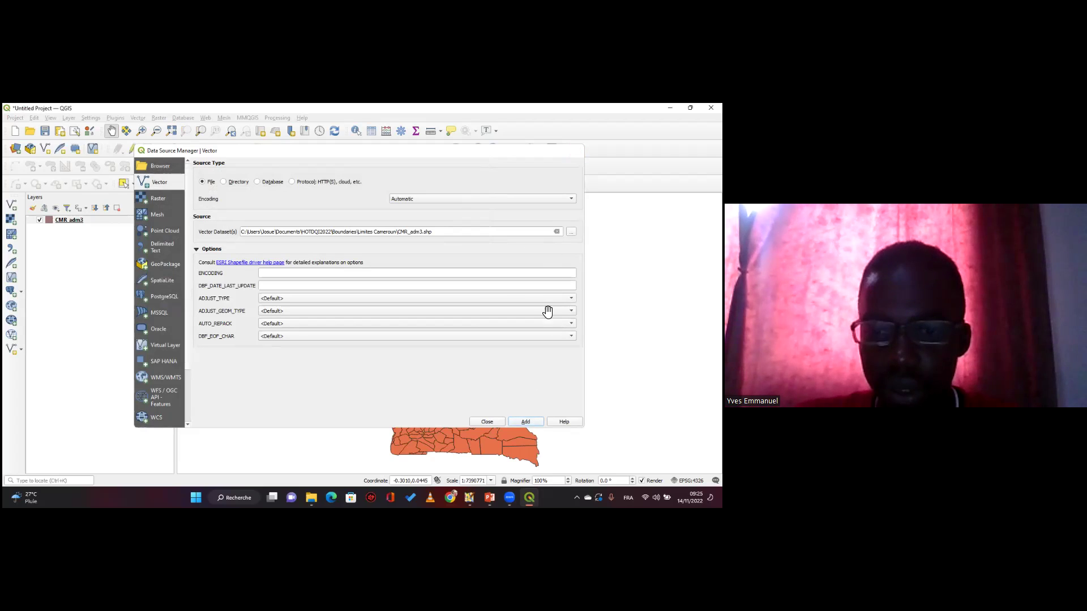
pyautogui.press('Escape')
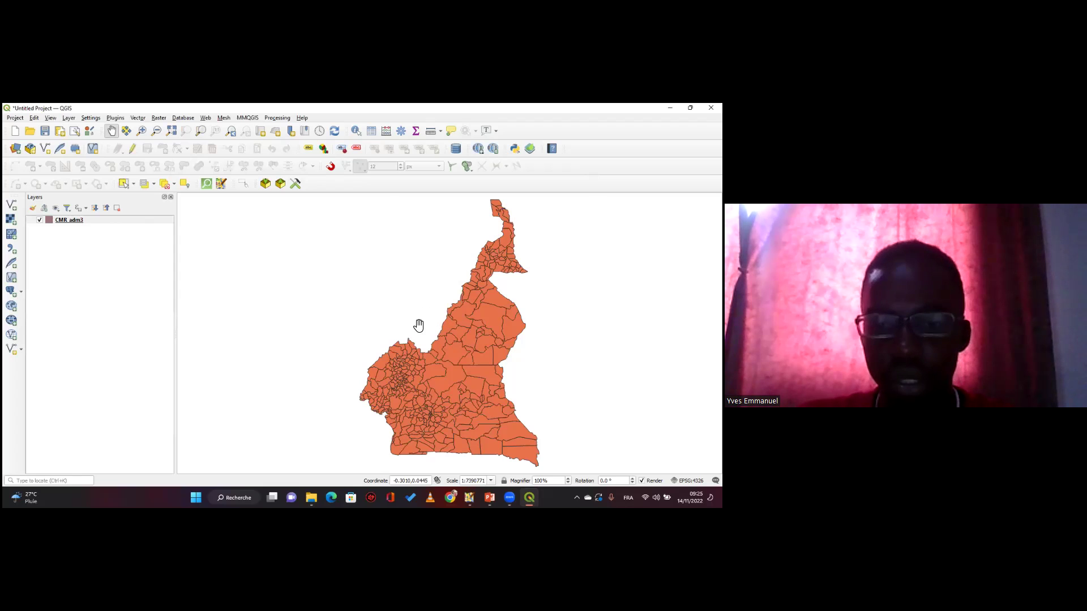
# Open the attribute table of the CMR_adm3 layer, look through its records and return to the map without saving the project.
pyautogui.scroll(1, 419, 326)
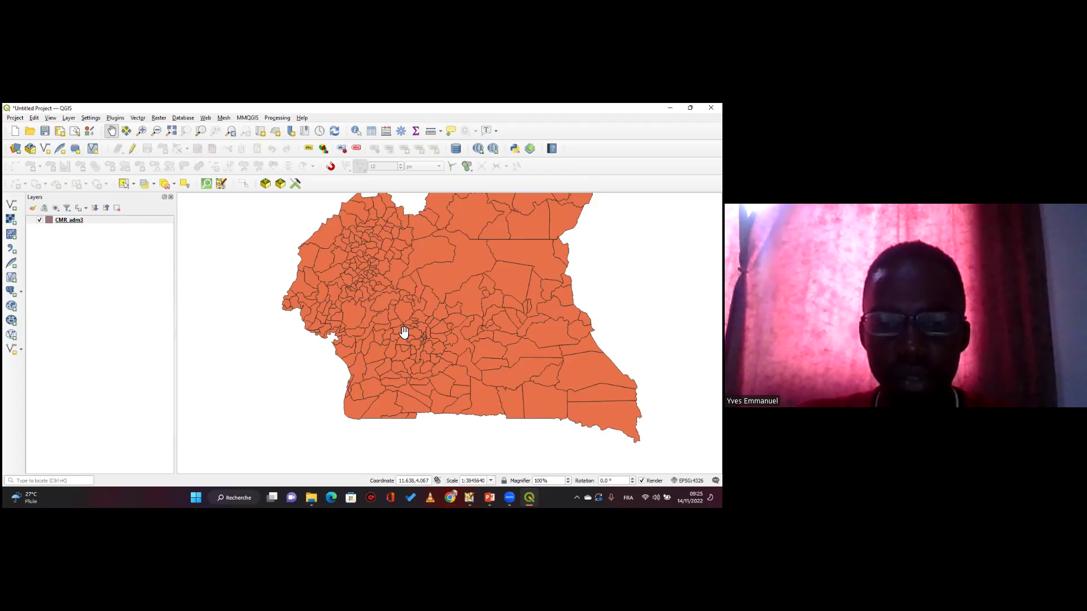
pyautogui.click(467, 316)
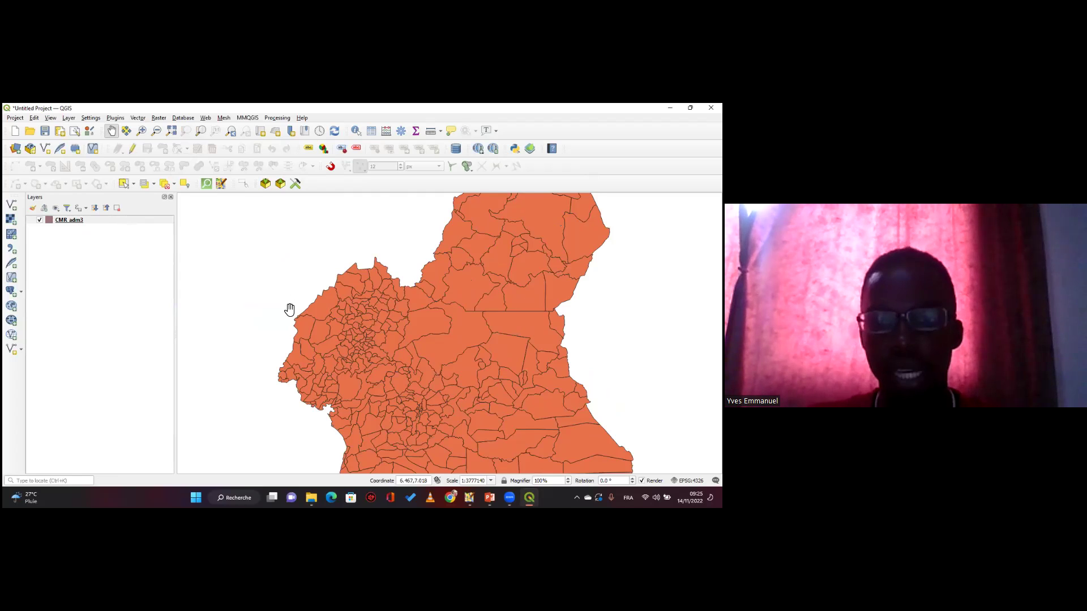
pyautogui.click(67, 222)
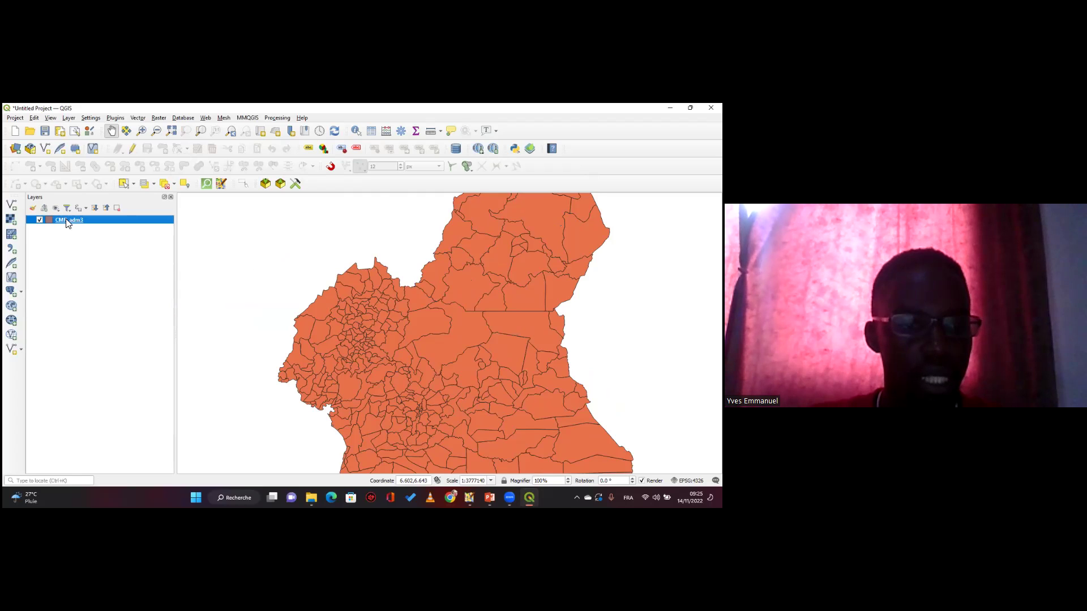
pyautogui.rightClick(67, 222)
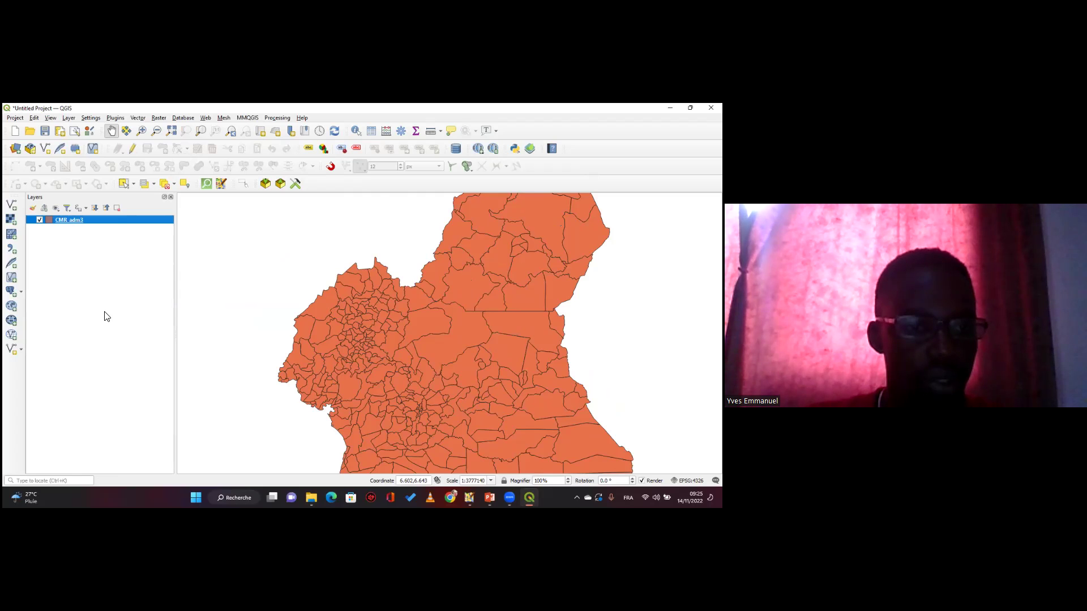
pyautogui.click(105, 309)
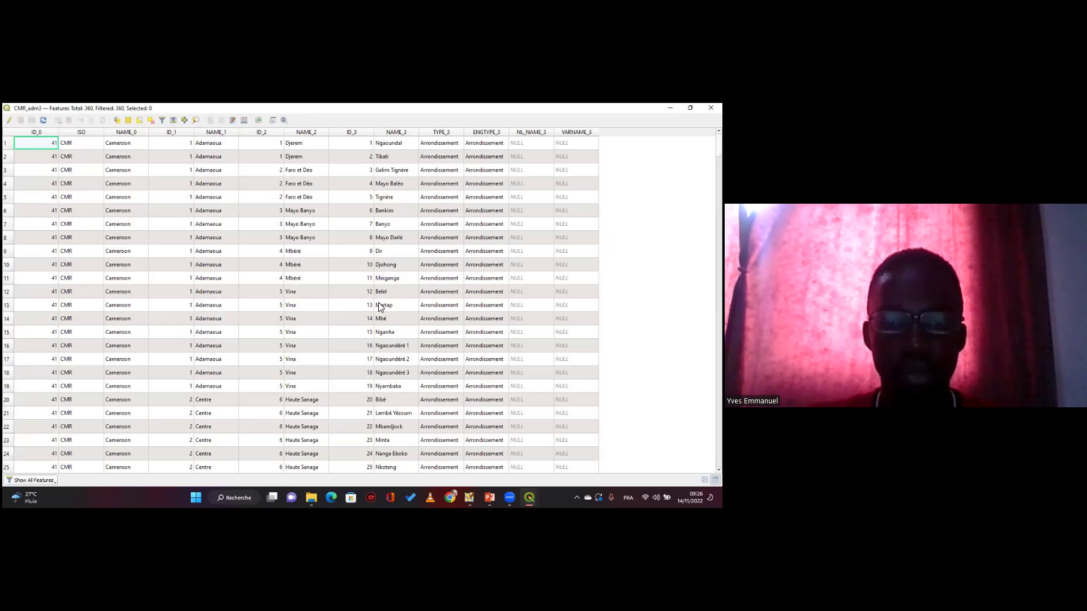
pyautogui.scroll(-7, 346, 300)
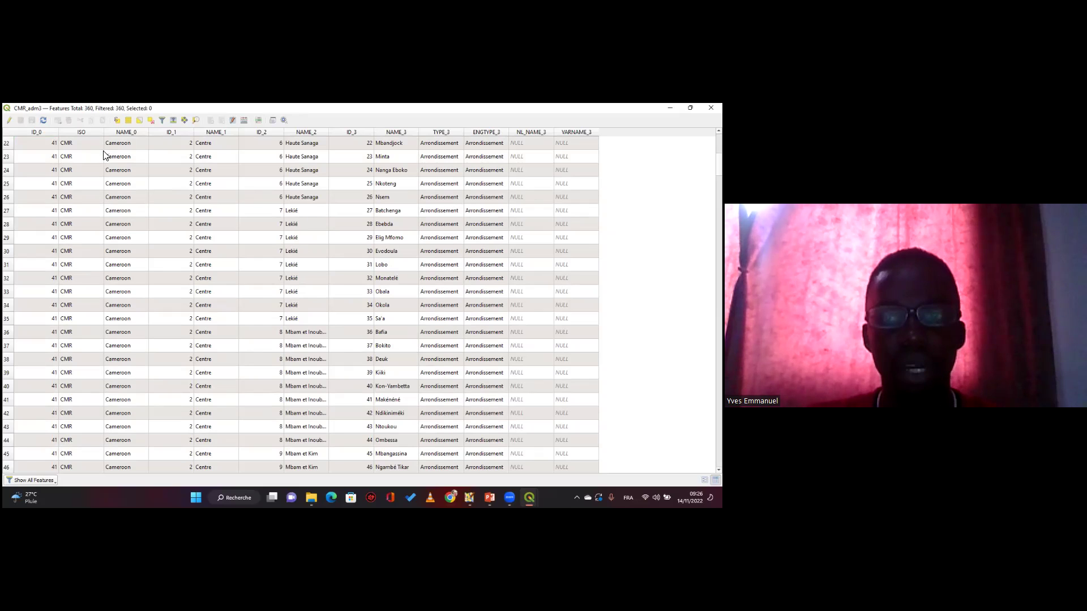
pyautogui.scroll(7, 104, 156)
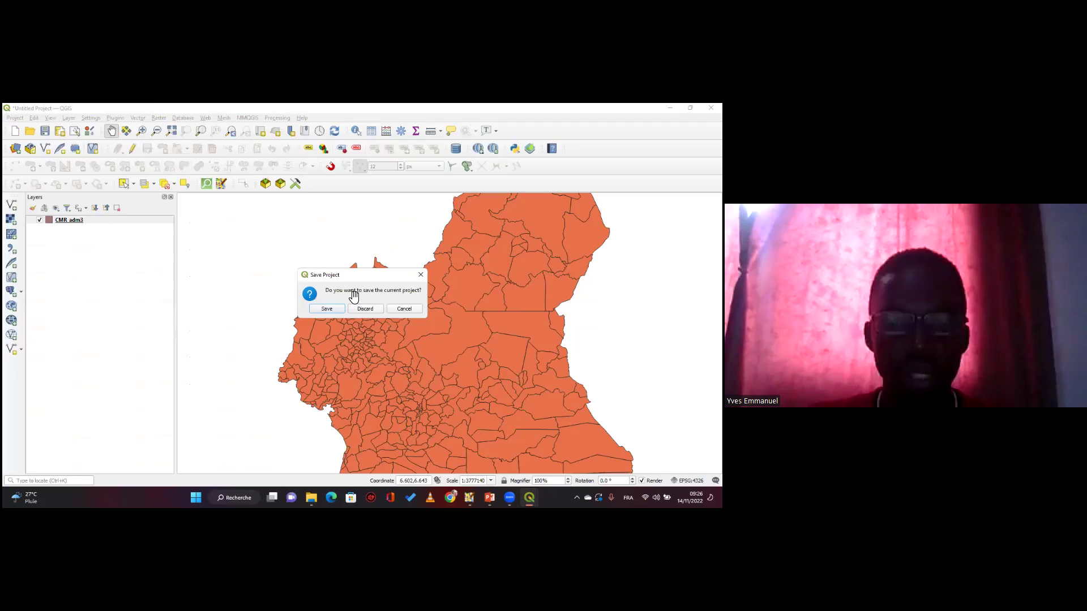
pyautogui.click(408, 307)
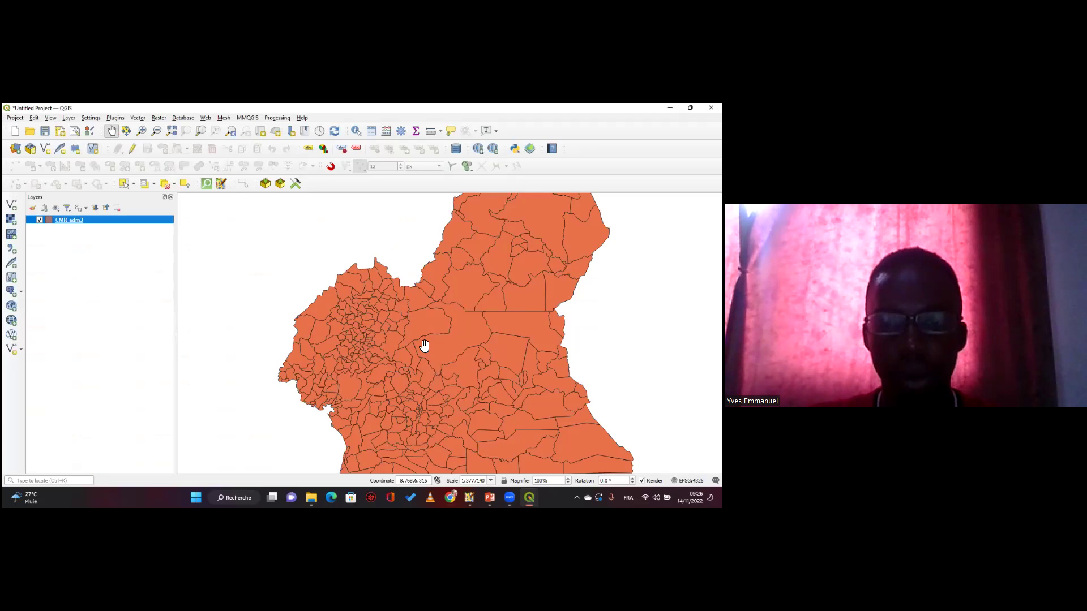
# Set the fill style of the CMR_adm3 layer's simple fill symbol to No Brush.
pyautogui.moveTo(425, 346); pyautogui.dragTo(373, 326)
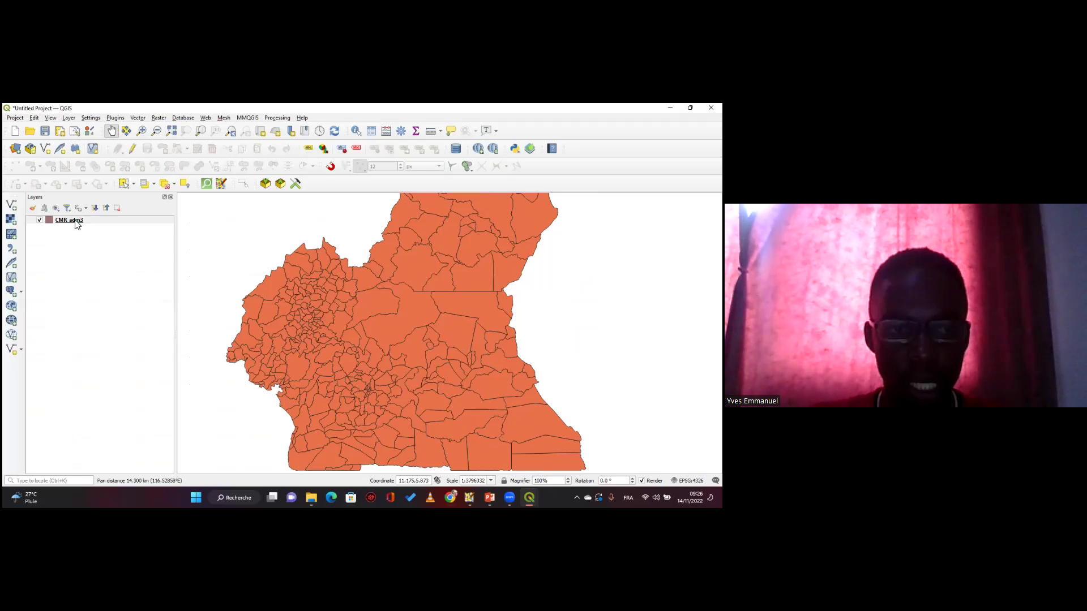
pyautogui.hotkey('ctrl', 'shift', 'f')
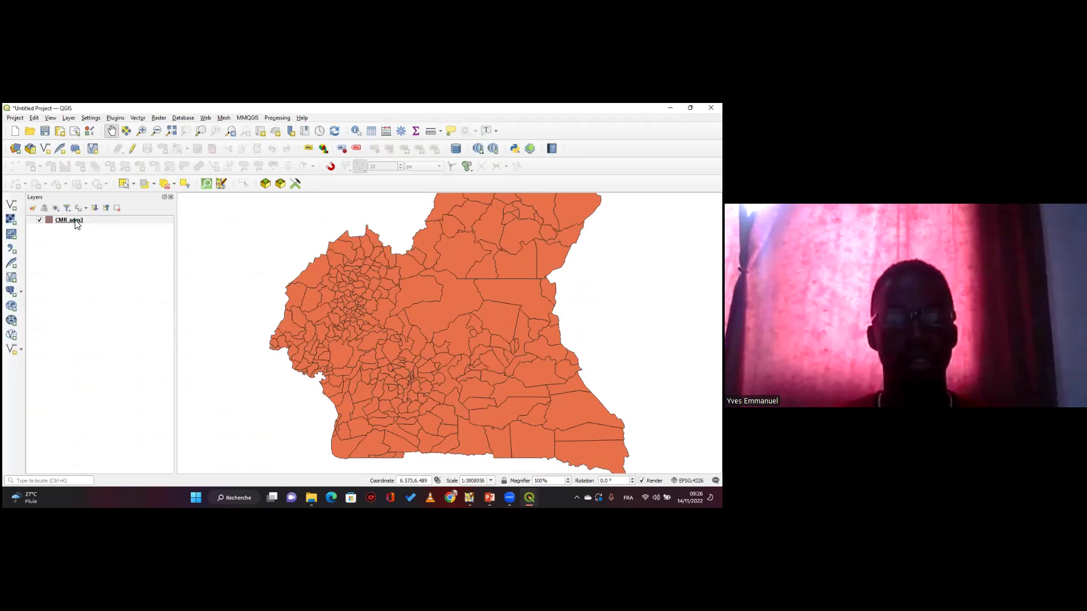
pyautogui.click(77, 222)
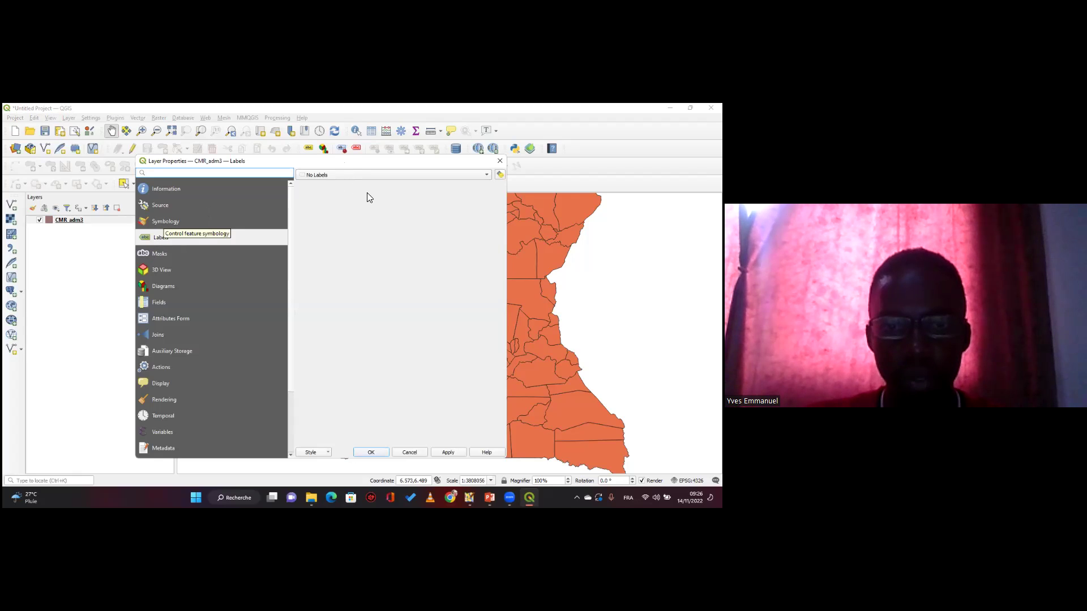
pyautogui.press('Up')
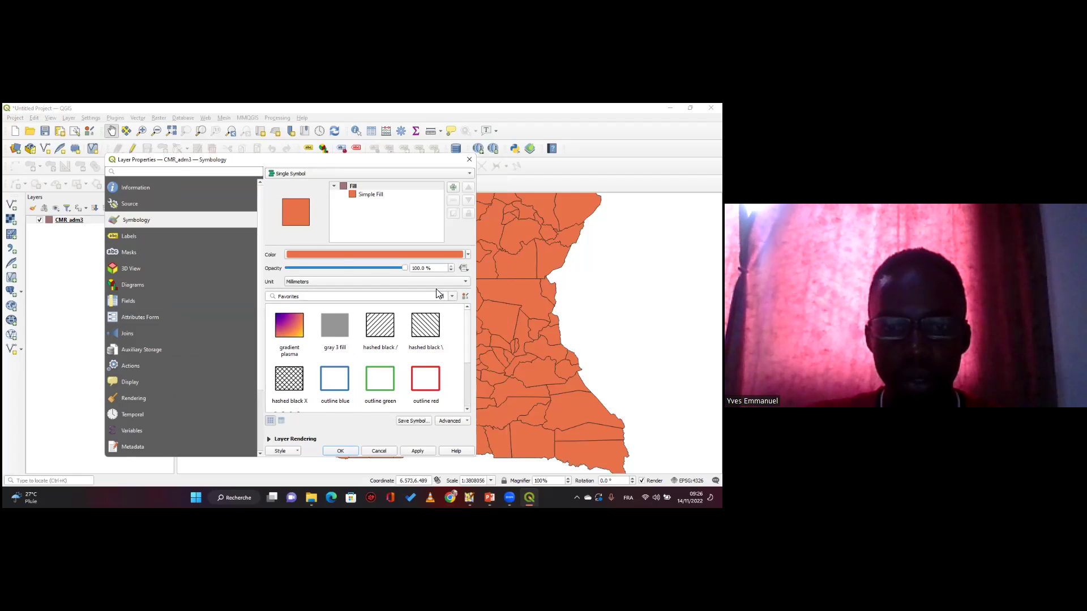
pyautogui.click(381, 286)
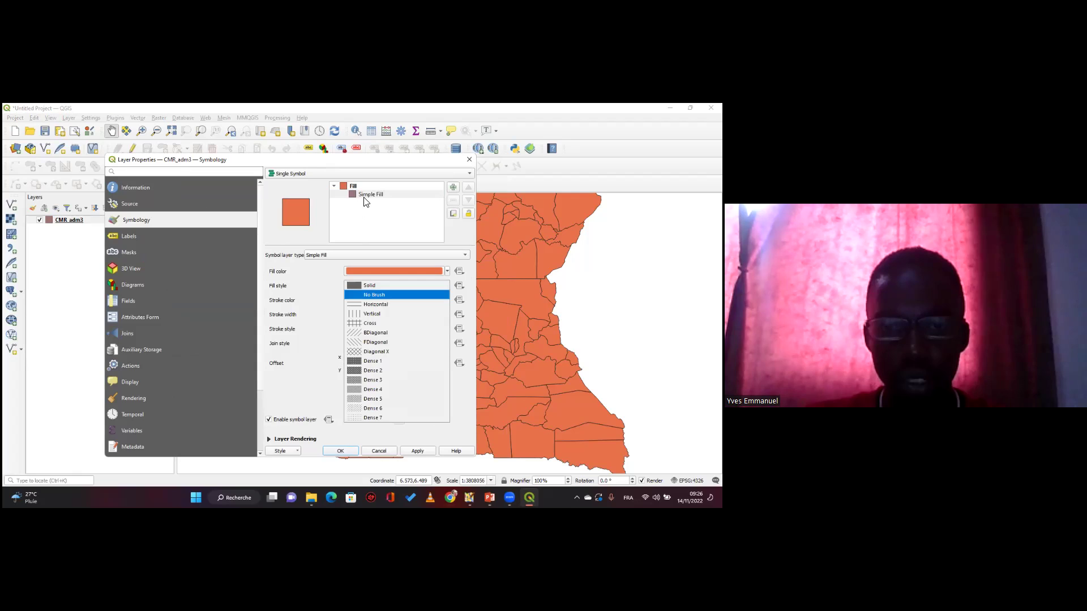
pyautogui.click(378, 296)
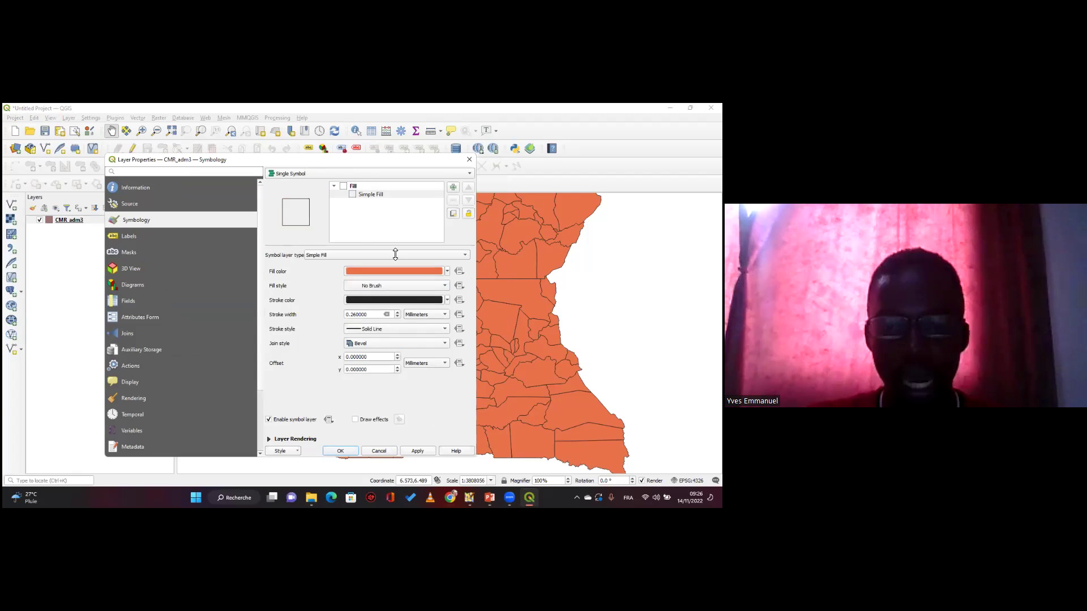
# Set the stroke width of the CMR_adm3 layer's simple fill to 0.66 mm and apply it to the map.
pyautogui.press('Up')
pyautogui.press('Up')
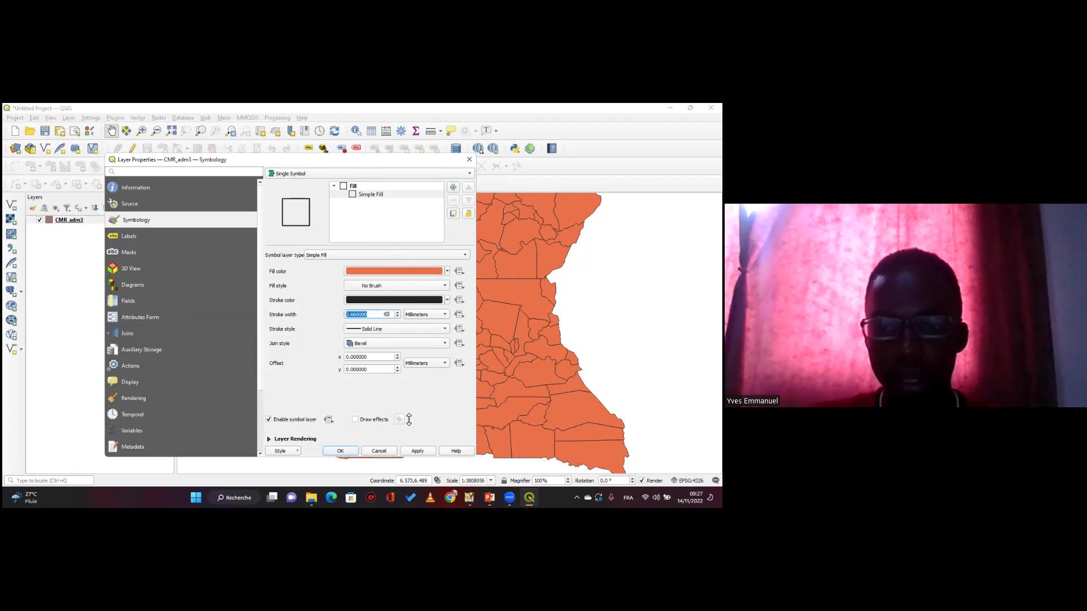
pyautogui.moveTo(409, 162); pyautogui.dragTo(395, 130)
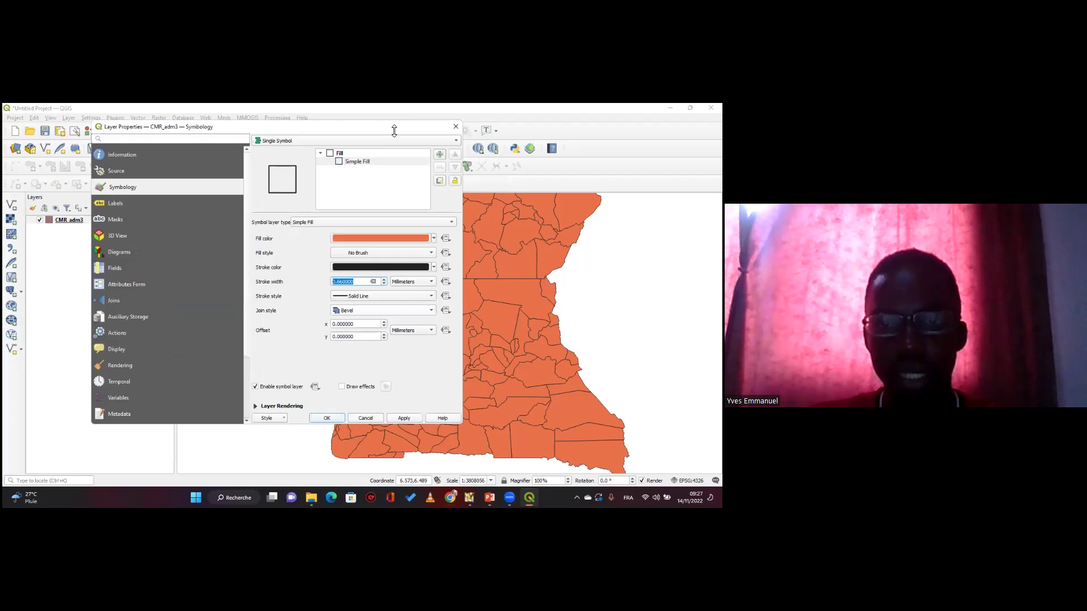
pyautogui.click(404, 418)
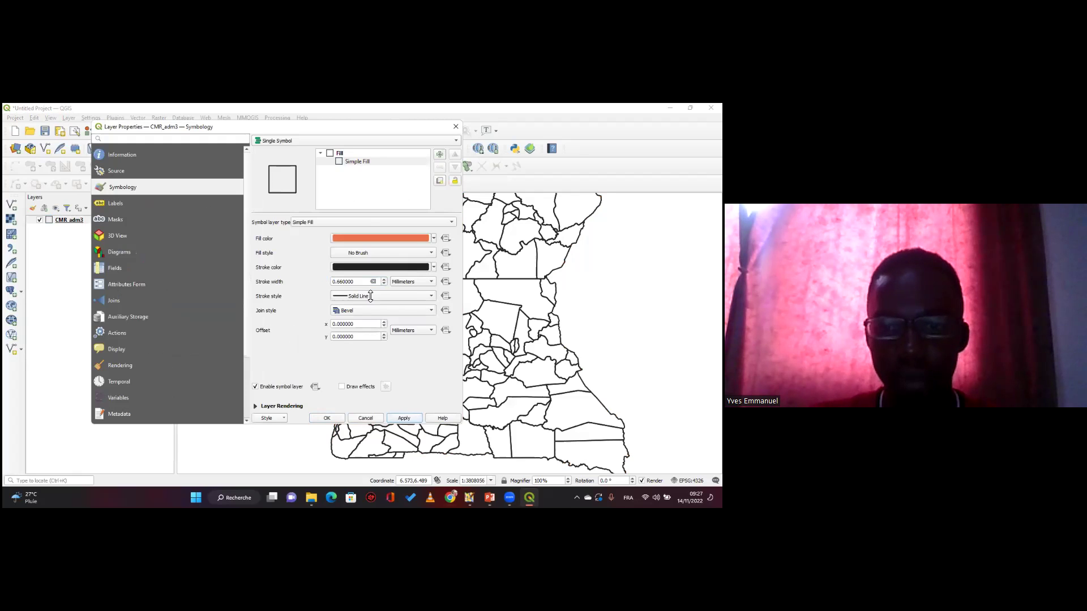
# Set the simple fill's stroke width to 0.26 mm, apply it and accept the layer properties.
pyautogui.click(358, 161)
pyautogui.moveTo(325, 126); pyautogui.dragTo(317, 136)
pyautogui.doubleClick(375, 293)
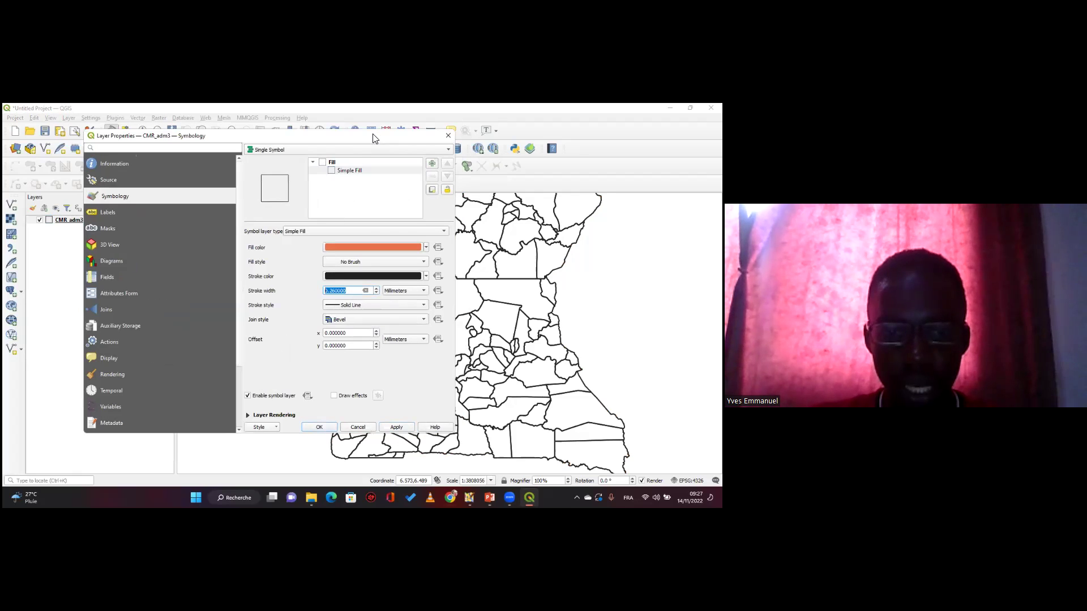
pyautogui.click(397, 428)
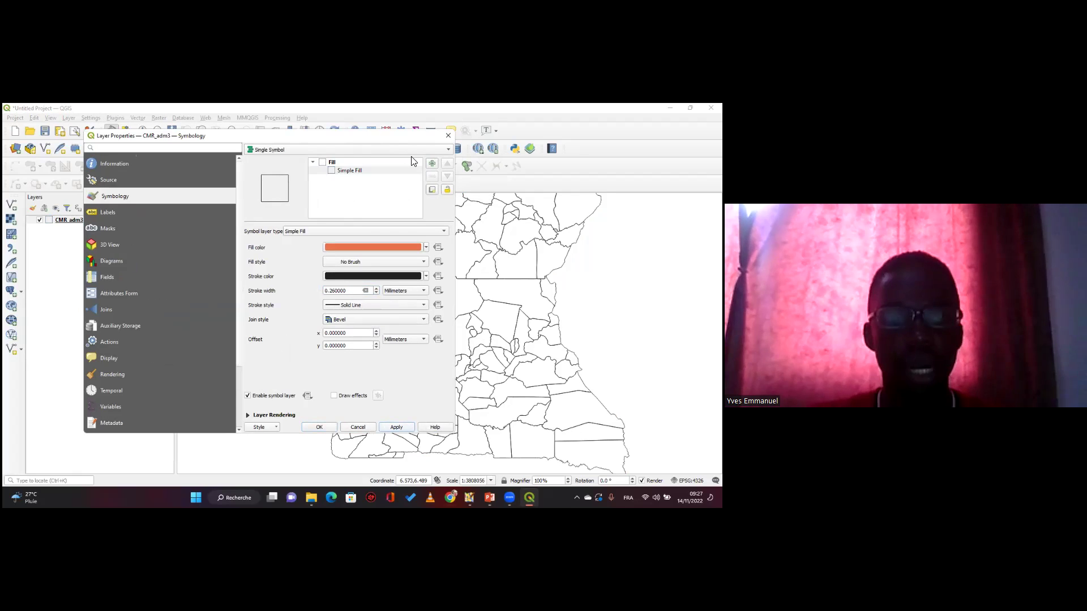
pyautogui.moveTo(411, 136); pyautogui.dragTo(402, 134)
pyautogui.click(311, 424)
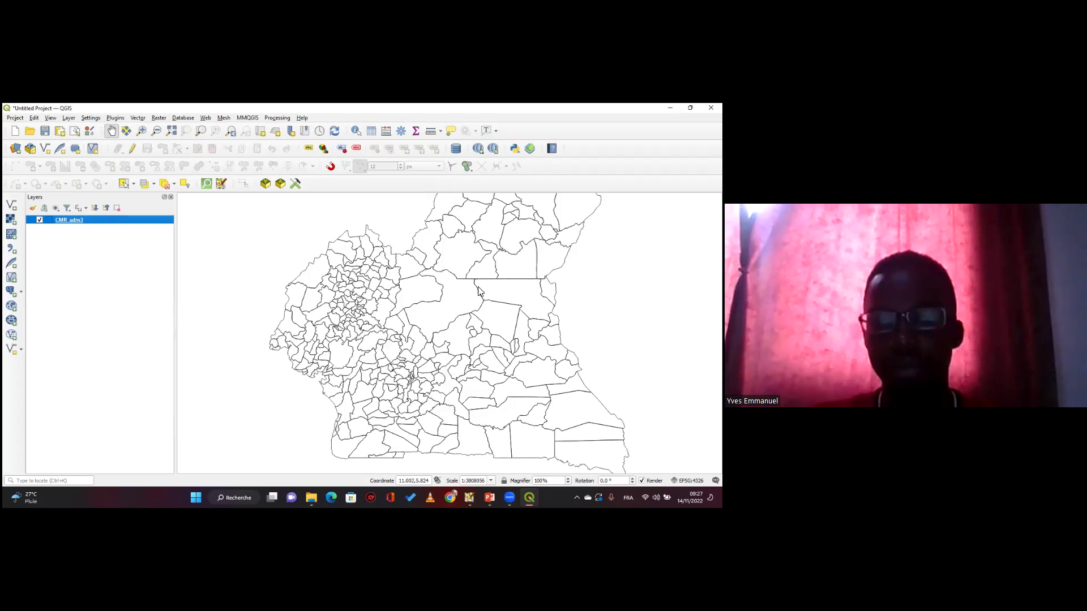
# Label the CMR_adm3 layer with single labels taken from the NAME_3 field and accept the layer properties.
pyautogui.moveTo(425, 286); pyautogui.dragTo(406, 277)
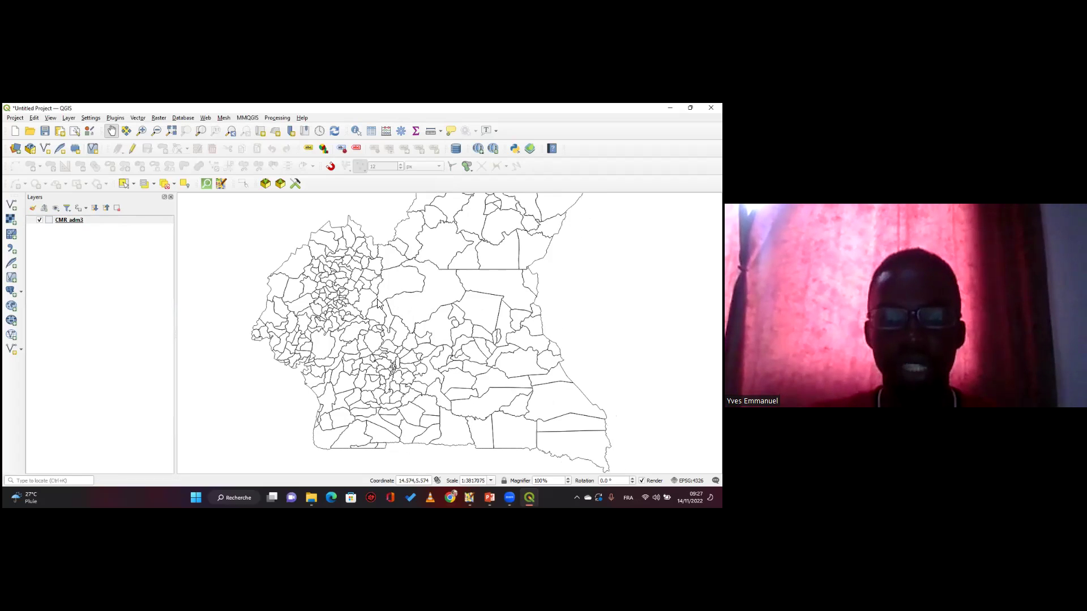
pyautogui.click(75, 221)
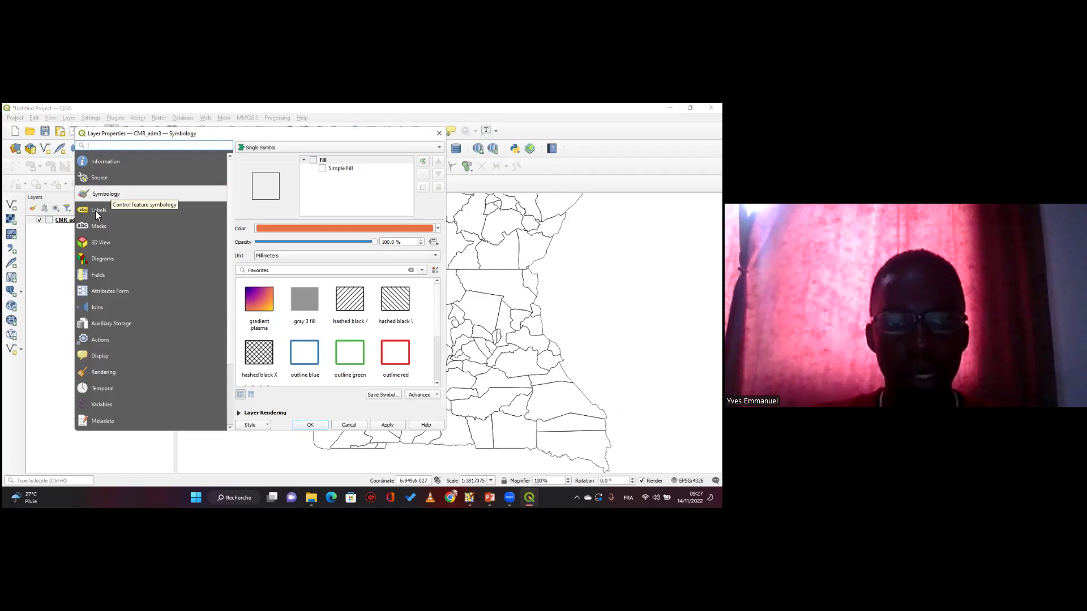
pyautogui.click(96, 215)
pyautogui.click(300, 148)
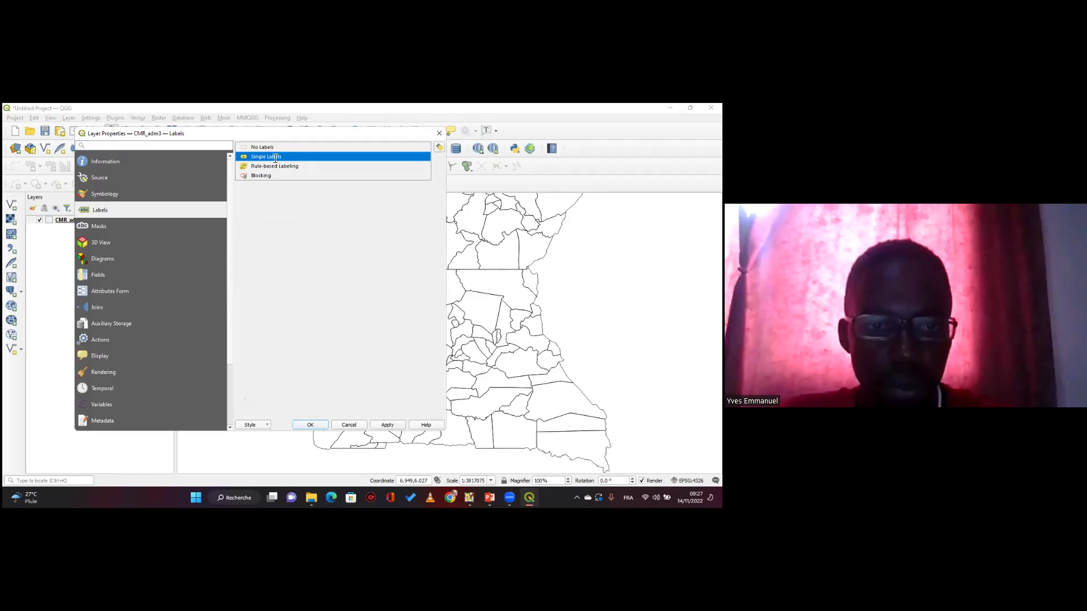
pyautogui.click(275, 159)
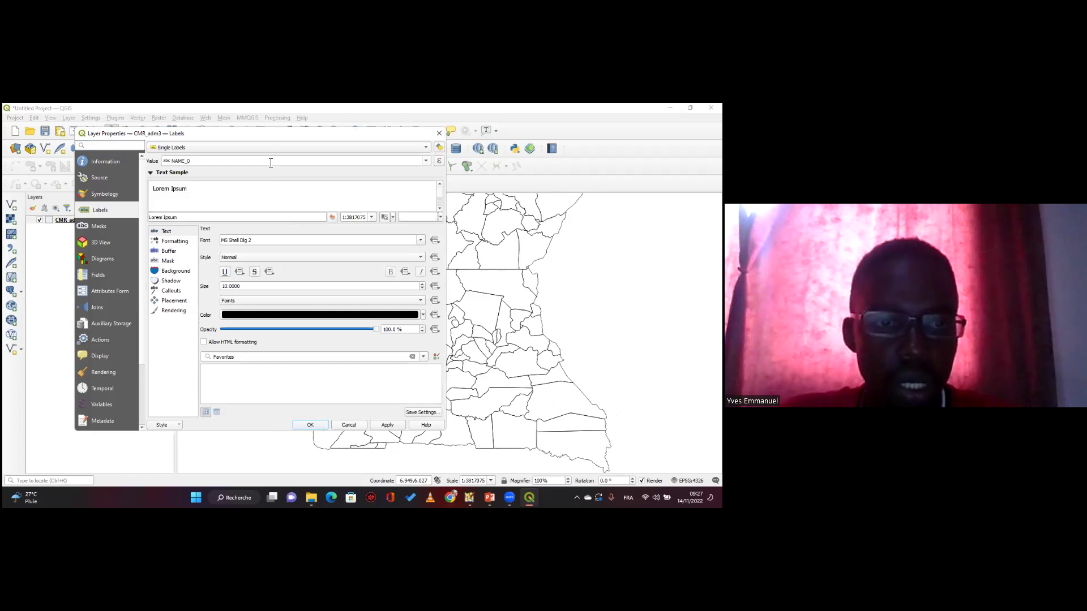
pyautogui.click(426, 160)
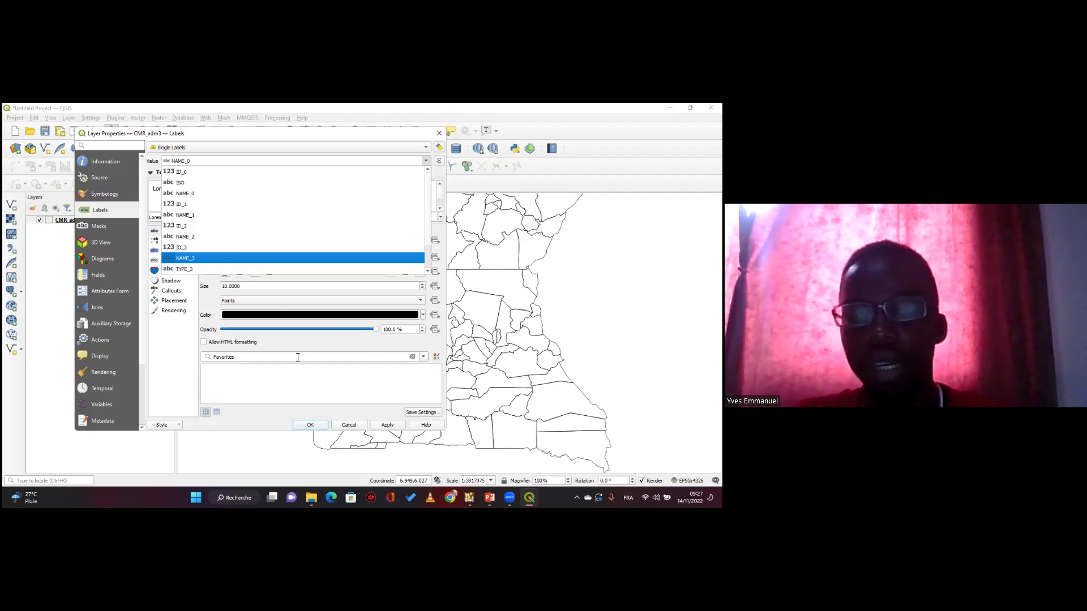
pyautogui.press('Return')
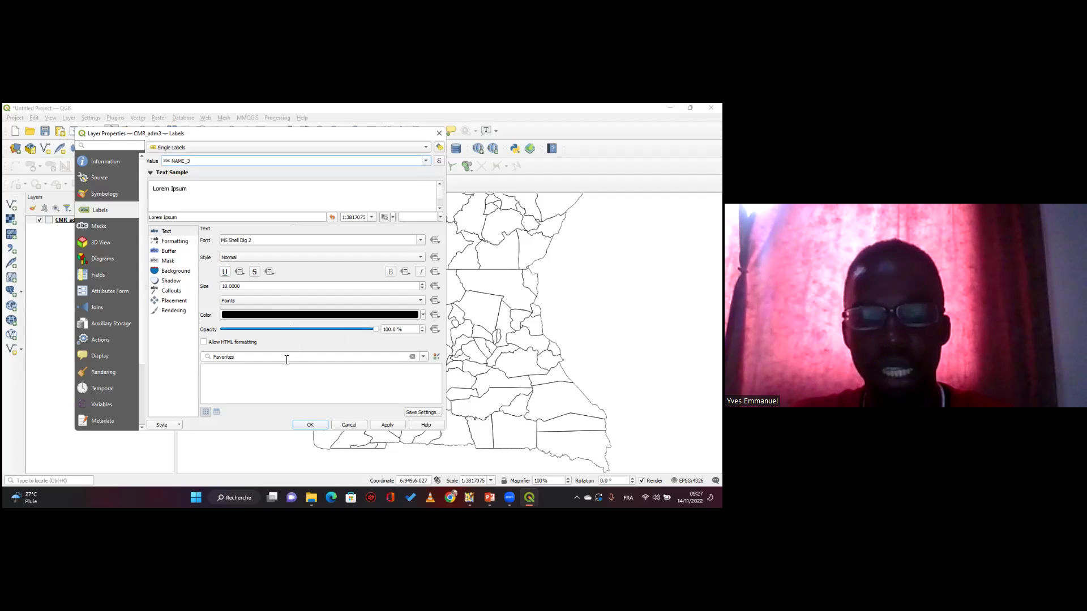
pyautogui.click(386, 425)
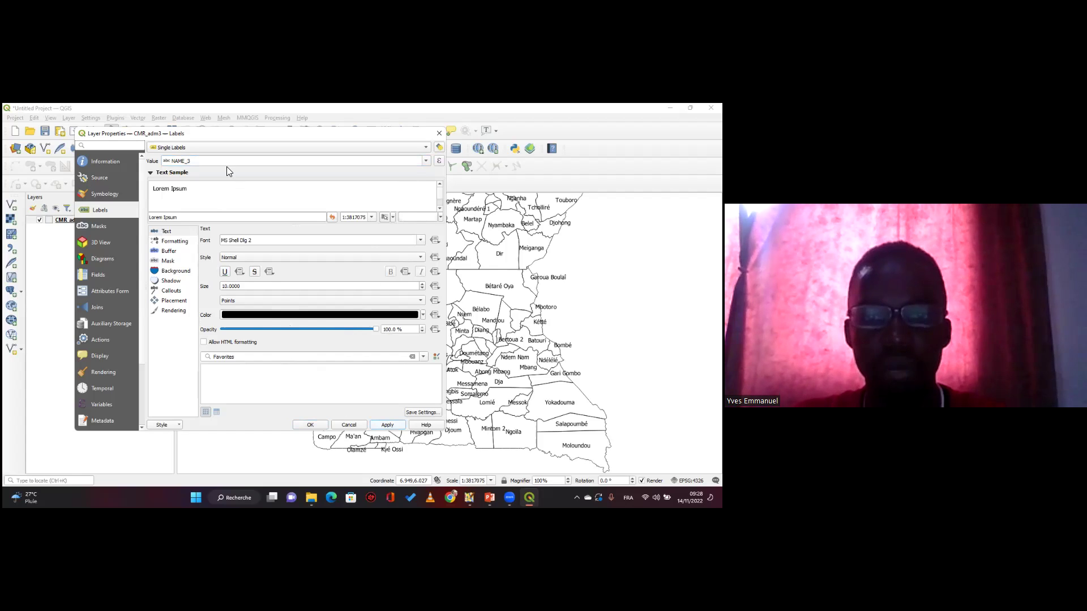
pyautogui.moveTo(227, 134); pyautogui.dragTo(12, 133)
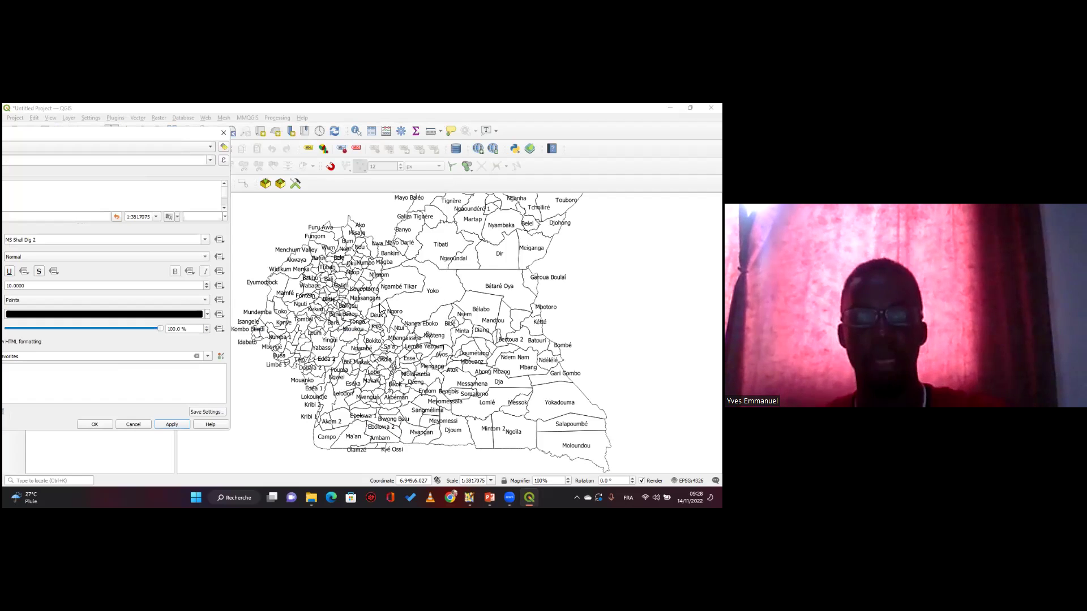
pyautogui.click(94, 425)
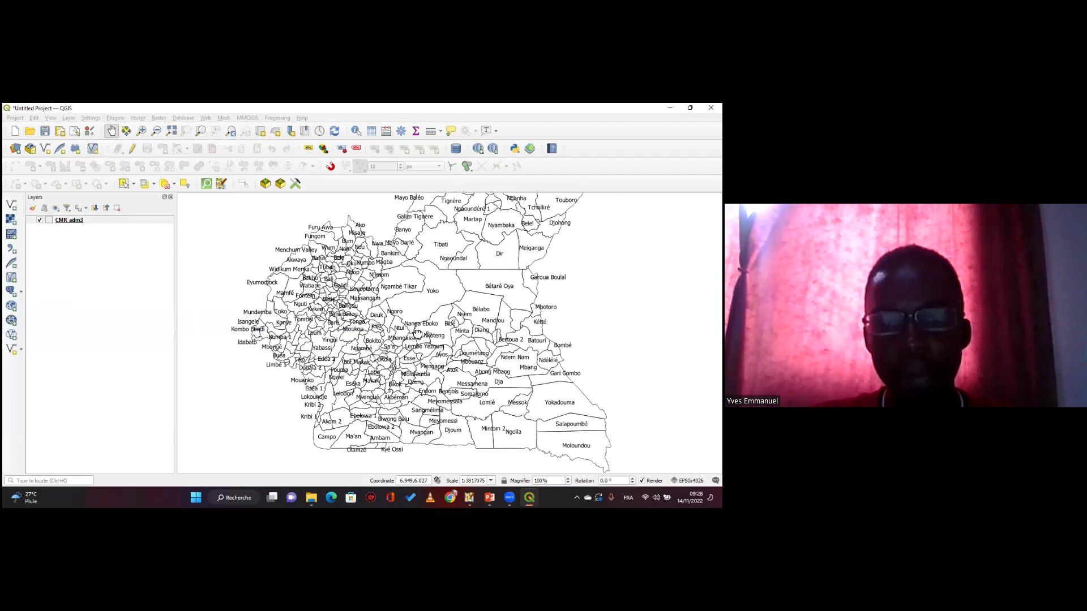
# Look over the arrondissement names on the map and set the CMR_adm3 layer's labelling to No Labels.
pyautogui.scroll(1, 421, 337)
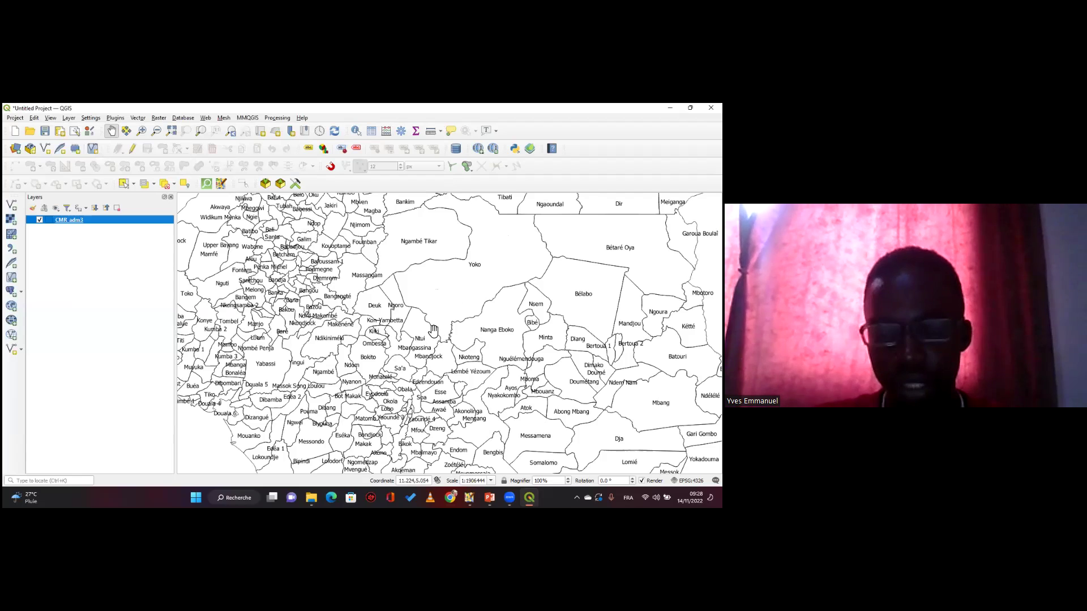
pyautogui.scroll(-2, 411, 345)
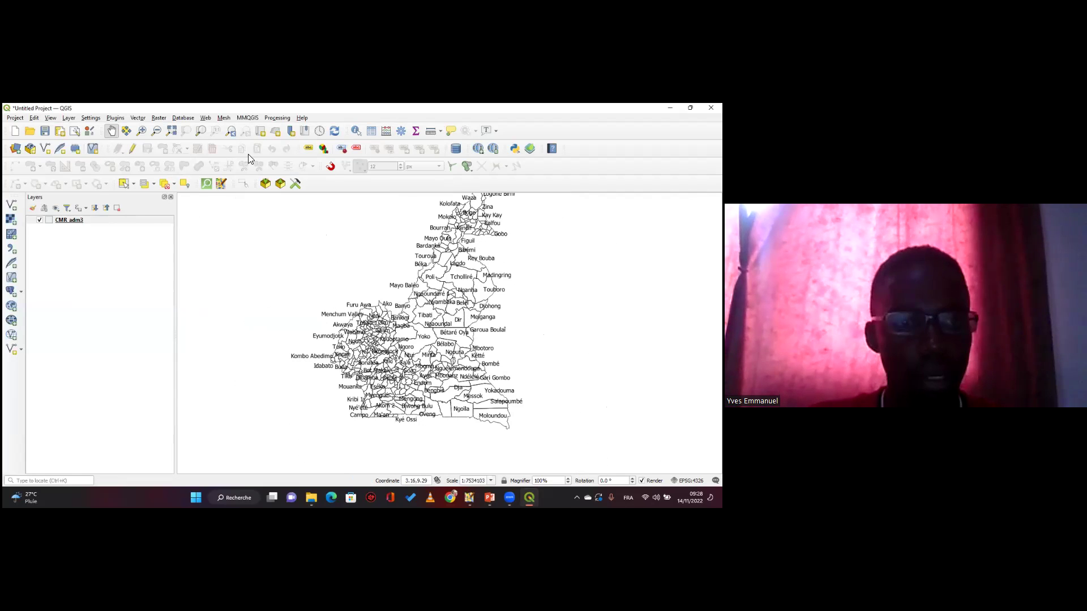
pyautogui.click(309, 148)
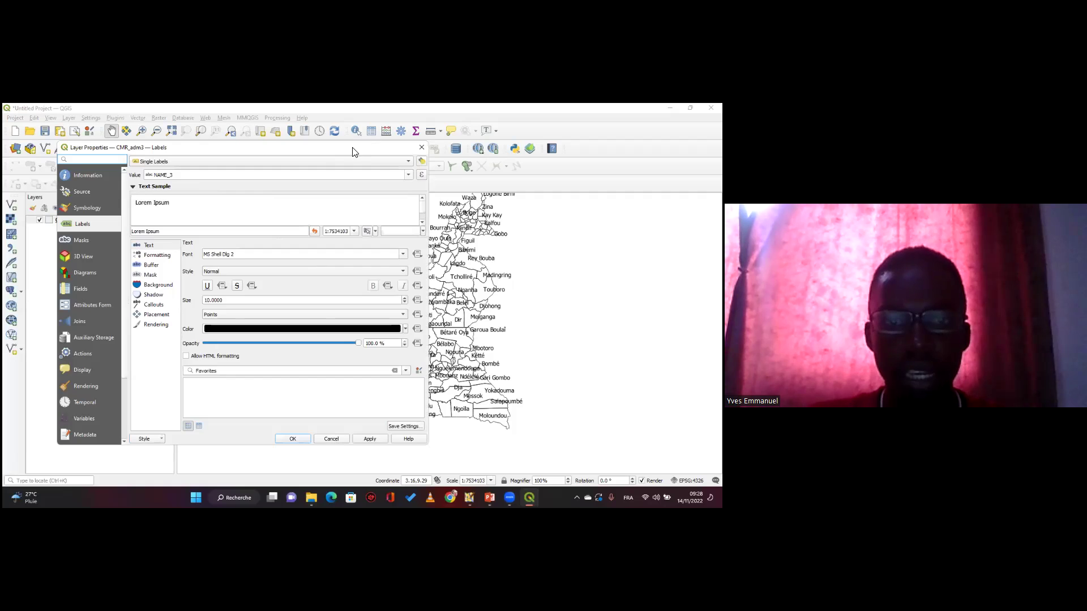
pyautogui.moveTo(343, 150); pyautogui.dragTo(305, 148)
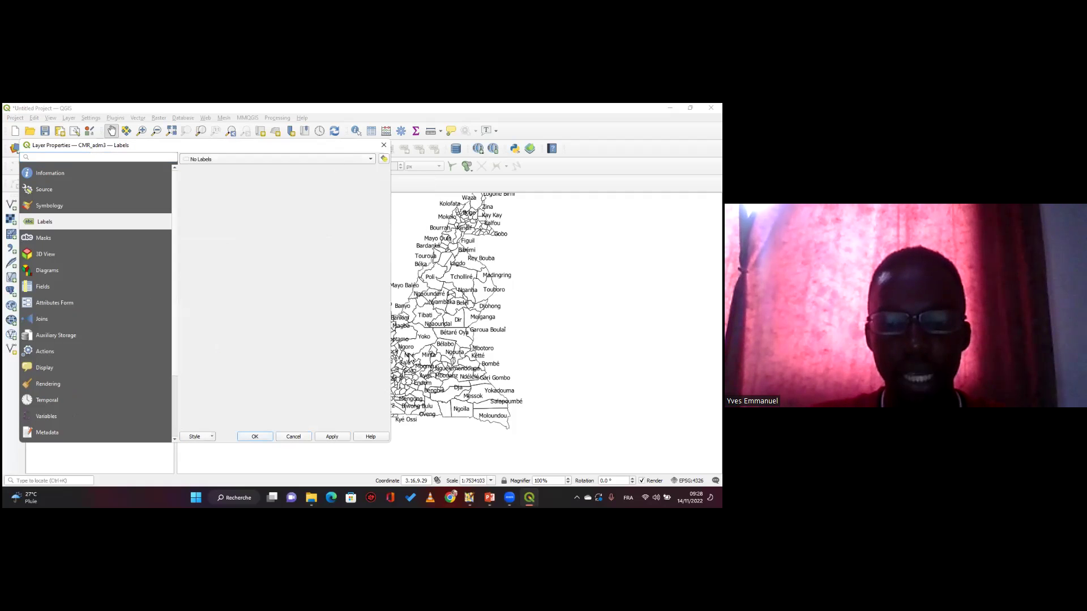
pyautogui.press('Escape')
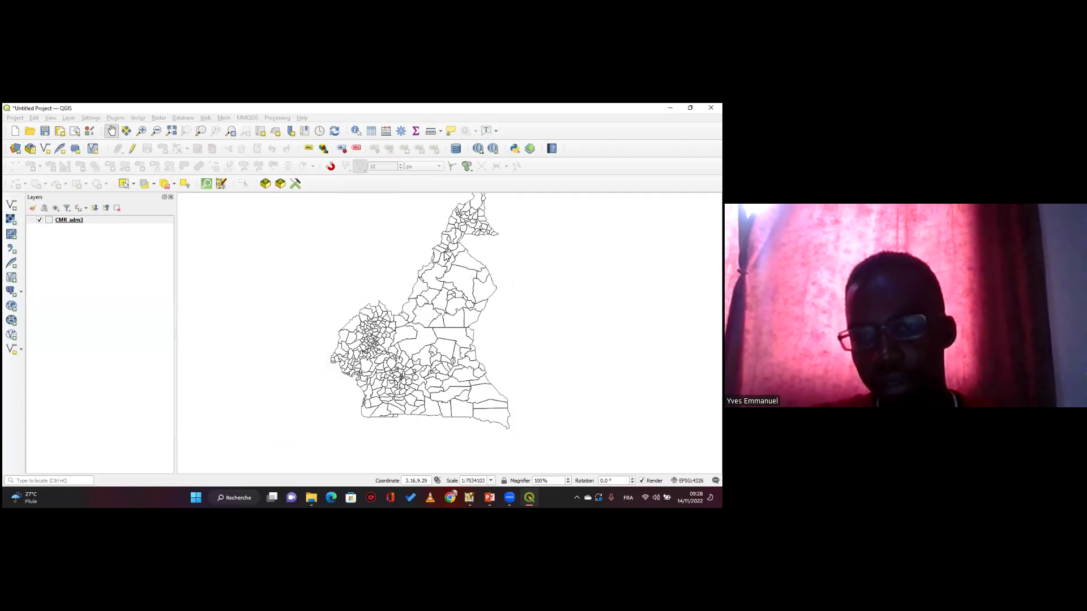
# Select the arrondissements across the southern and central part of Cameroon with a selection rectangle on the map.
pyautogui.moveTo(408, 387); pyautogui.dragTo(457, 340)
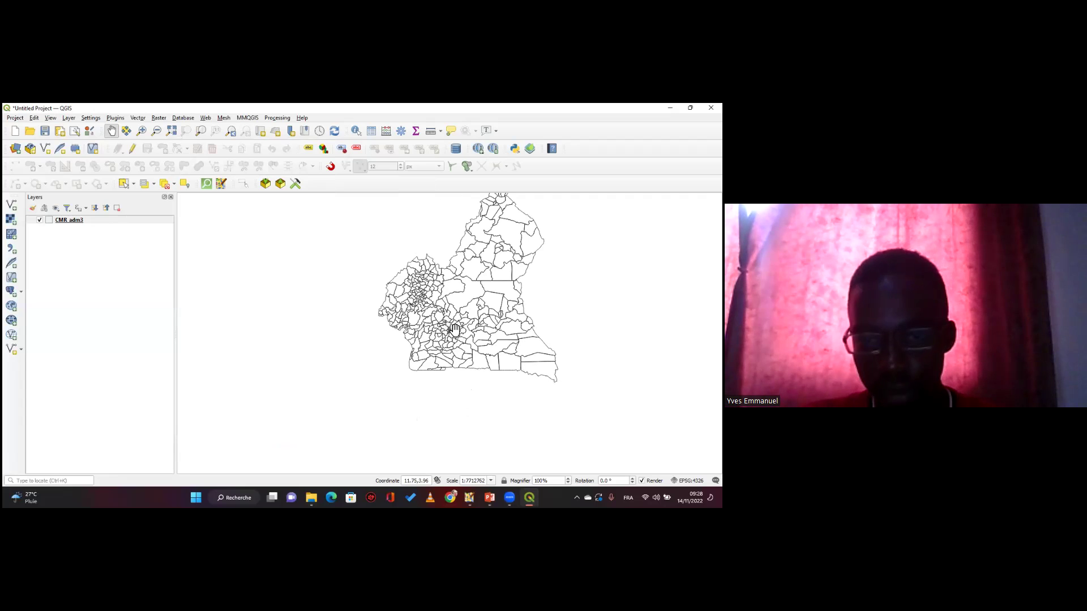
pyautogui.scroll(2, 463, 310)
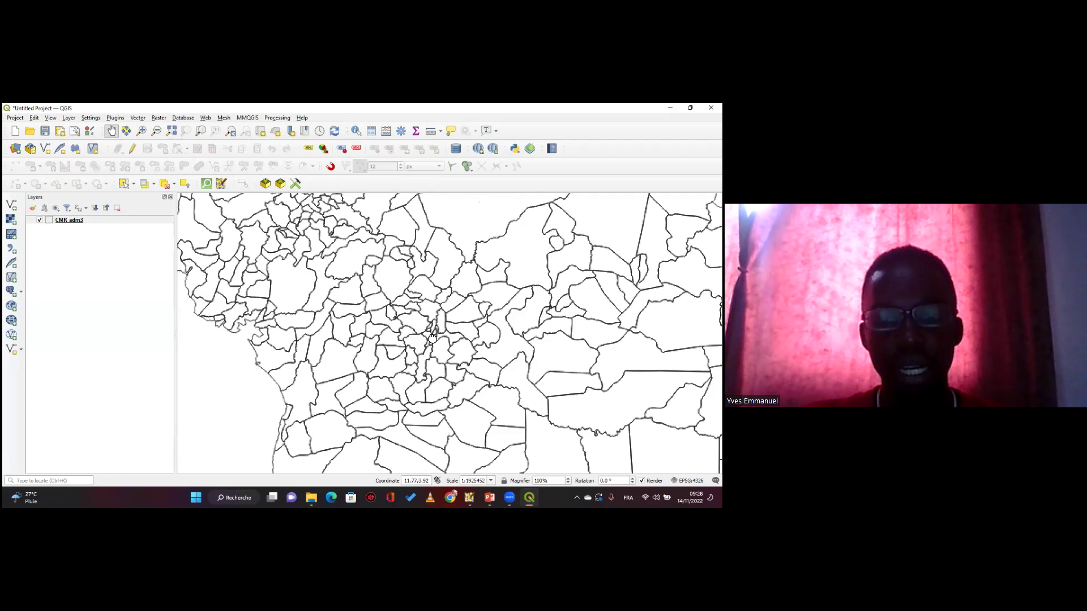
pyautogui.scroll(-1, 421, 342)
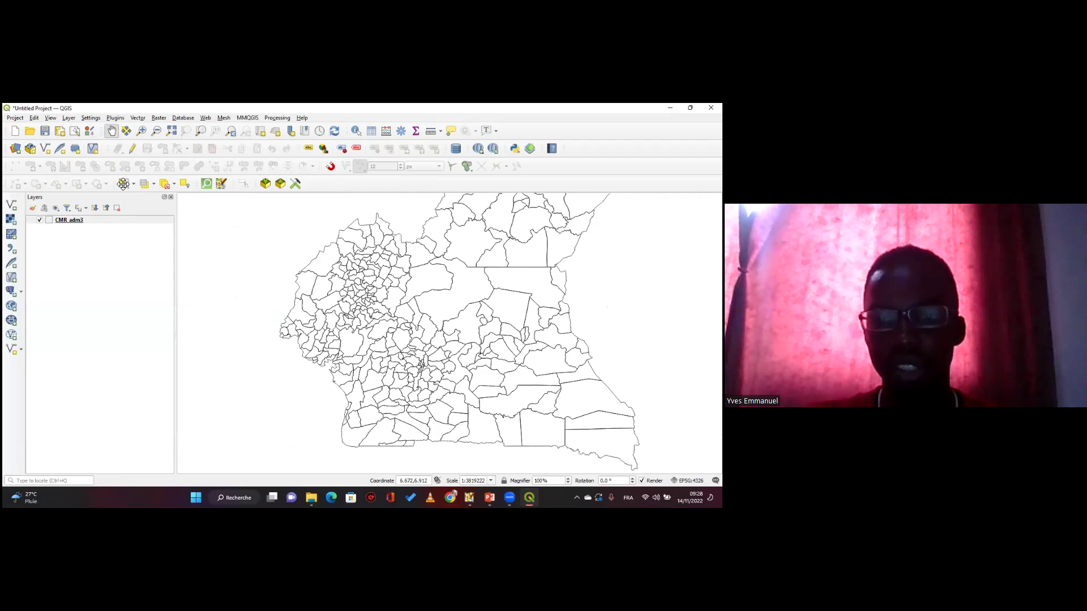
pyautogui.click(123, 184)
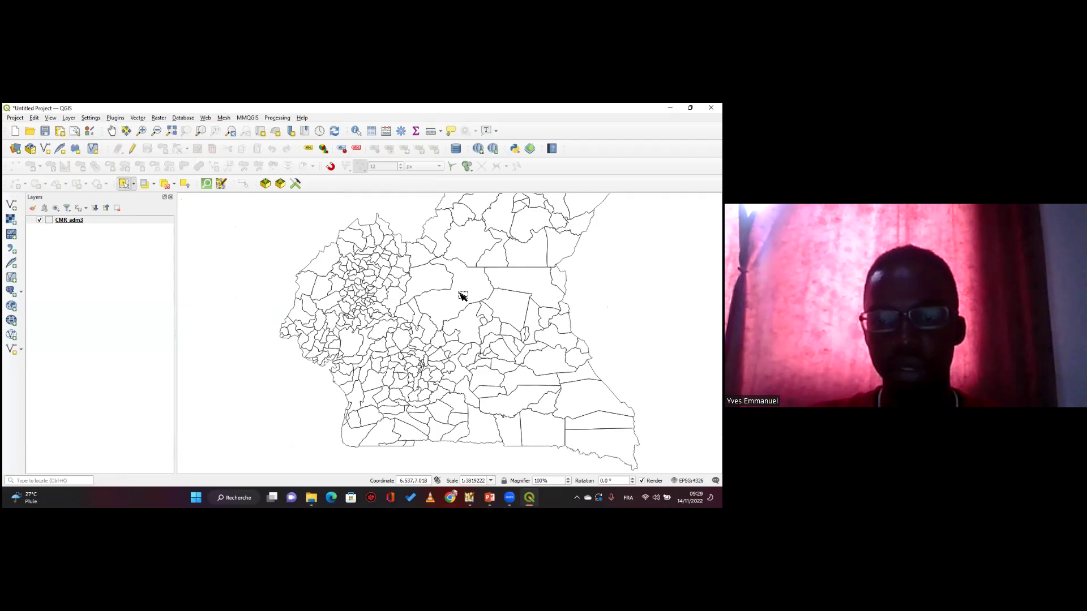
pyautogui.click(529, 280)
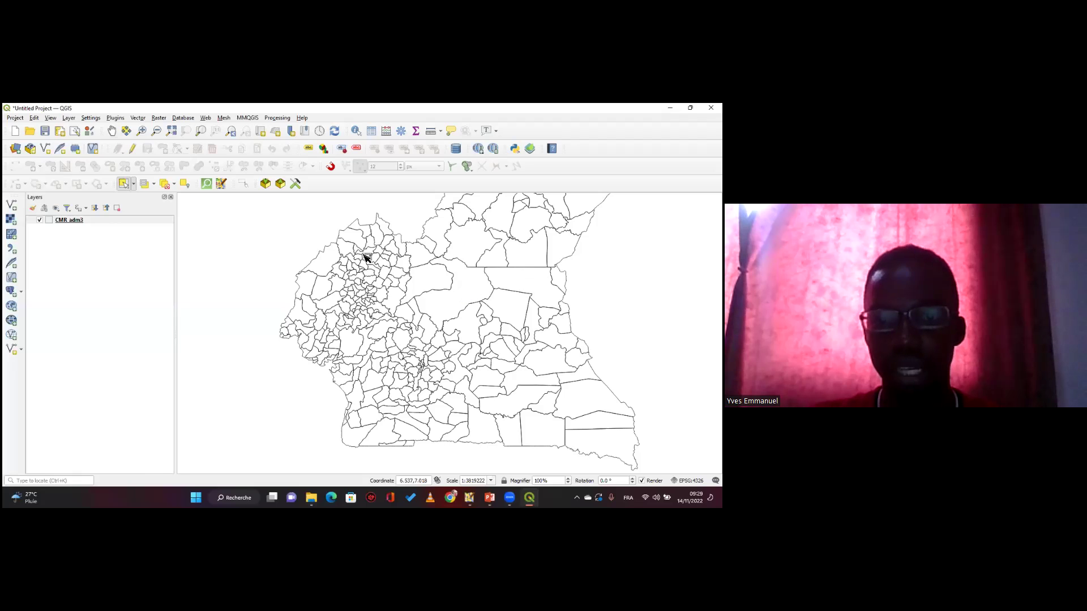
pyautogui.moveTo(553, 424); pyautogui.dragTo(308, 254)
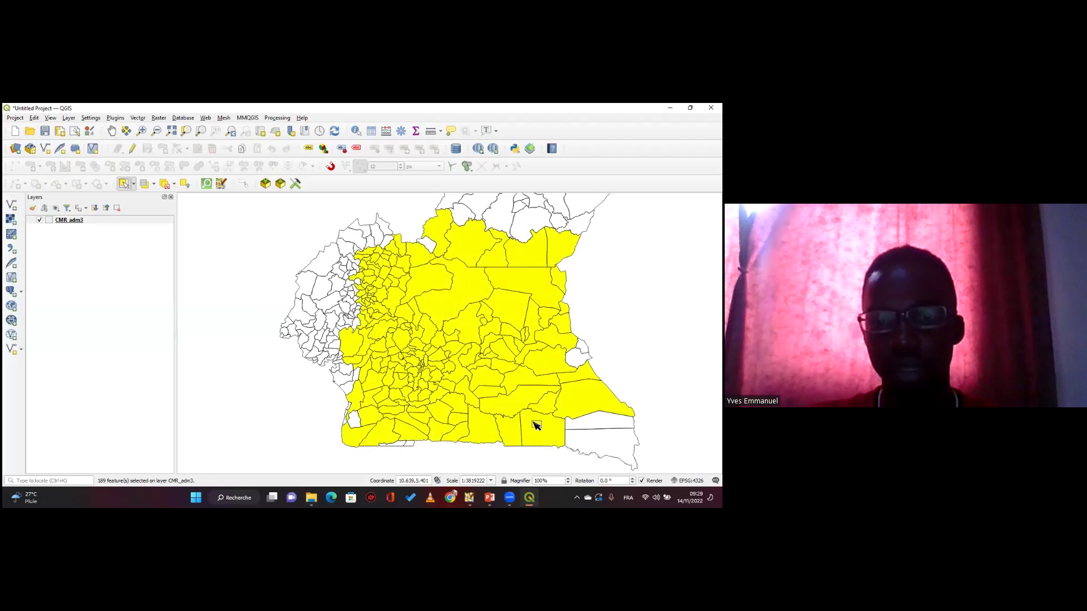
pyautogui.moveTo(612, 440); pyautogui.dragTo(286, 247)
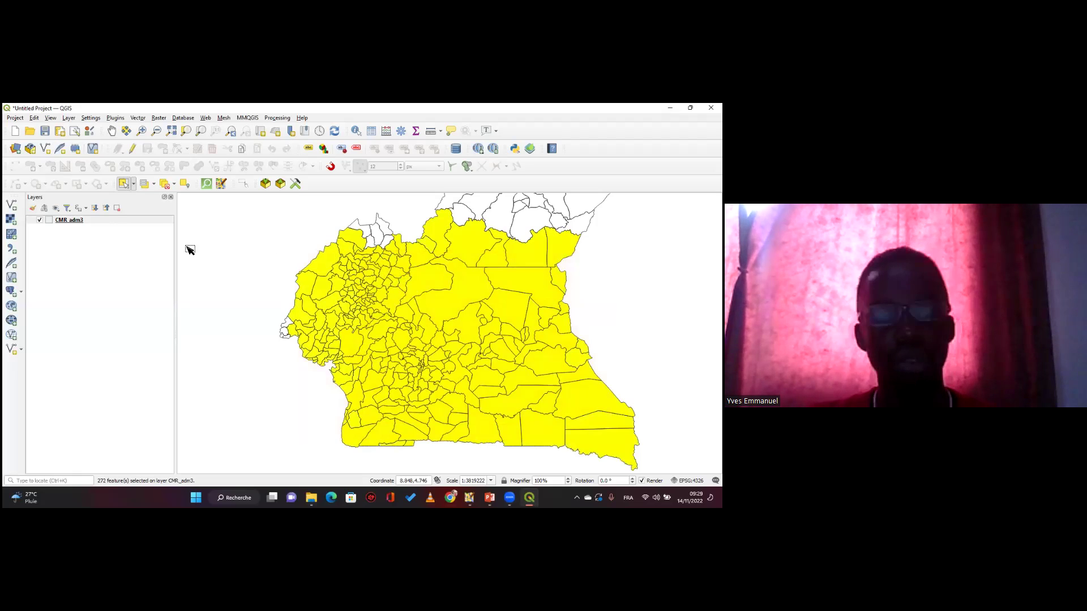
# Inspect the highlighted arrondissements up close and deselect all features.
pyautogui.scroll(1, 426, 299)
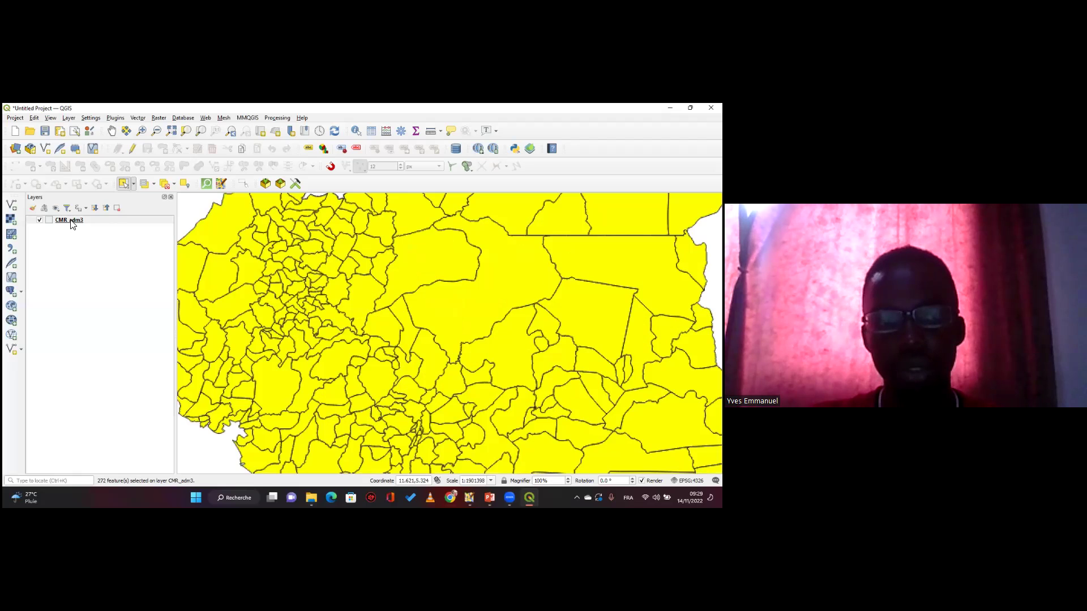
pyautogui.scroll(-2, 415, 290)
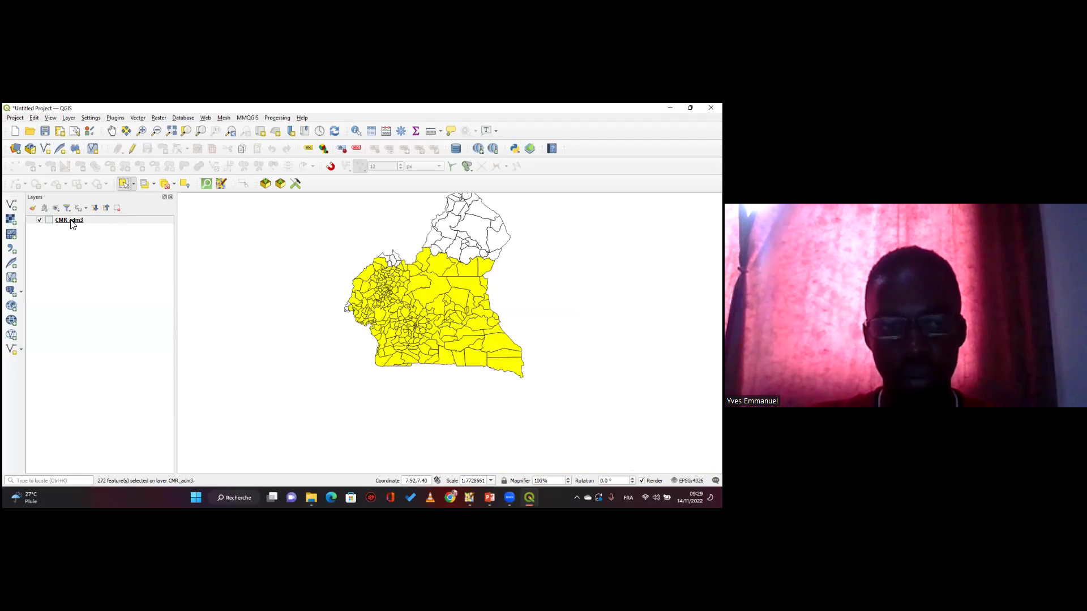
pyautogui.hotkey('ctrl', 'alt', 'a')
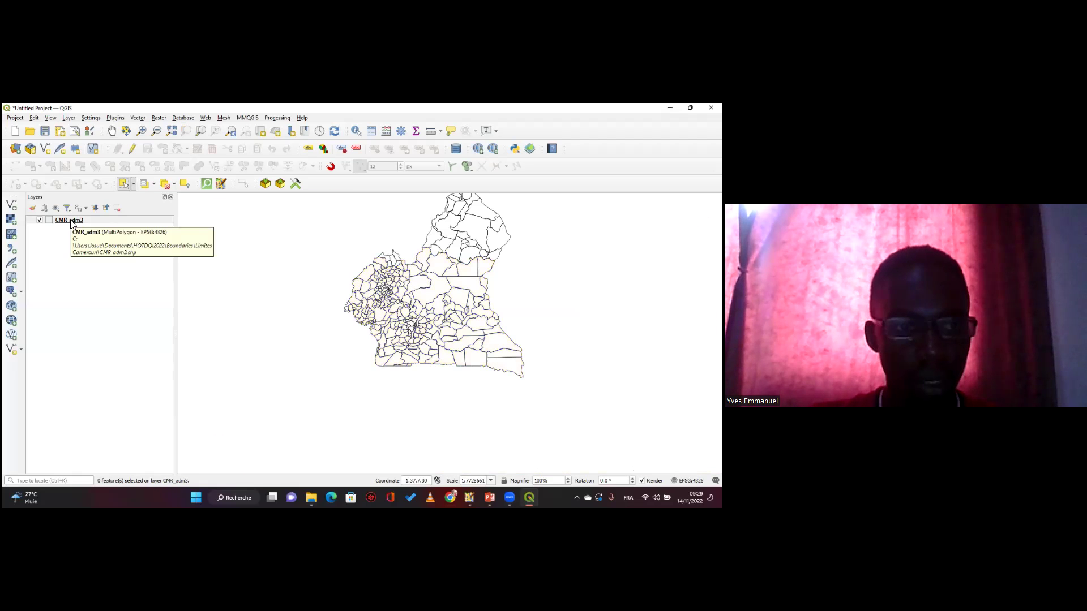
# Add the CMR_adm2.shp shapefile from the Limites Cameroun folder to the project as a vector layer.
pyautogui.click(70, 224)
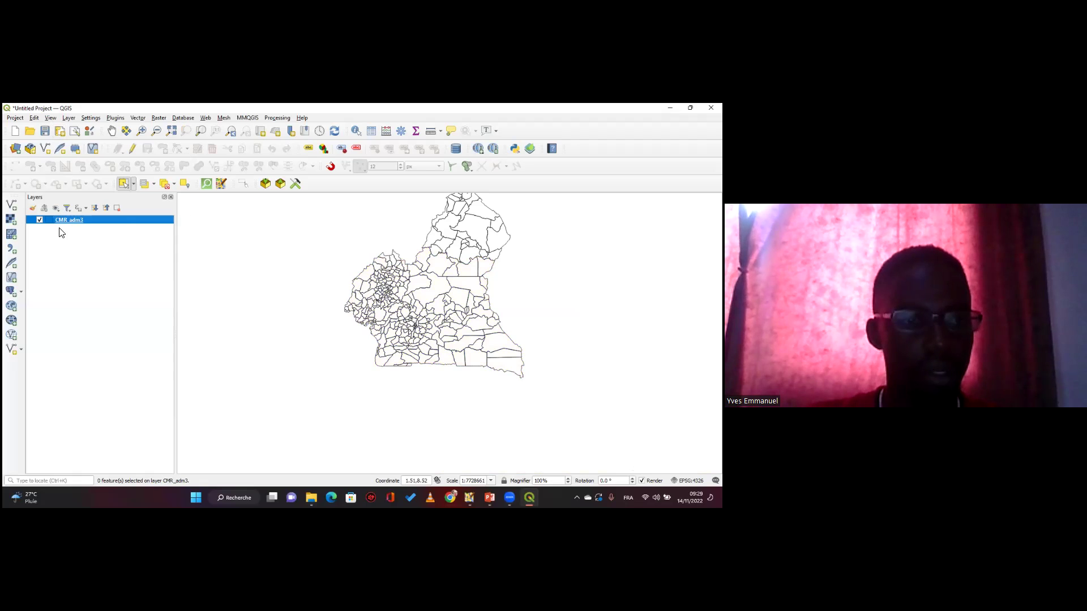
pyautogui.click(60, 232)
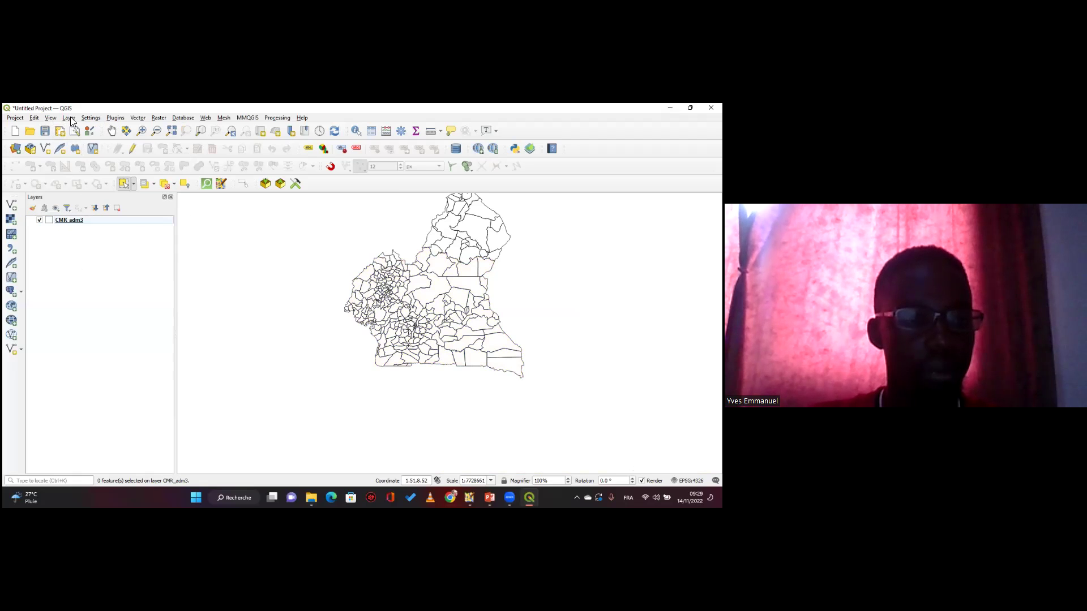
pyautogui.click(76, 223)
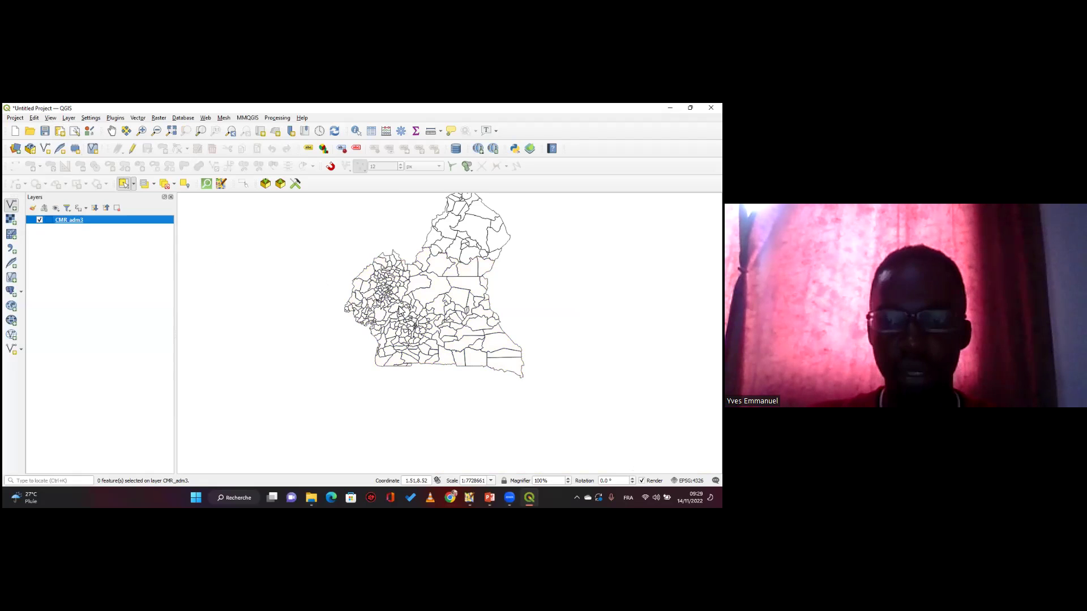
pyautogui.hotkey('ctrl', 'shift', 'v')
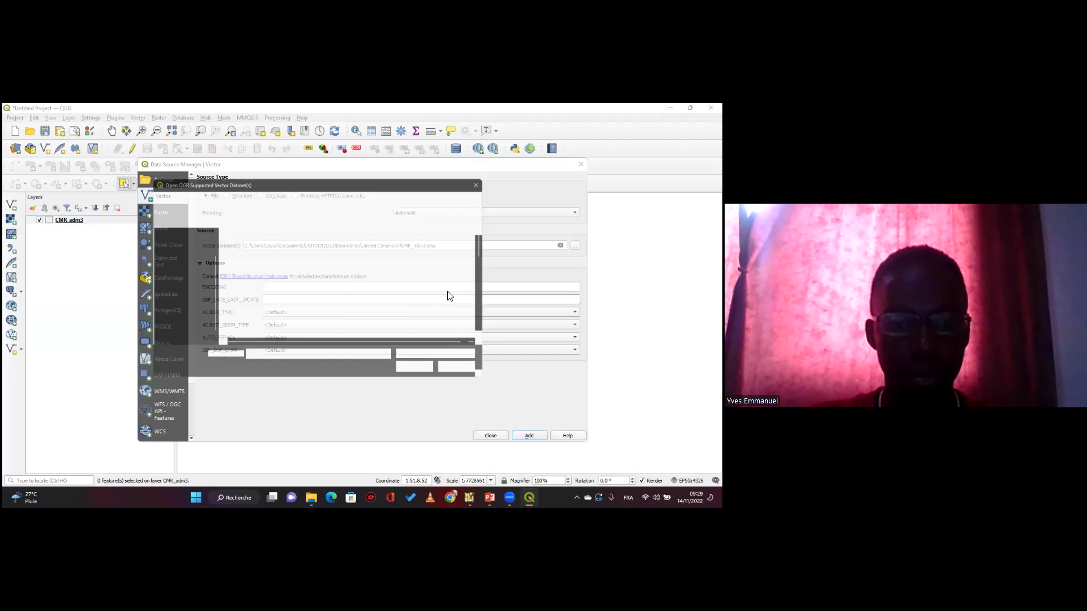
pyautogui.scroll(-4, 255, 322)
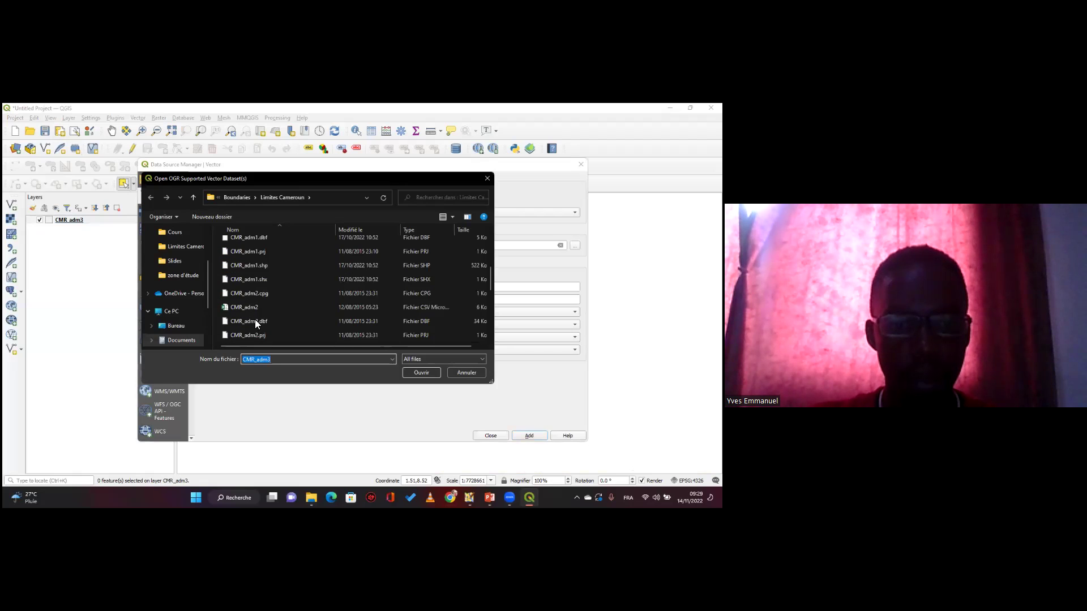
pyautogui.scroll(-2, 254, 322)
pyautogui.click(265, 265)
pyautogui.click(420, 373)
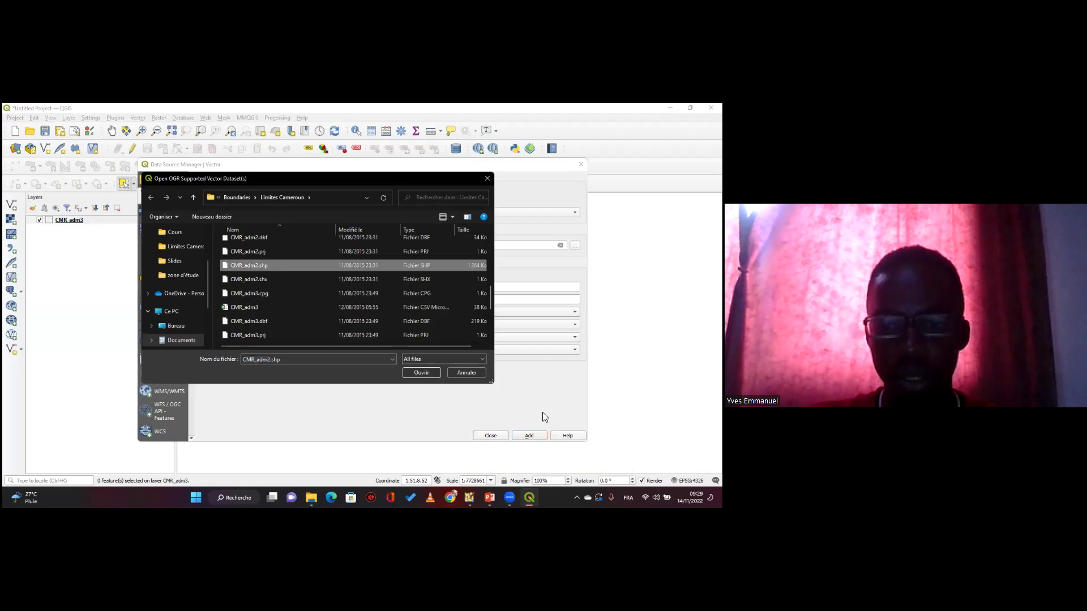
pyautogui.press('Return')
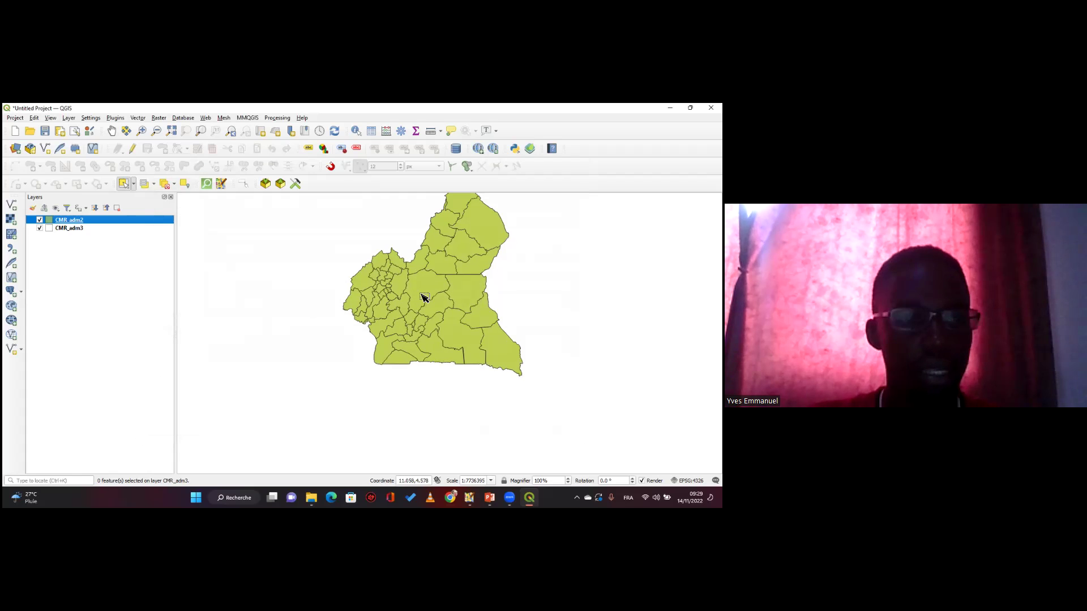
# Open the attribute table of the CMR_adm2 layer, maximize it and bring up Select by Expression.
pyautogui.scroll(1, 423, 297)
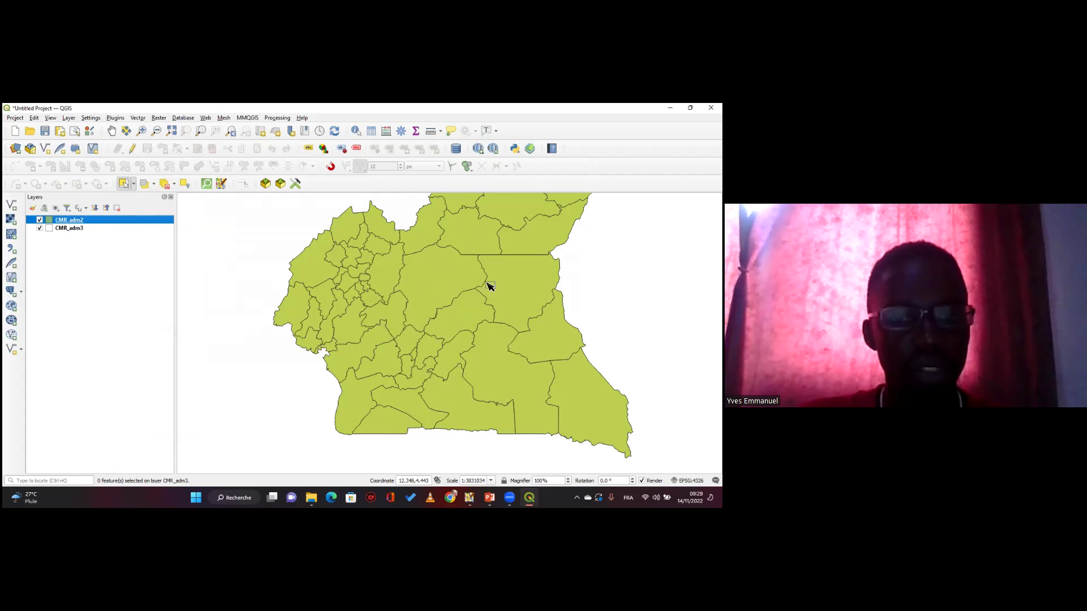
pyautogui.rightClick(84, 225)
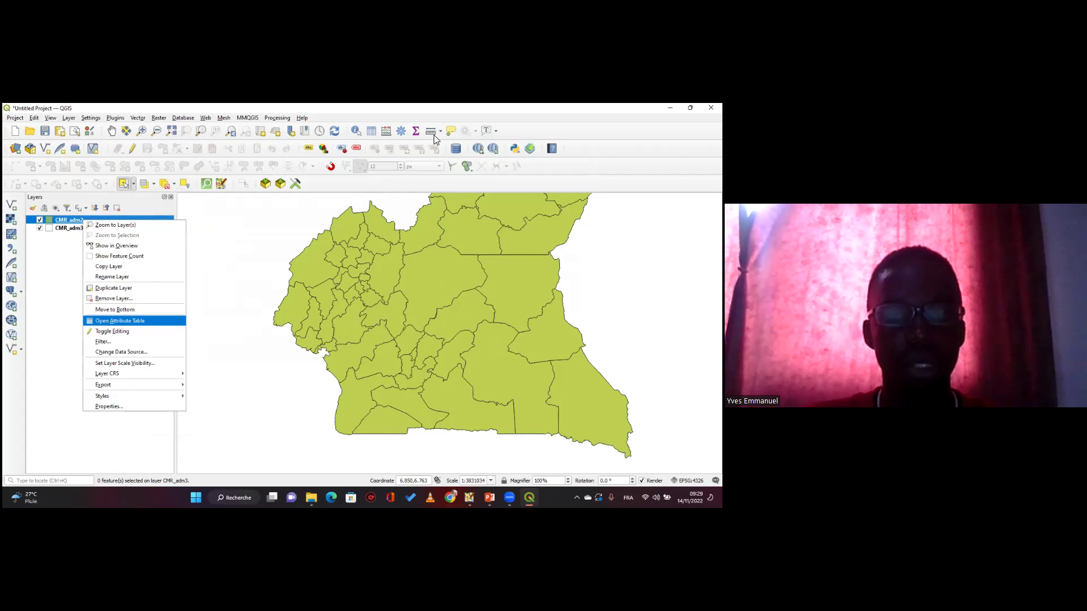
pyautogui.press('Return')
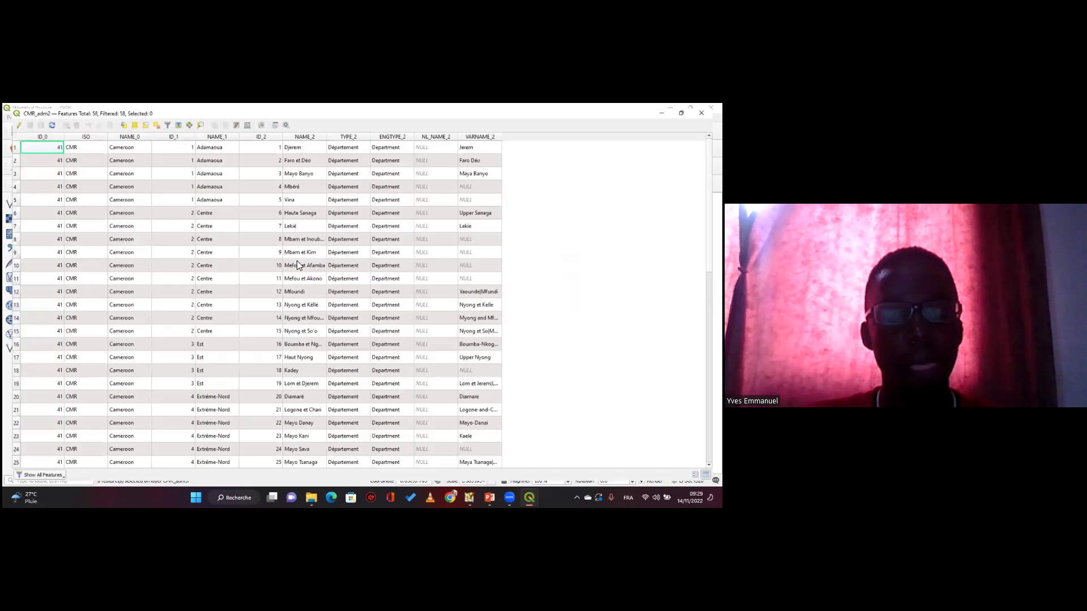
pyautogui.press('super+Up')
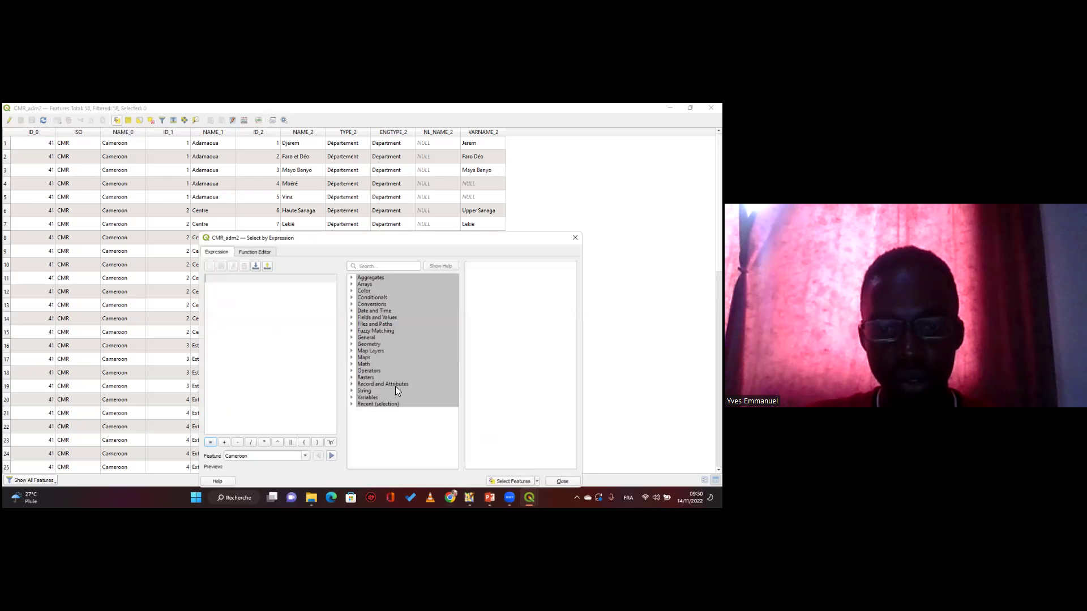
# Build the selection expression "NAME_2" = 'Mfoundi' using the layer's fields and its unique values filtered by "Mf".
pyautogui.doubleClick(377, 316)
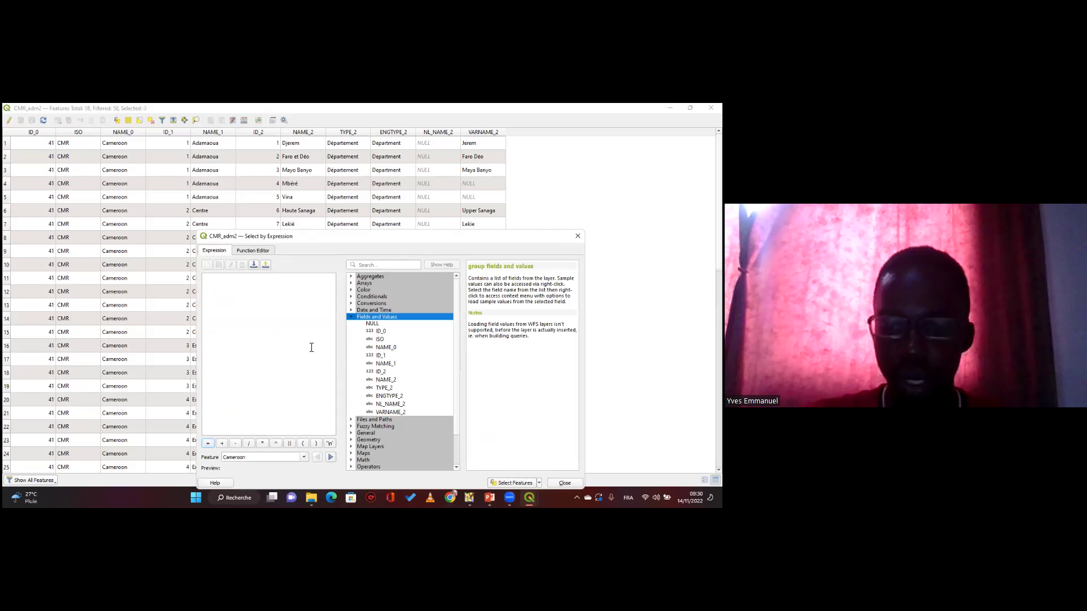
pyautogui.doubleClick(386, 380)
pyautogui.write('=')
pyautogui.click(493, 377)
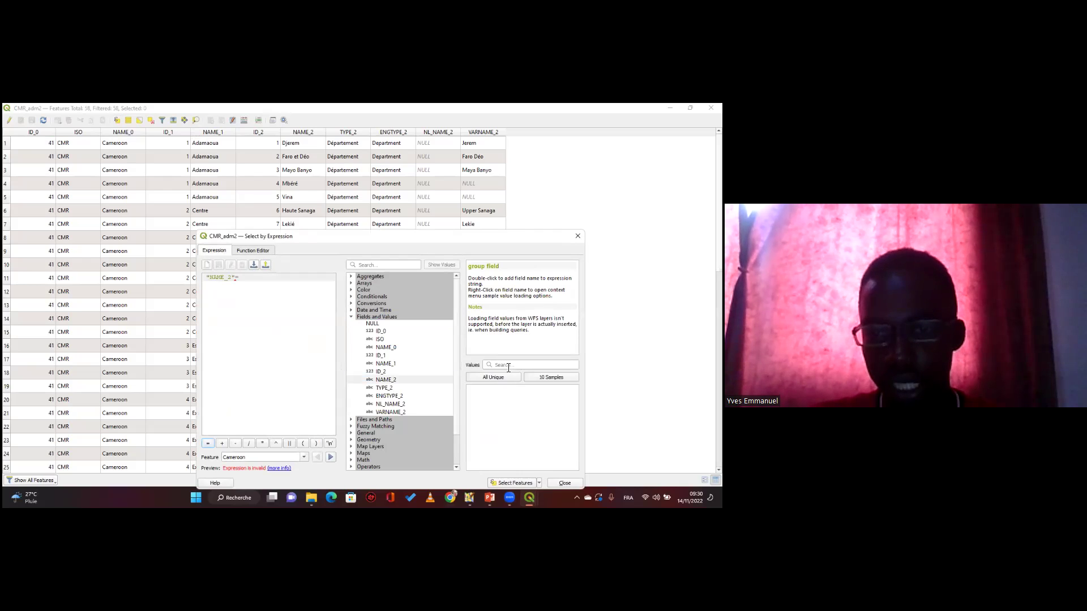
pyautogui.click(510, 366)
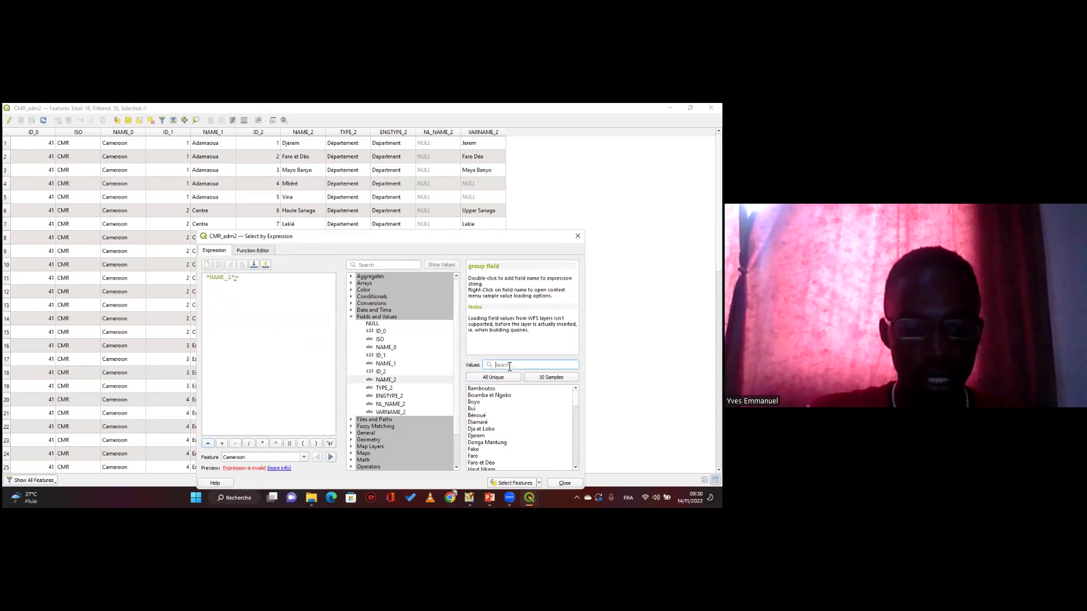
pyautogui.write('Mf')
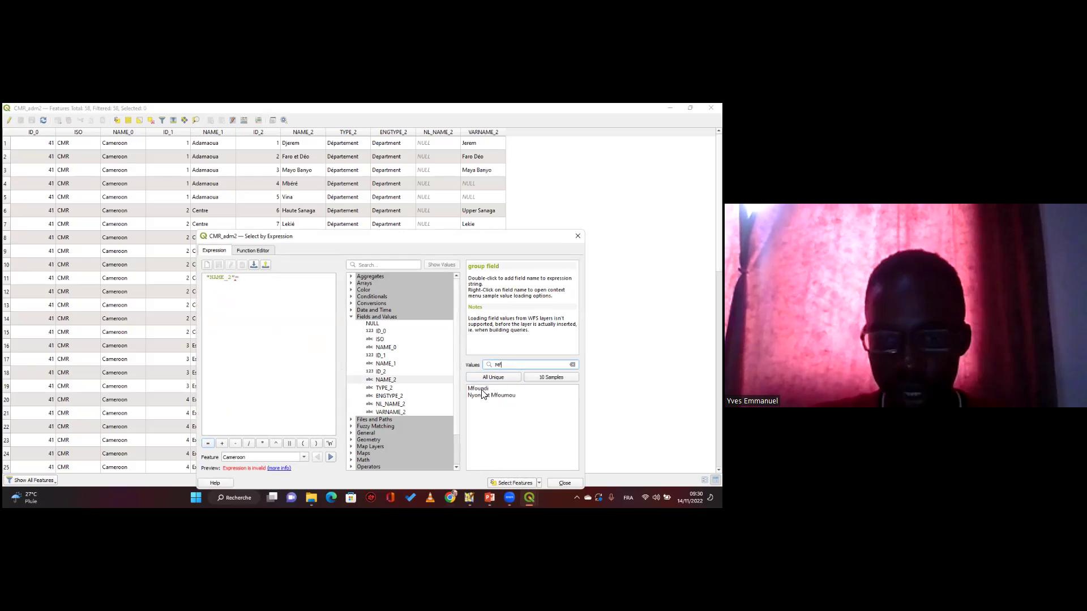
pyautogui.doubleClick(479, 389)
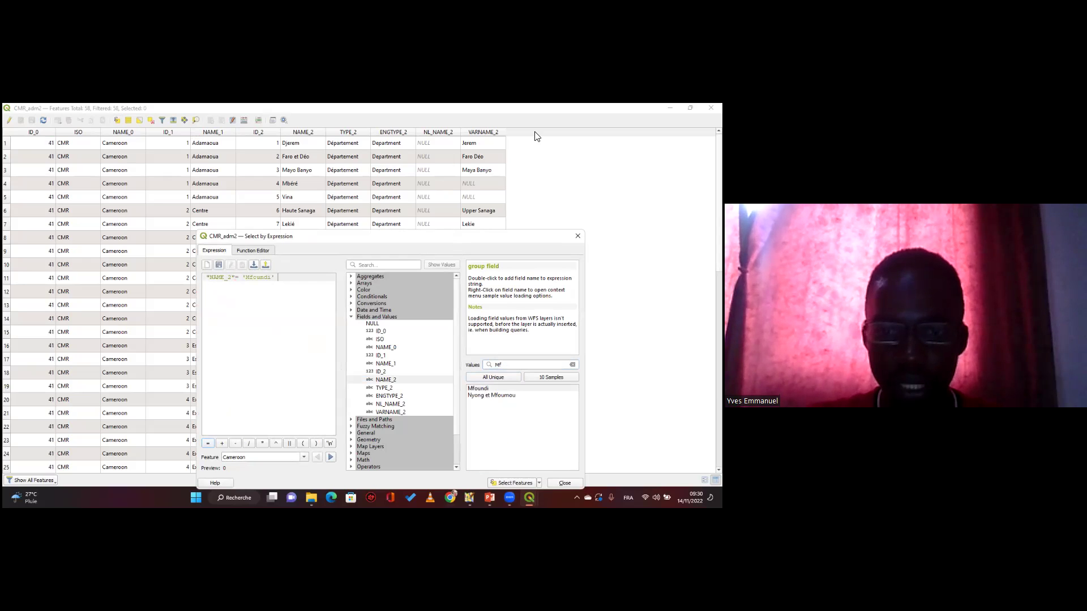
# Select the features matching the Mfoundi expression and close the Select by Expression dialog.
pyautogui.moveTo(547, 237); pyautogui.dragTo(535, 132)
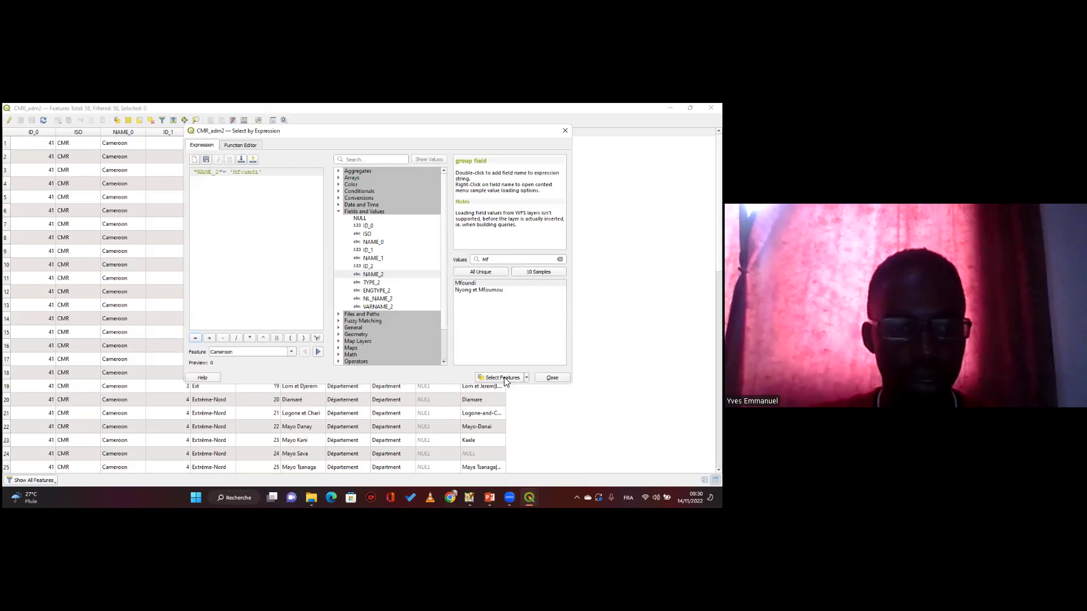
pyautogui.click(499, 378)
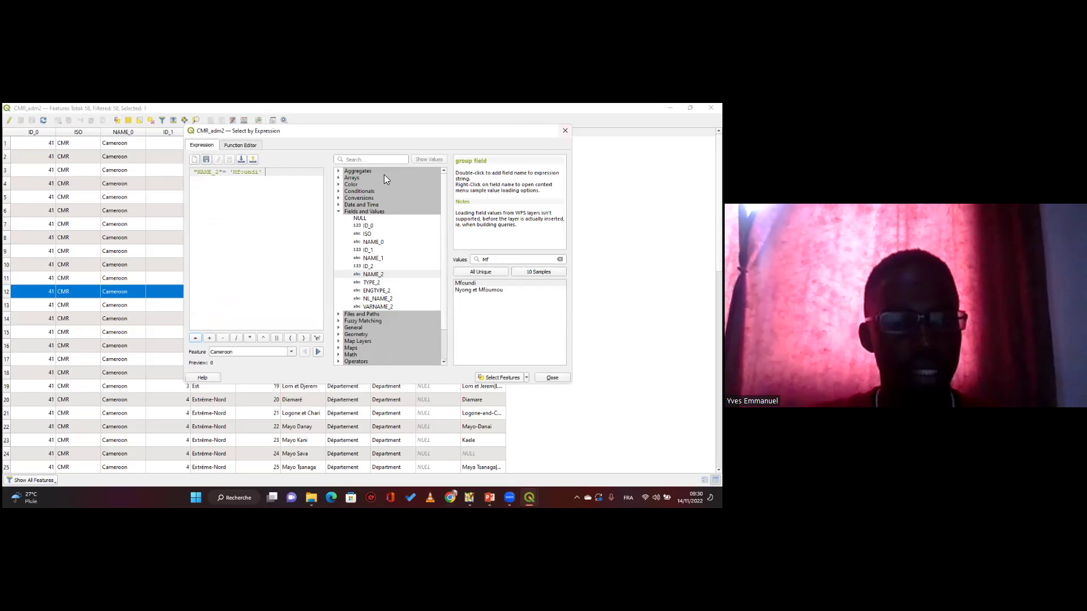
pyautogui.press('Escape')
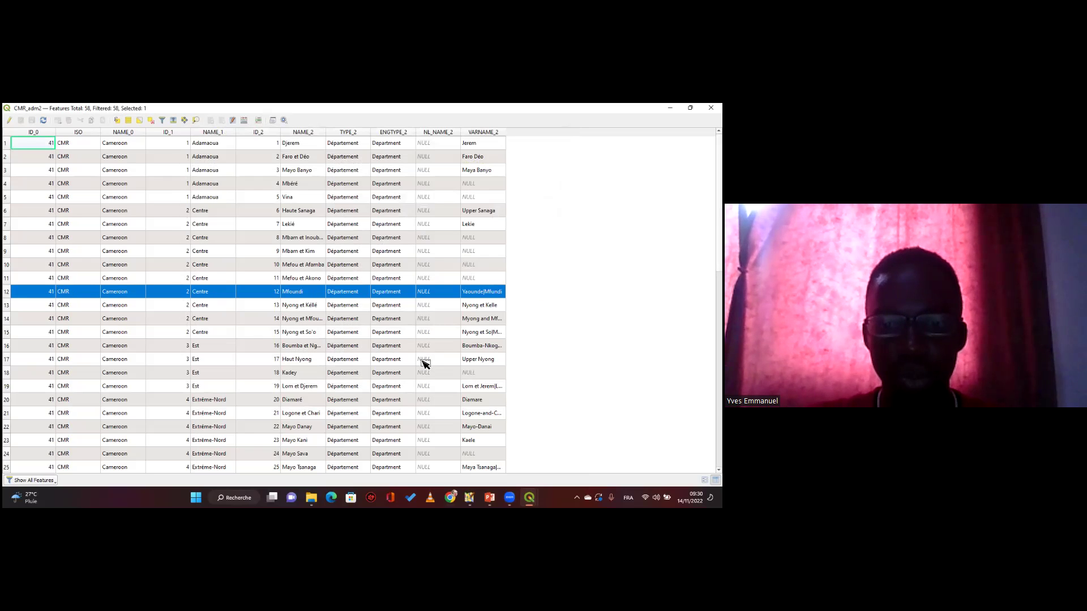
# Return to the map and examine the selected Mfoundi department up close and among its neighbours.
pyautogui.hotkey('alt', 'Tab')
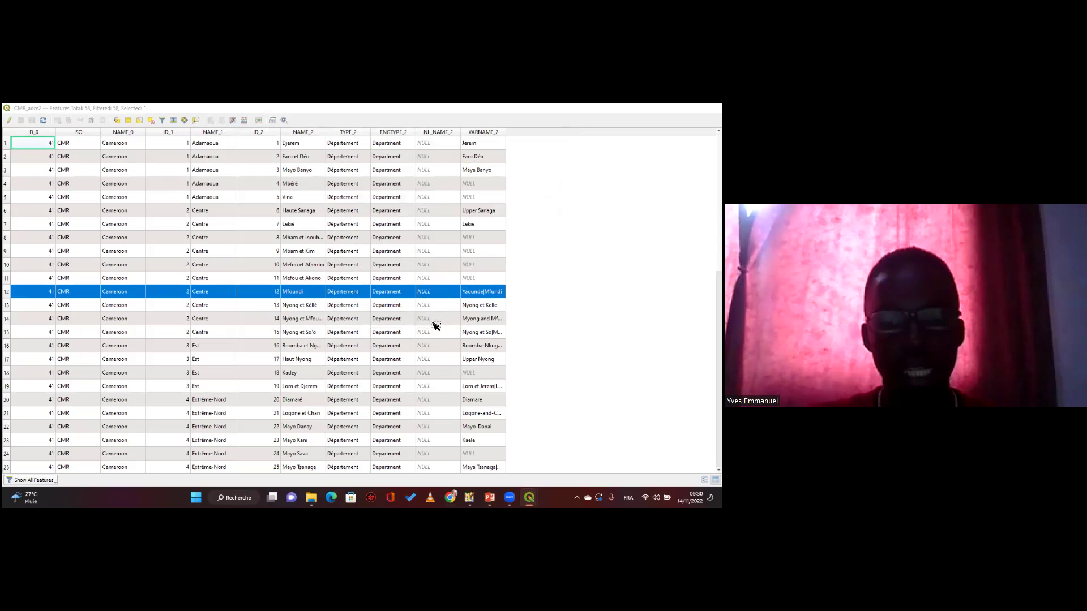
pyautogui.hotkey('alt', 'Tab')
pyautogui.scroll(2, 419, 323)
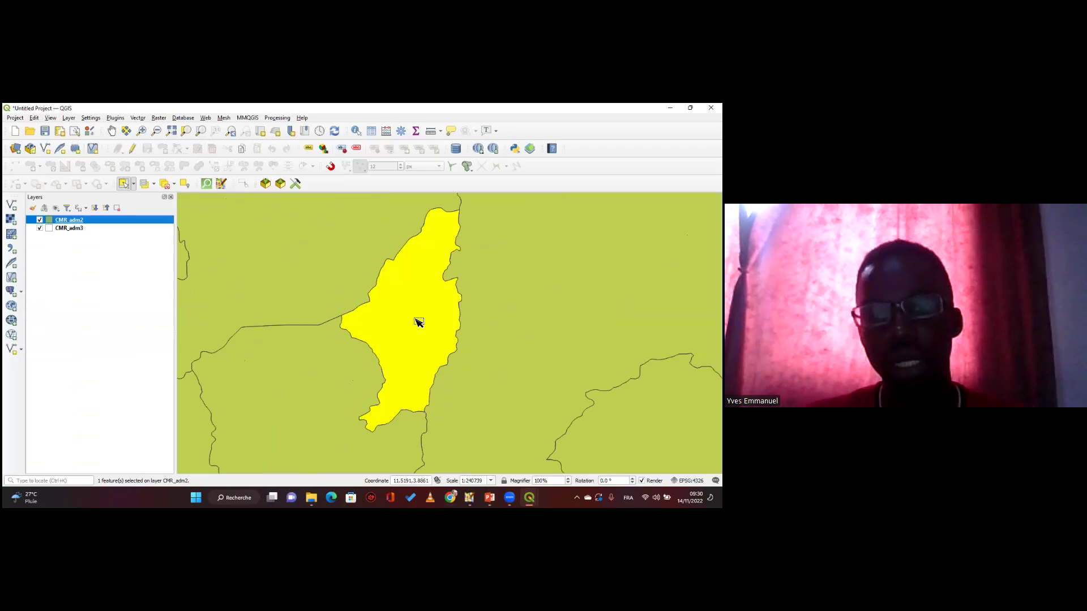
pyautogui.scroll(-1, 419, 322)
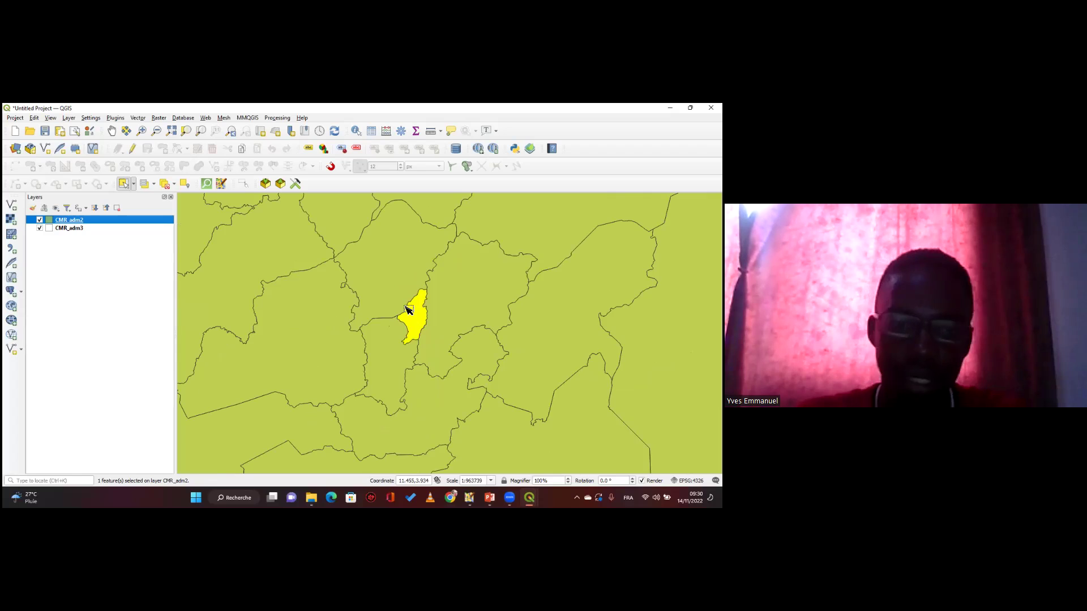
# Look over the export options of the CMR_adm2 layer and view the selected department within the whole country.
pyautogui.rightClick(83, 221)
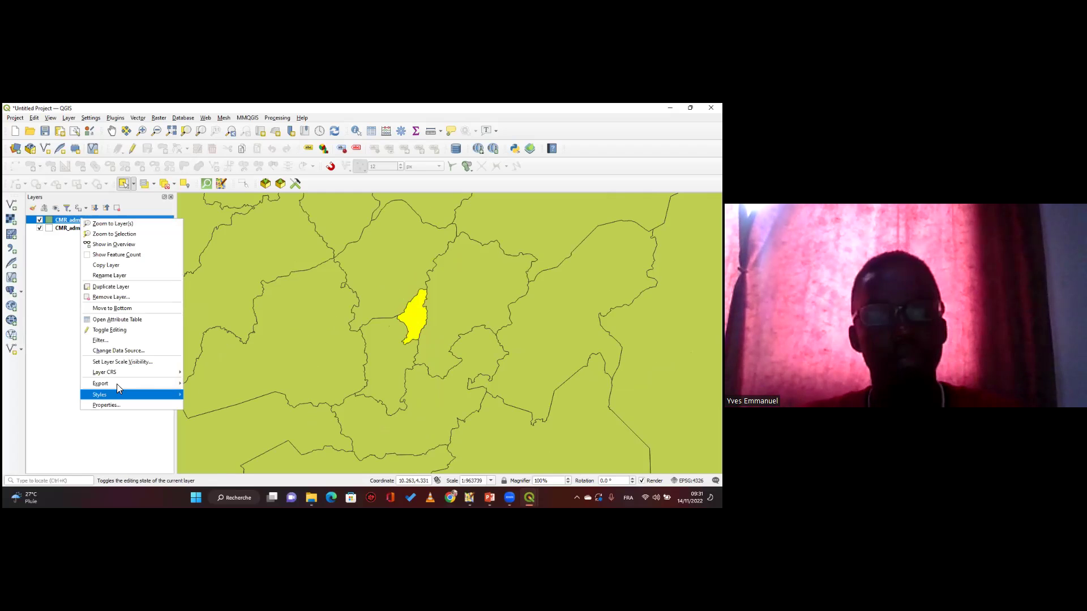
pyautogui.click(117, 385)
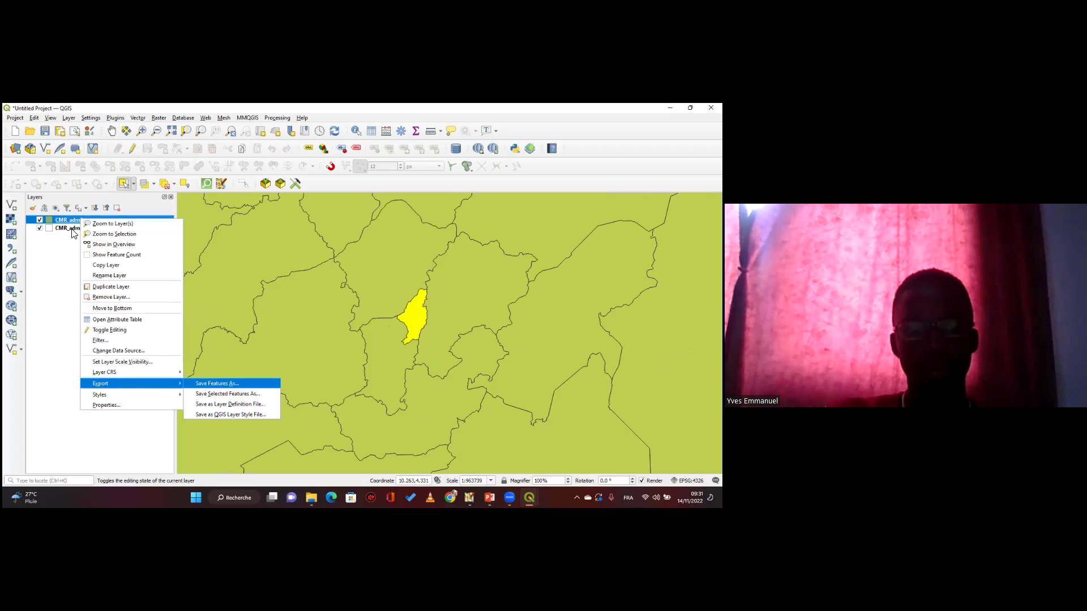
pyautogui.click(284, 281)
pyautogui.scroll(-2, 270, 291)
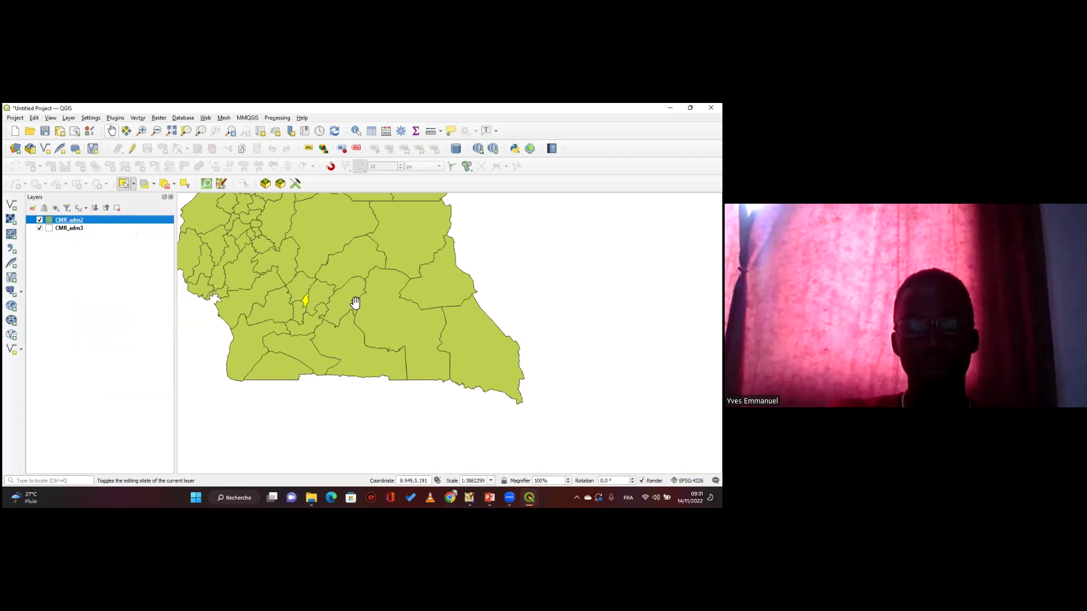
pyautogui.moveTo(355, 302); pyautogui.dragTo(365, 388)
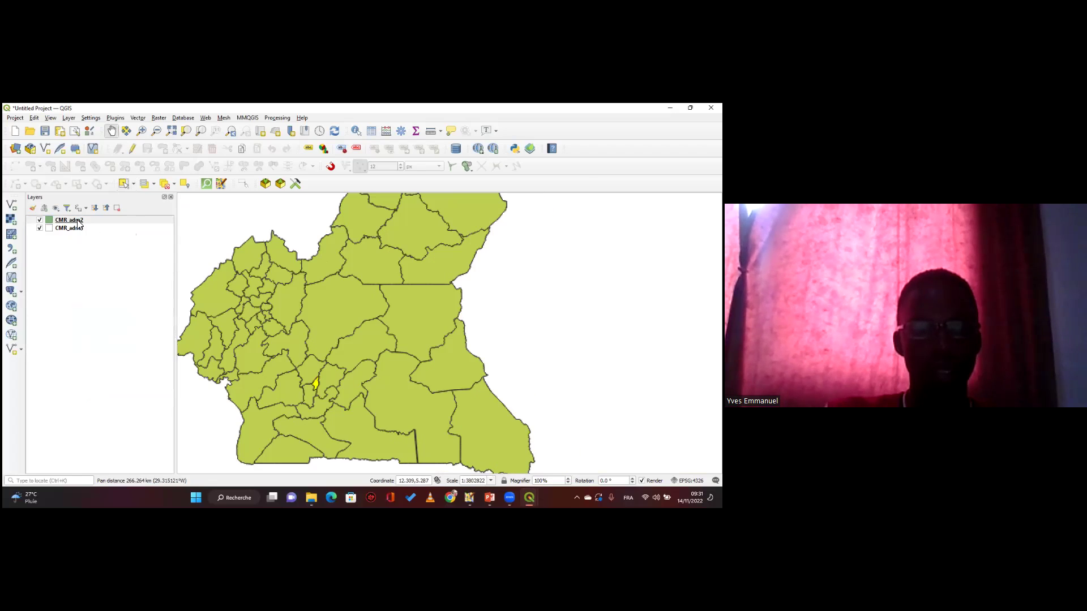
pyautogui.scroll(-1, 353, 302)
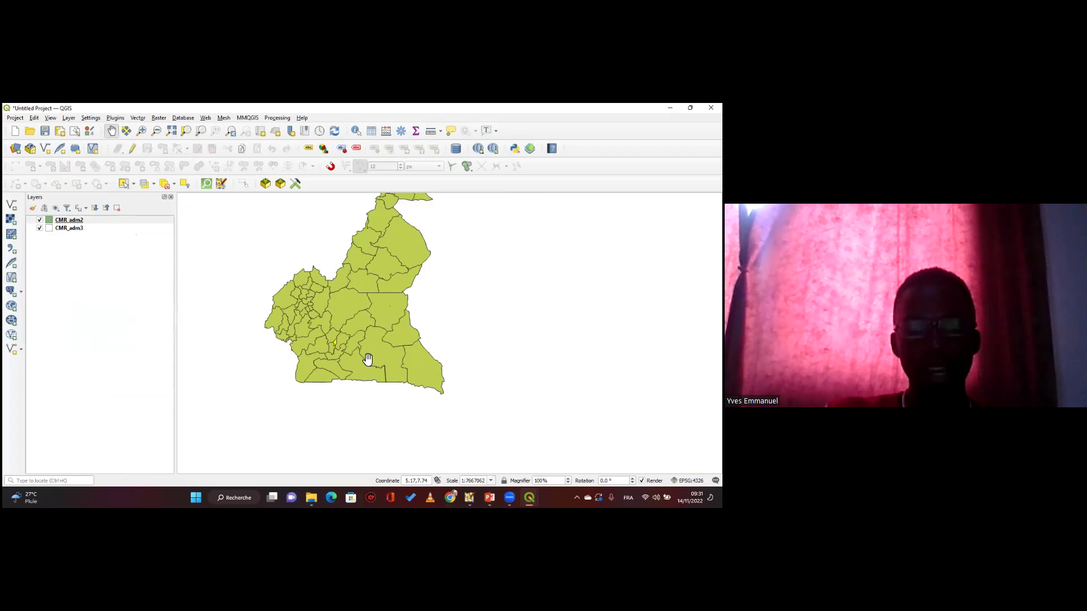
# Check which export options the CMR_adm3 layer offers for saving its features, without exporting anything.
pyautogui.scroll(1, 328, 342)
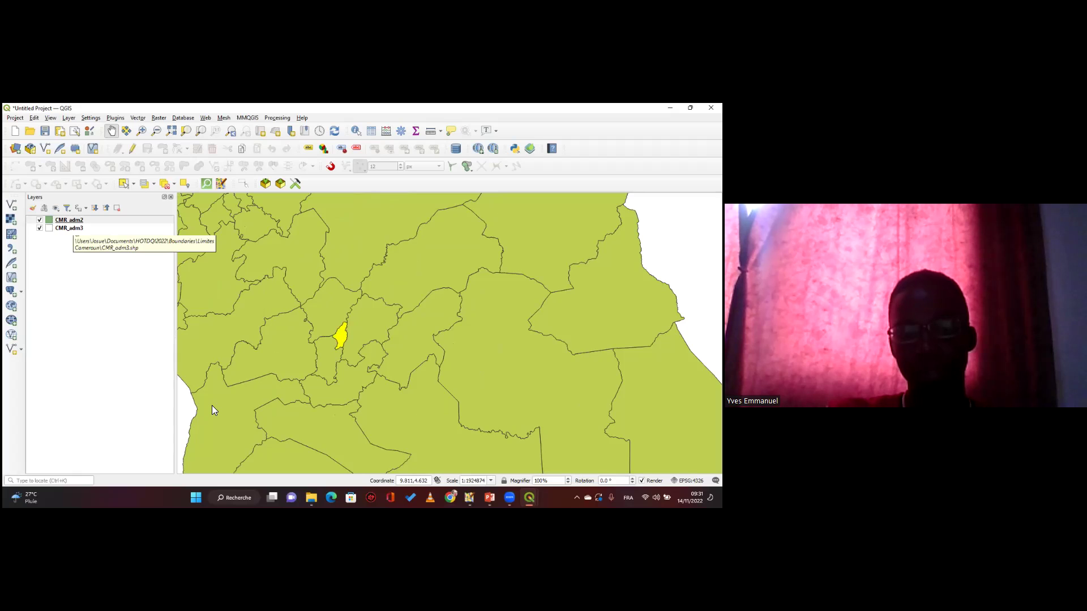
pyautogui.rightClick(69, 228)
pyautogui.moveTo(120, 392)
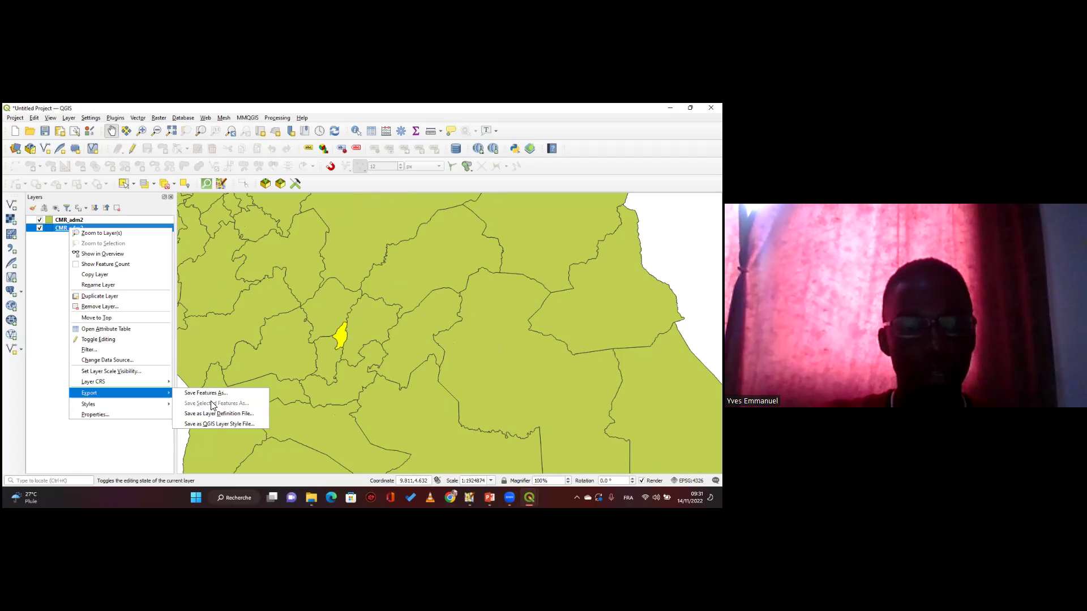
pyautogui.click(54, 325)
# Start an export of only the selected features of the CMR_adm2 layer, with GeoJSON as the format.
pyautogui.click(76, 220)
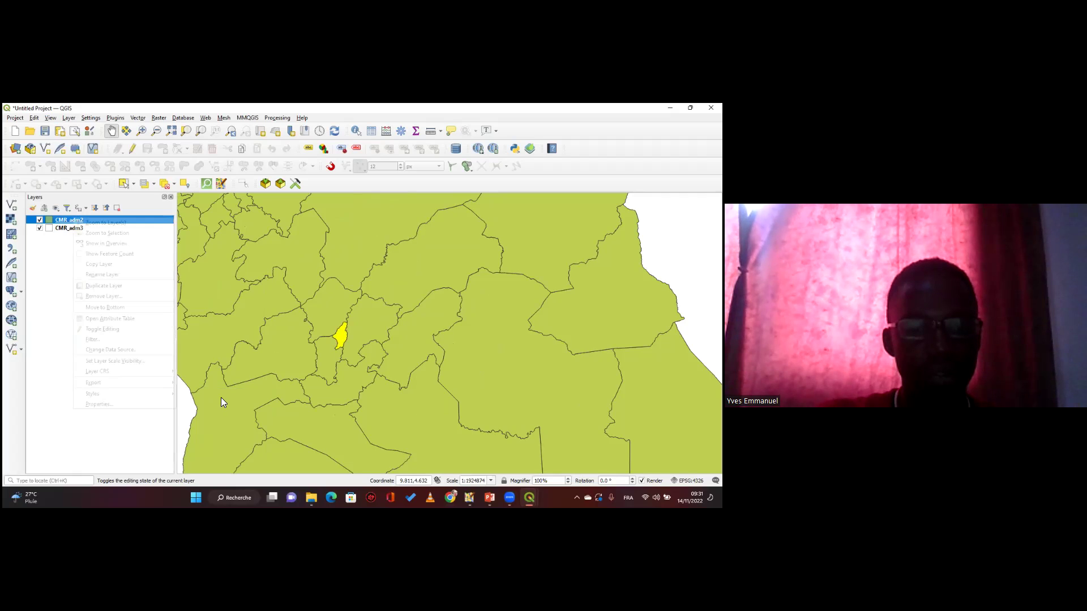
pyautogui.press('Menu')
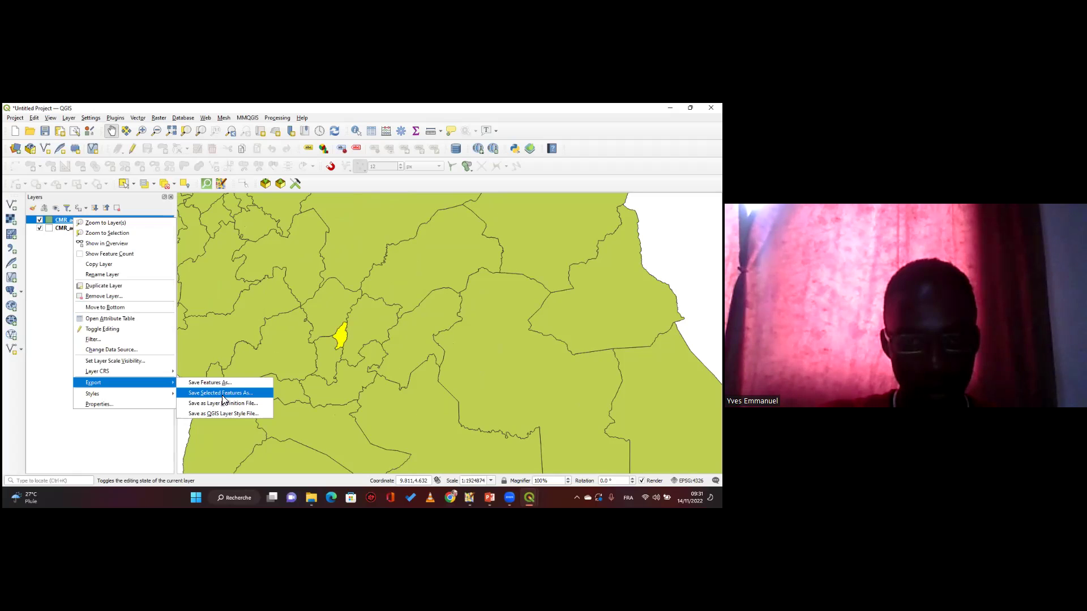
pyautogui.click(222, 396)
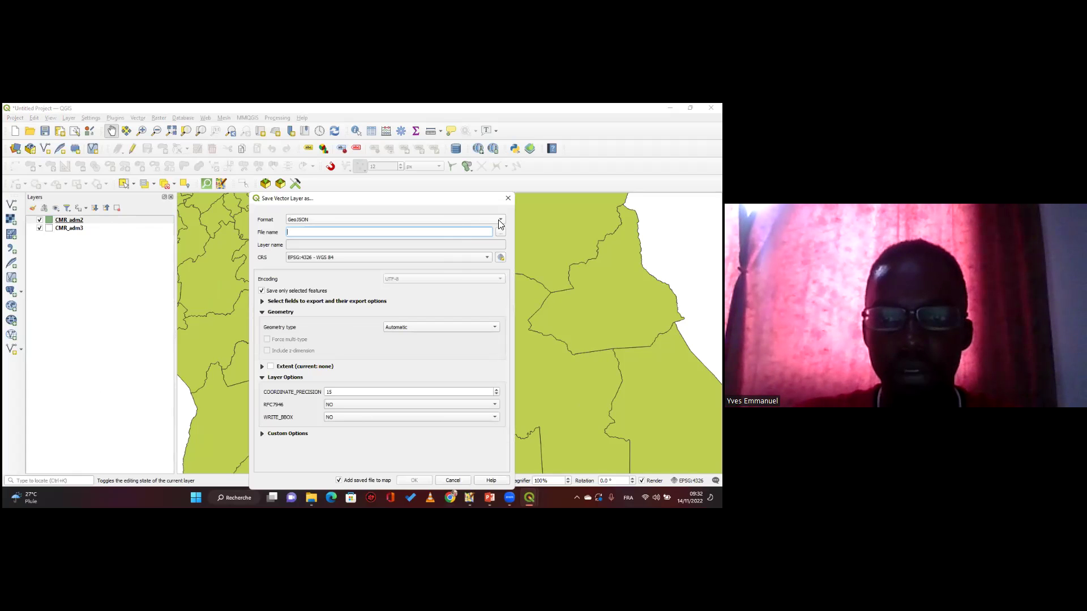
pyautogui.click(319, 220)
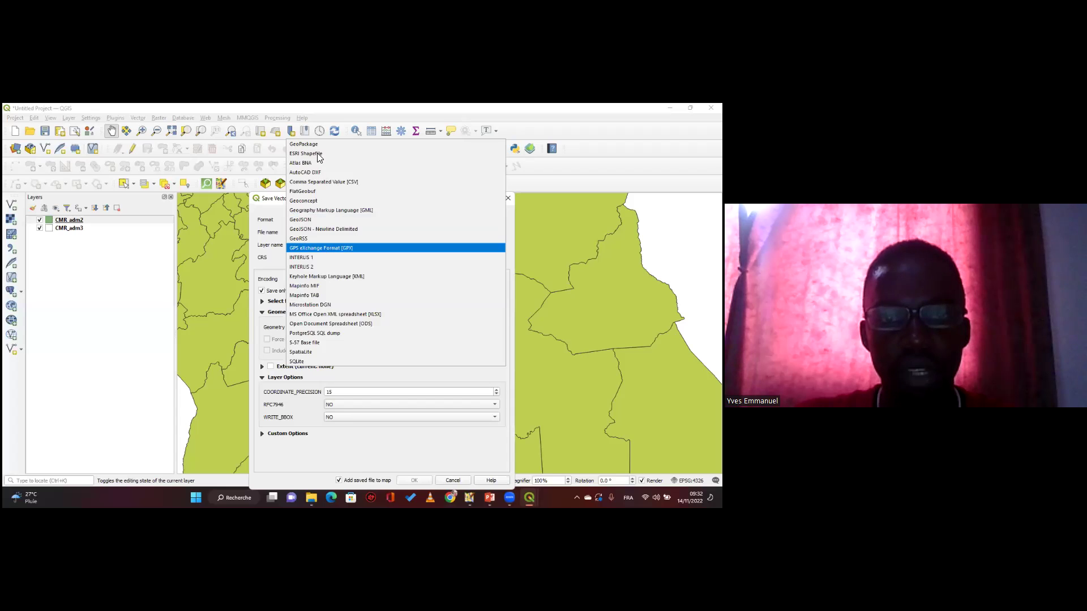
pyautogui.click(307, 221)
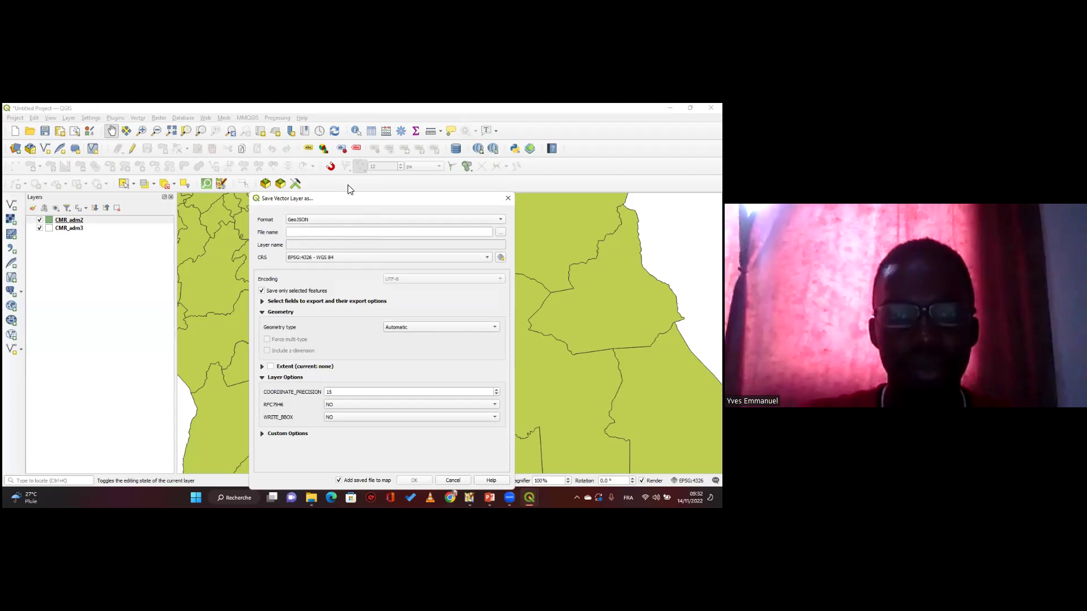
pyautogui.moveTo(382, 199); pyautogui.dragTo(327, 172)
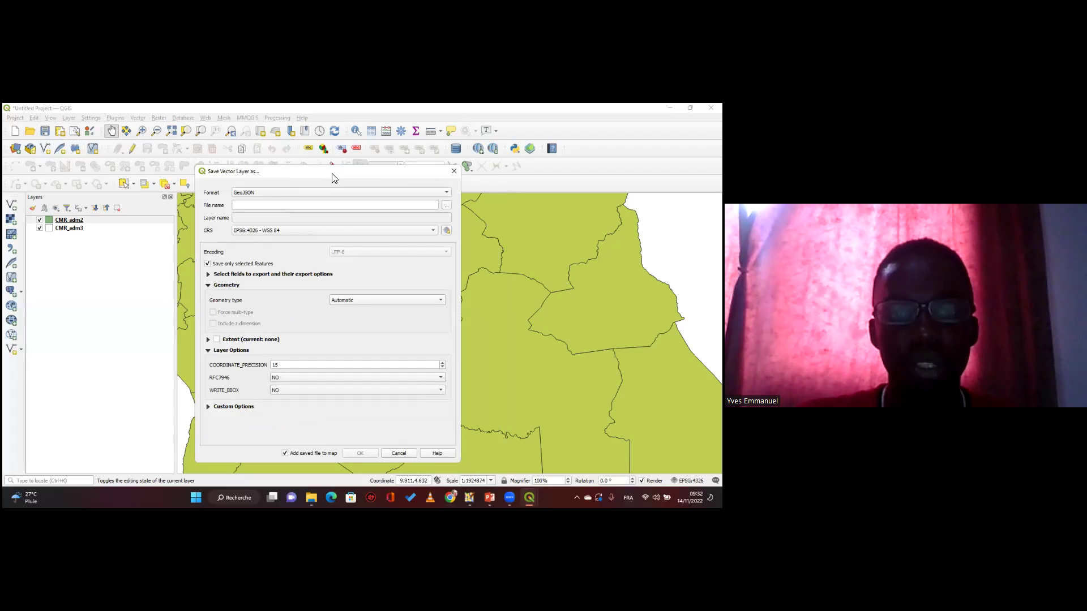
pyautogui.moveTo(331, 174); pyautogui.dragTo(317, 167)
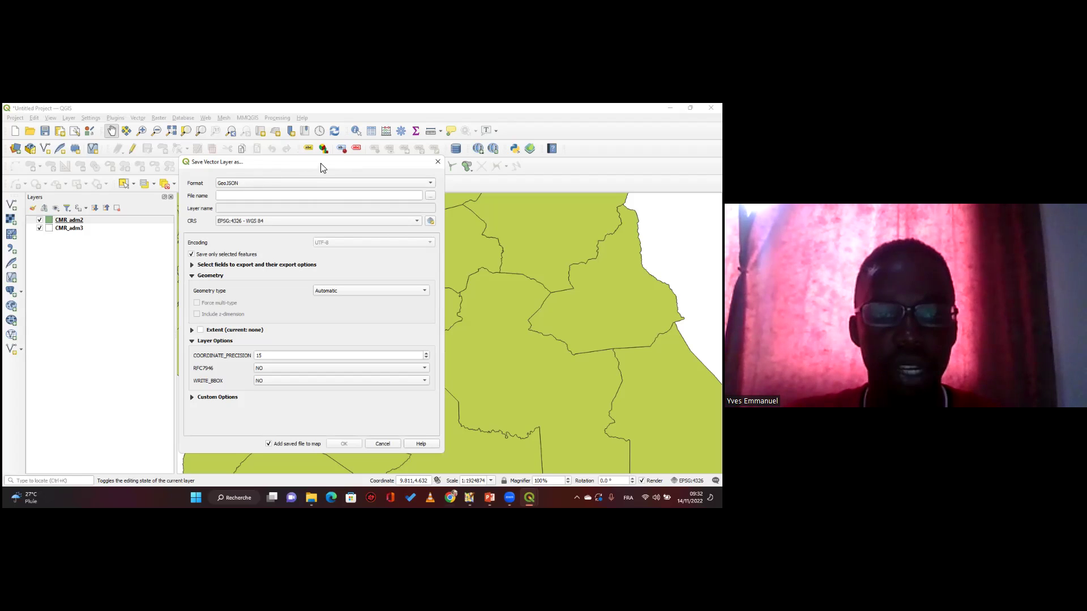
# Set the output file to Mfoundi_HOTDqi in Documents > HOTDQI2022 > Results and export the selected department.
pyautogui.click(431, 196)
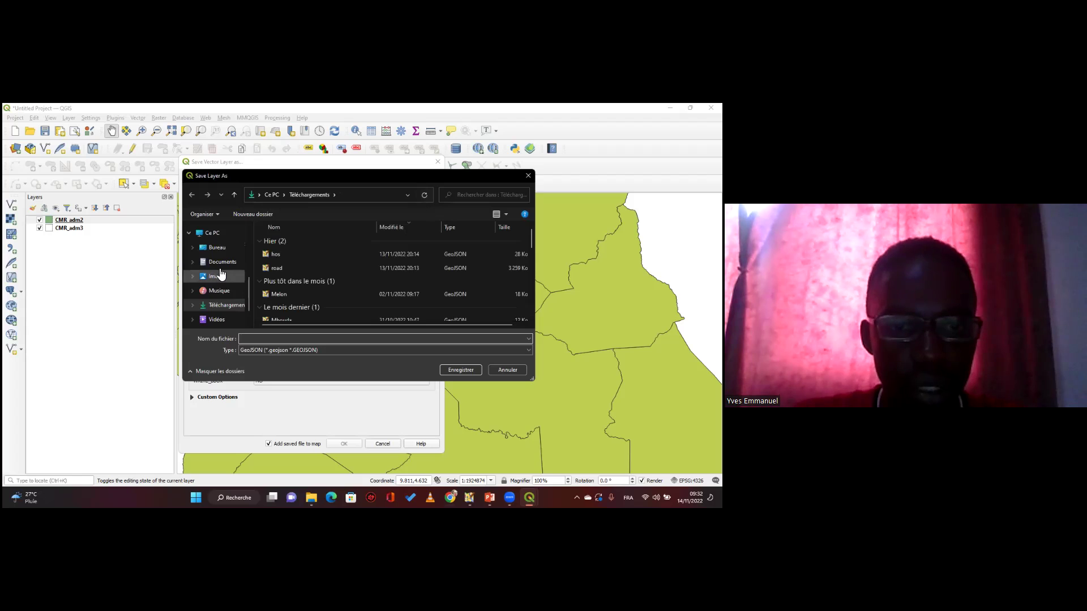
pyautogui.click(221, 261)
pyautogui.scroll(-2, 289, 302)
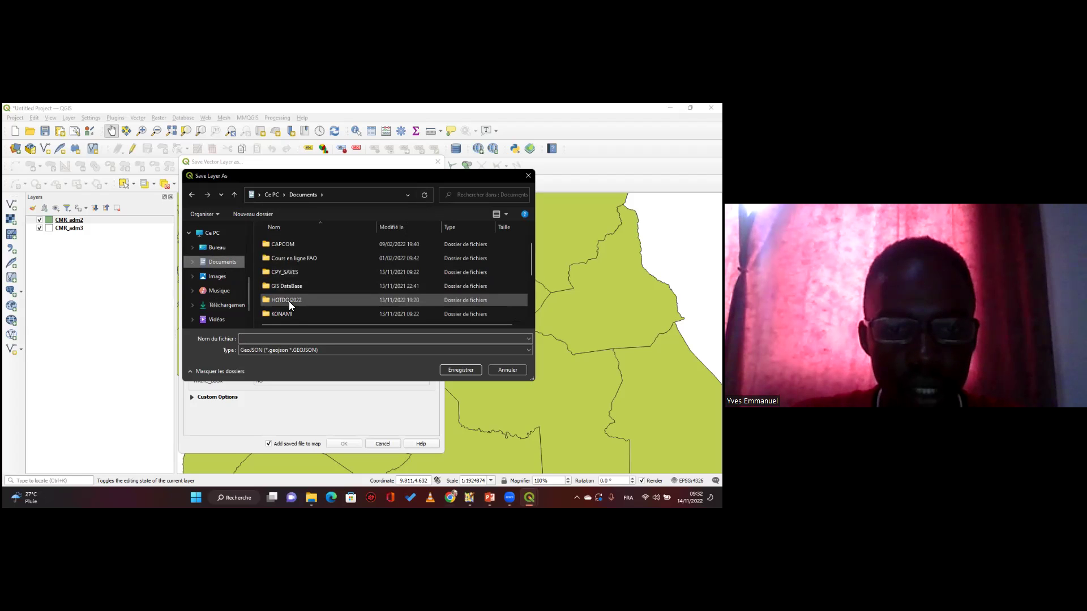
pyautogui.doubleClick(288, 301)
pyautogui.doubleClick(283, 256)
pyautogui.click(278, 340)
pyautogui.write('Mfoundi')
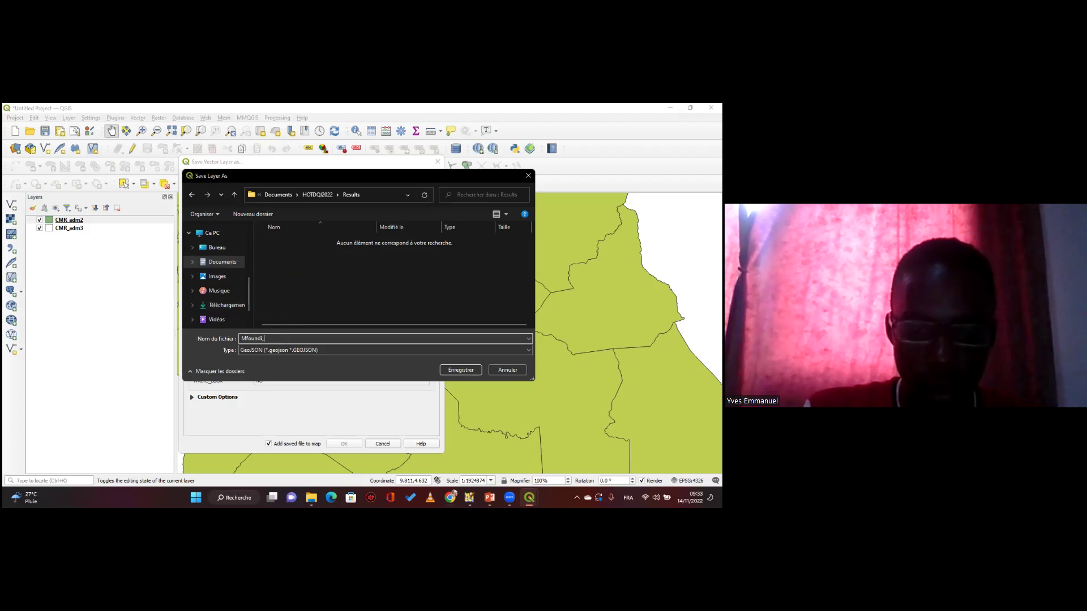
pyautogui.write('_HOTD')
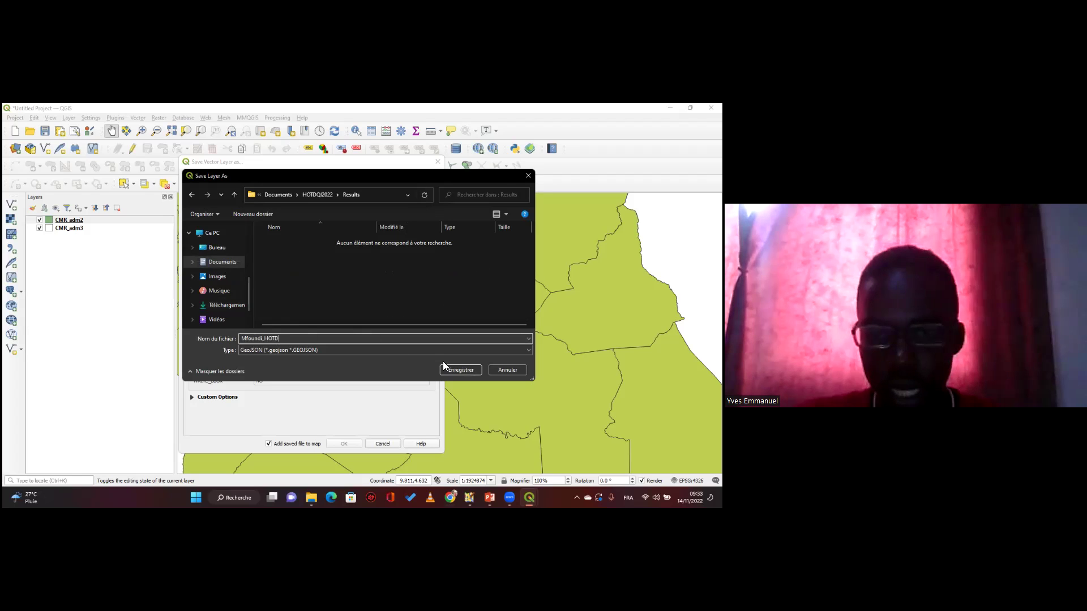
pyautogui.write('qi')
pyautogui.press('Return')
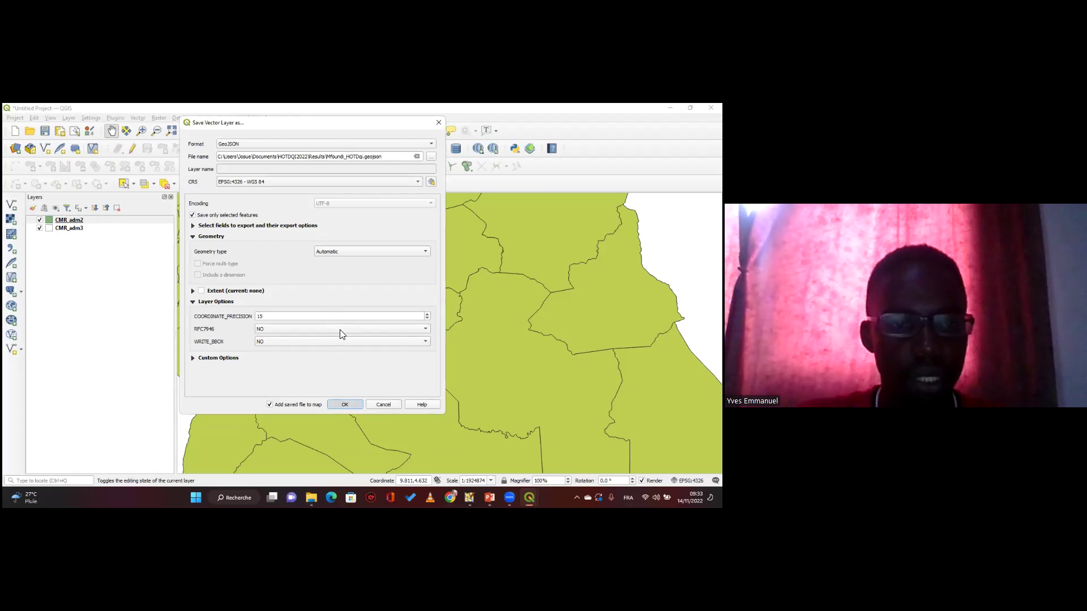
pyautogui.press('Return')
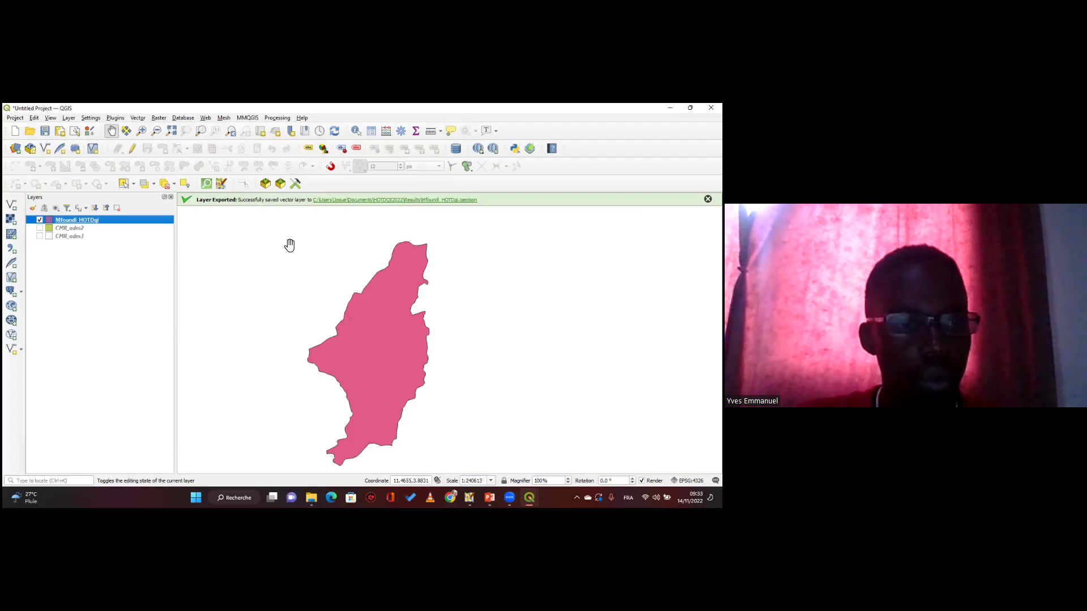
# Style the Mfoundi_HOTDqi layer as an outline by setting its Simple Fill's fill style to No Brush.
pyautogui.moveTo(391, 337); pyautogui.dragTo(429, 291)
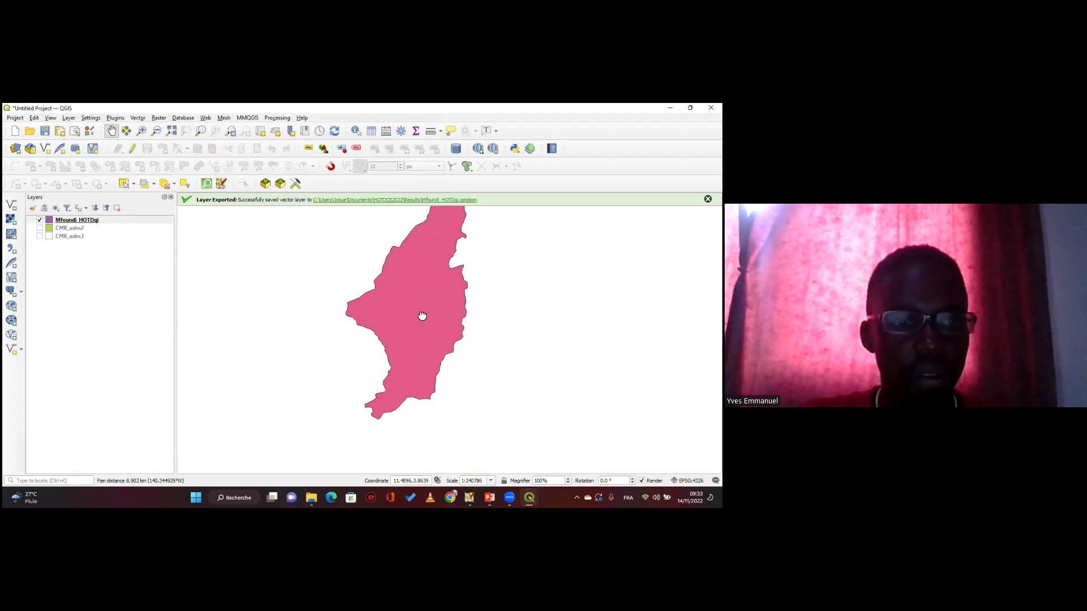
pyautogui.click(65, 221)
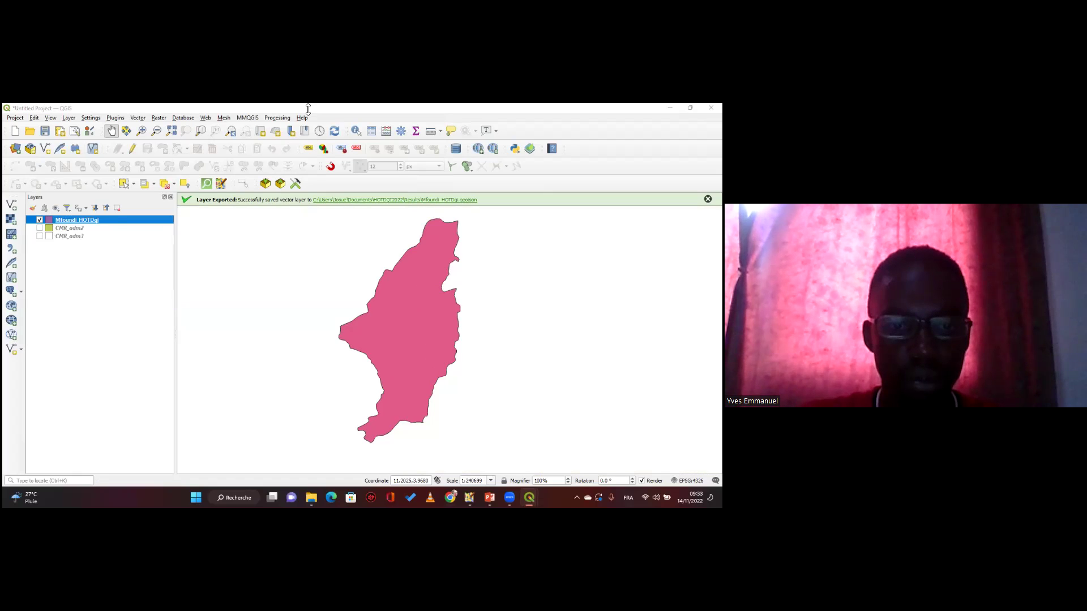
pyautogui.click(308, 148)
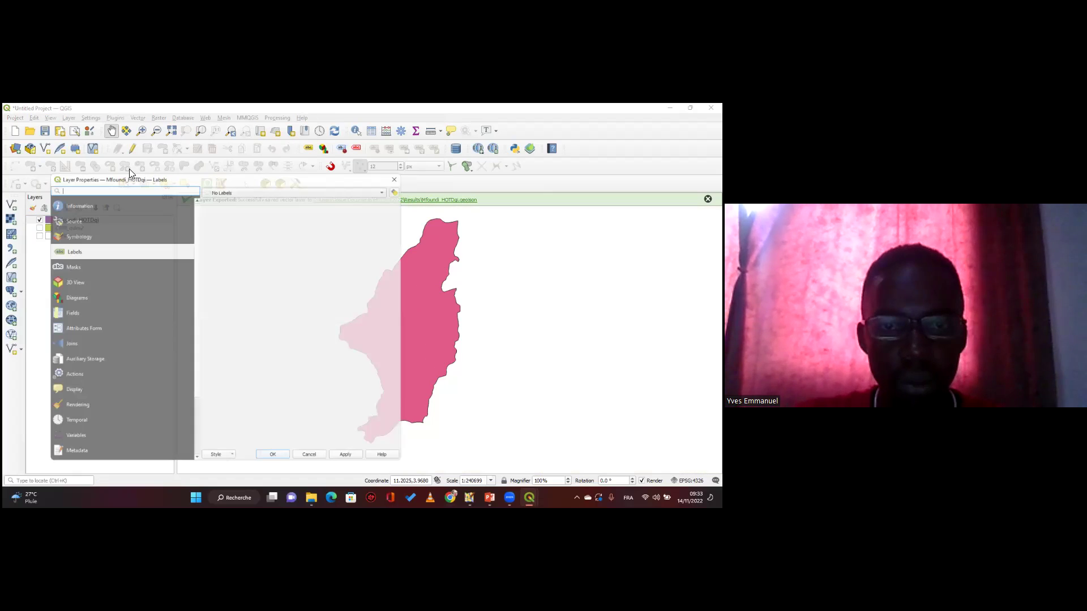
pyautogui.click(129, 169)
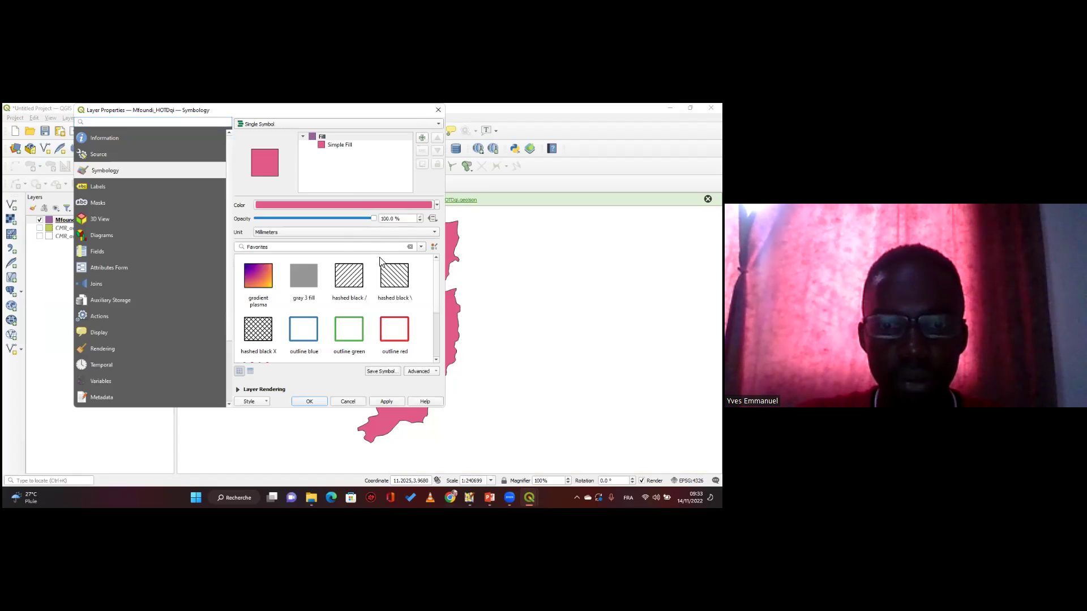
pyautogui.click(339, 145)
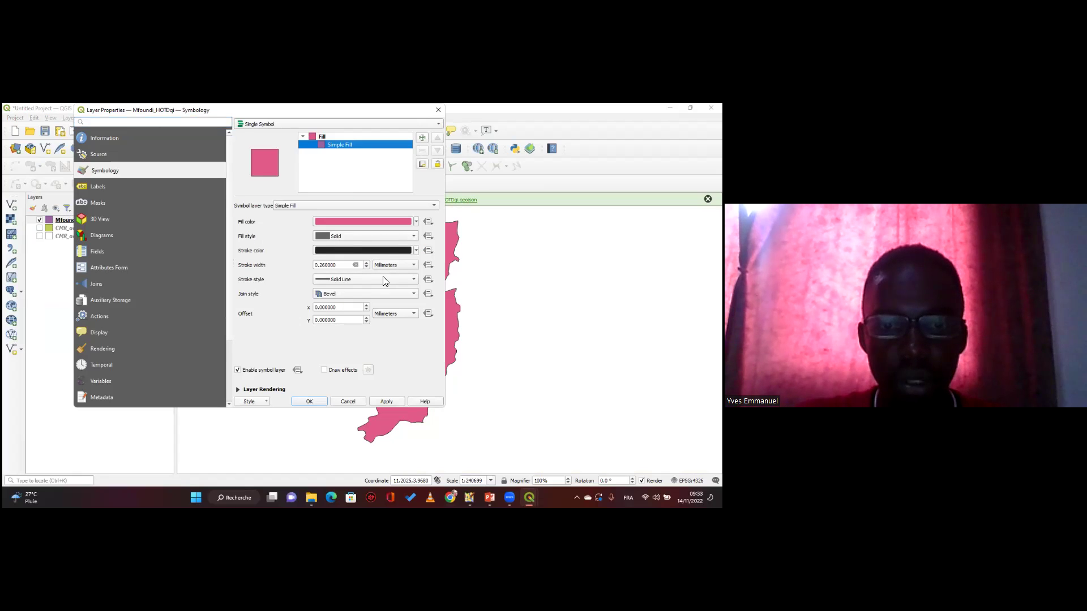
pyautogui.click(365, 236)
pyautogui.click(340, 245)
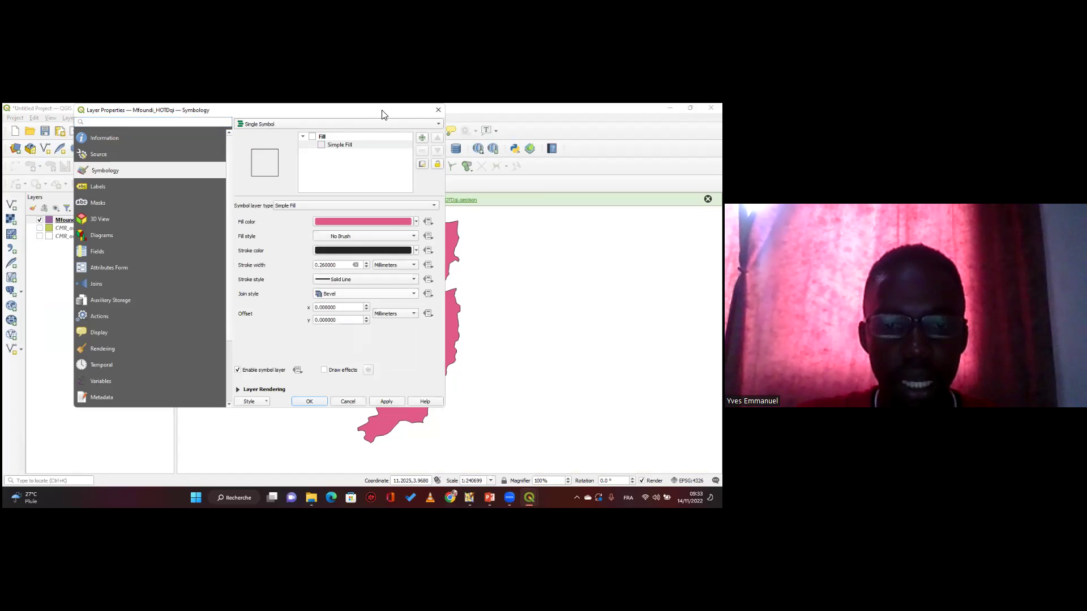
pyautogui.moveTo(382, 115); pyautogui.dragTo(348, 126)
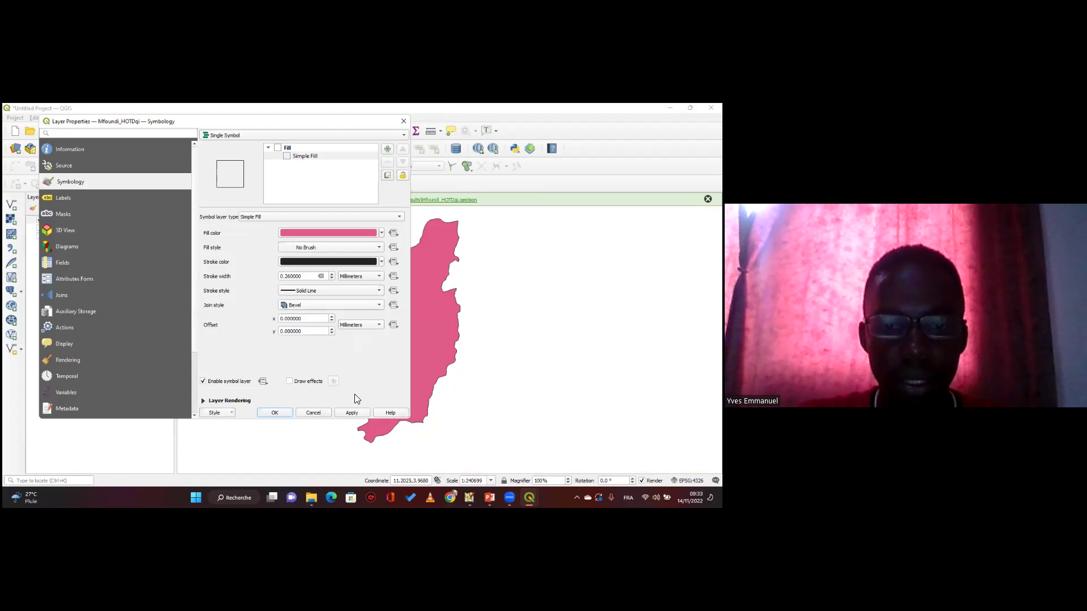
pyautogui.click(358, 415)
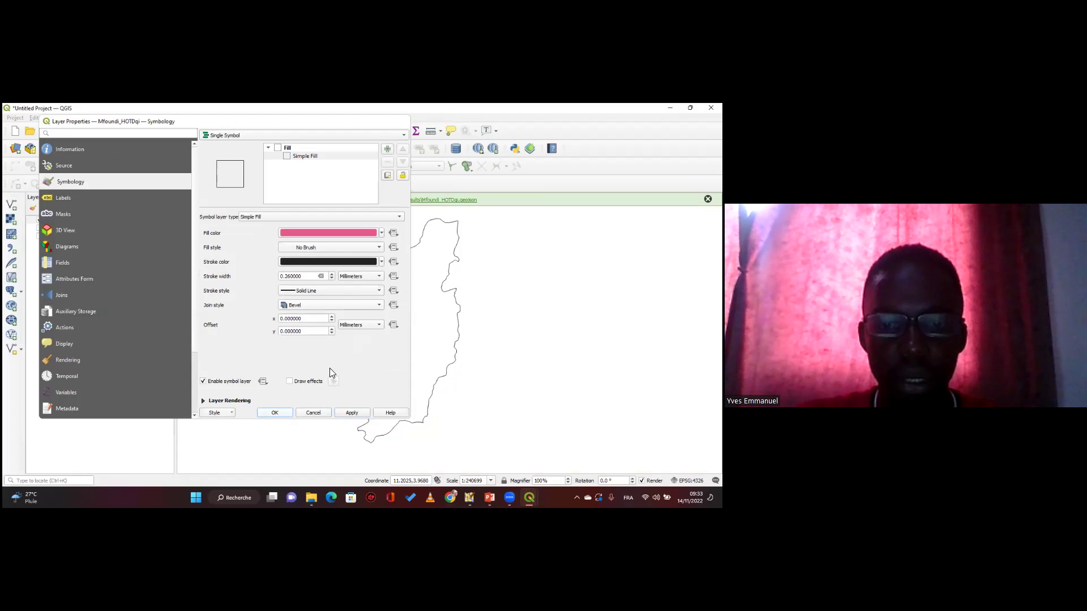
pyautogui.press('Return')
pyautogui.scroll(-1, 413, 305)
pyautogui.scroll(1, 416, 303)
pyautogui.moveTo(402, 318); pyautogui.dragTo(441, 318)
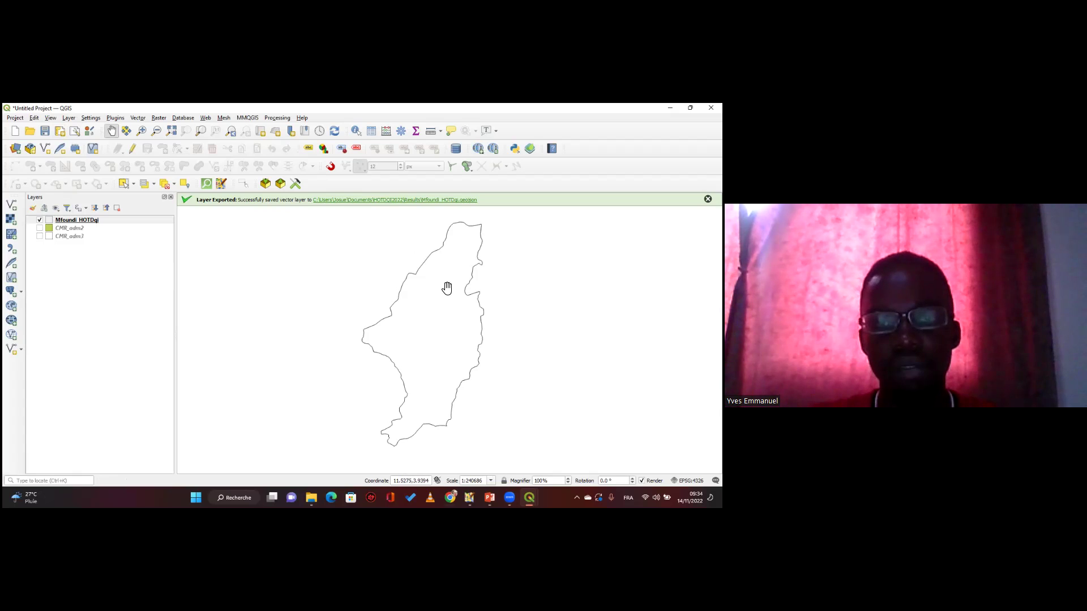
pyautogui.moveTo(442, 288)
pyautogui.mouseDown()
pyautogui.moveTo(422, 289)
pyautogui.moveTo(436, 289)
pyautogui.mouseUp()
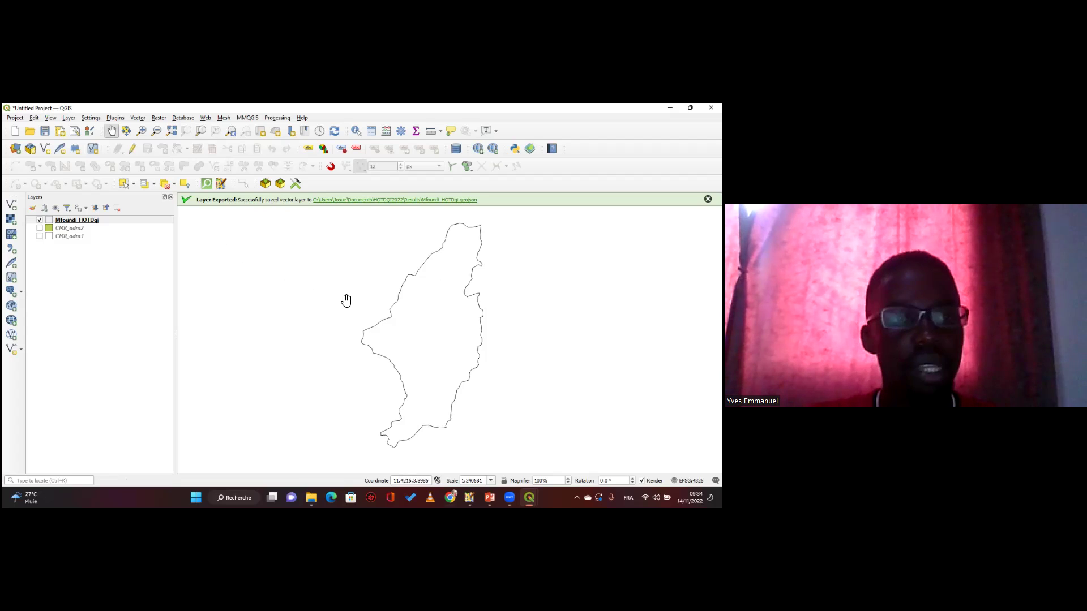
# Open the plugin manager and look through the installed, not installed and upgradeable plugins, the ZIP installation page and the settings.
pyautogui.click(116, 118)
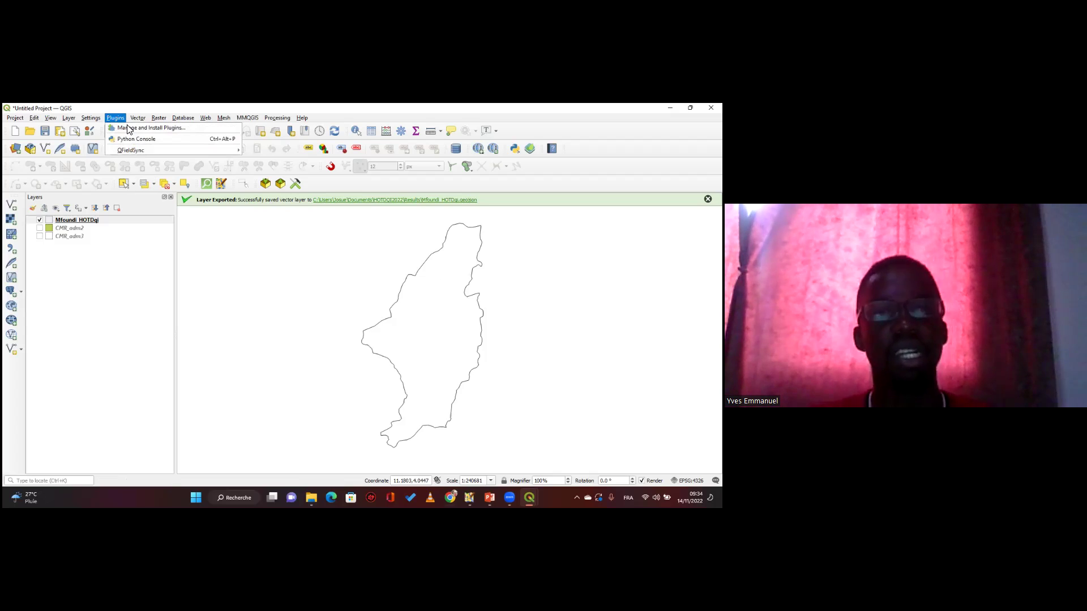
pyautogui.click(128, 129)
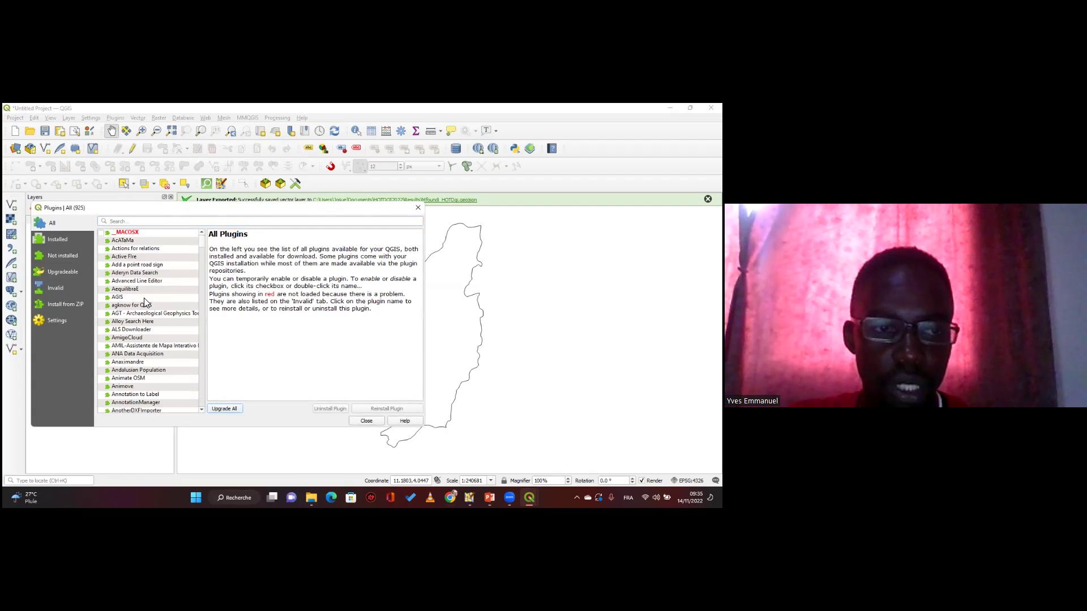
pyautogui.click(58, 240)
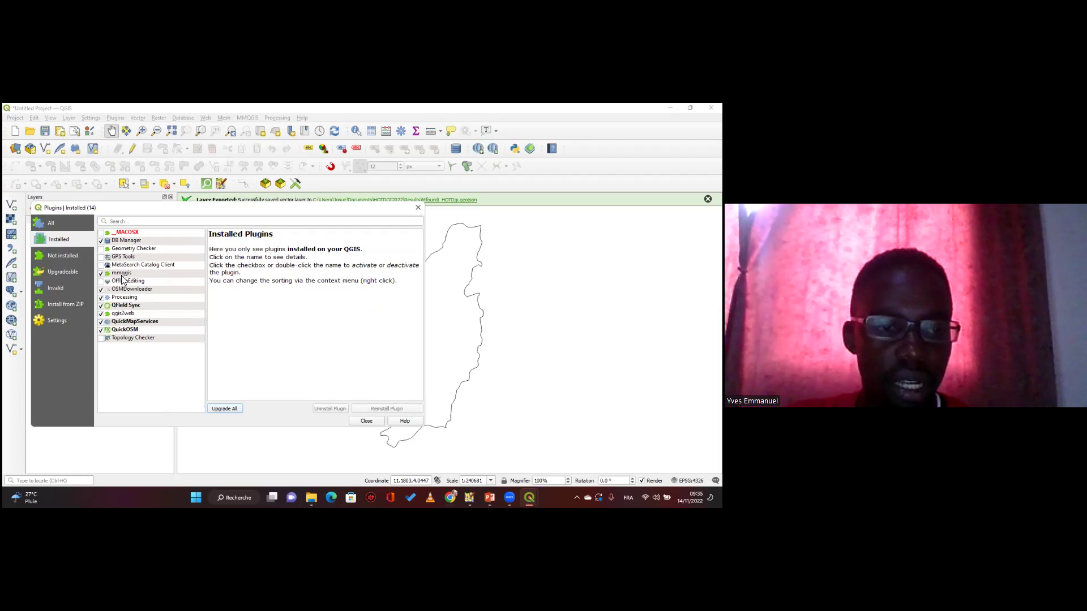
pyautogui.click(85, 259)
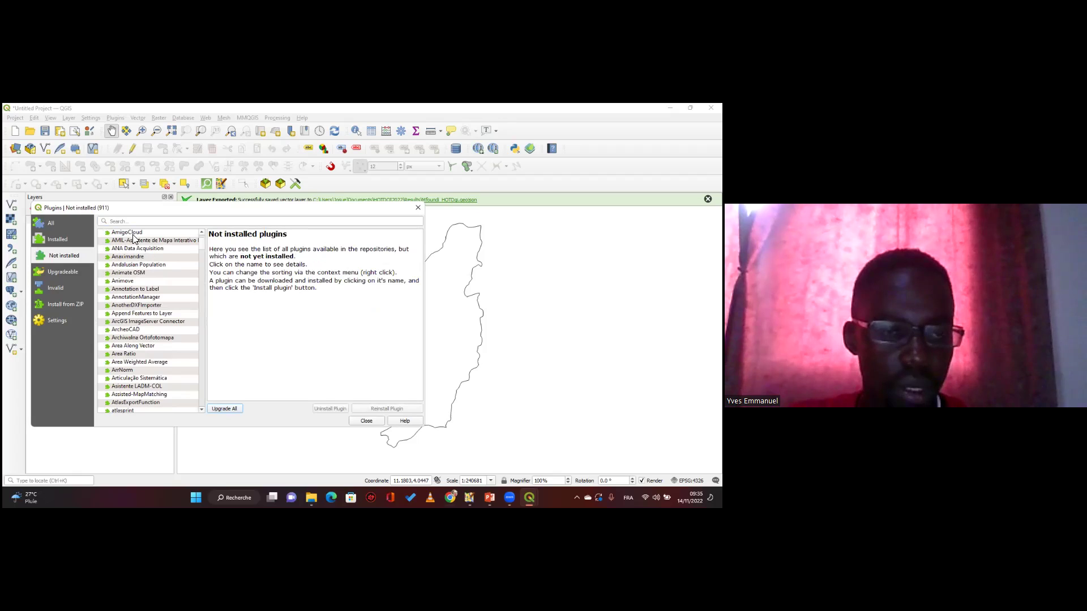
pyautogui.click(72, 271)
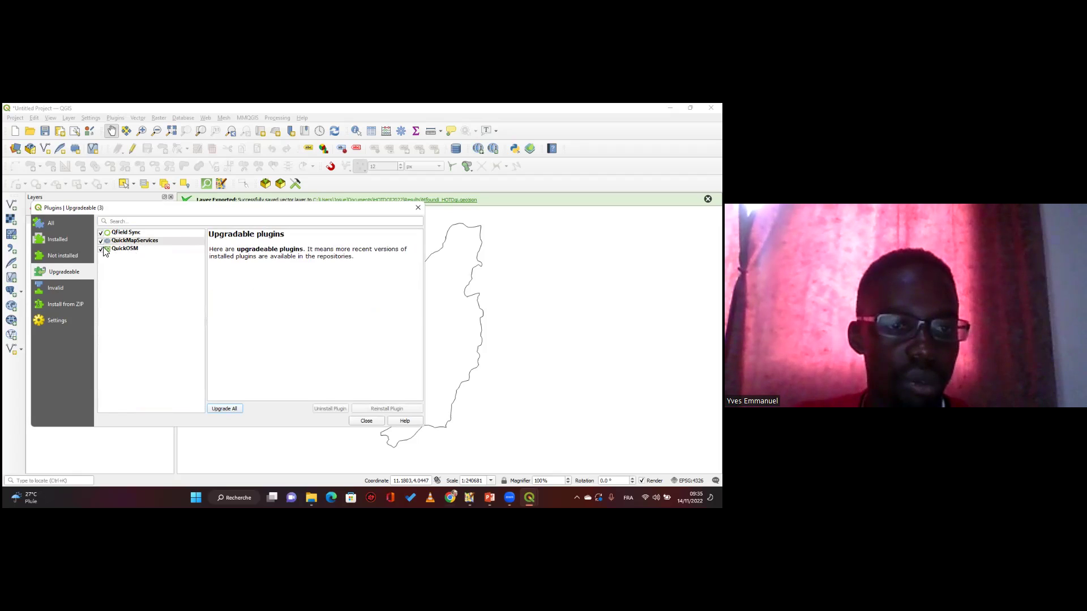
pyautogui.press('Down')
pyautogui.click(65, 308)
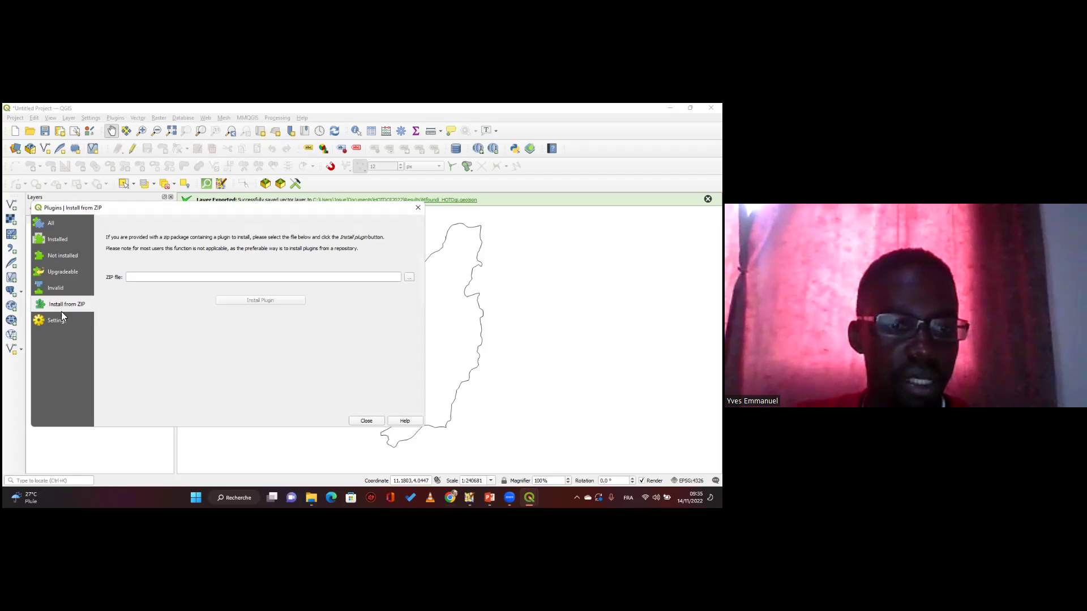
pyautogui.click(52, 319)
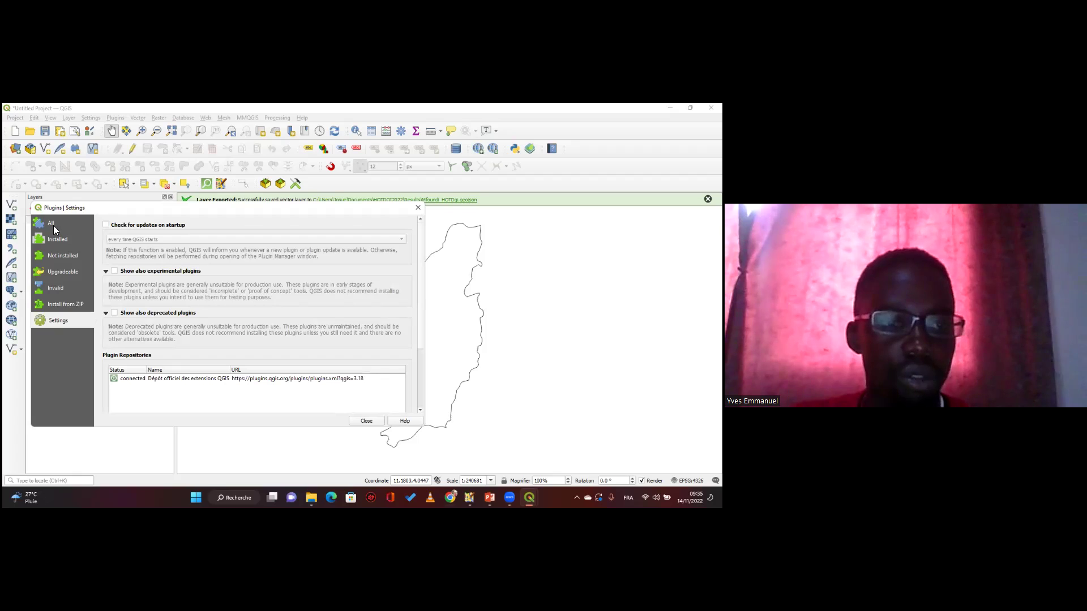
# Search all plugins for "Quick" and view the details of the QuickMapServices plugin.
pyautogui.click(53, 226)
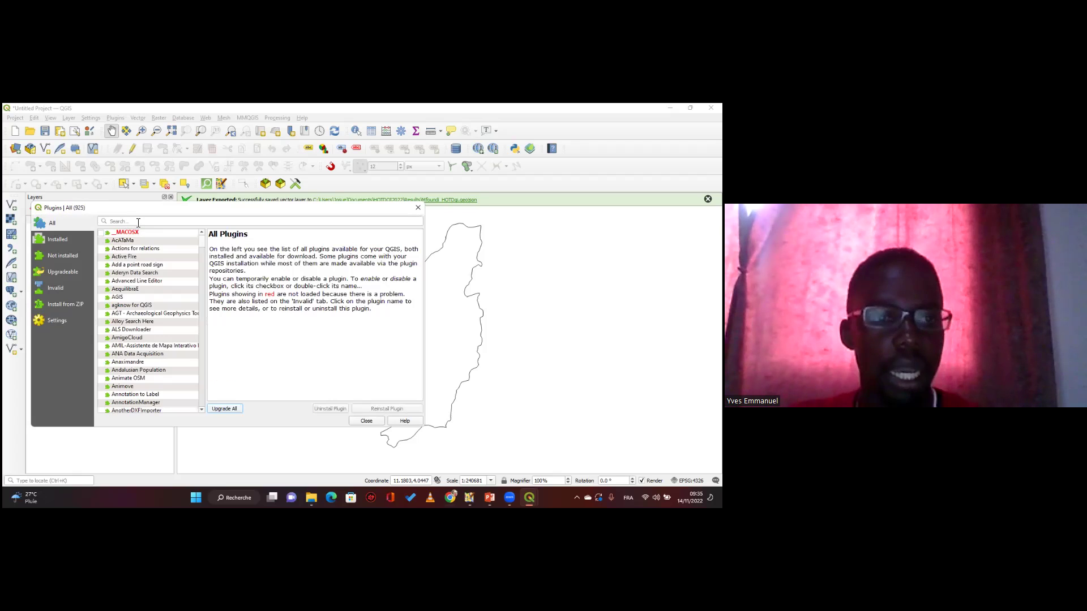
pyautogui.click(138, 223)
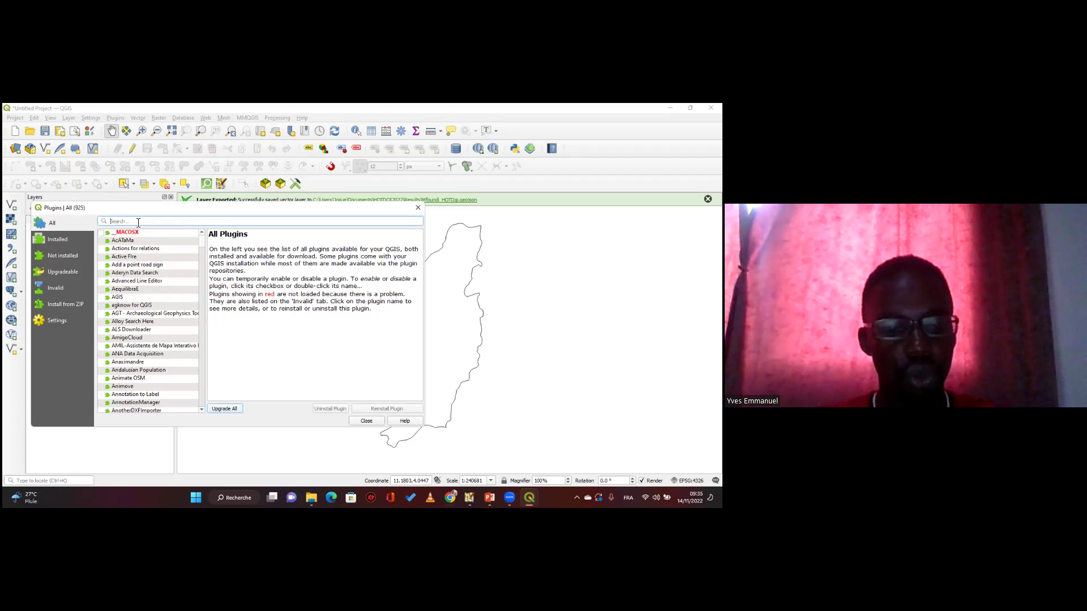
pyautogui.write('Q')
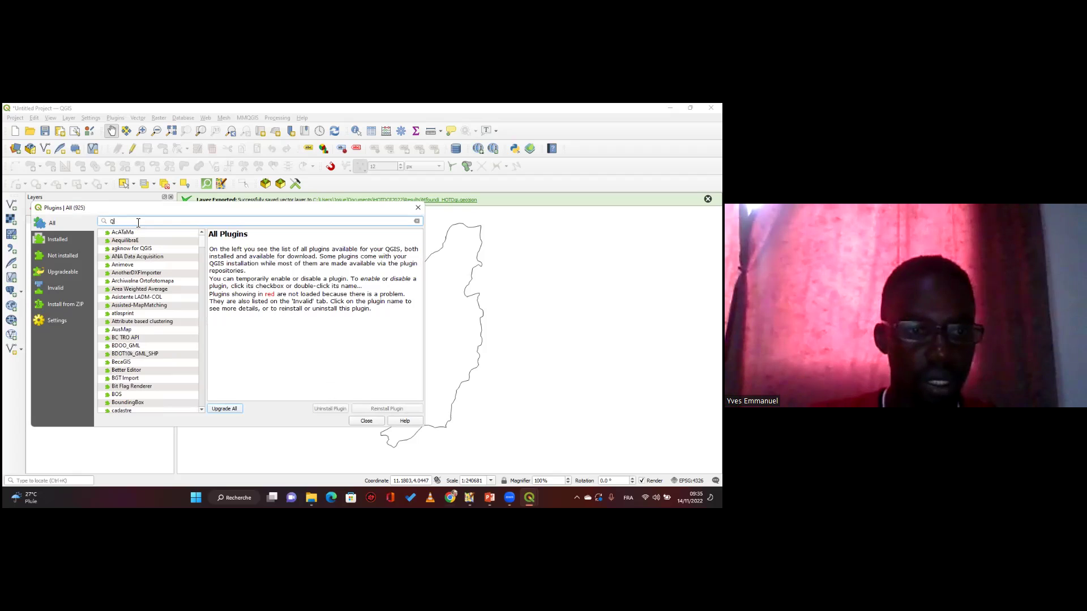
pyautogui.write('uick')
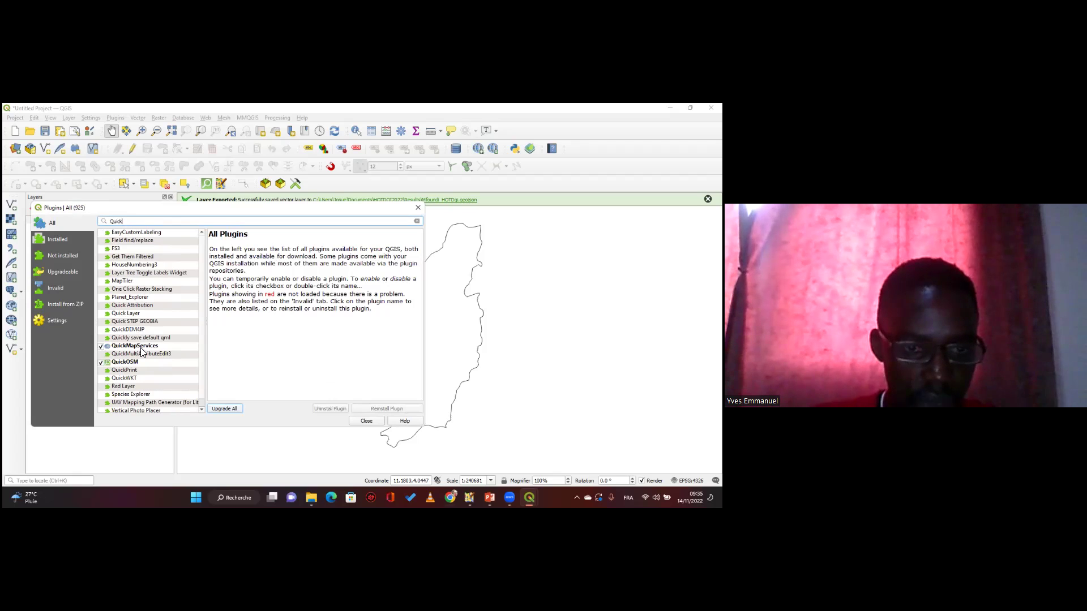
pyautogui.click(140, 348)
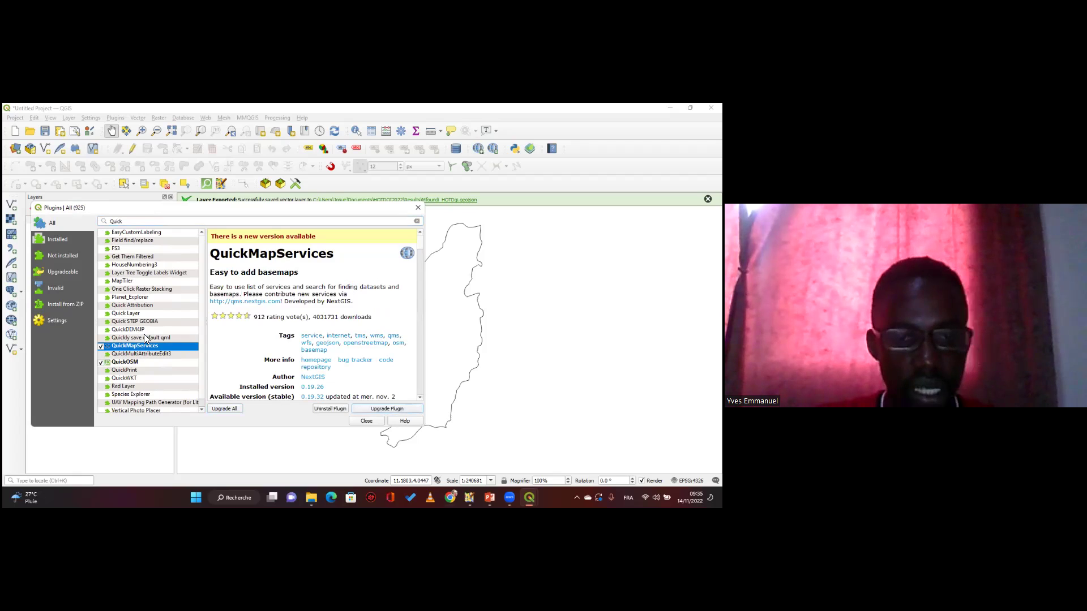
# Uninstall the QuickMapServices plugin and install its available stable version 0.19.32.
pyautogui.click(334, 408)
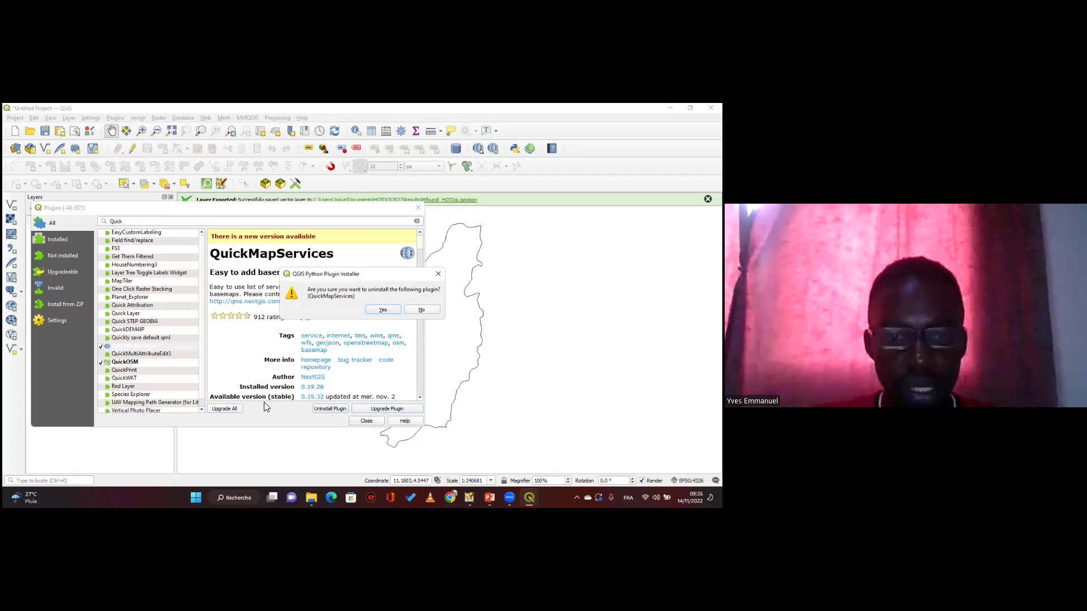
pyautogui.click(421, 310)
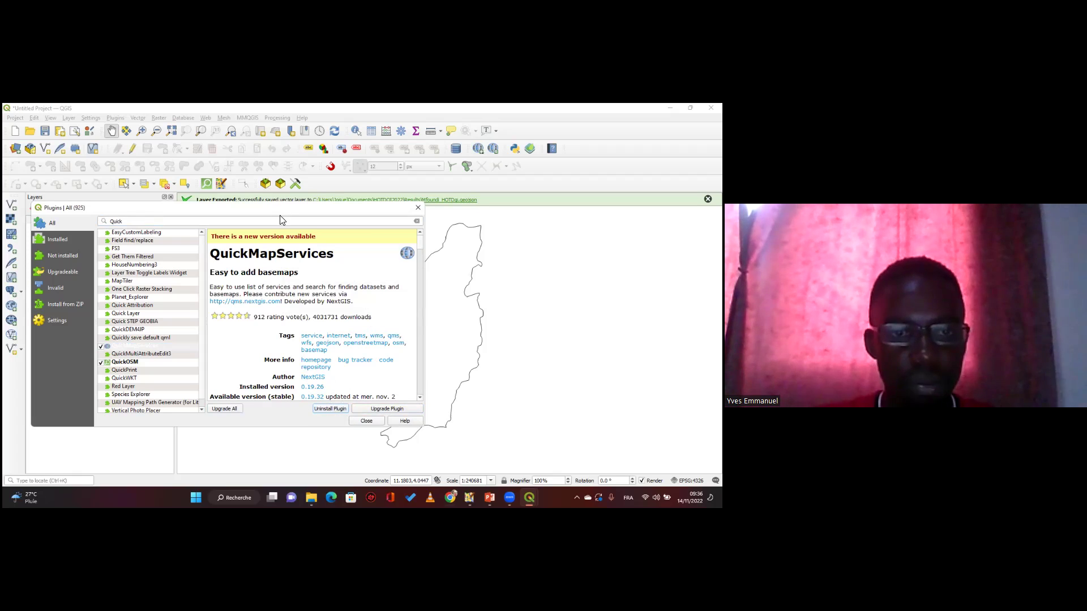
pyautogui.click(330, 408)
pyautogui.click(383, 308)
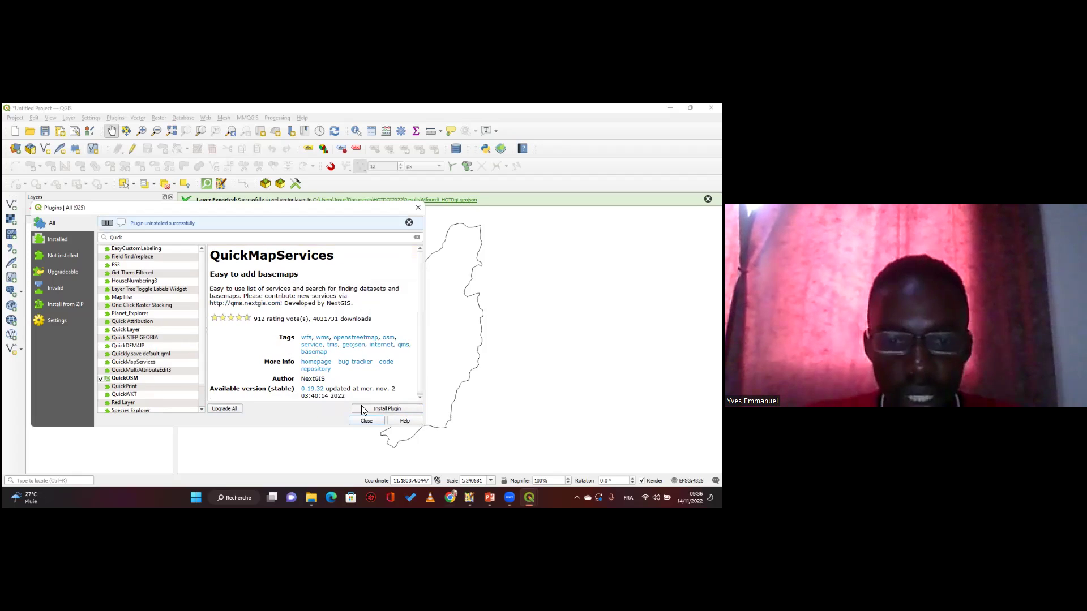
pyautogui.click(378, 408)
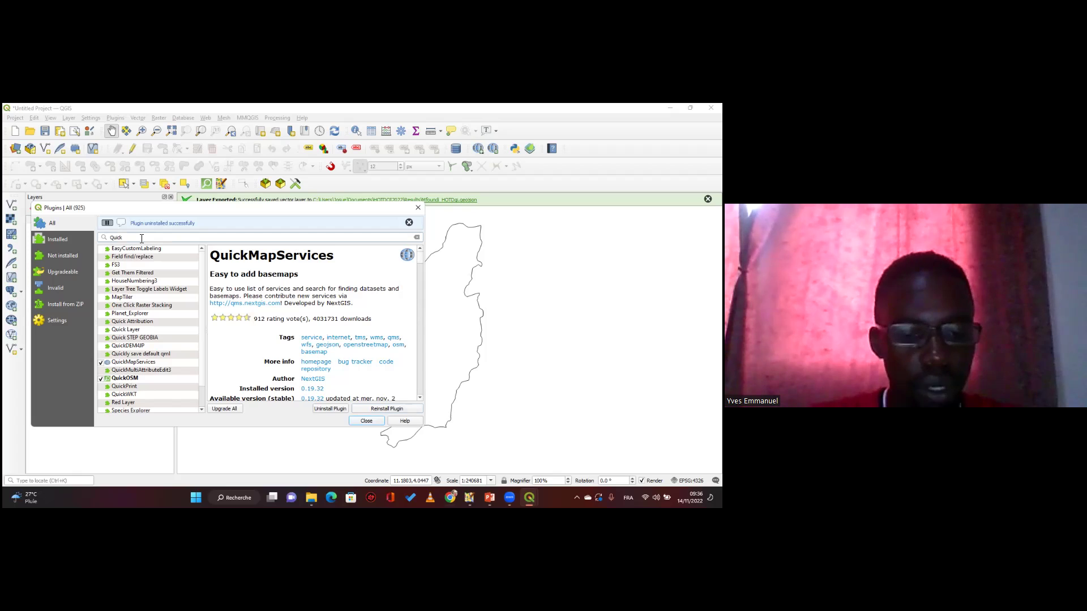
# Search all plugins for "Quickosm" and view the details of the QuickOSM plugin.
pyautogui.press('BackSpace')
pyautogui.press('BackSpace')
pyautogui.press('BackSpace')
pyautogui.press('BackSpace')
pyautogui.press('BackSpace')
pyautogui.write('q')
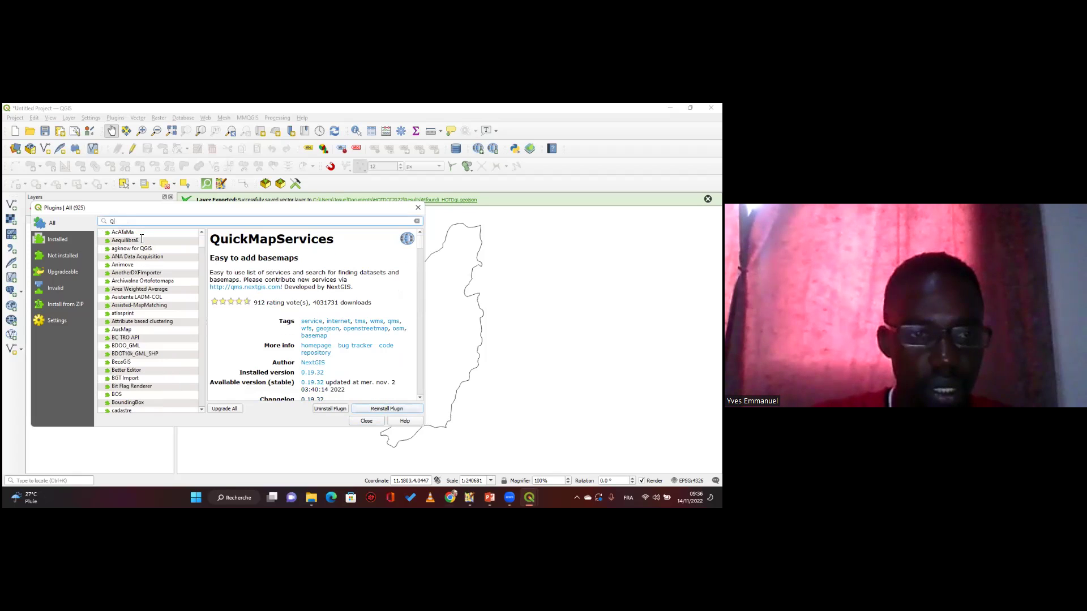
pyautogui.write('uickosm')
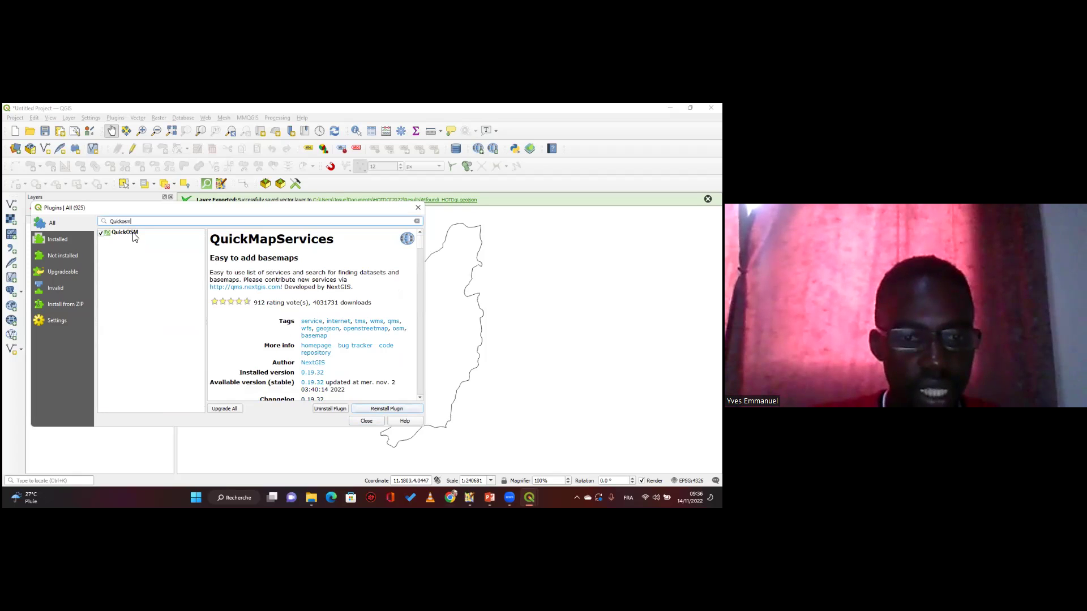
pyautogui.click(124, 232)
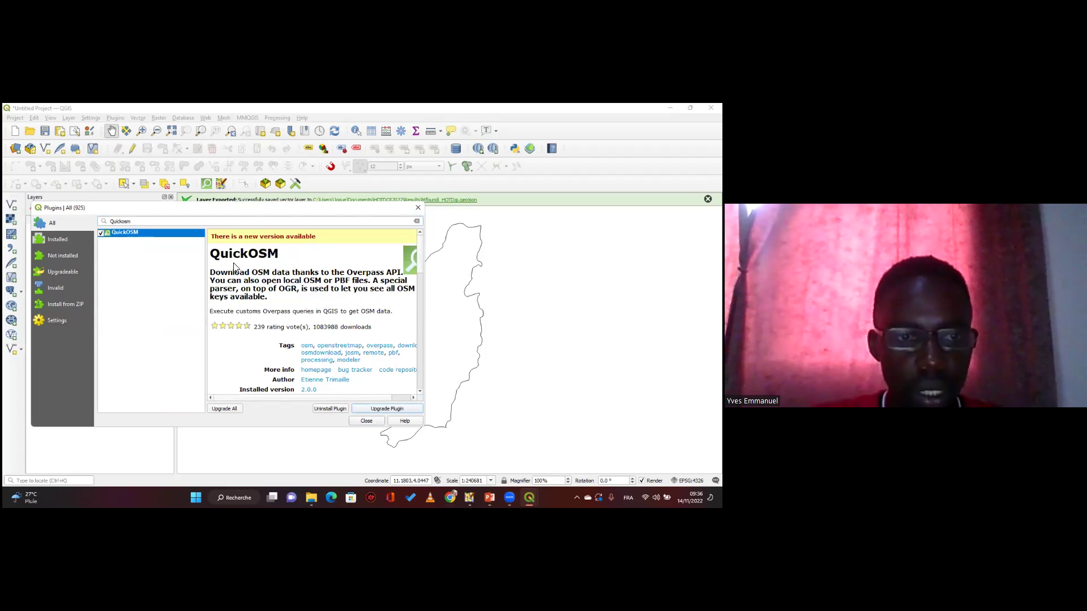
# Uninstall the QuickOSM plugin, install its available stable version 2.1.1 and close the plugin manager.
pyautogui.click(329, 407)
pyautogui.click(382, 304)
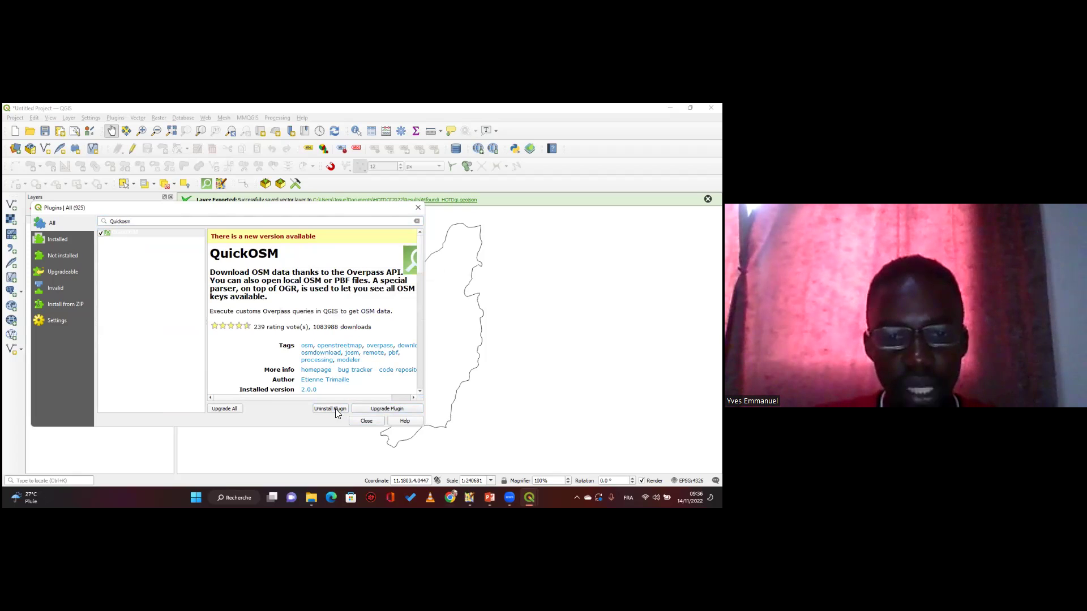
pyautogui.click(387, 409)
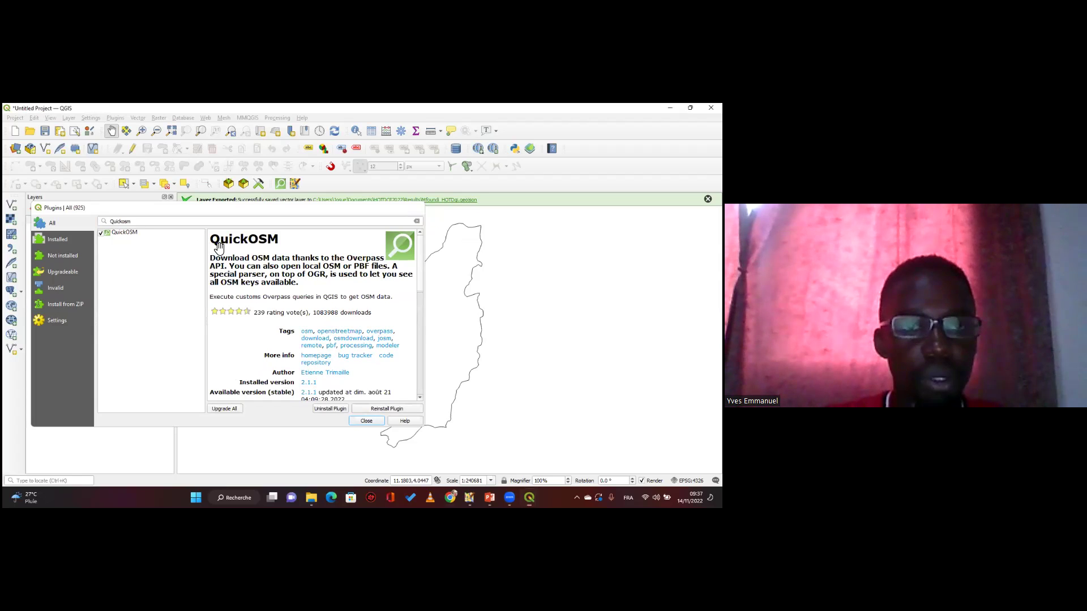
pyautogui.press('Escape')
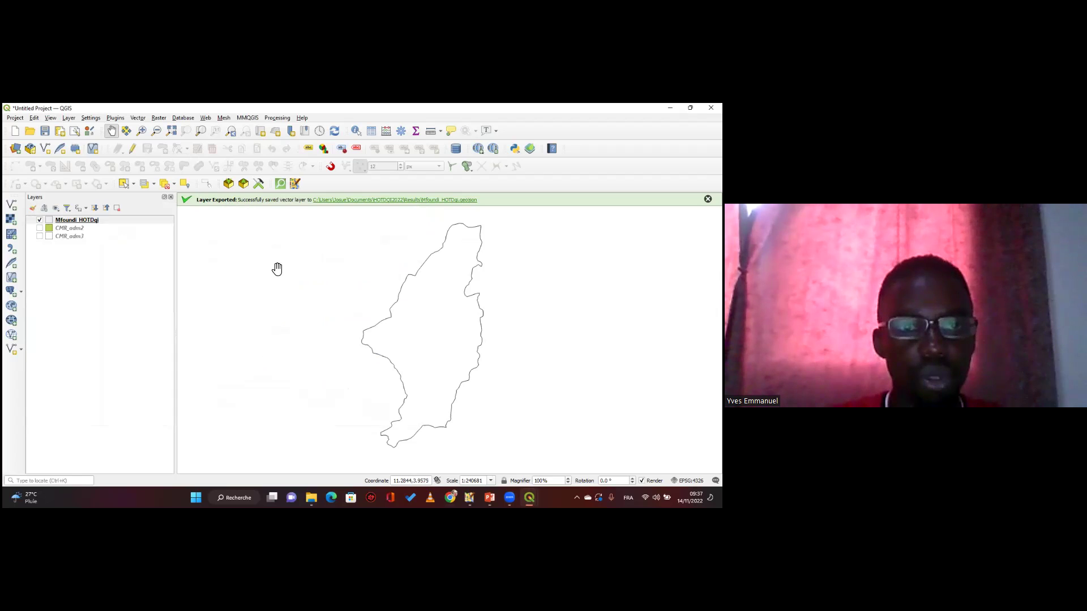
# Add the Google Satellite basemap from QuickMapServices to the project.
pyautogui.click(207, 118)
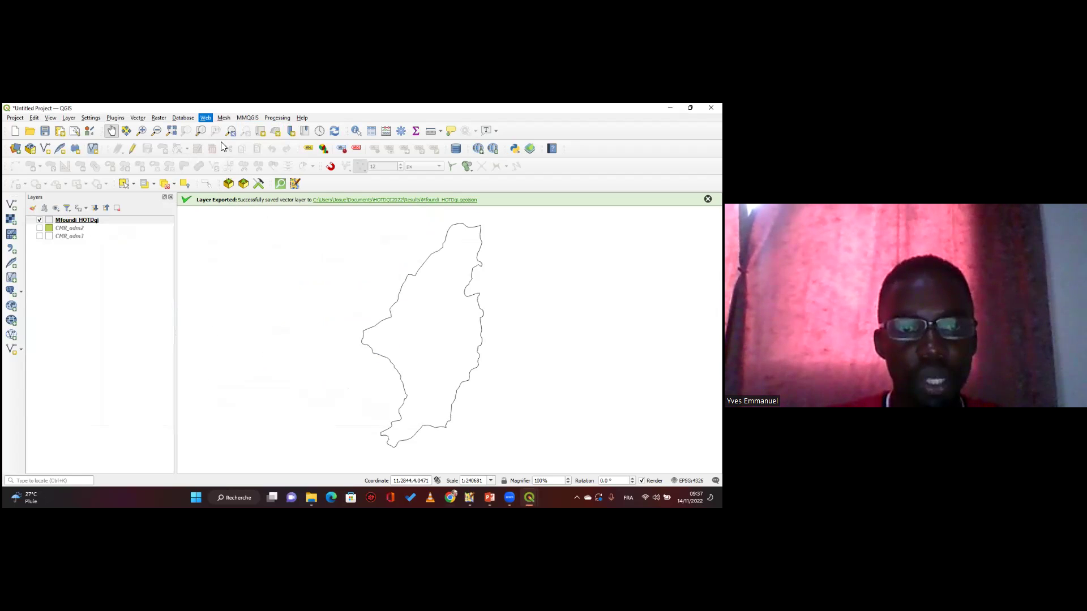
pyautogui.moveTo(224, 140)
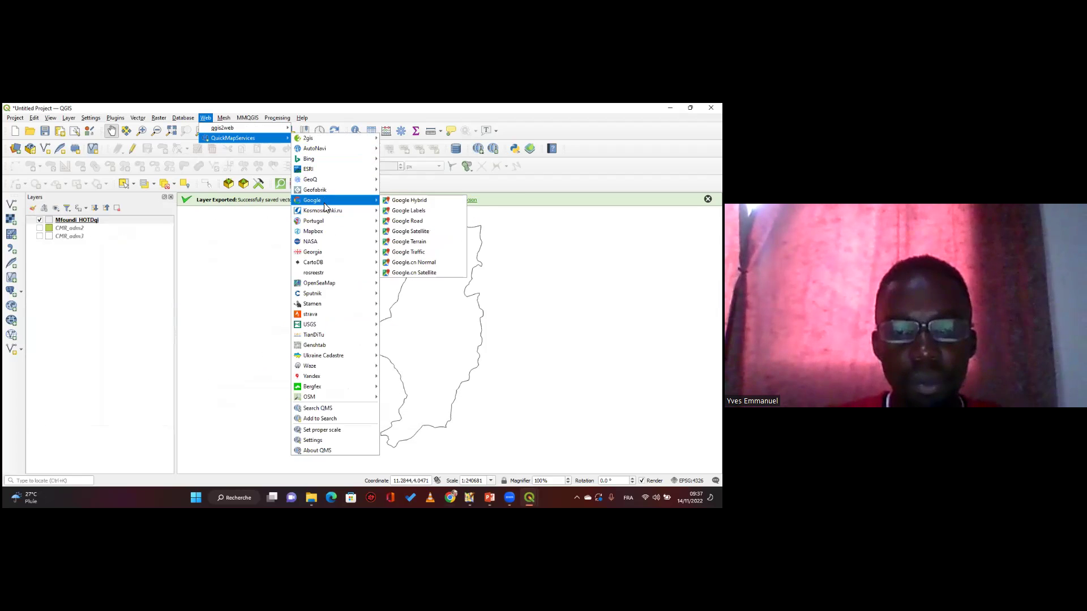
pyautogui.moveTo(334, 202)
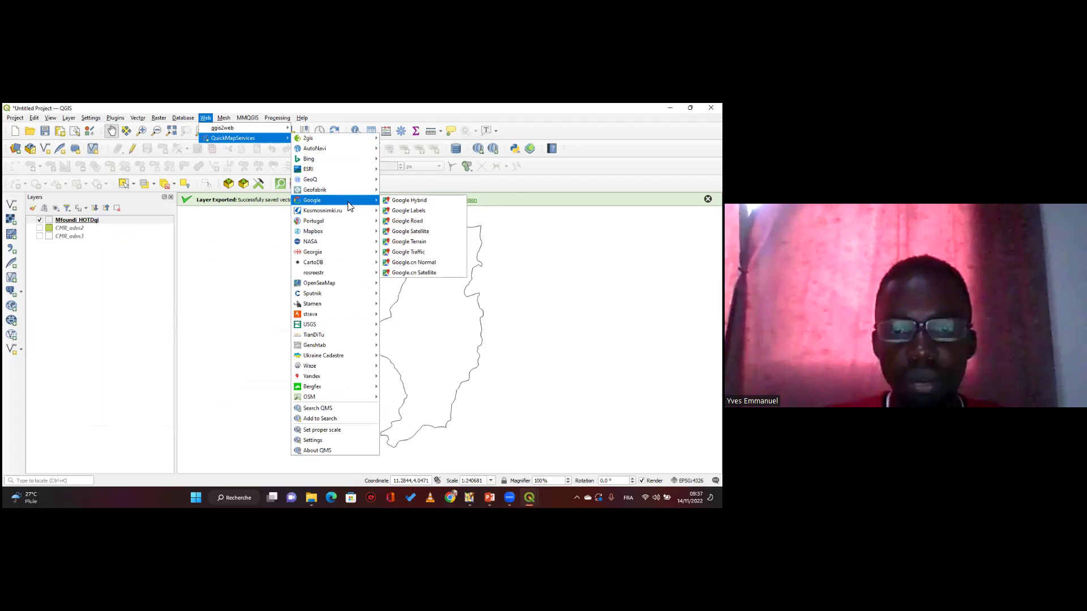
pyautogui.moveTo(368, 211)
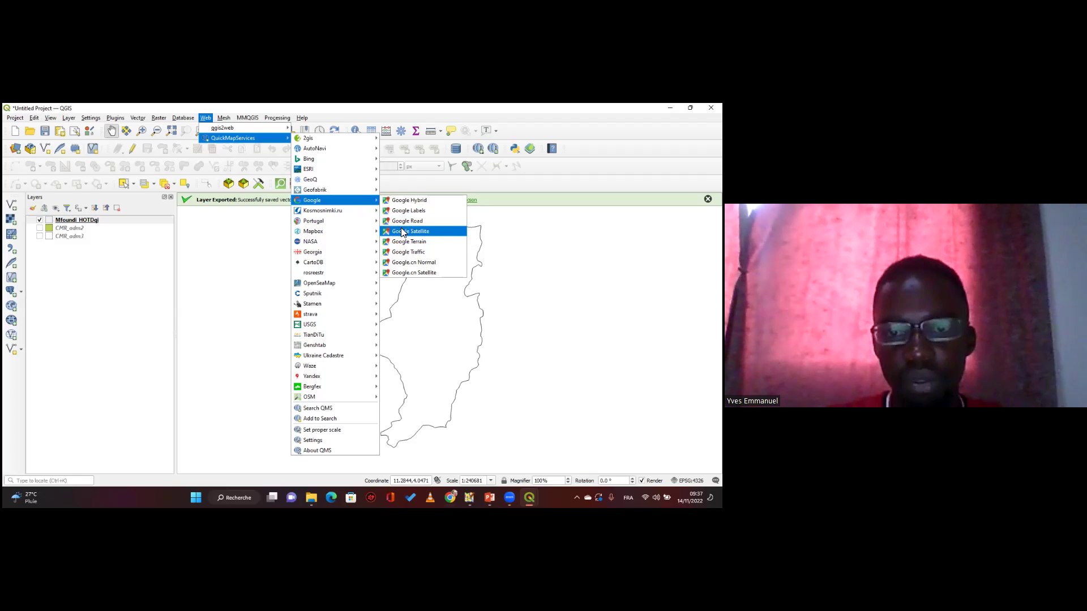
pyautogui.click(405, 232)
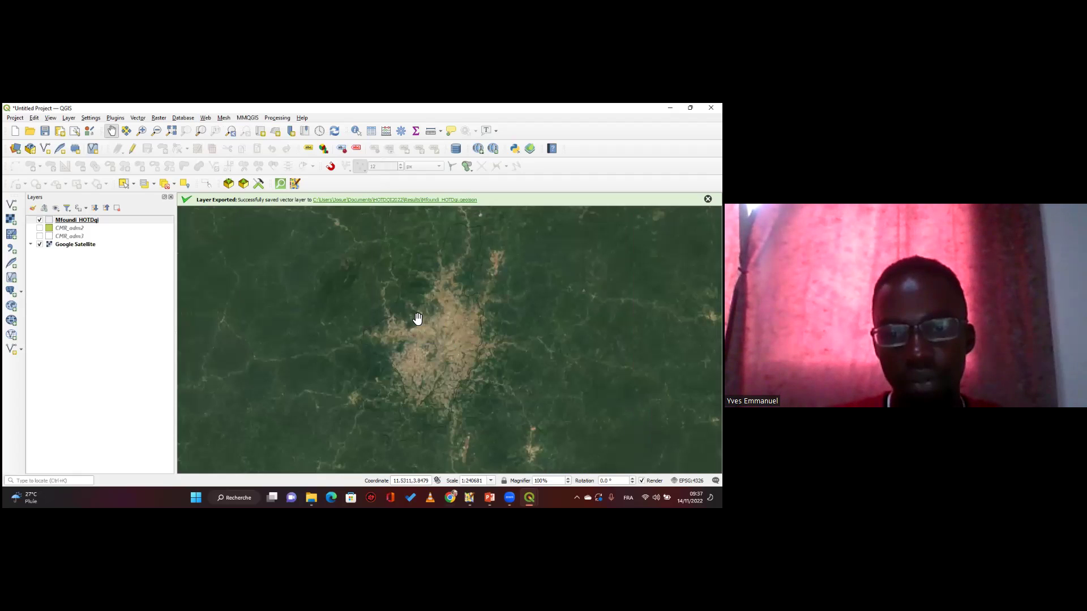
pyautogui.scroll(2, 417, 319)
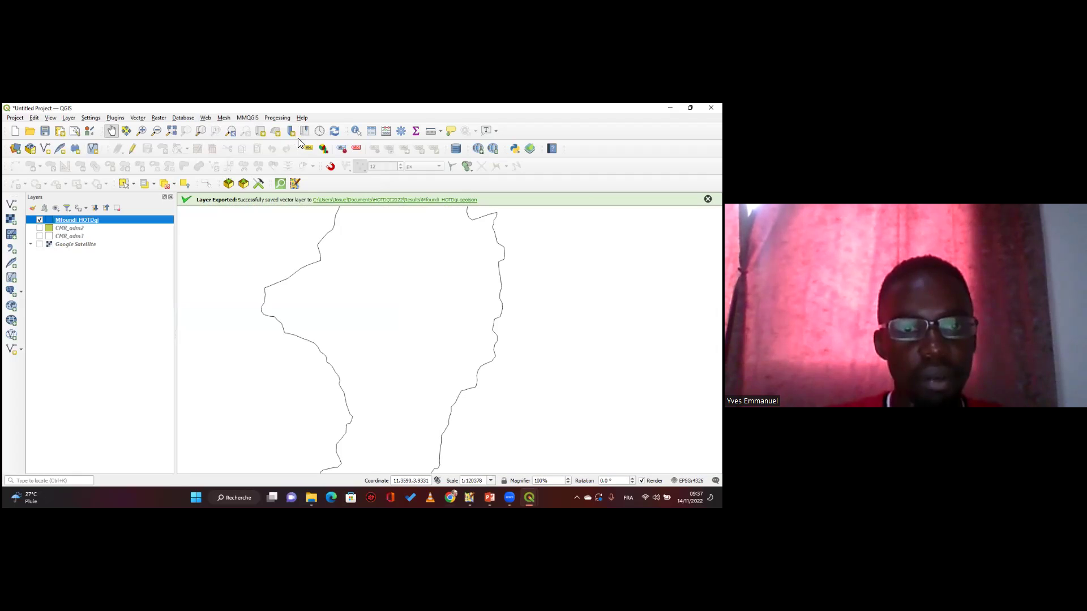
# Review the service groups' visibility in the QuickMapServices settings, save, and look through the basemap providers on offer.
pyautogui.click(205, 118)
pyautogui.moveTo(260, 137)
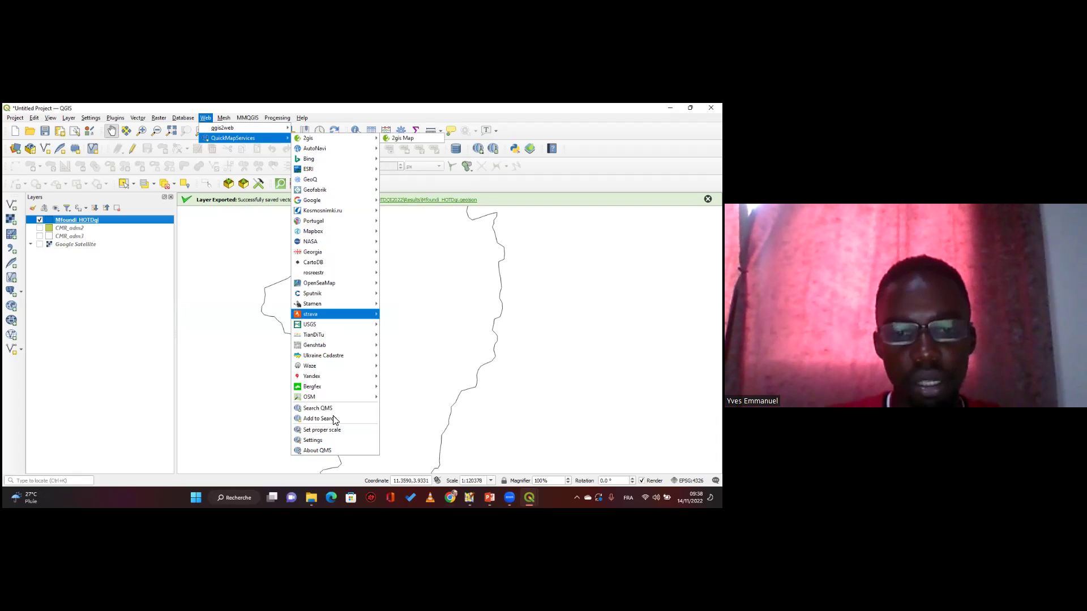
pyautogui.click(315, 445)
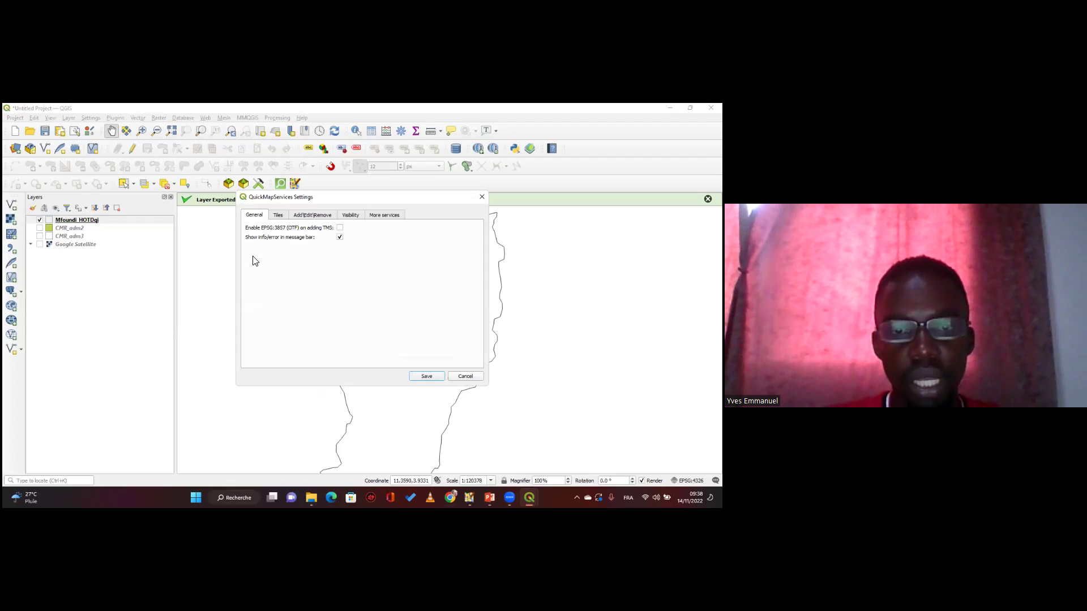
pyautogui.click(351, 216)
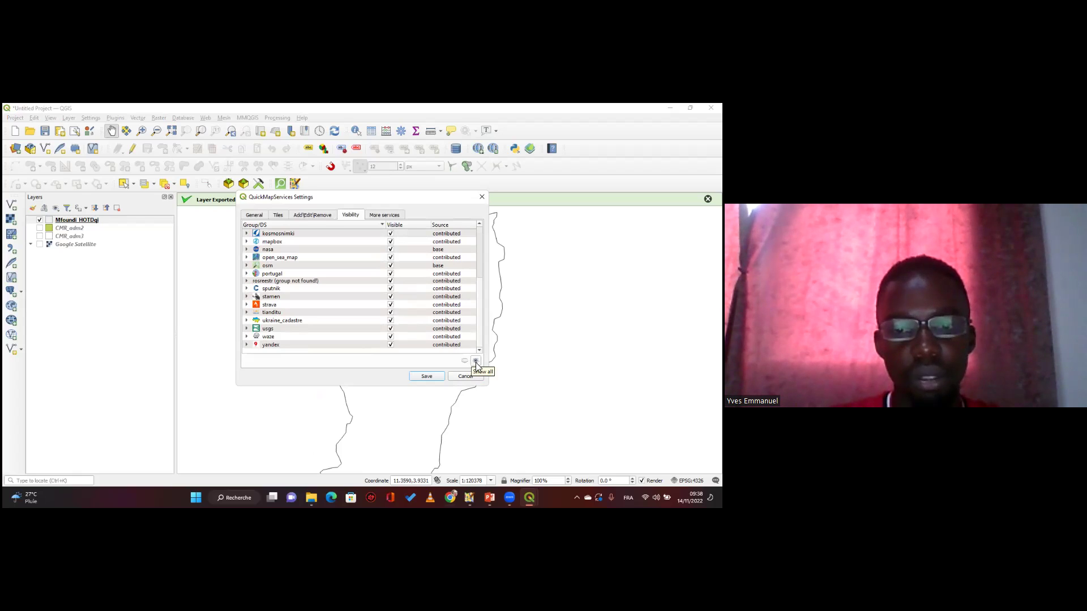
pyautogui.click(428, 377)
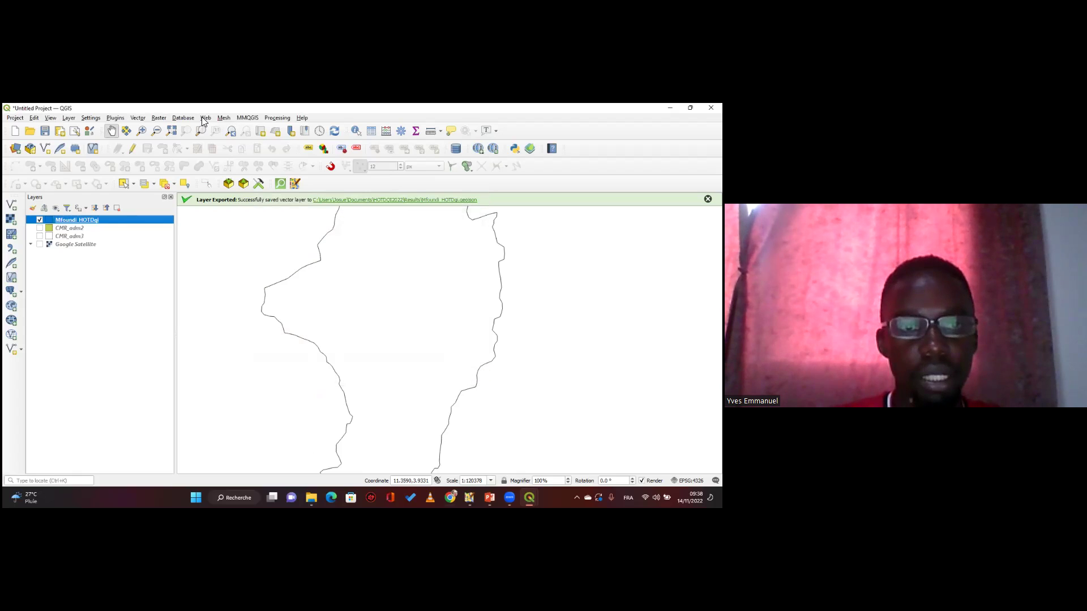
pyautogui.click(204, 118)
pyautogui.moveTo(232, 139)
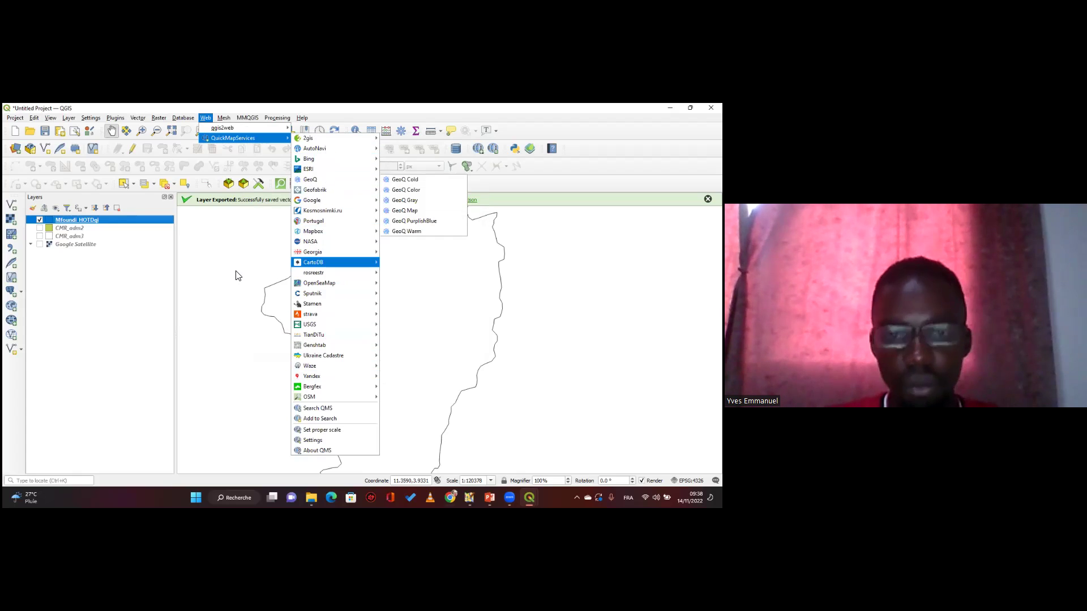
pyautogui.moveTo(235, 274); pyautogui.dragTo(6, 107)
# Show the CMR_adm3 layer while keeping CMR_adm2 hidden, and move it above the Mfoundi_HOTDqi layer.
pyautogui.moveTo(553, 354); pyautogui.dragTo(380, 328)
pyautogui.scroll(-1, 380, 327)
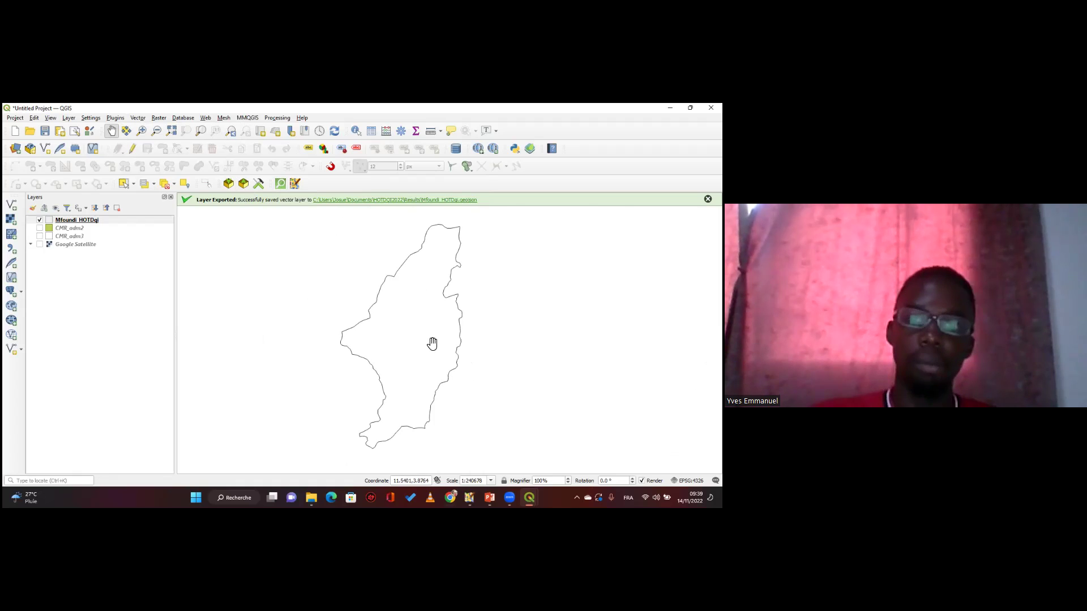
pyautogui.moveTo(406, 324)
pyautogui.mouseDown()
pyautogui.moveTo(403, 282)
pyautogui.moveTo(397, 318)
pyautogui.moveTo(411, 321)
pyautogui.mouseUp()
pyautogui.click(40, 228)
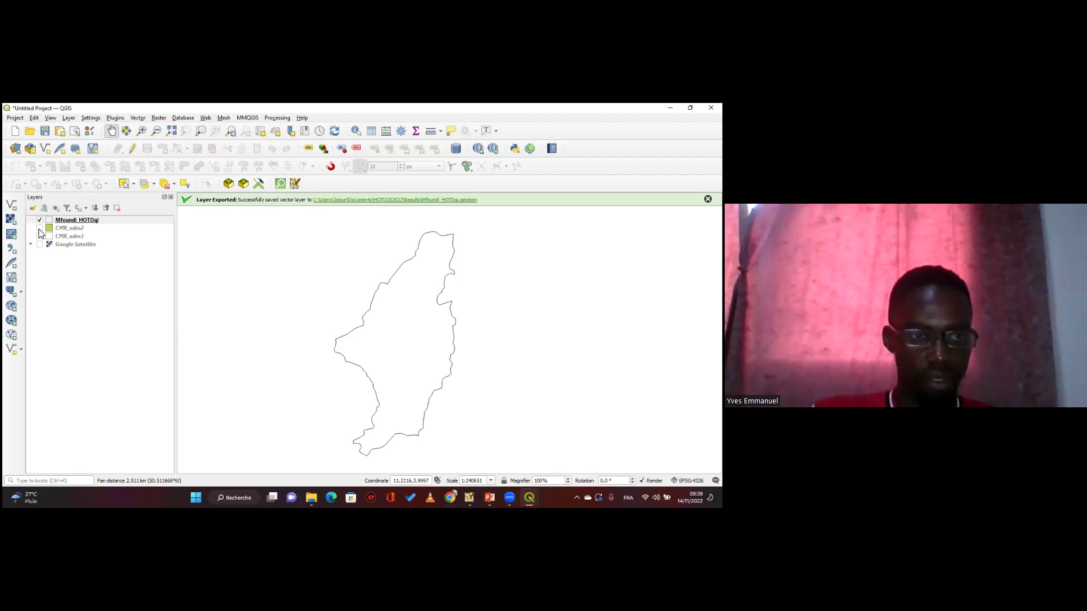
pyautogui.click(39, 236)
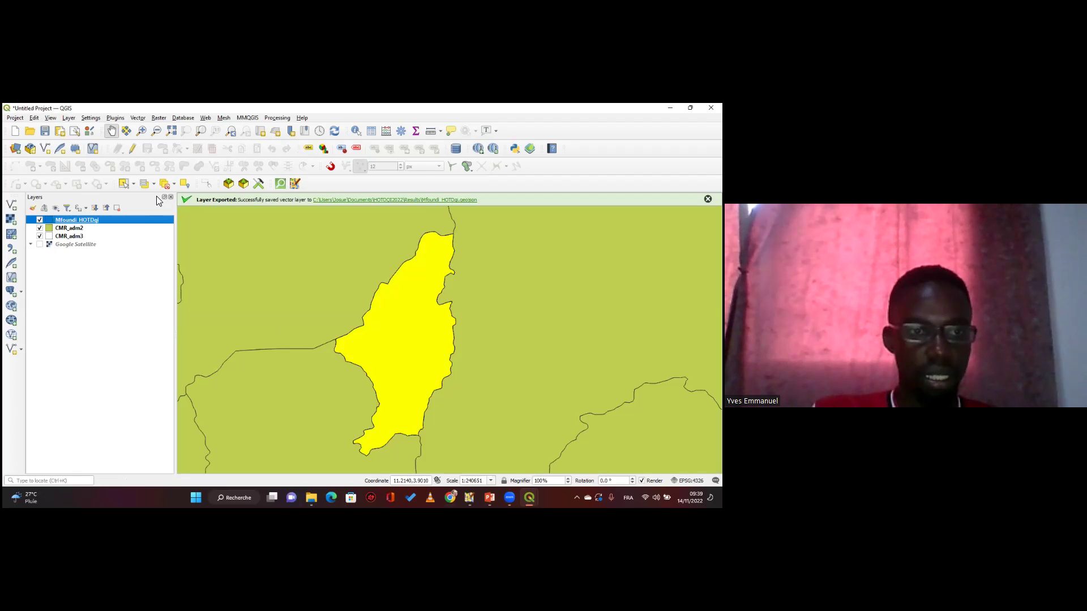
pyautogui.click(39, 228)
pyautogui.moveTo(69, 237); pyautogui.dragTo(68, 224)
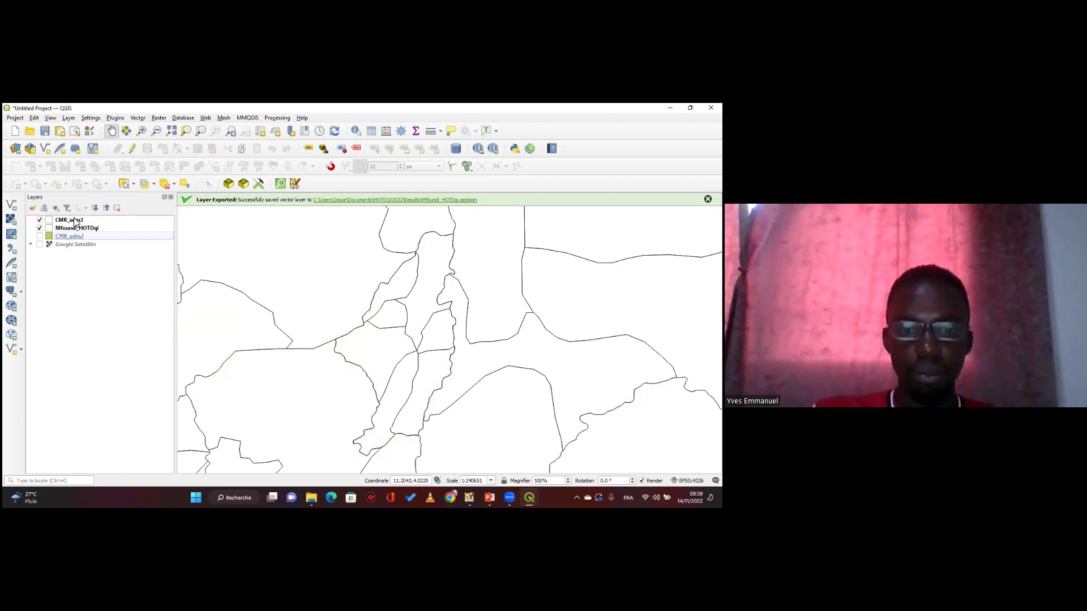
# Try a 0.66 mm stroke width on the CMR_adm3 layer's Simple Fill and restore the thinner outline.
pyautogui.click(75, 221)
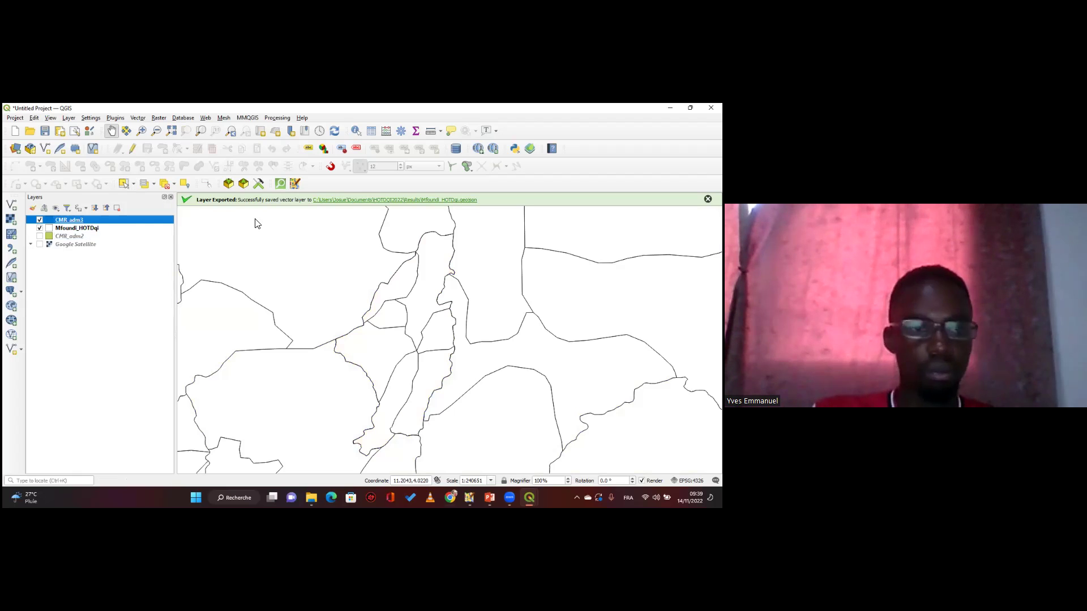
pyautogui.doubleClick(82, 234)
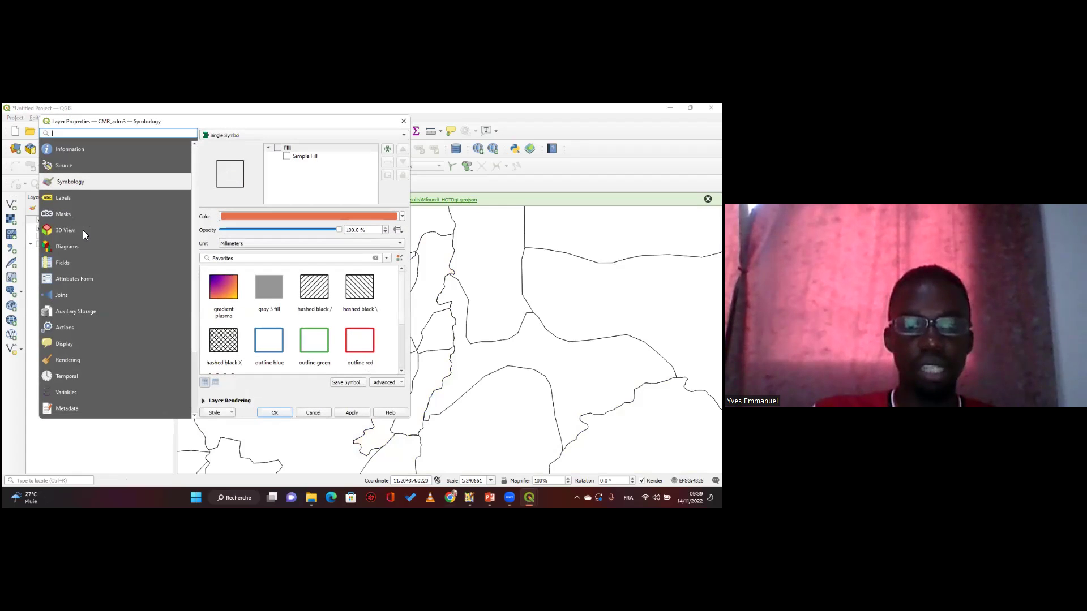
pyautogui.click(305, 156)
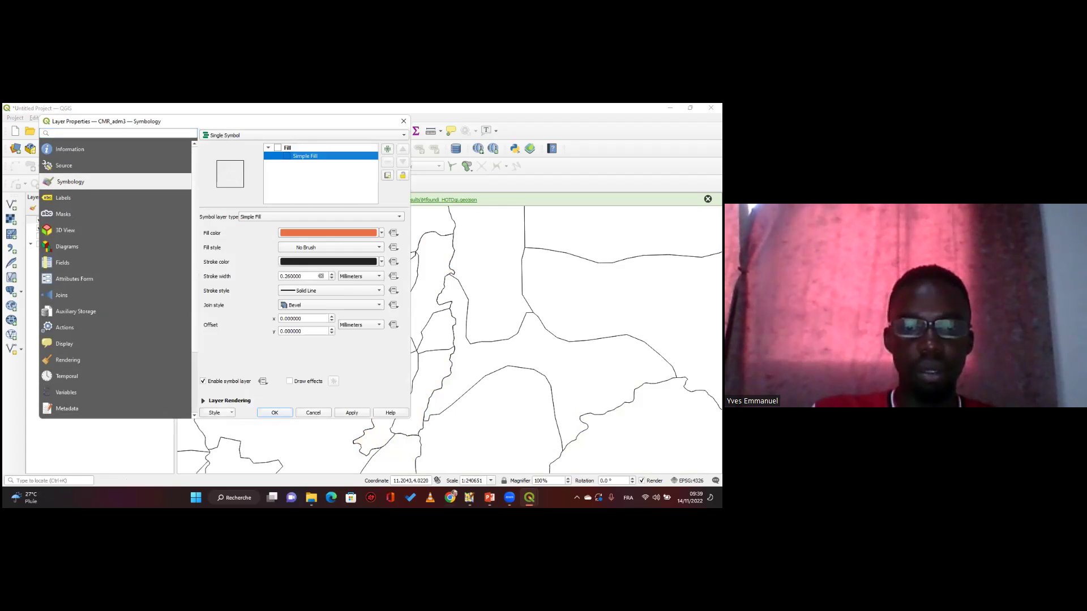
pyautogui.click(352, 413)
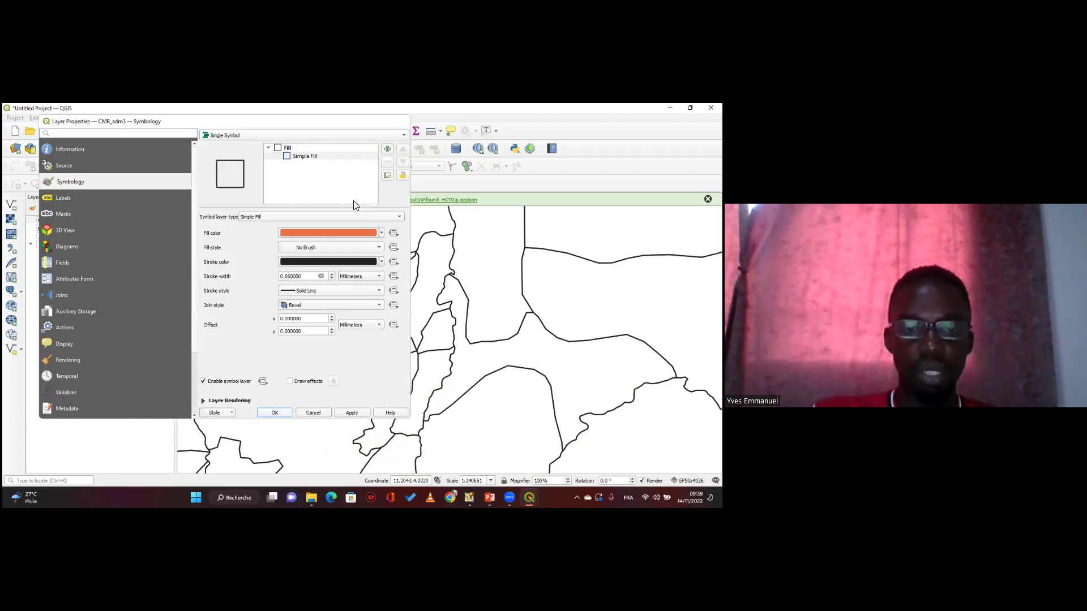
pyautogui.click(403, 121)
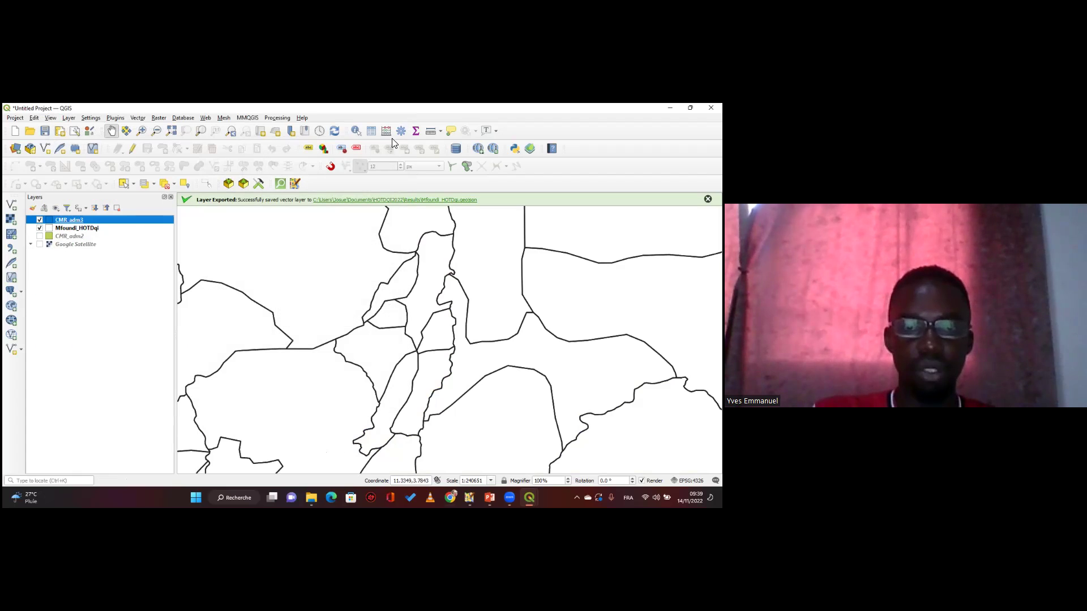
pyautogui.doubleClick(70, 219)
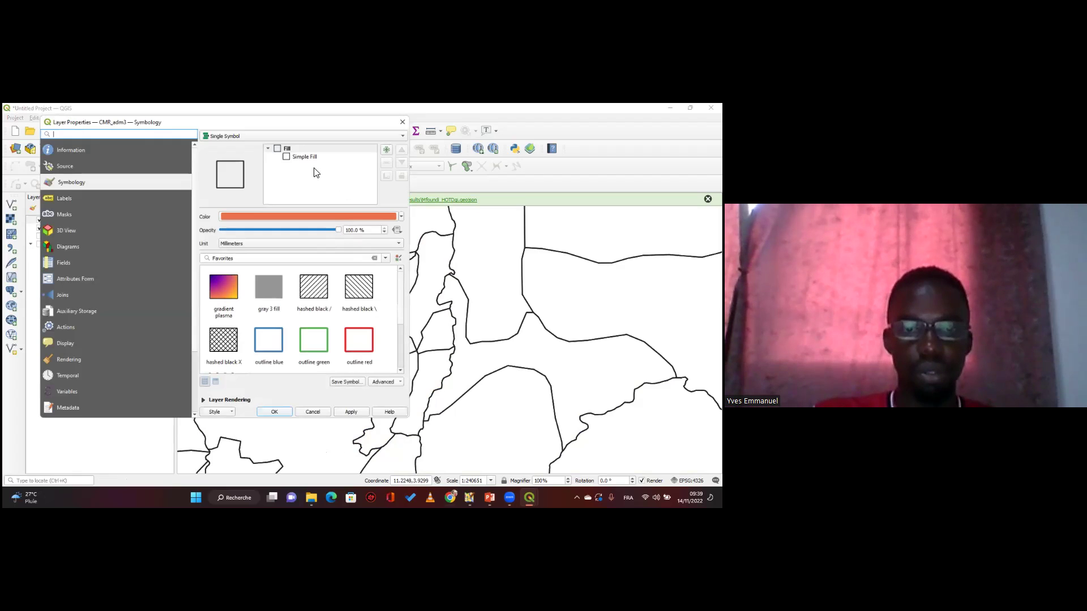
pyautogui.press('Escape')
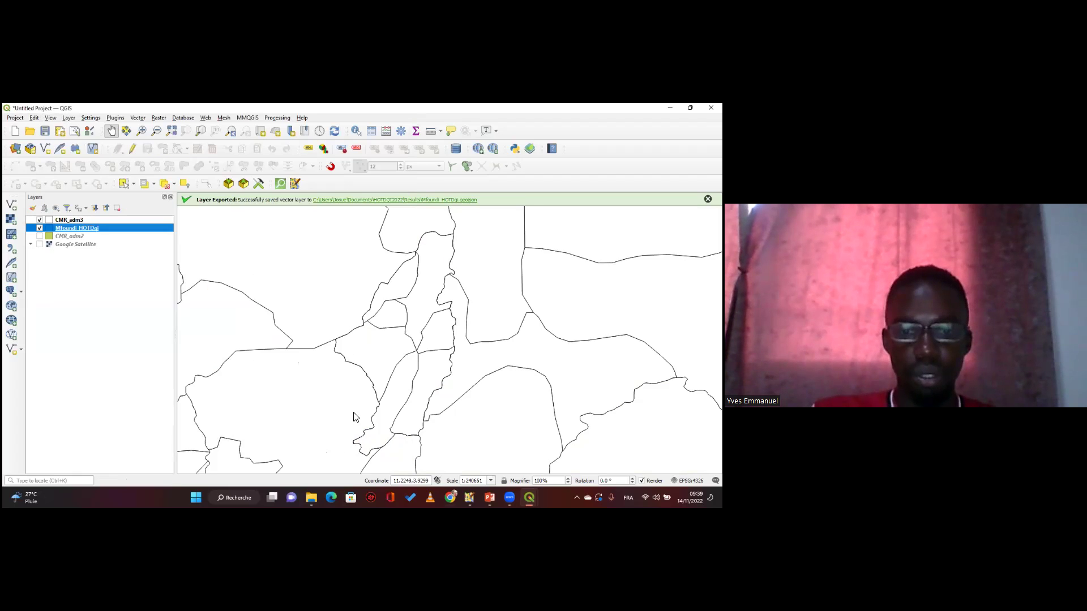
# Thicken the Mfoundi_HOTDqi outline and make the CMR_adm3 outline thinner by adjusting the stroke width of each layer's Simple Fill.
pyautogui.click(280, 427)
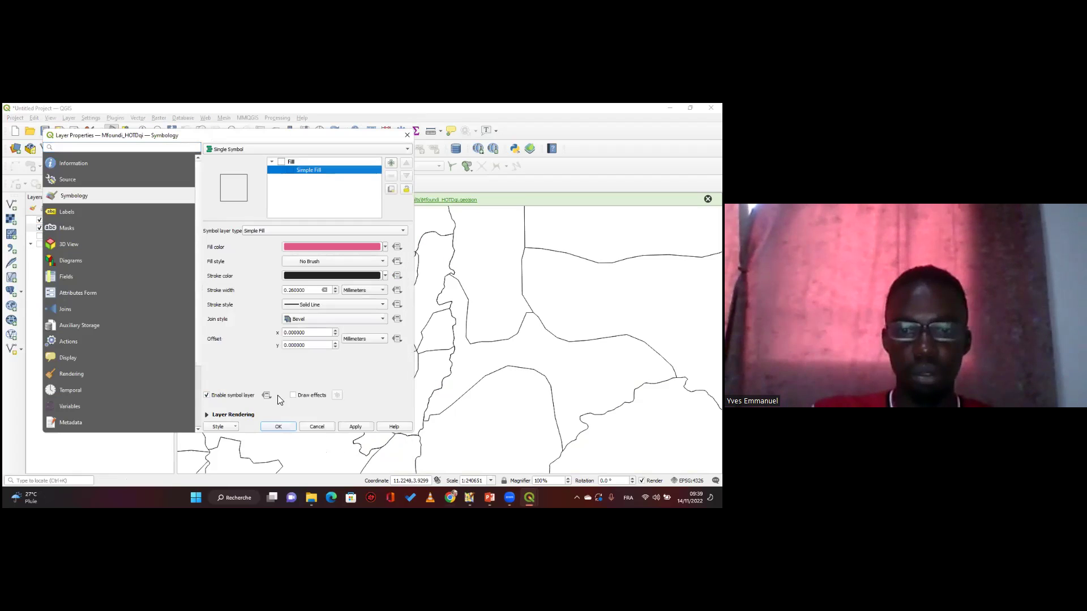
pyautogui.click(129, 219)
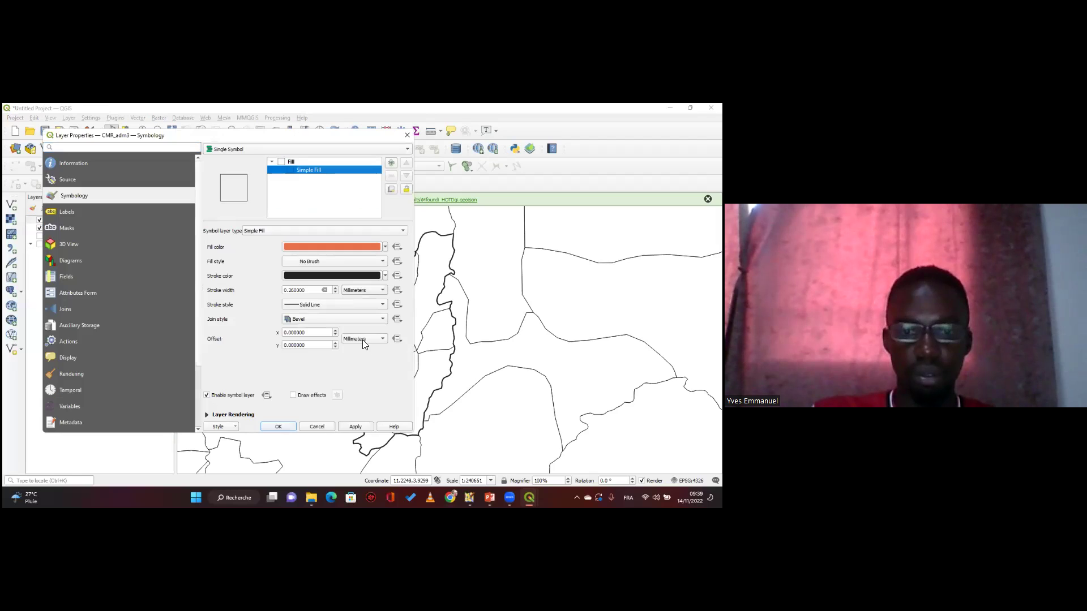
pyautogui.click(335, 292)
pyautogui.click(355, 427)
pyautogui.click(278, 427)
pyautogui.moveTo(426, 330); pyautogui.dragTo(447, 321)
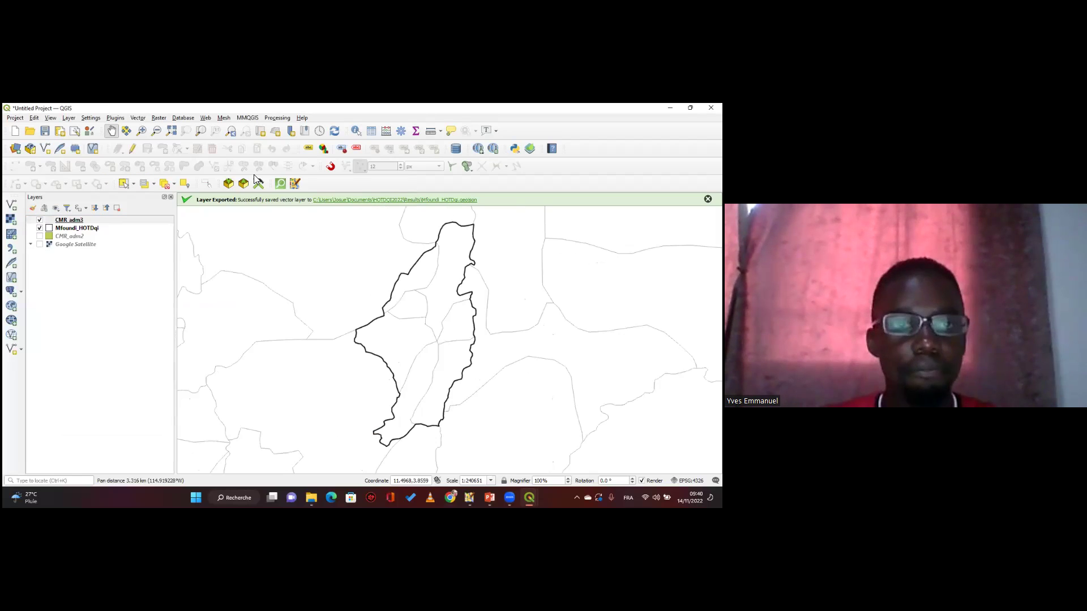
# Start a QuickOSM quick query with the key amenity and the value hospital.
pyautogui.click(282, 185)
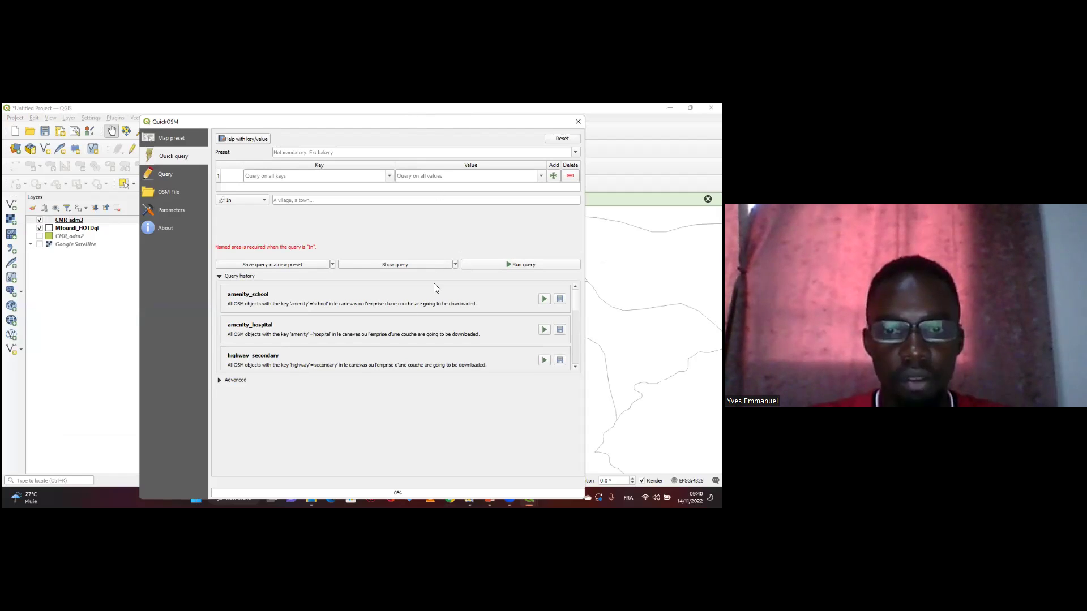
pyautogui.moveTo(362, 122); pyautogui.dragTo(367, 187)
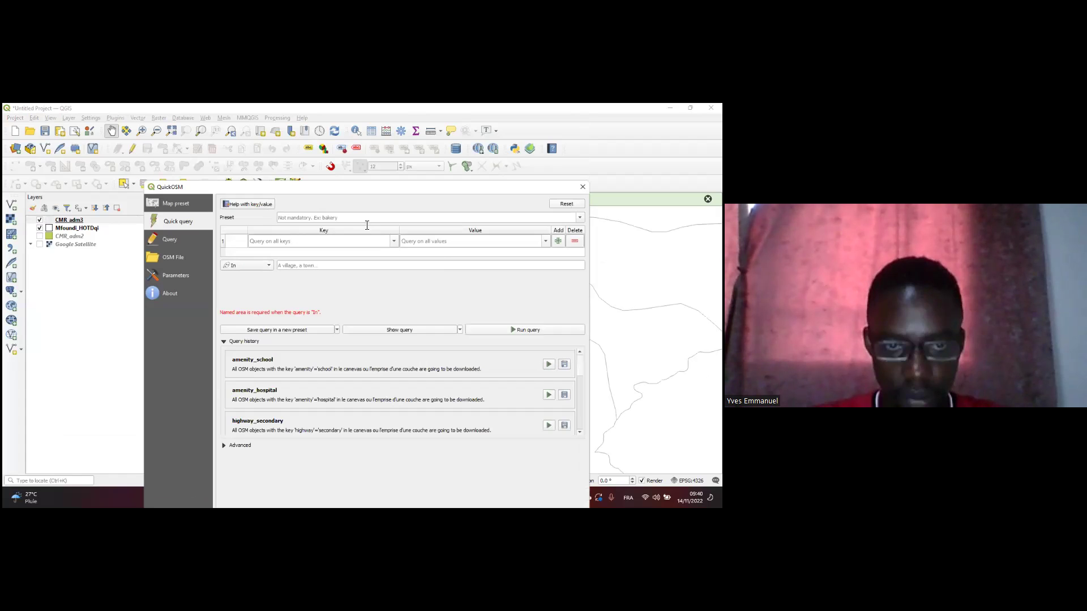
pyautogui.click(268, 244)
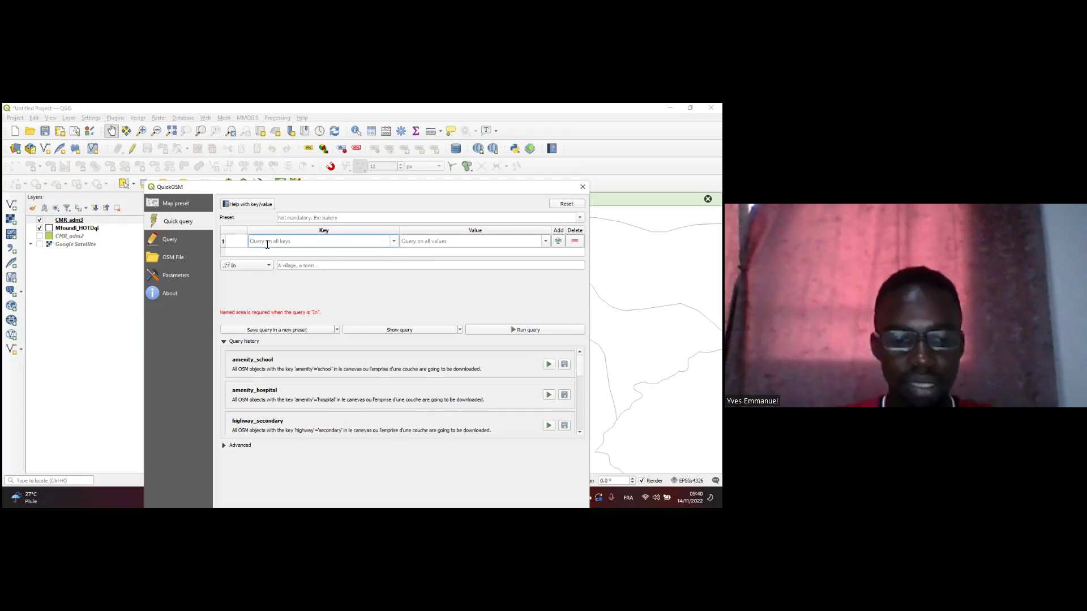
pyautogui.write('ame')
pyautogui.click(262, 252)
pyautogui.click(442, 242)
pyautogui.write('hospital')
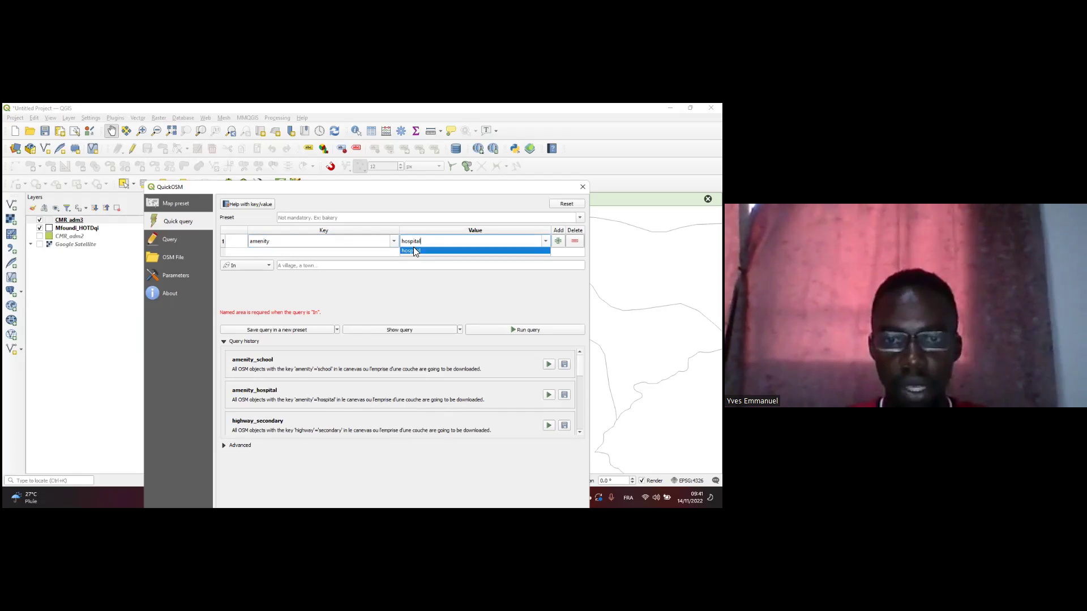
pyautogui.click(413, 249)
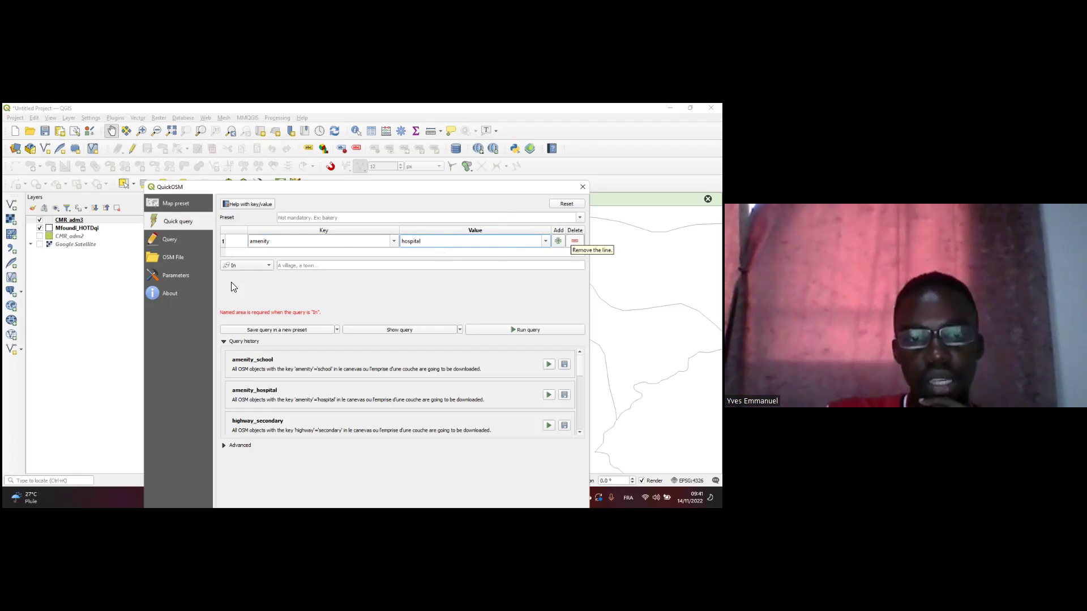
# Try the In and Around area options, and limit the hospital query to the layer extent of Mfoundi_HOTDqi.
pyautogui.click(259, 267)
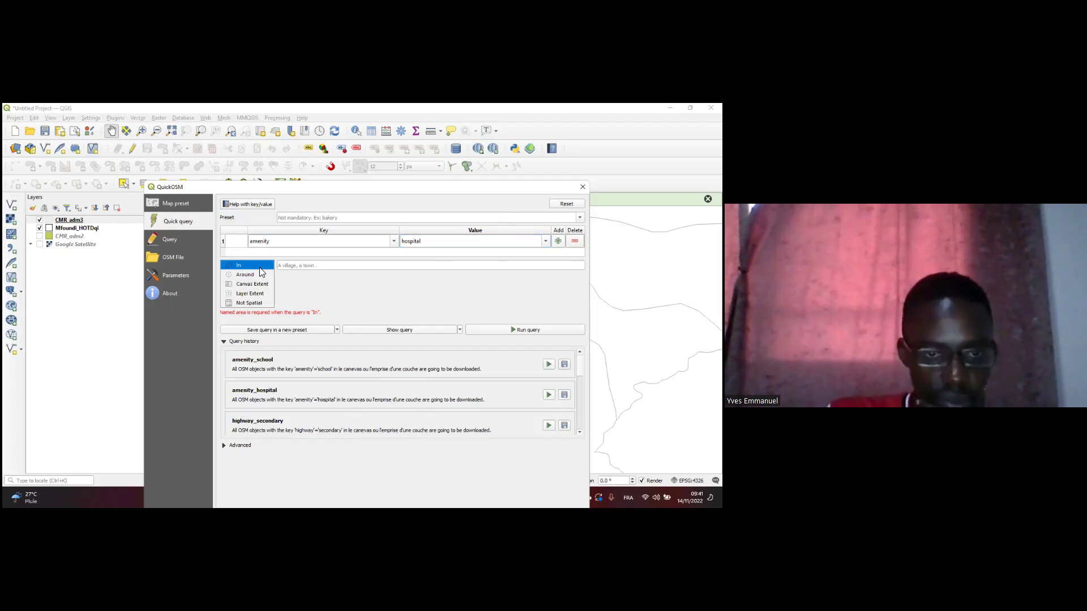
pyautogui.click(292, 266)
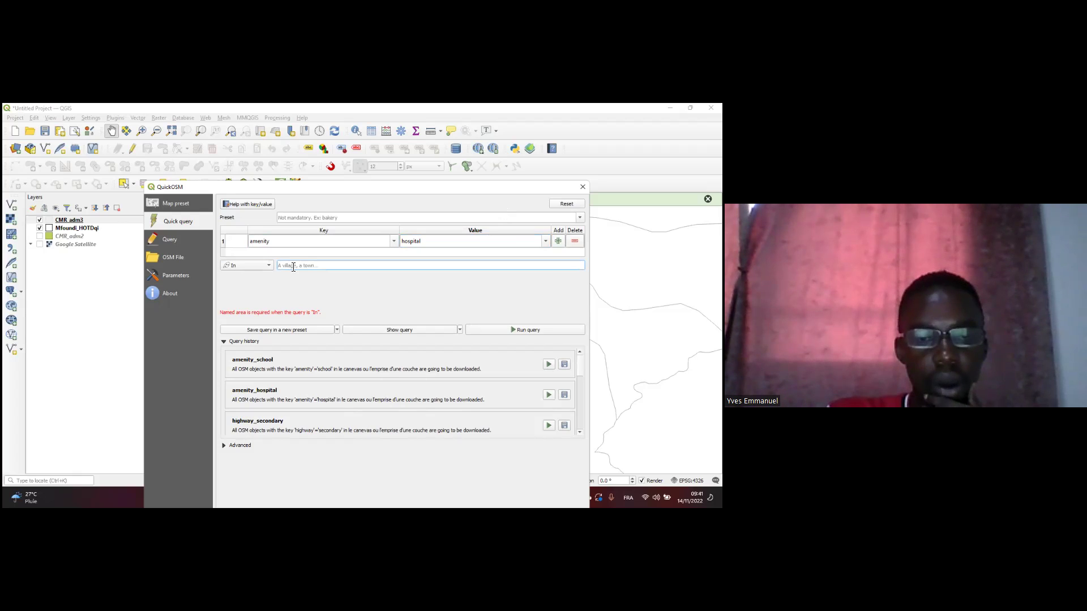
pyautogui.click(259, 271)
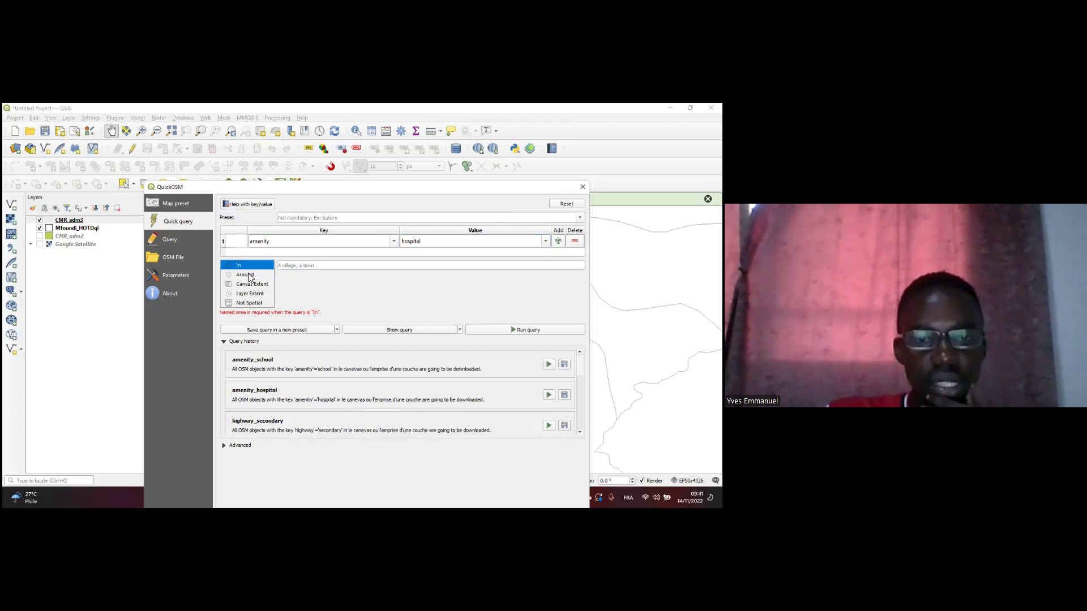
pyautogui.click(249, 276)
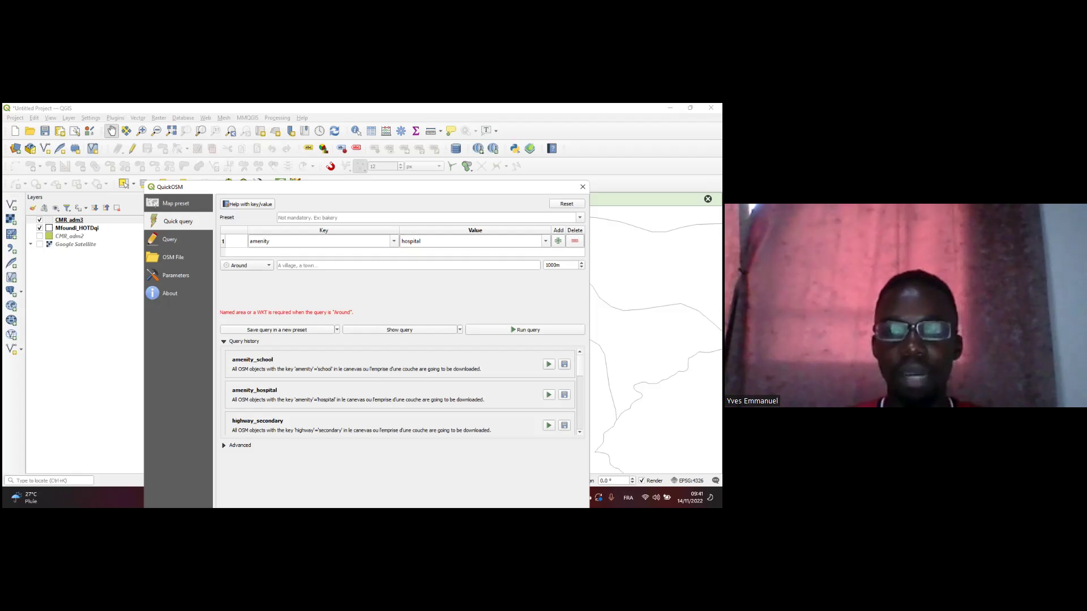
pyautogui.click(262, 263)
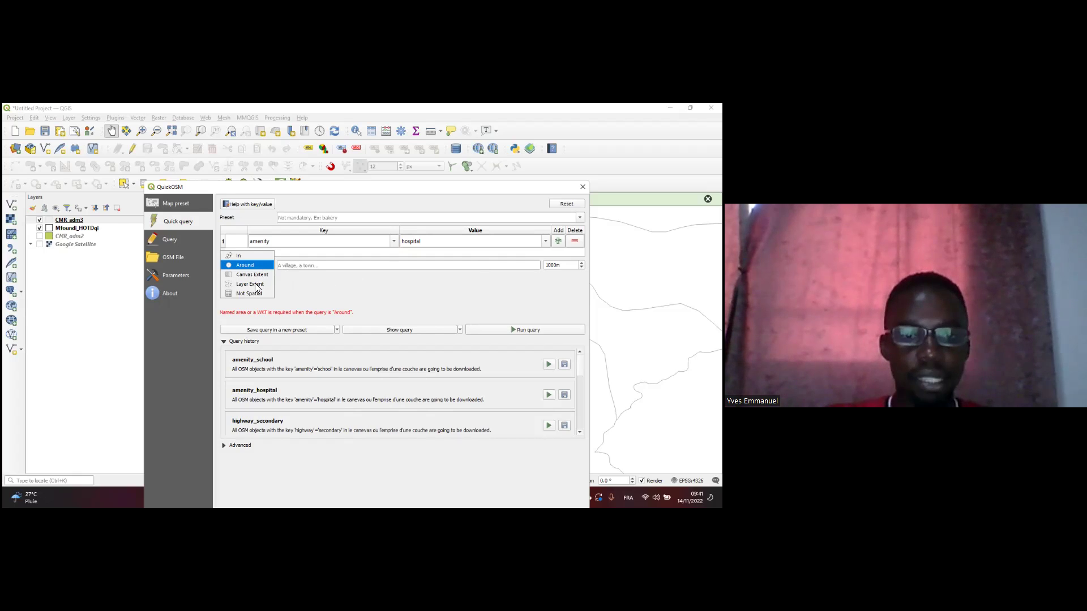
pyautogui.click(252, 284)
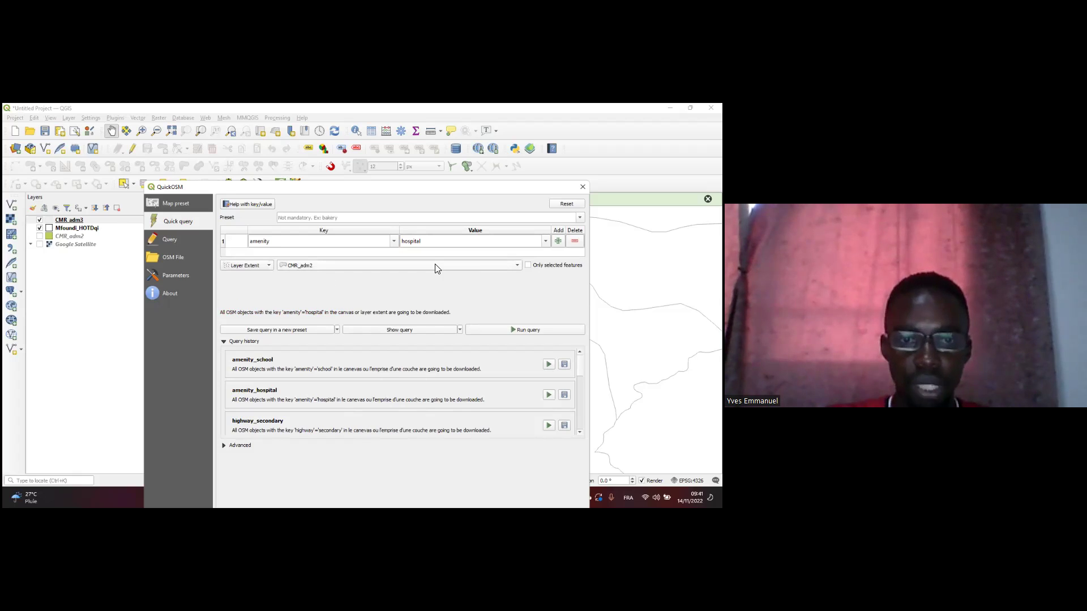
pyautogui.click(436, 267)
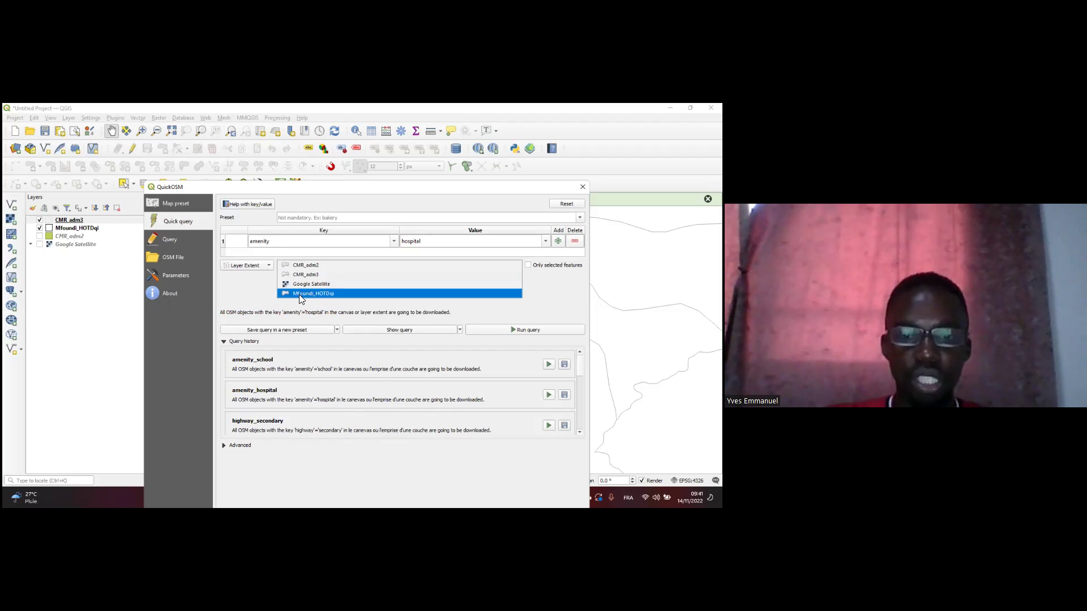
pyautogui.click(300, 293)
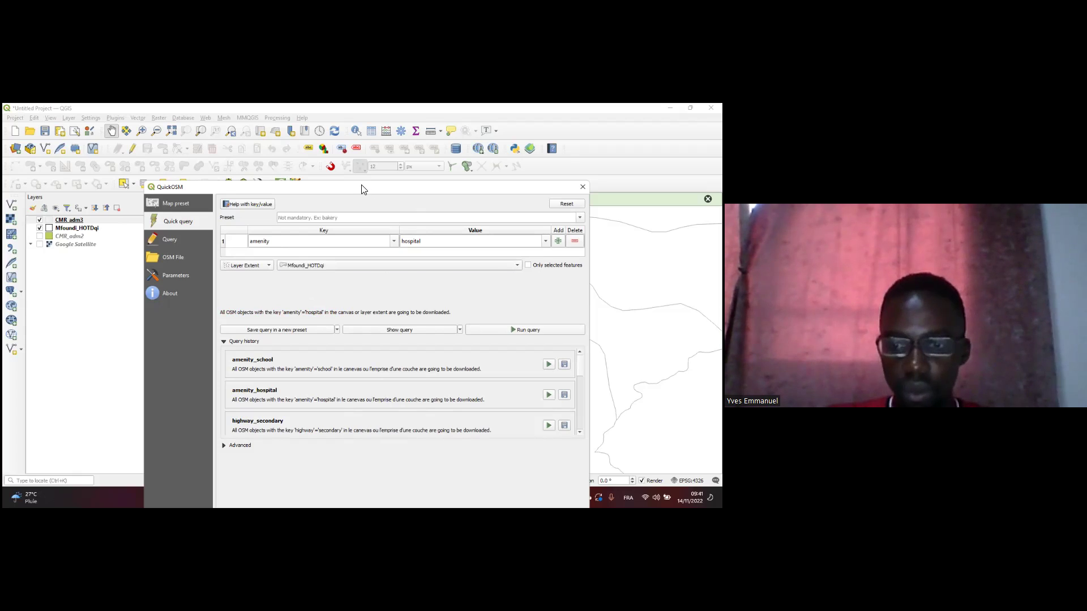
# Run the amenity hospital query for the Mfoundi_HOTDqi extent and close QuickOSM.
pyautogui.moveTo(374, 186); pyautogui.dragTo(463, 109)
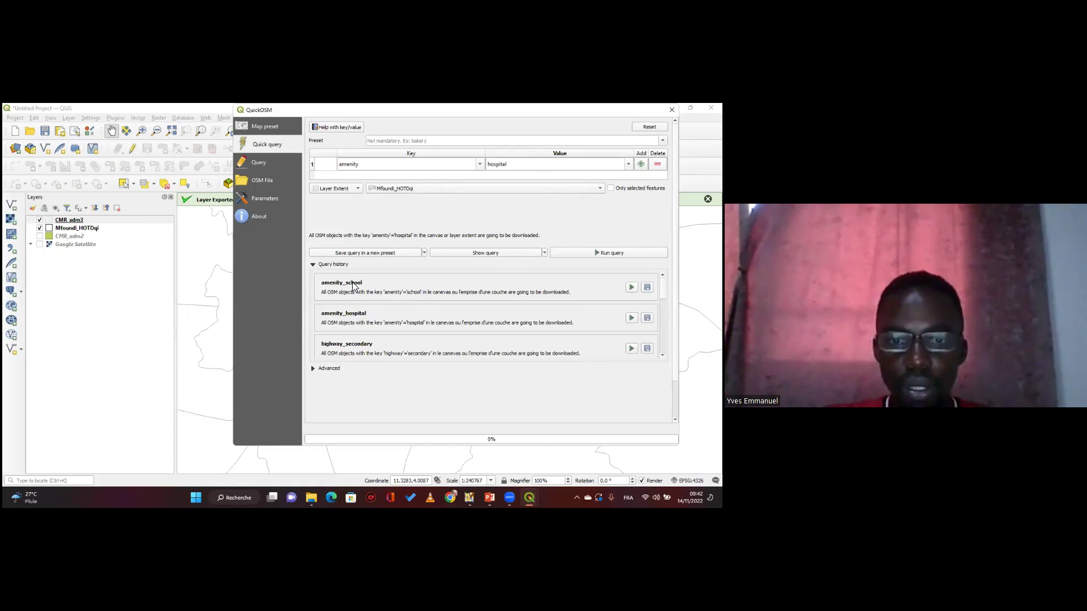
pyautogui.moveTo(452, 110); pyautogui.dragTo(439, 134)
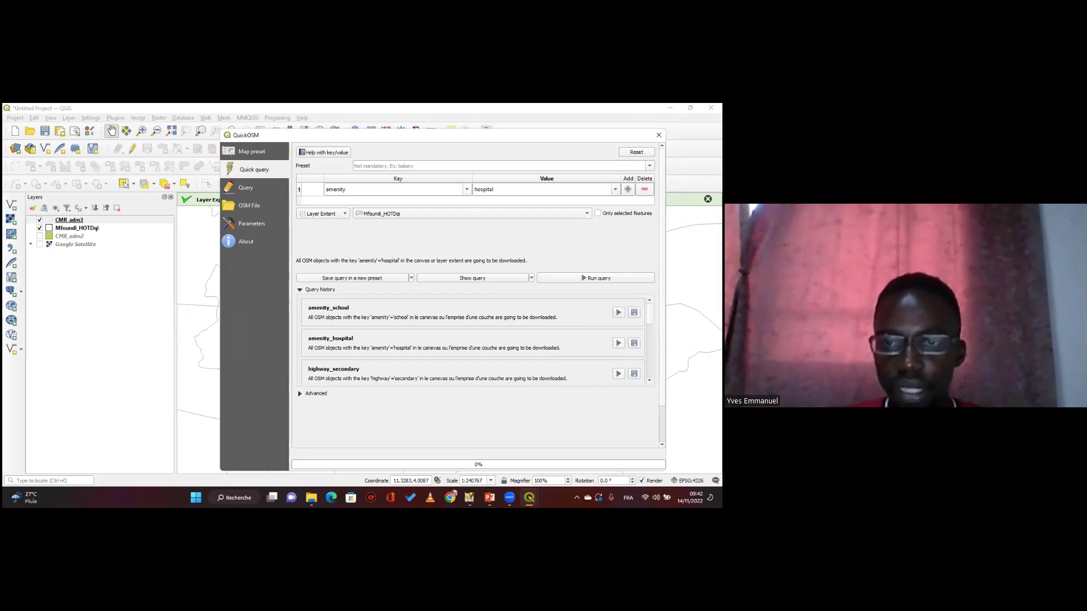
pyautogui.moveTo(576, 137); pyautogui.dragTo(556, 112)
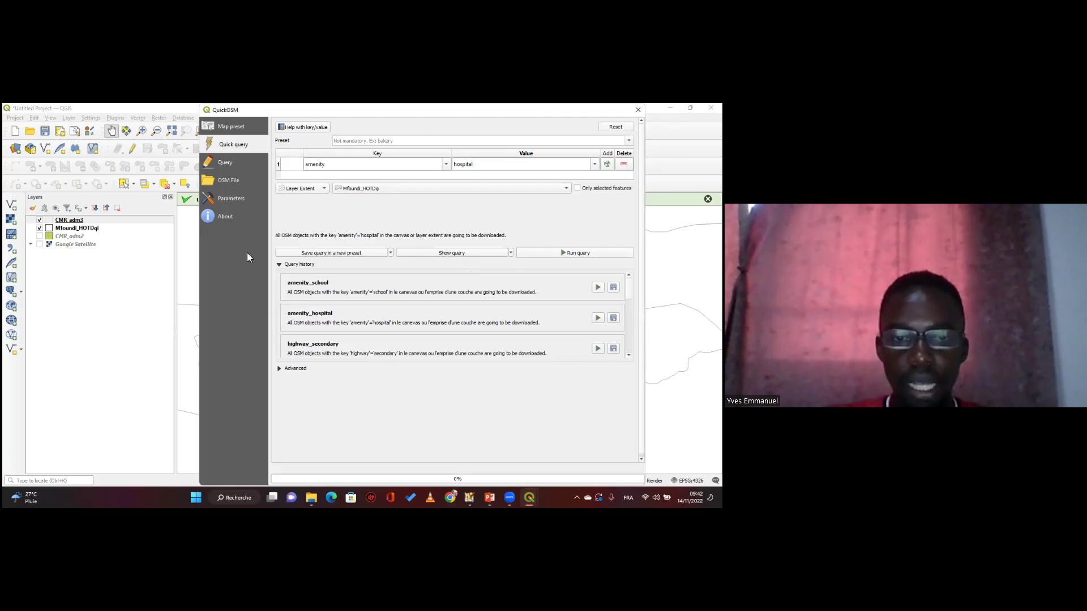
pyautogui.moveTo(372, 110); pyautogui.dragTo(318, 152)
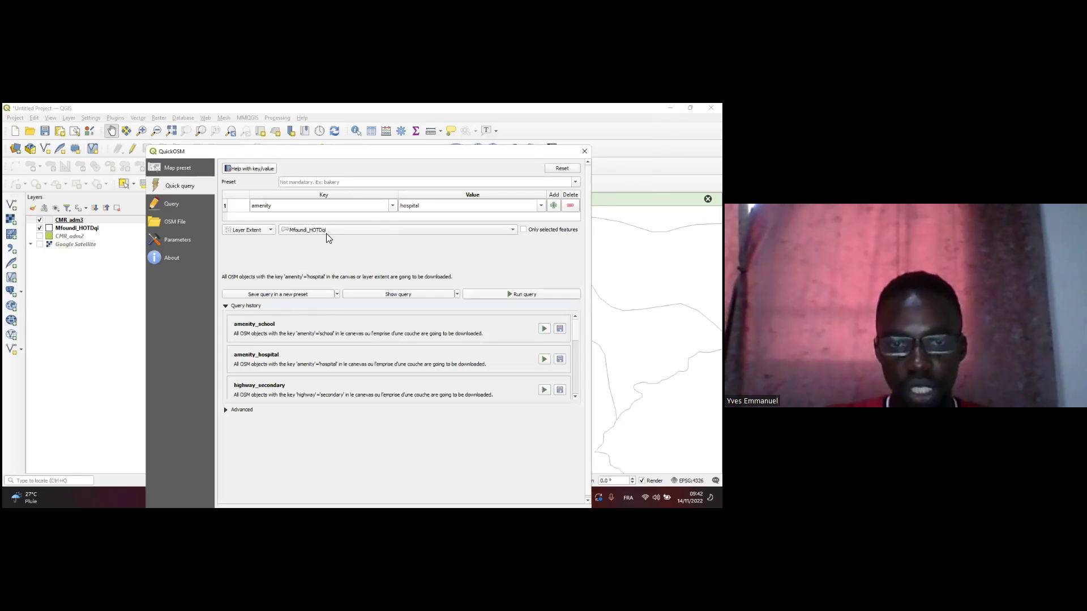
pyautogui.click(537, 296)
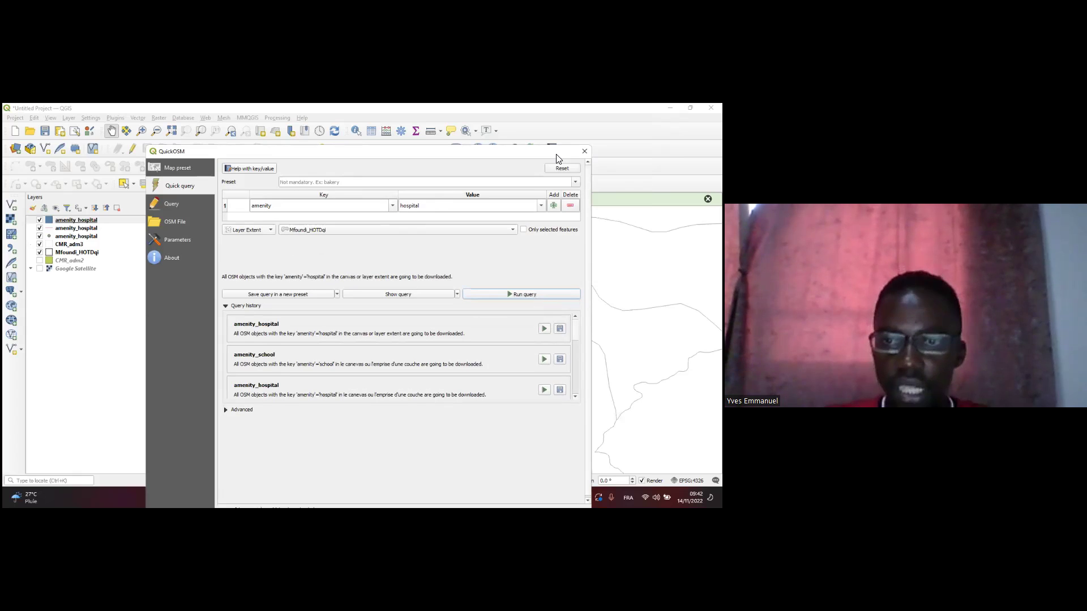
pyautogui.moveTo(557, 154); pyautogui.dragTo(526, 164)
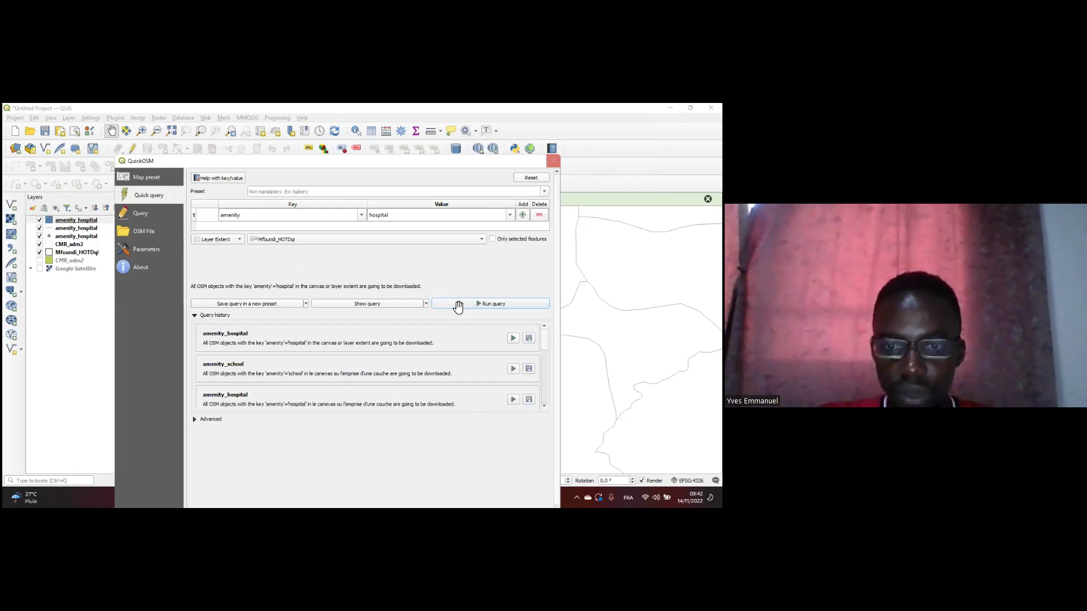
pyautogui.click(553, 160)
# Examine the downloaded hospital features across Mfoundi, including the full extent of the amenity_hospital line layer.
pyautogui.scroll(2, 426, 306)
pyautogui.moveTo(424, 312); pyautogui.dragTo(373, 321)
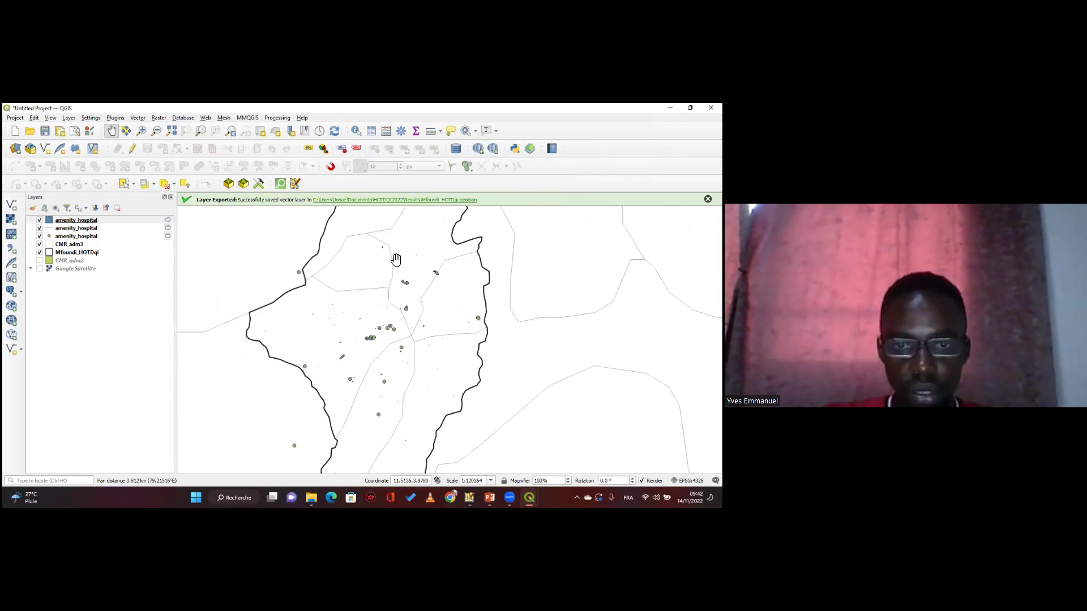
pyautogui.scroll(2, 377, 253)
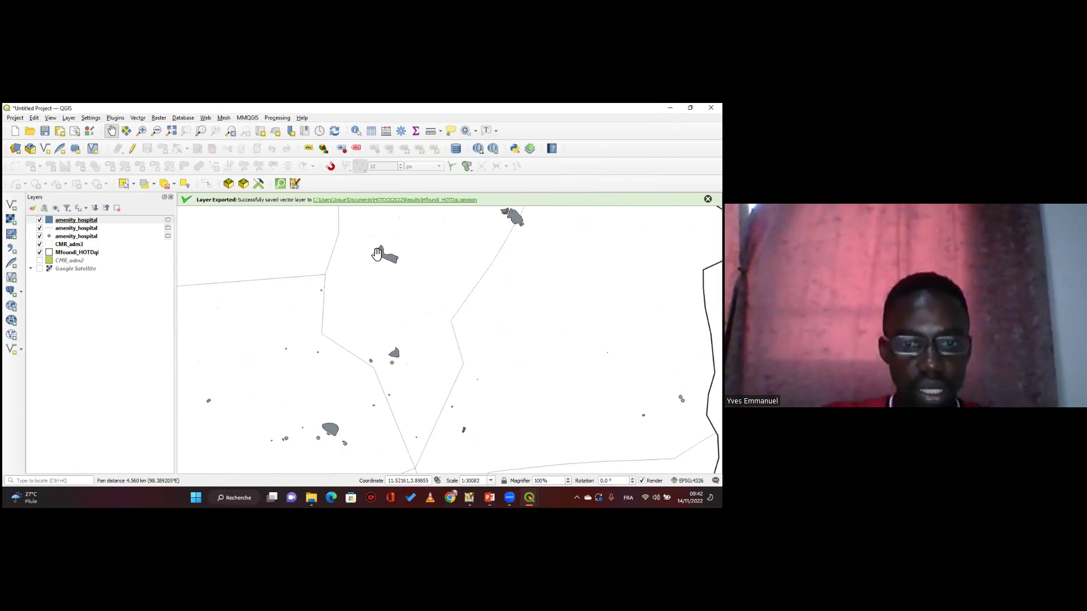
pyautogui.scroll(-1, 391, 266)
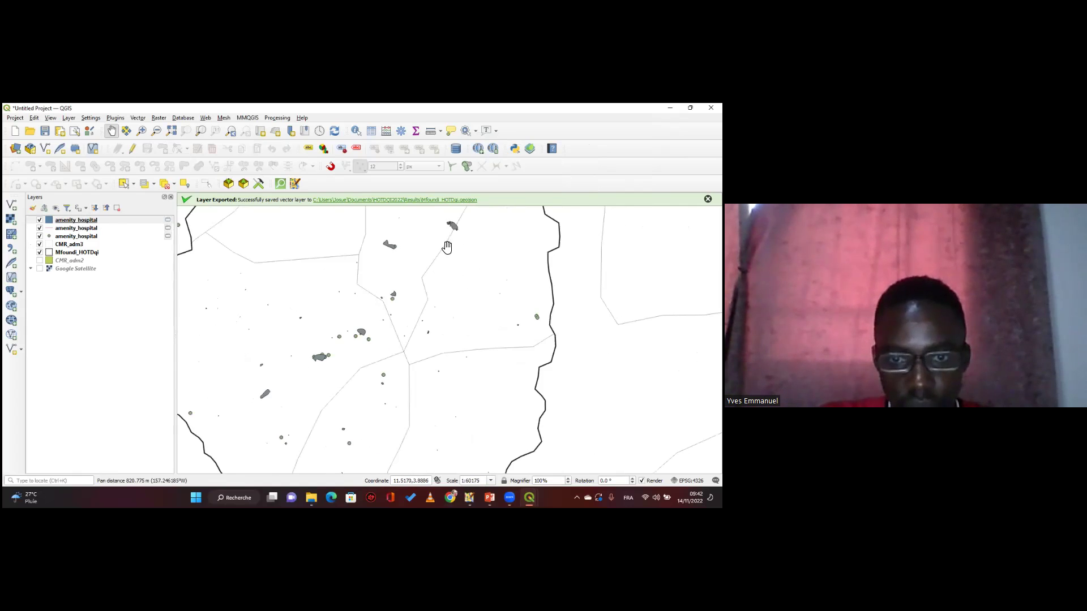
pyautogui.scroll(-2, 448, 247)
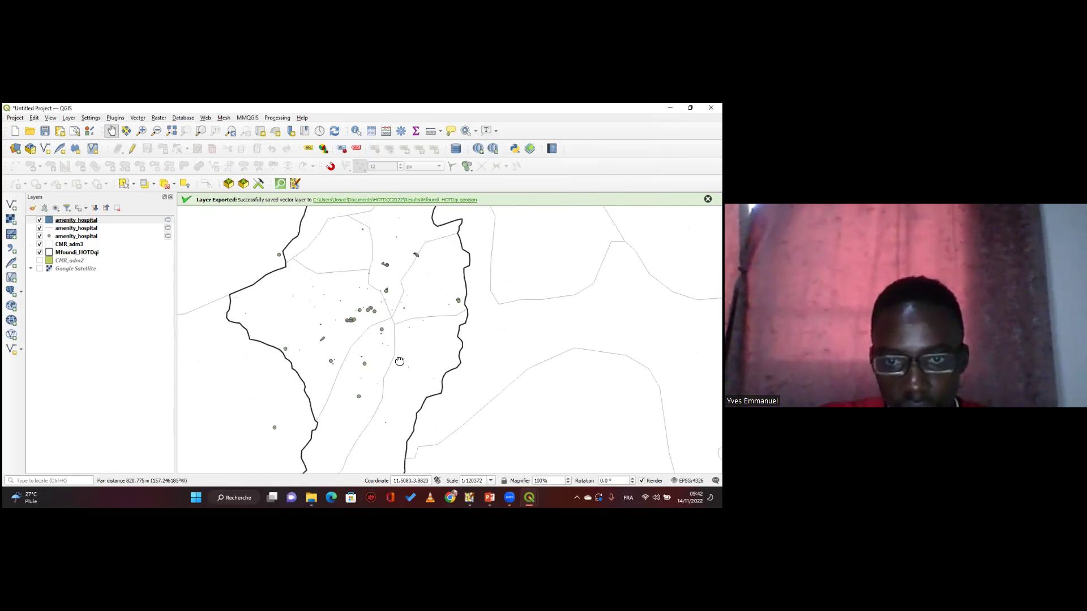
pyautogui.click(76, 229)
pyautogui.rightClick(76, 229)
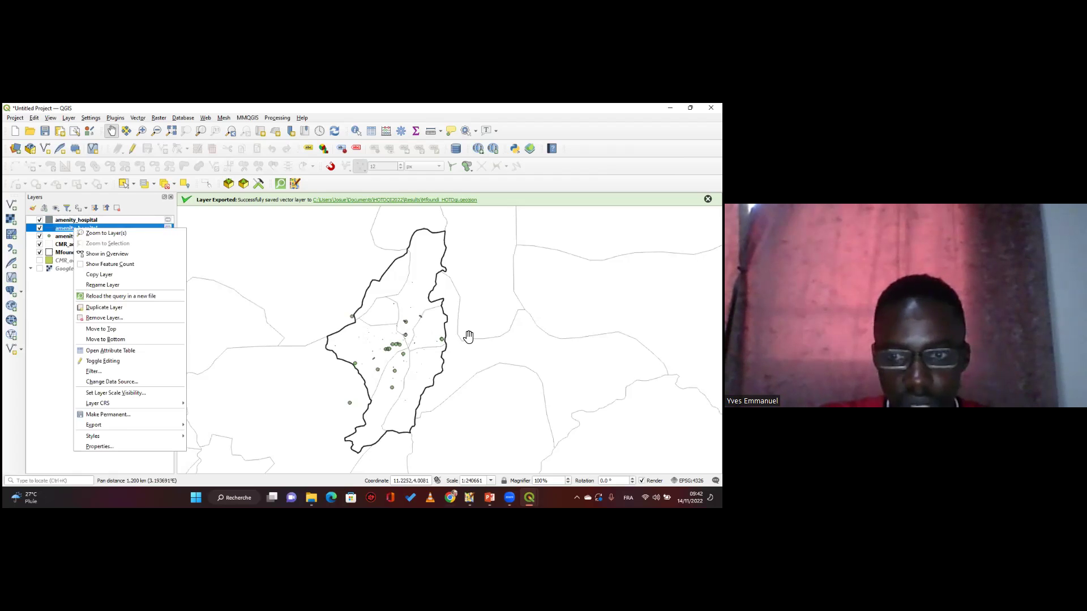
pyautogui.click(105, 233)
pyautogui.scroll(-3, 580, 284)
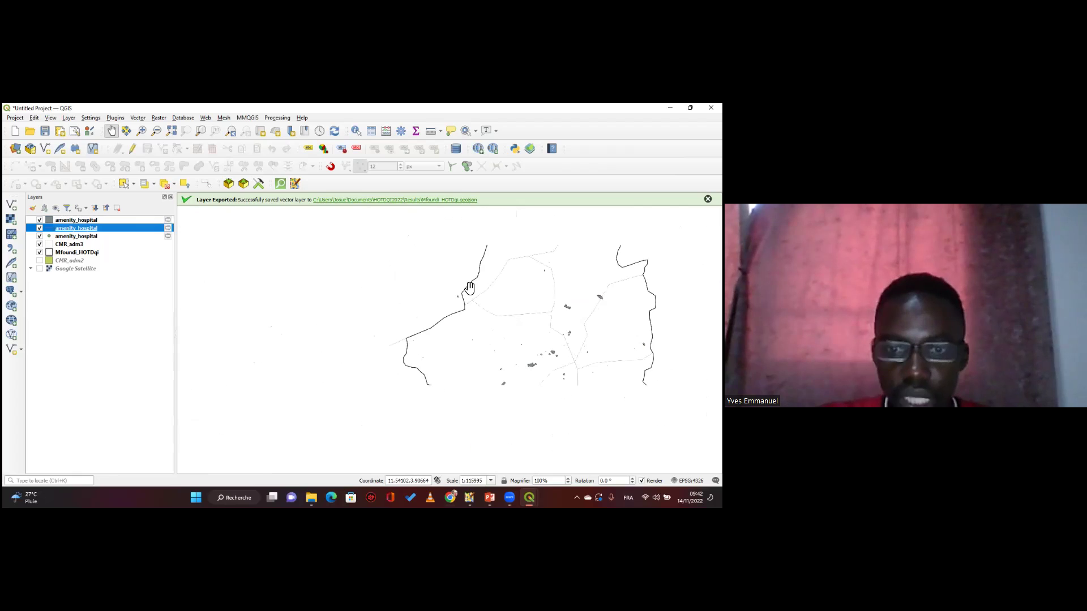
pyautogui.moveTo(439, 364); pyautogui.dragTo(459, 324)
pyautogui.scroll(-1, 459, 324)
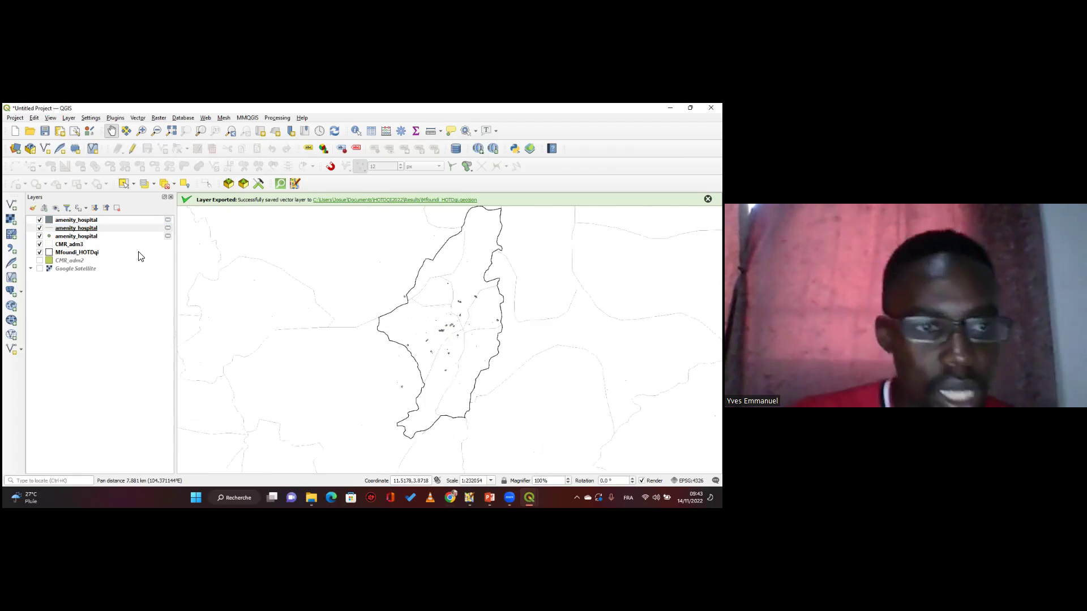
# Remove the polygon and line amenity_hospital layers from the project, keeping only the point layer.
pyautogui.click(90, 221)
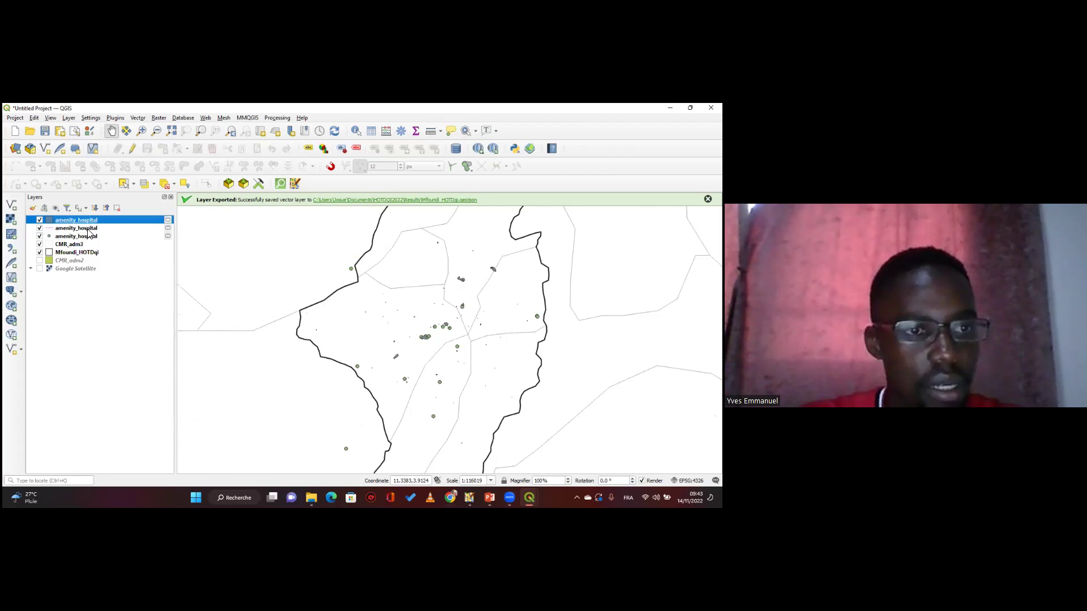
pyautogui.keyDown('ctrl'); pyautogui.click(89, 229); pyautogui.keyUp('ctrl')
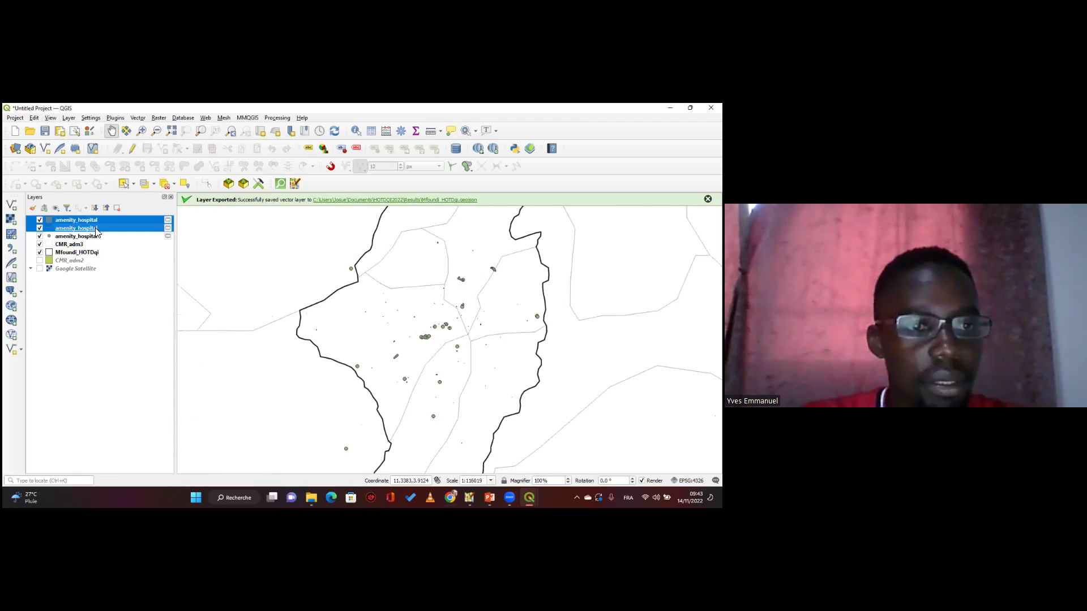
pyautogui.rightClick(96, 232)
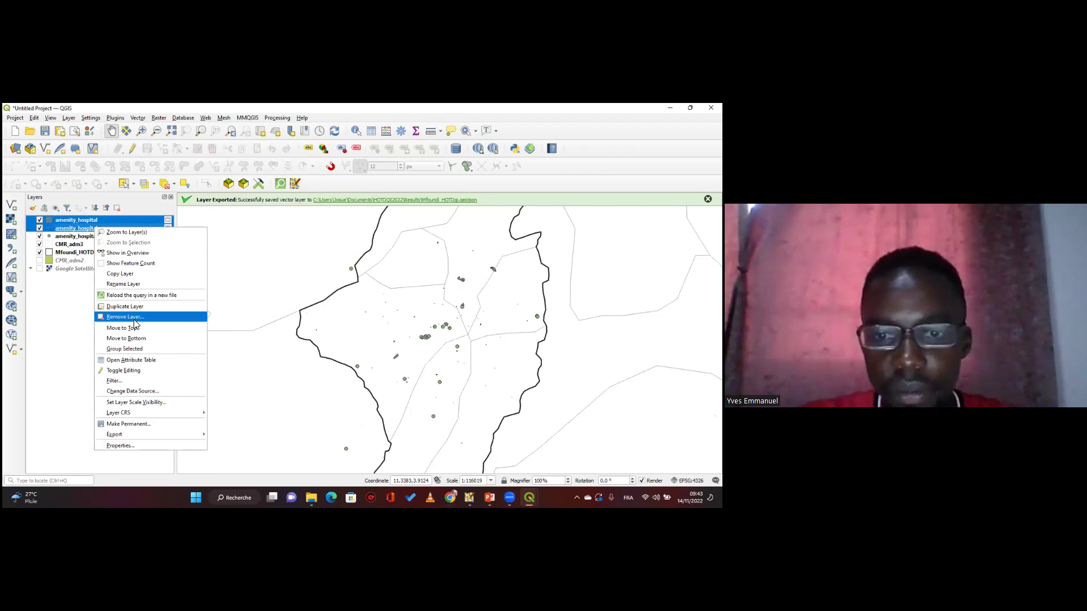
pyautogui.click(134, 318)
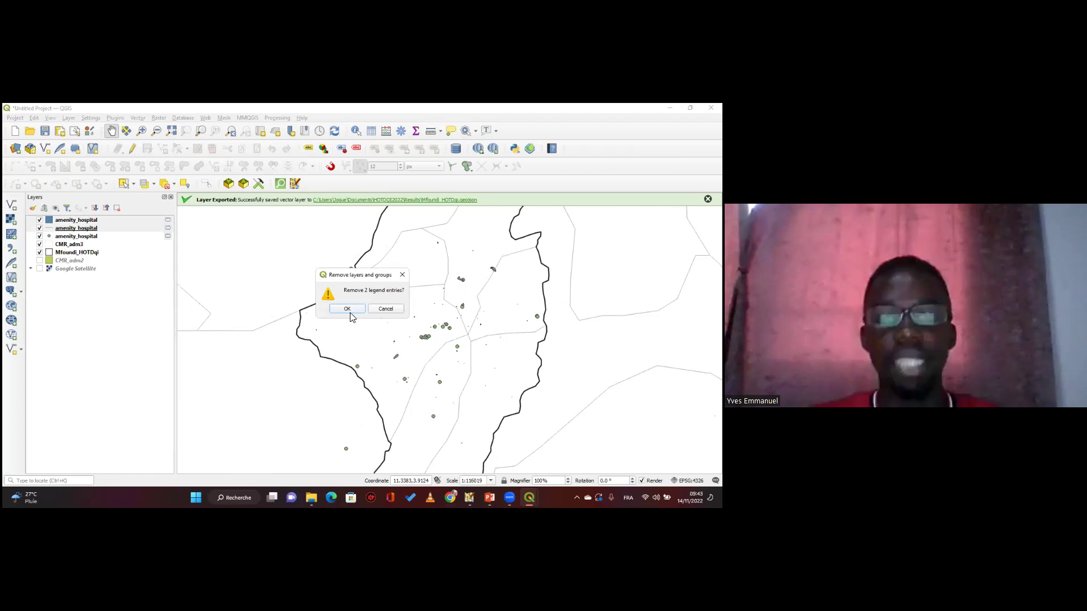
pyautogui.press('Return')
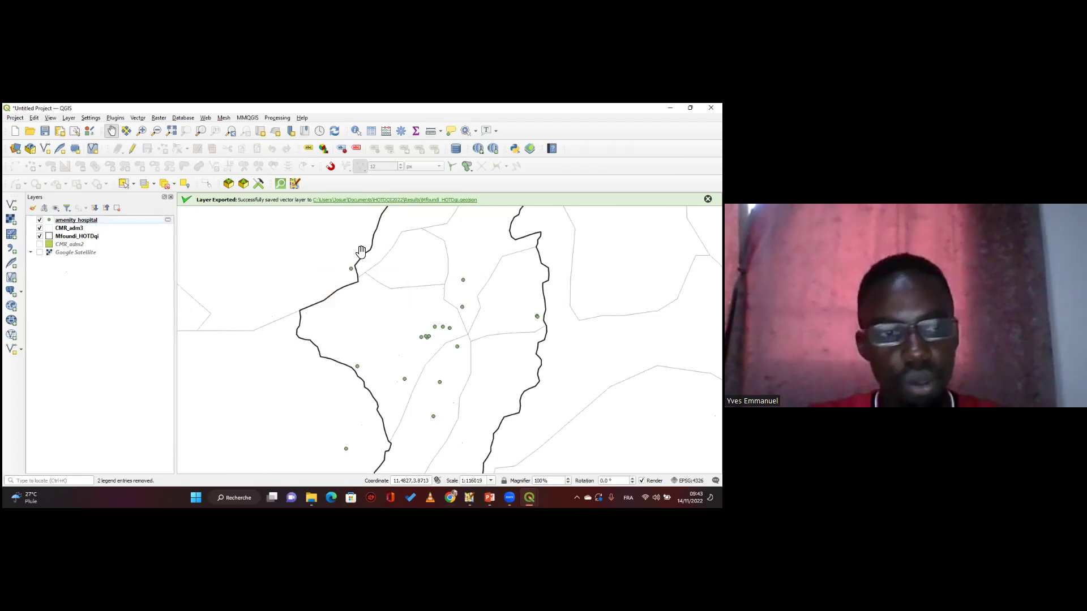
# Examine how the hospital points are distributed inside and around the Mfoundi boundary.
pyautogui.moveTo(428, 366); pyautogui.dragTo(361, 291)
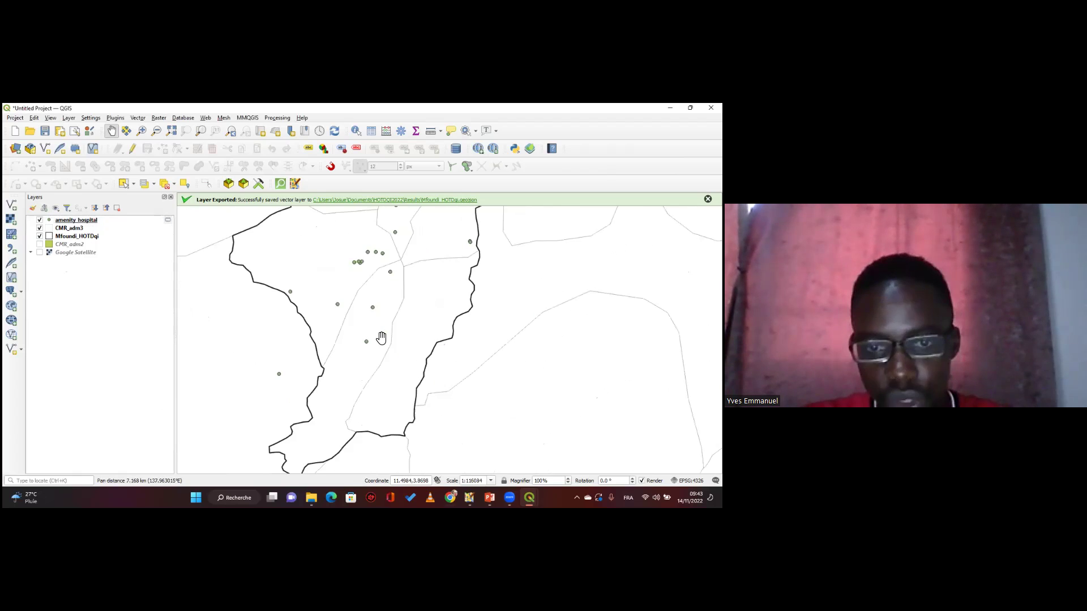
pyautogui.scroll(-1, 371, 381)
pyautogui.moveTo(395, 296); pyautogui.dragTo(425, 374)
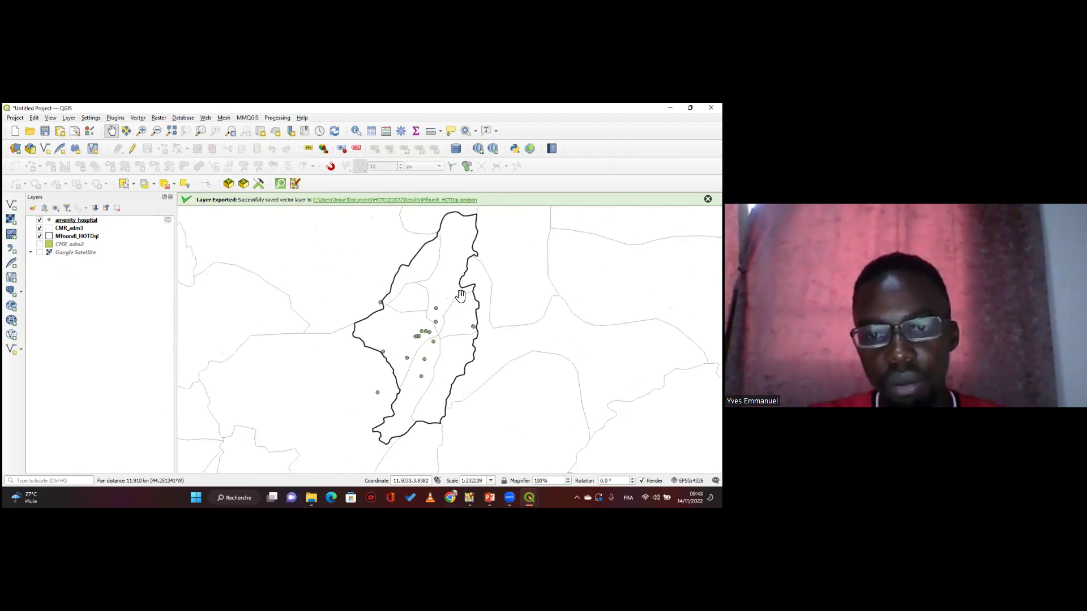
pyautogui.moveTo(425, 322); pyautogui.dragTo(404, 327)
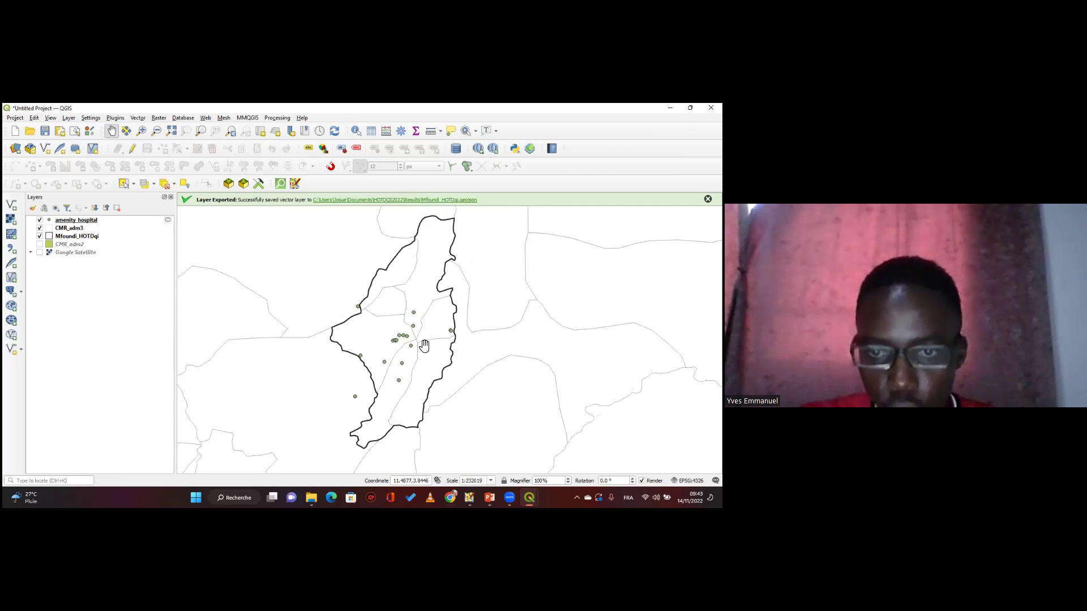
pyautogui.scroll(1, 425, 346)
pyautogui.moveTo(417, 327); pyautogui.dragTo(402, 346)
pyautogui.scroll(-1, 402, 346)
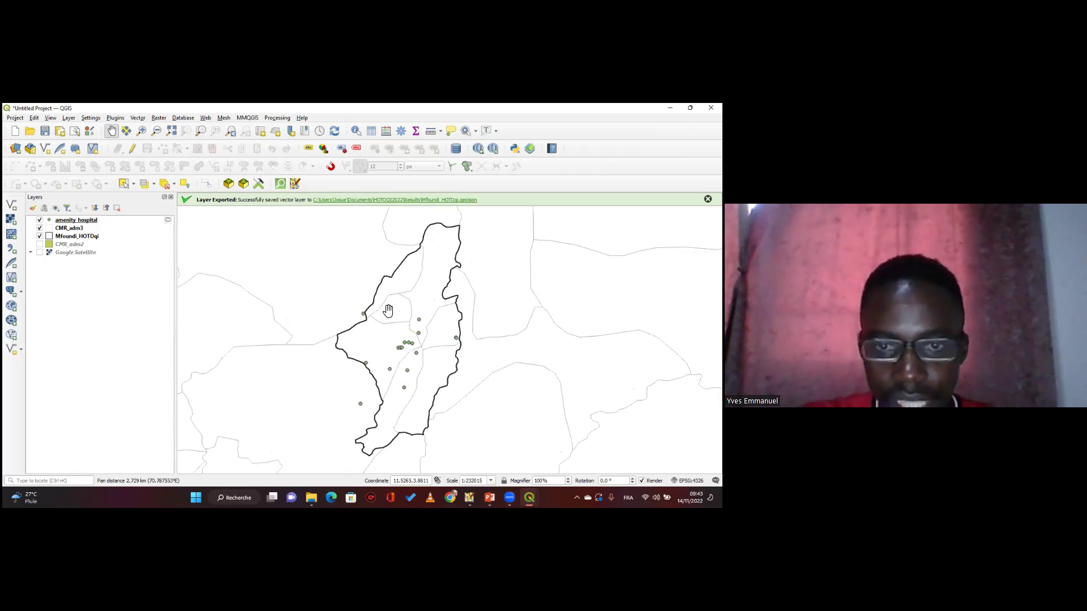
# Clip the amenity_hospital points with Mfoundi_HOTDqi as the overlay layer, writing the result to a temporary layer.
pyautogui.moveTo(437, 296); pyautogui.dragTo(432, 286)
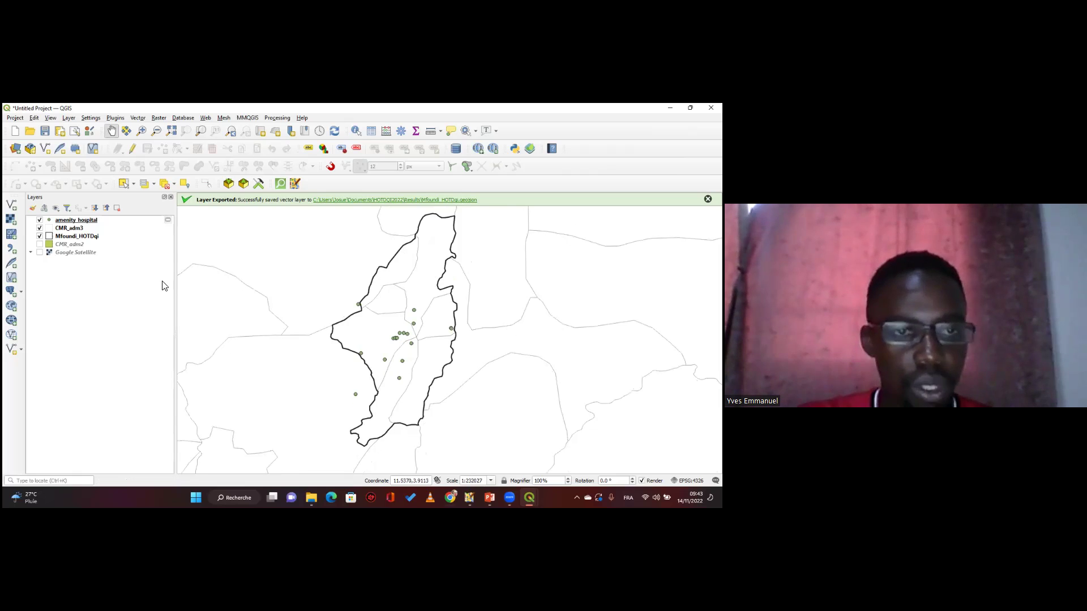
pyautogui.click(78, 221)
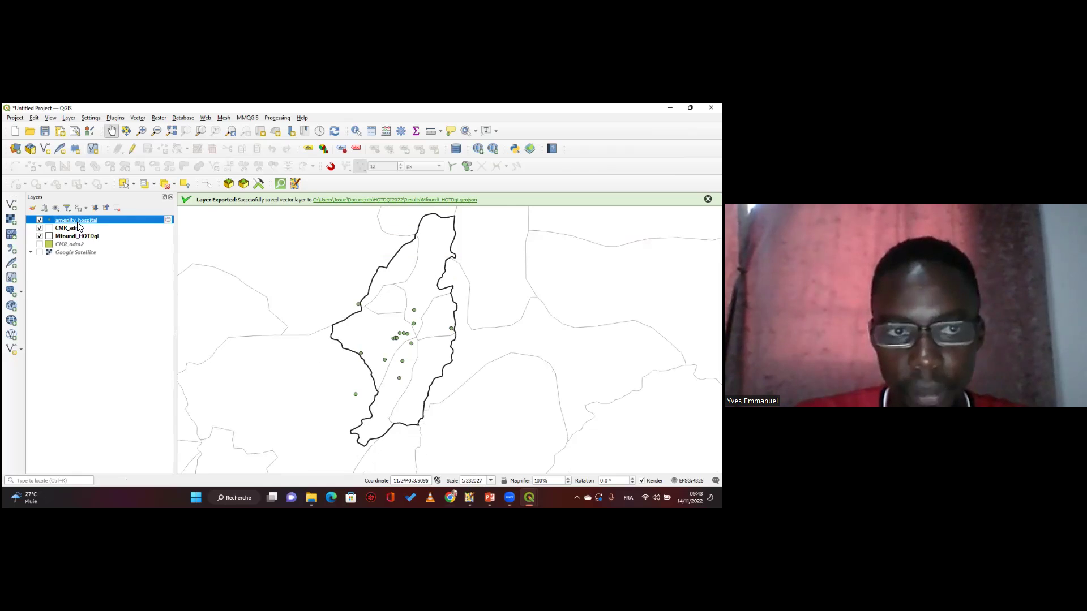
pyautogui.click(138, 117)
pyautogui.moveTo(198, 129)
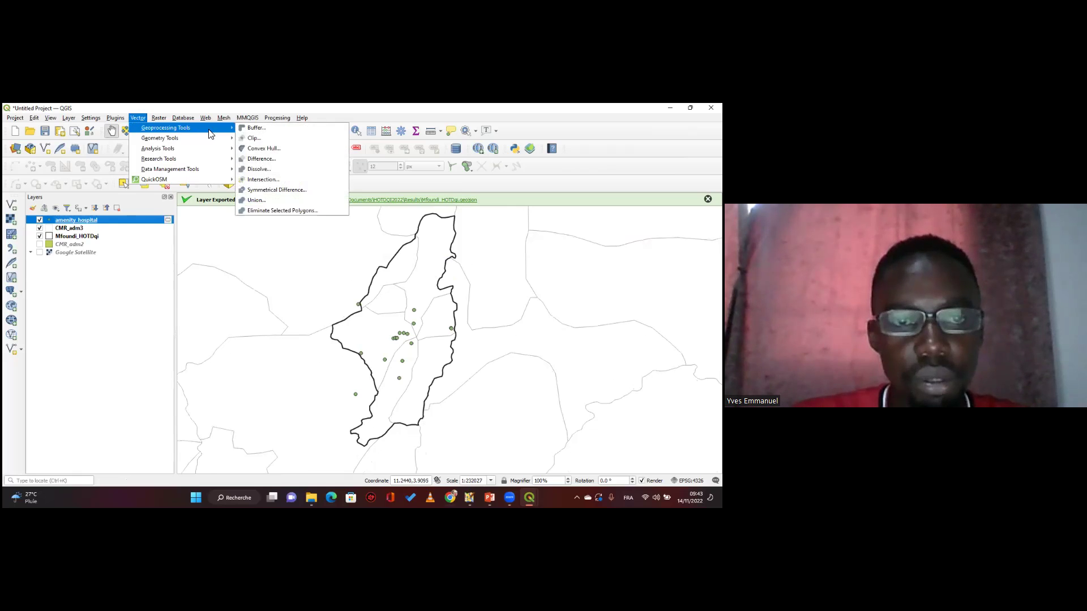
pyautogui.click(252, 138)
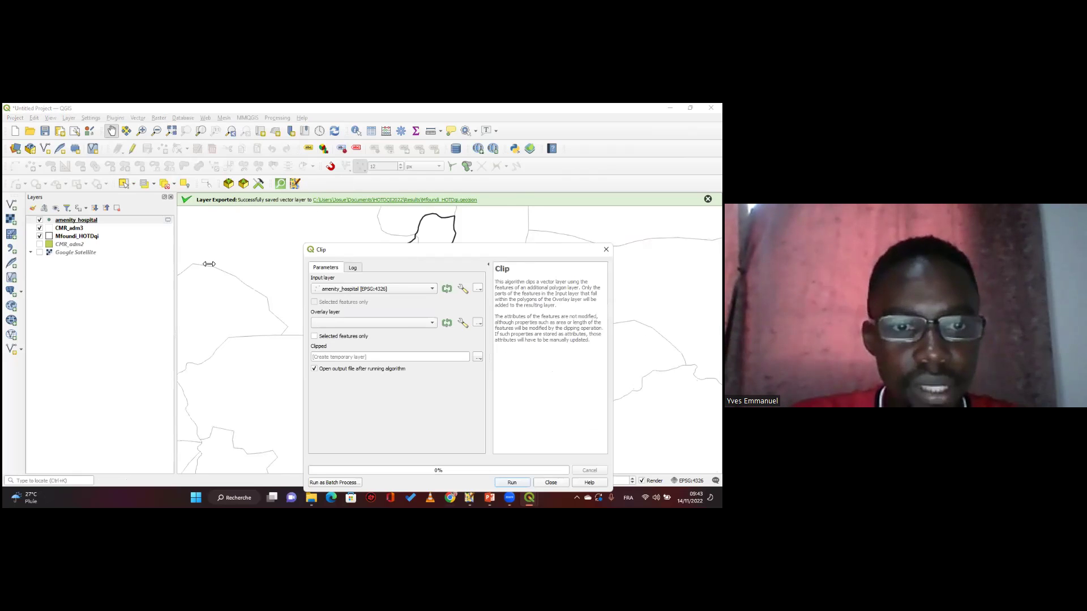
pyautogui.moveTo(351, 250); pyautogui.dragTo(256, 194)
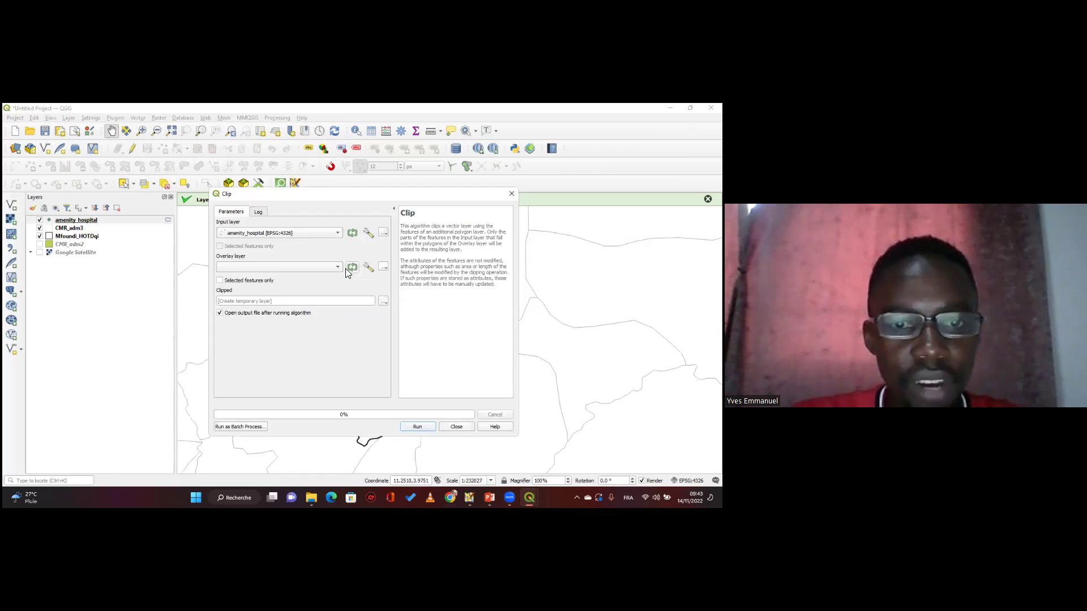
pyautogui.click(328, 268)
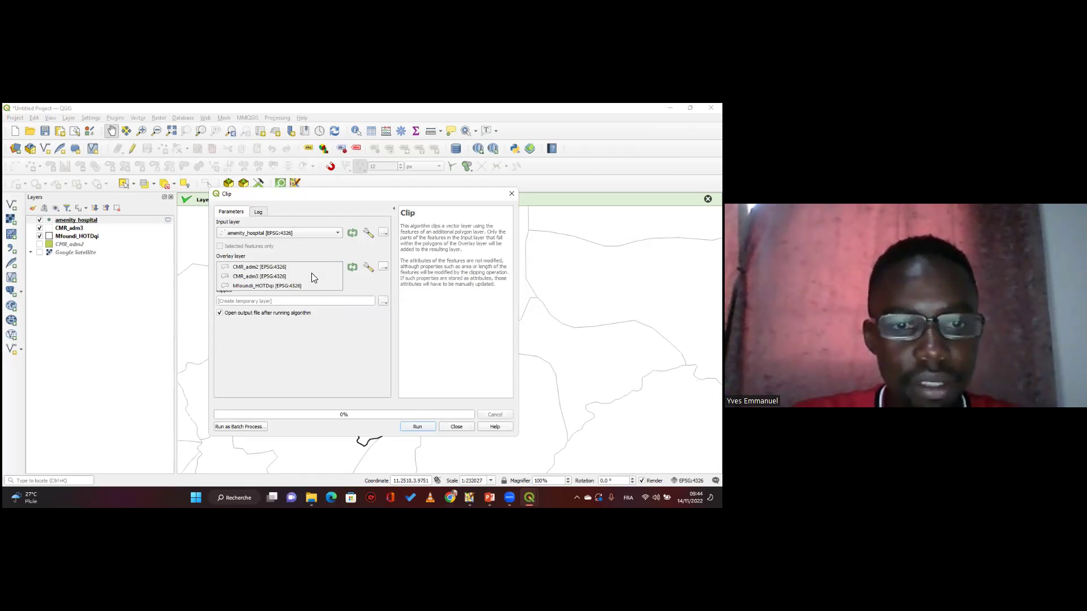
pyautogui.click(276, 286)
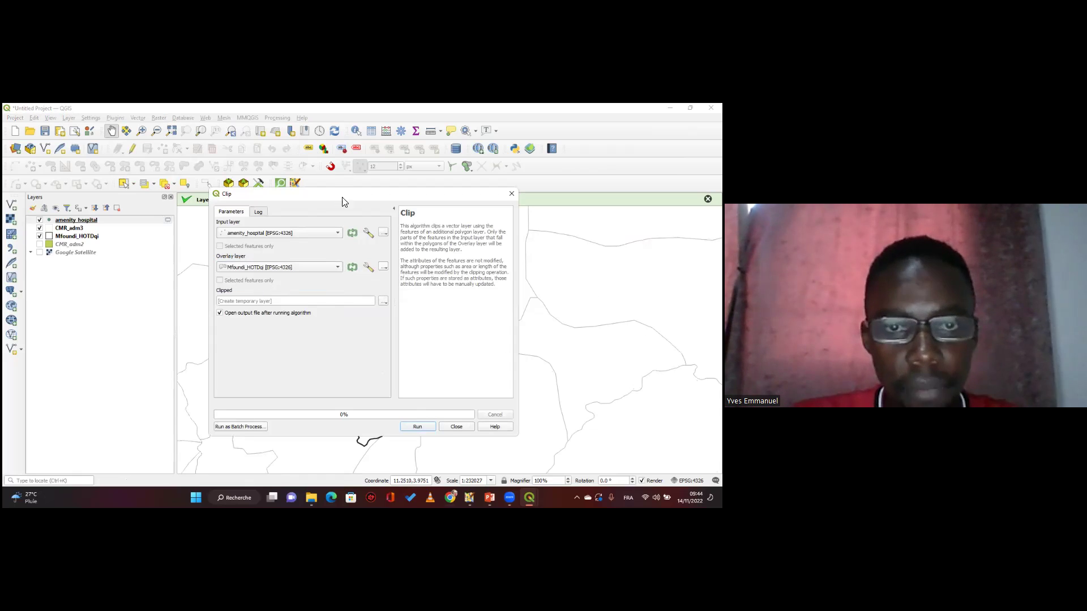
pyautogui.click(363, 391)
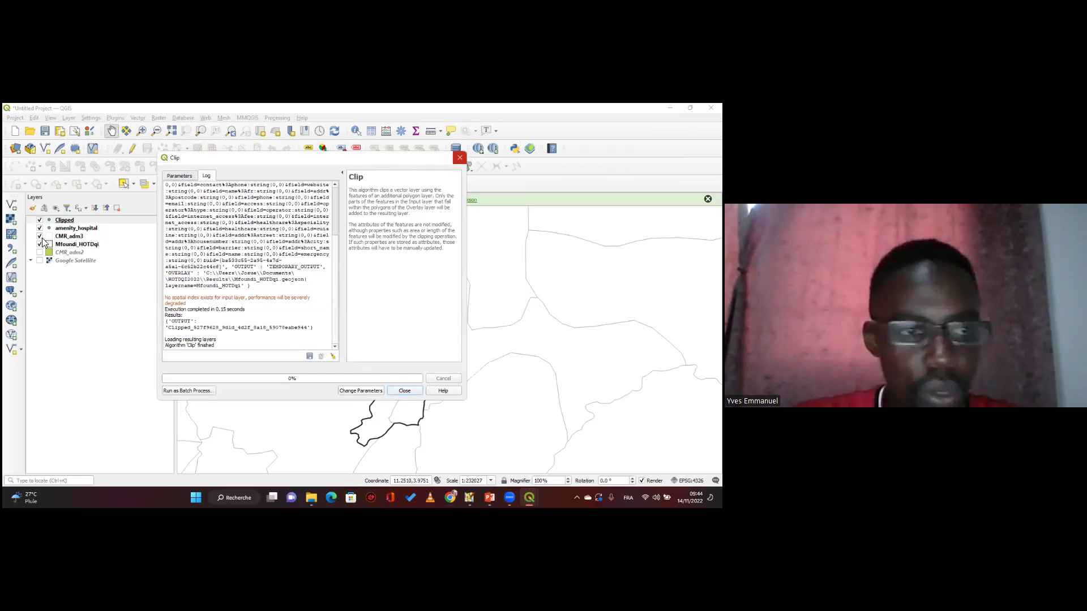
# Compare the clipped hospital points with the original amenity_hospital points by switching the visibility of the two layers.
pyautogui.click(39, 228)
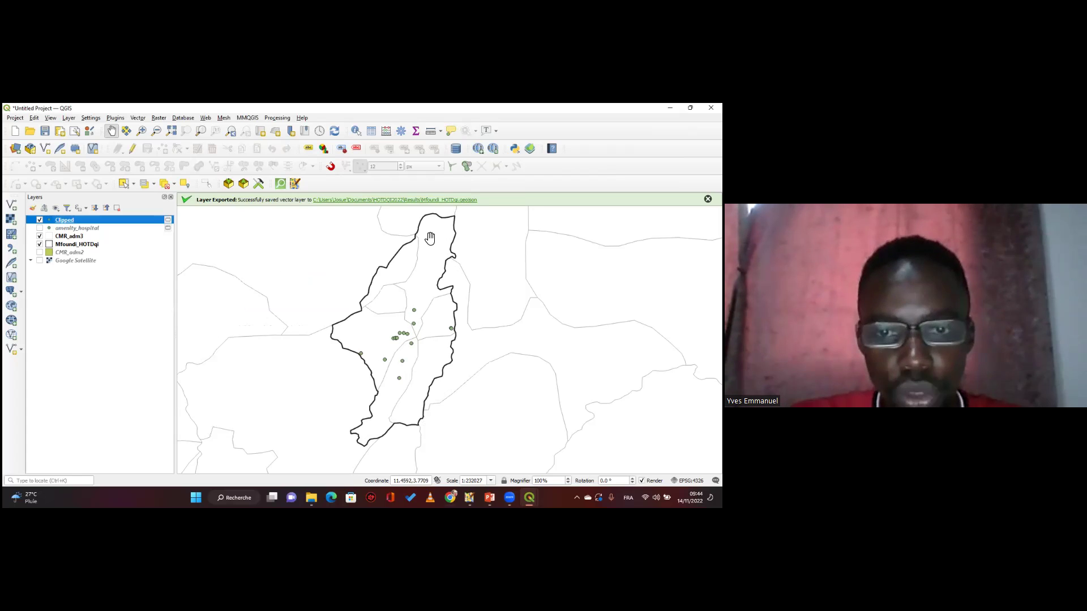
pyautogui.click(39, 220)
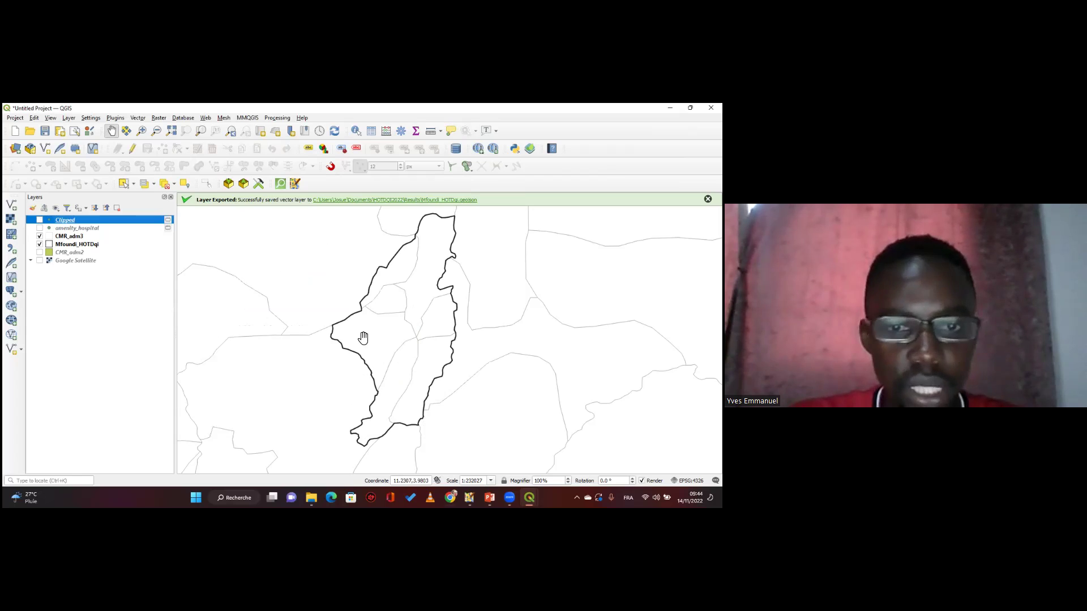
pyautogui.click(41, 229)
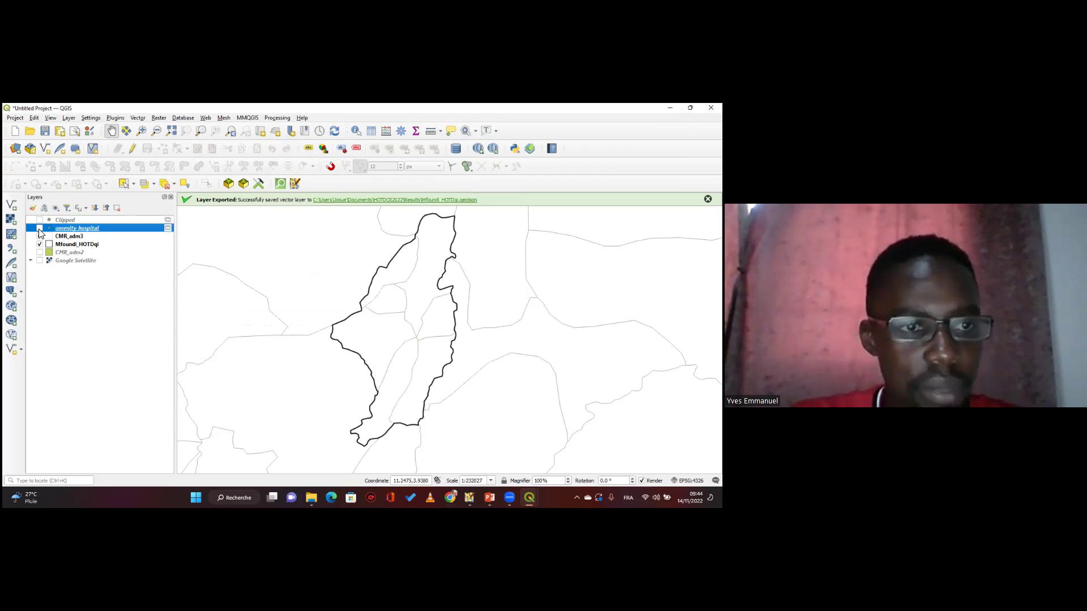
pyautogui.click(40, 228)
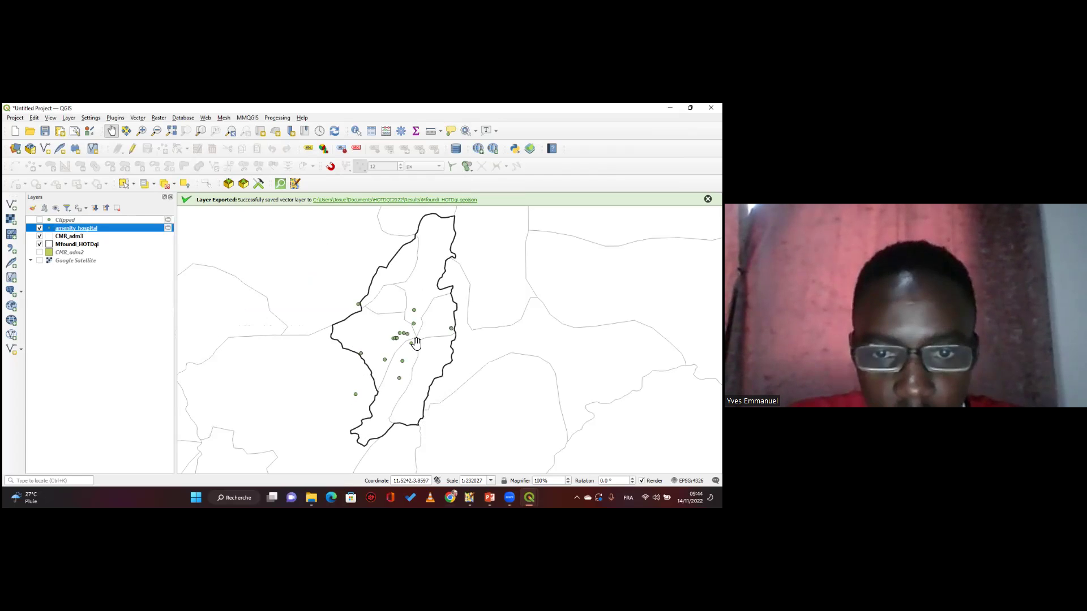
# Remove the original amenity_hospital layer from the project and make the Clipped layer visible.
pyautogui.rightClick(67, 229)
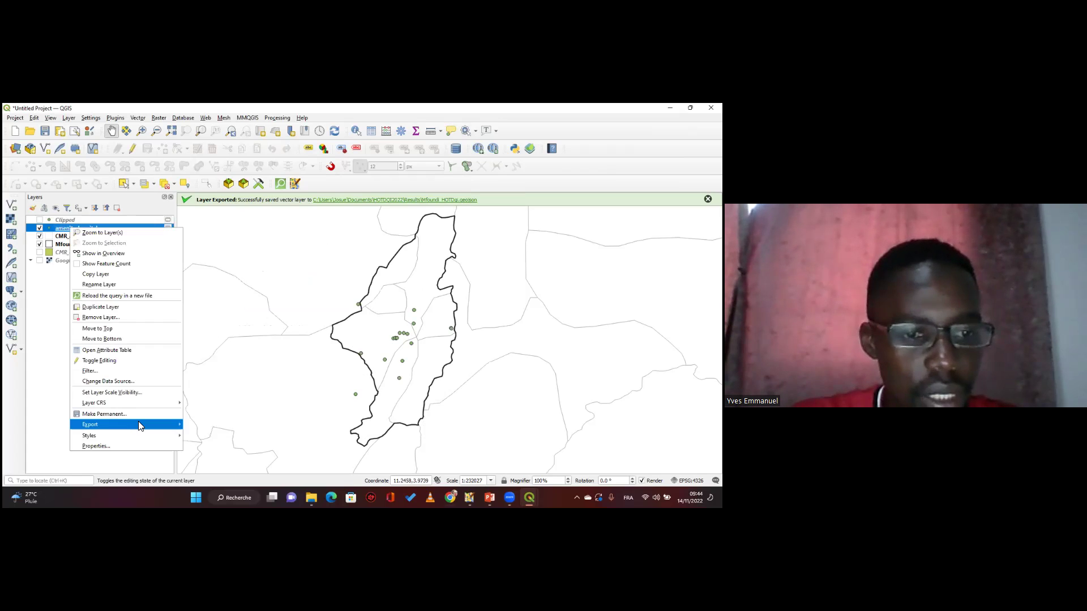
pyautogui.moveTo(147, 425)
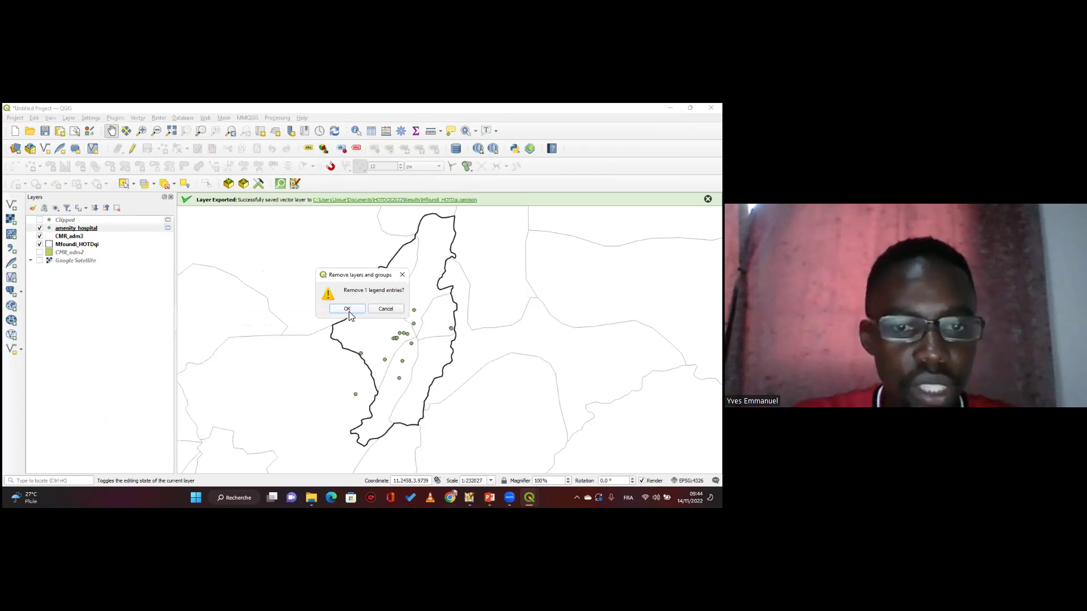
pyautogui.click(130, 317)
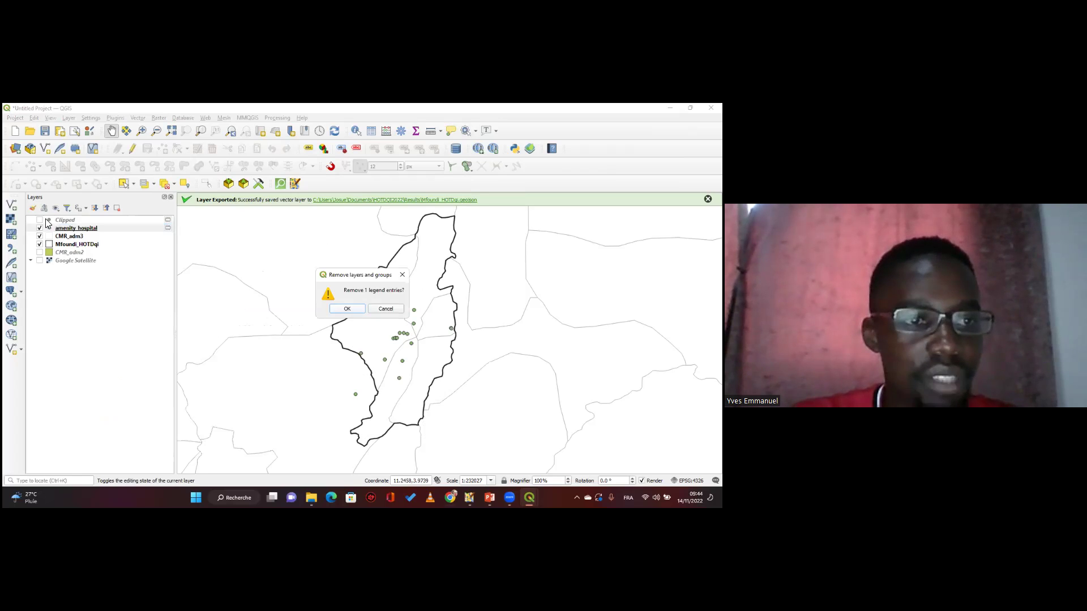
pyautogui.press('Return')
pyautogui.click(39, 219)
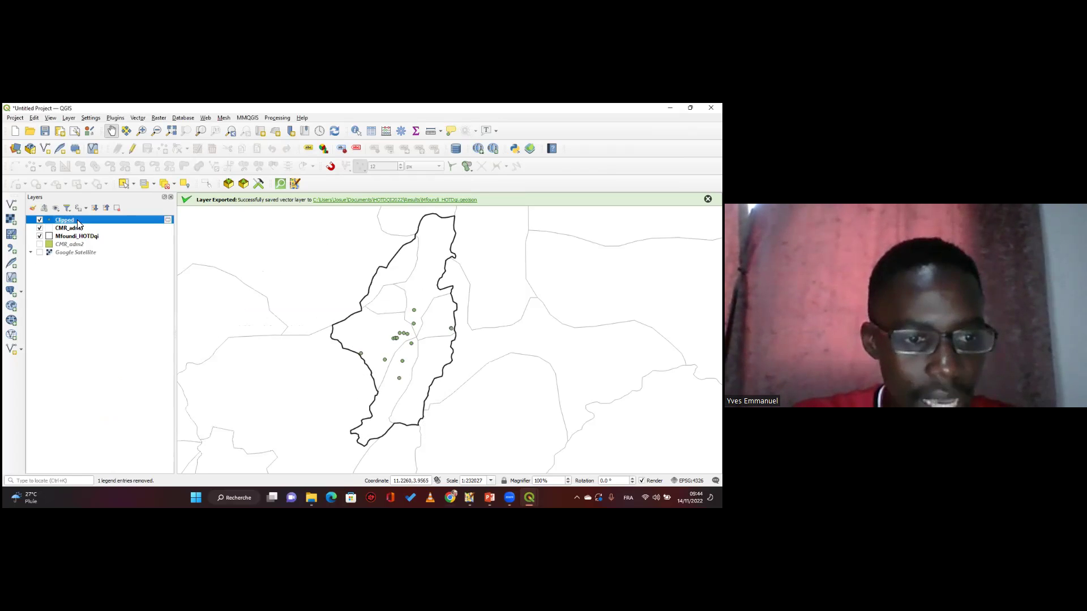
# Export the Clipped layer as a GeoJSON file named hospital_Mfoundi in the HOTDQI2022 Results folder, adding it to the map.
pyautogui.rightClick(79, 222)
pyautogui.moveTo(170, 396)
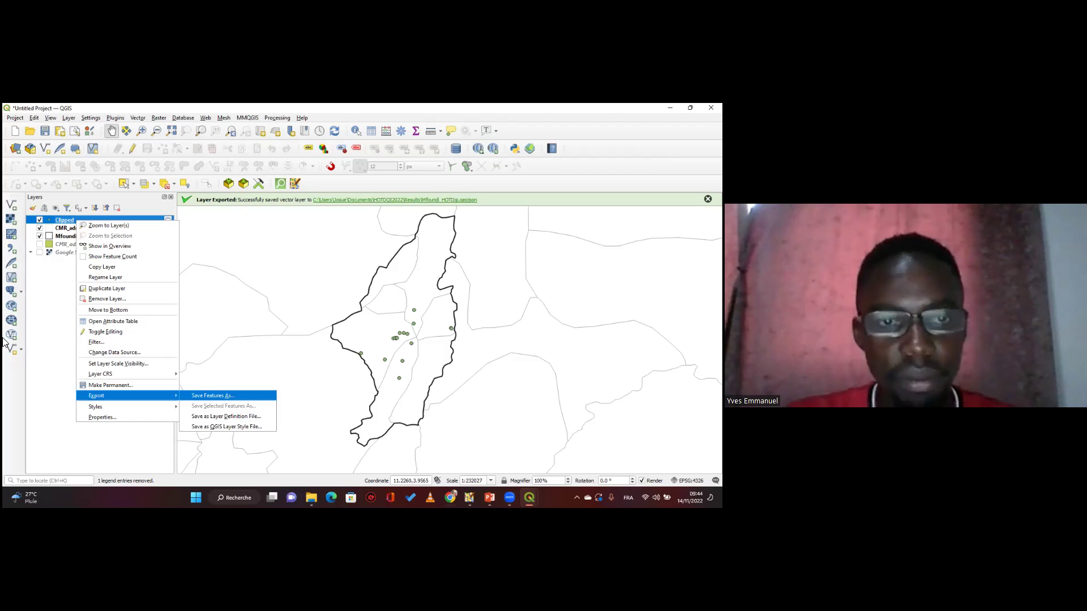
pyautogui.click(204, 396)
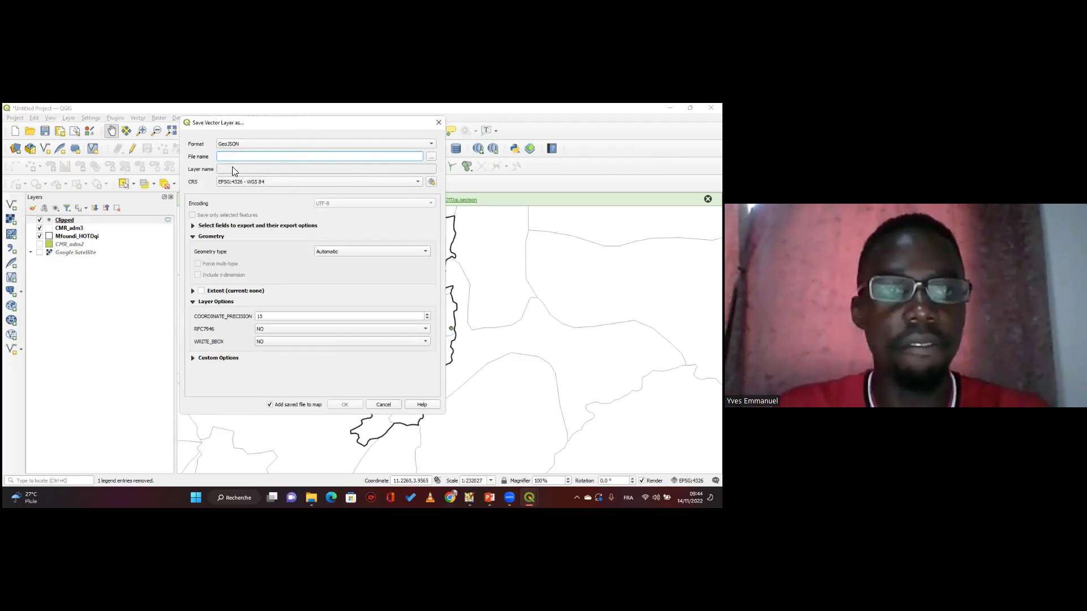
pyautogui.click(431, 157)
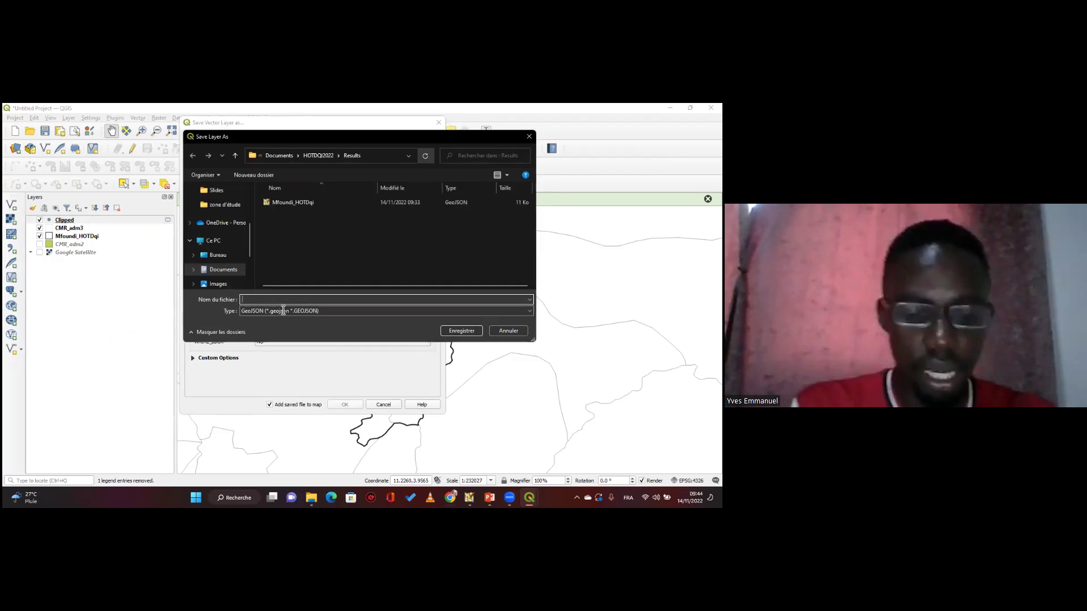
pyautogui.write('hospi')
pyautogui.write('tal_Mfoundi')
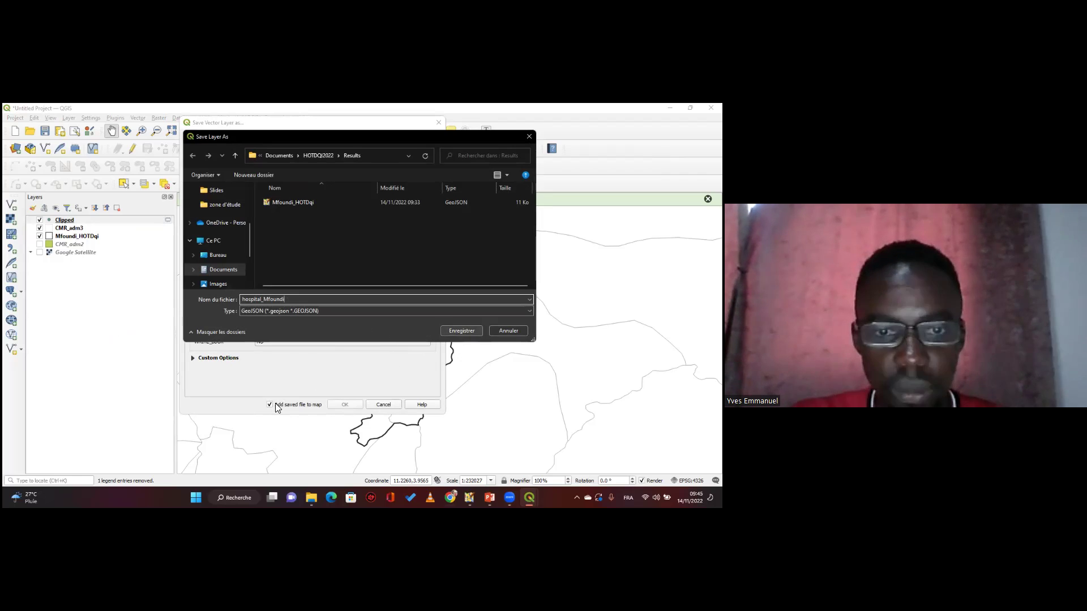
pyautogui.press('Return')
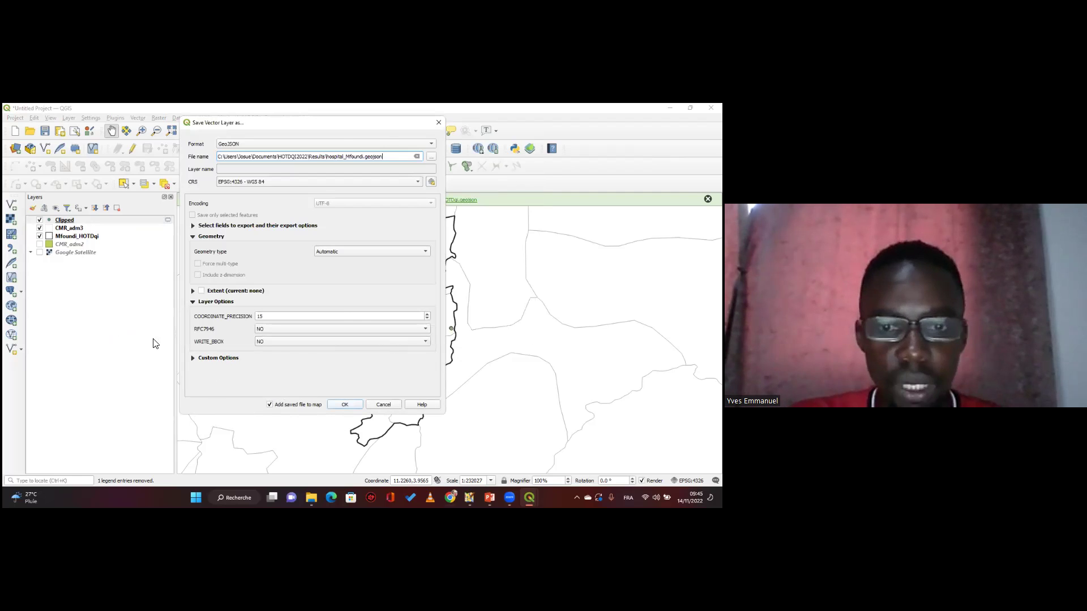
pyautogui.press('Return')
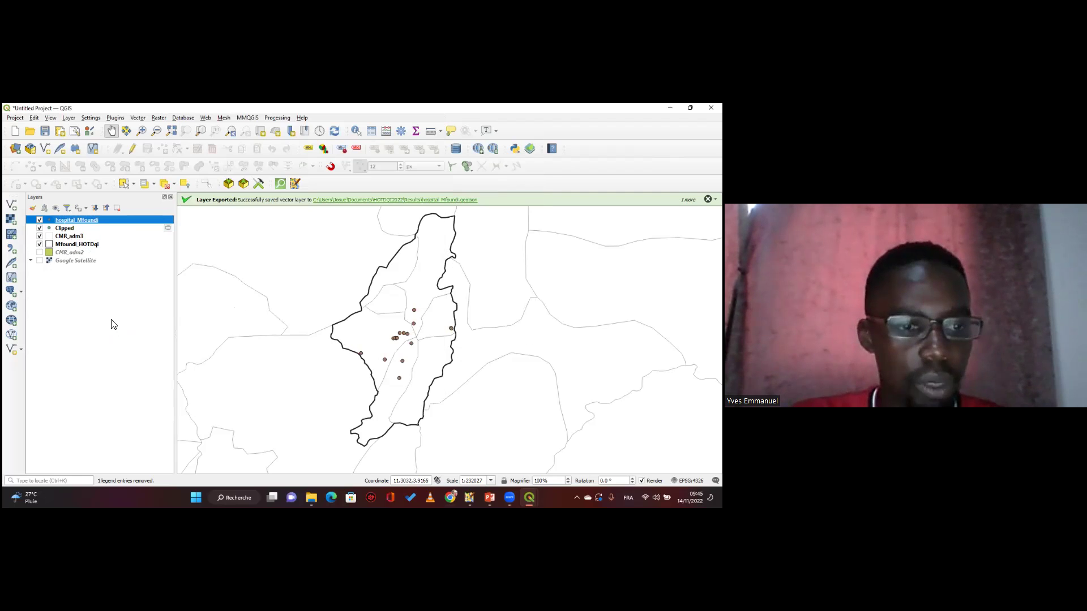
# Remove the temporary Clipped layer from the project.
pyautogui.rightClick(65, 227)
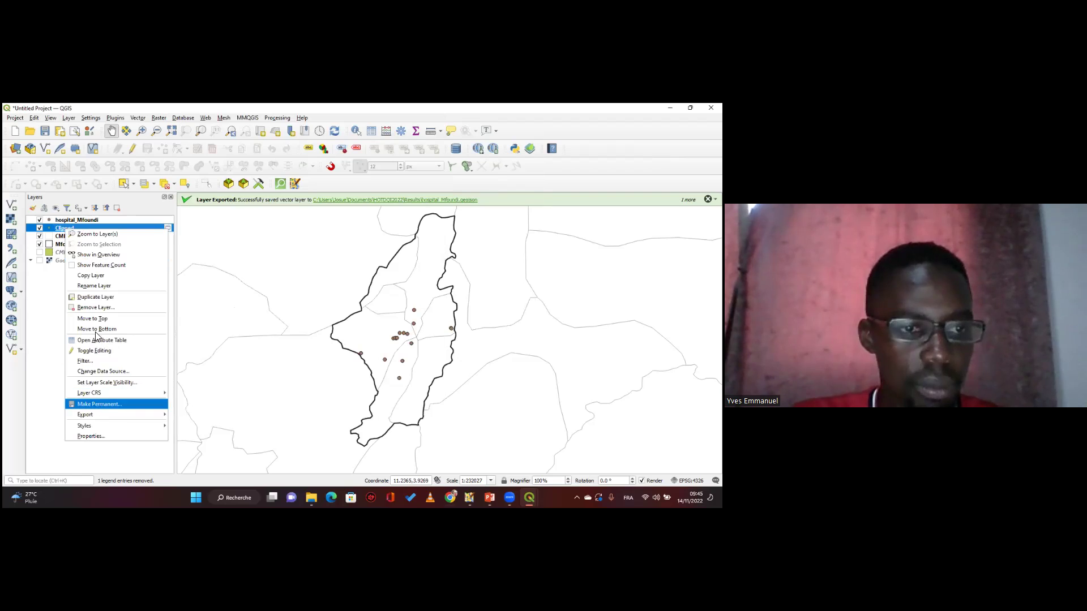
pyautogui.click(212, 312)
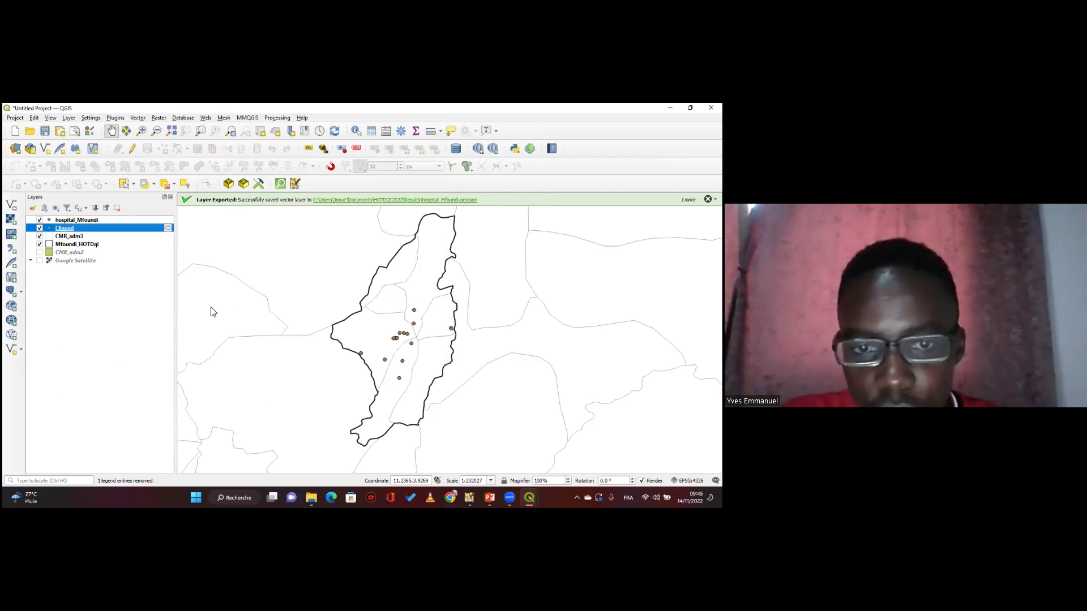
pyautogui.hotkey('ctrl', 'd')
pyautogui.press('Return')
pyautogui.scroll(1, 424, 348)
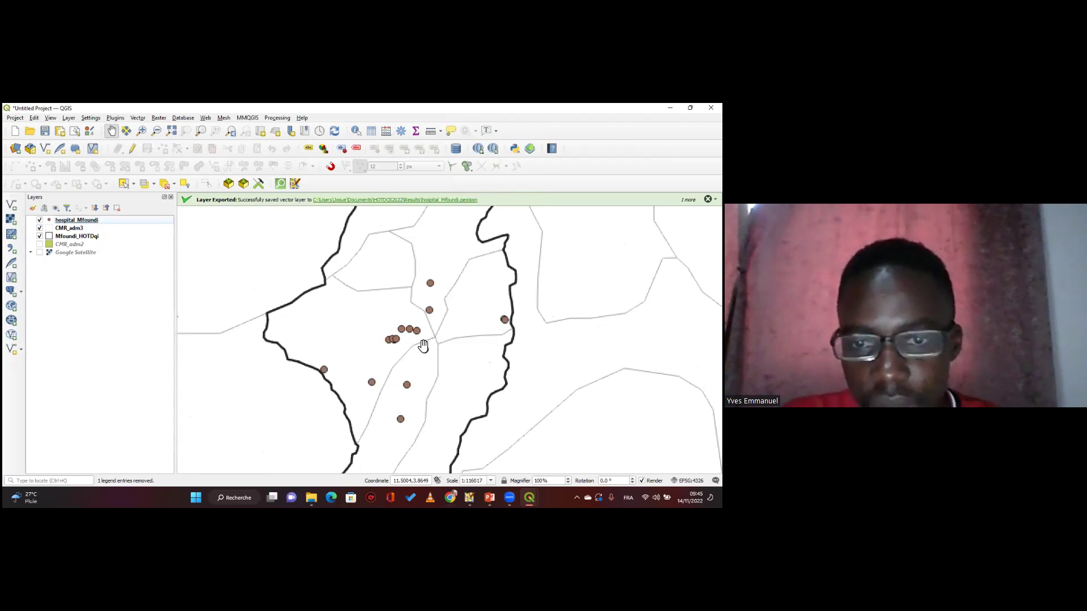
pyautogui.scroll(-1, 436, 306)
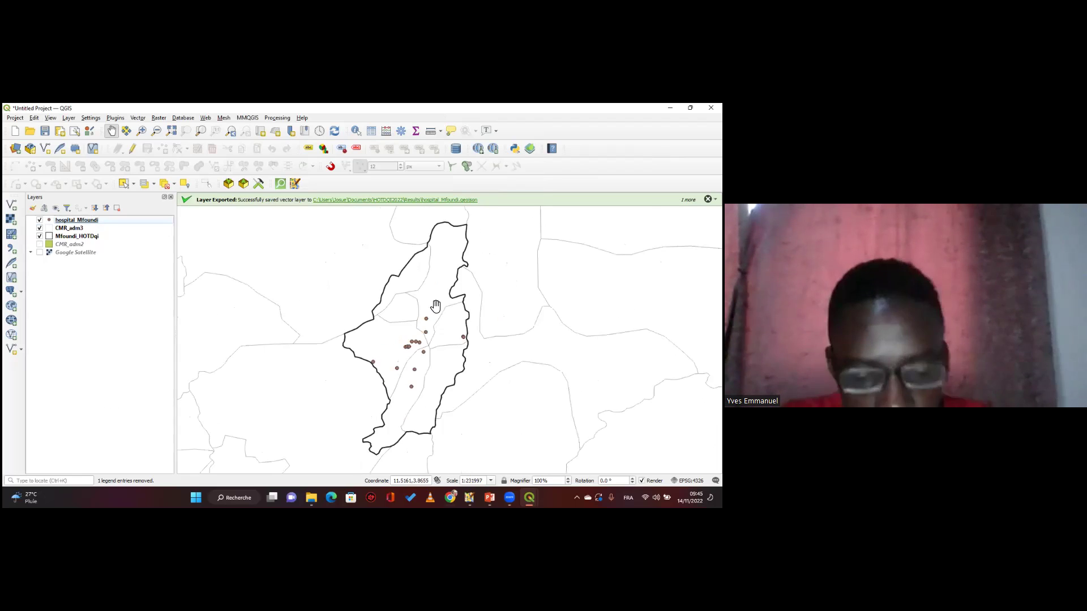
pyautogui.moveTo(424, 342); pyautogui.dragTo(435, 304)
pyautogui.press('XF86AudioRaiseVolume')
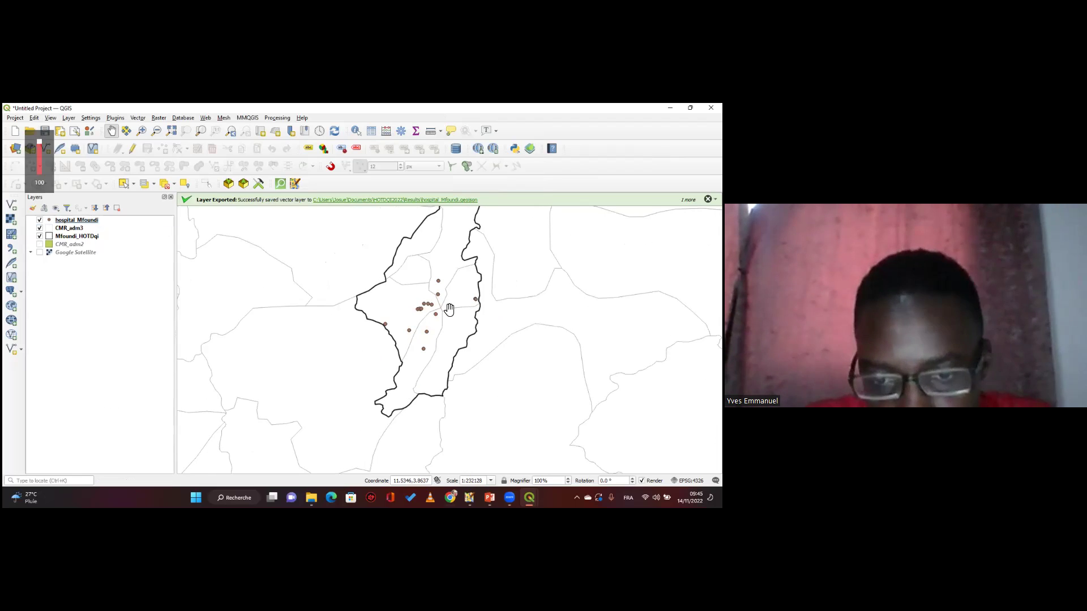
pyautogui.moveTo(452, 309); pyautogui.dragTo(446, 343)
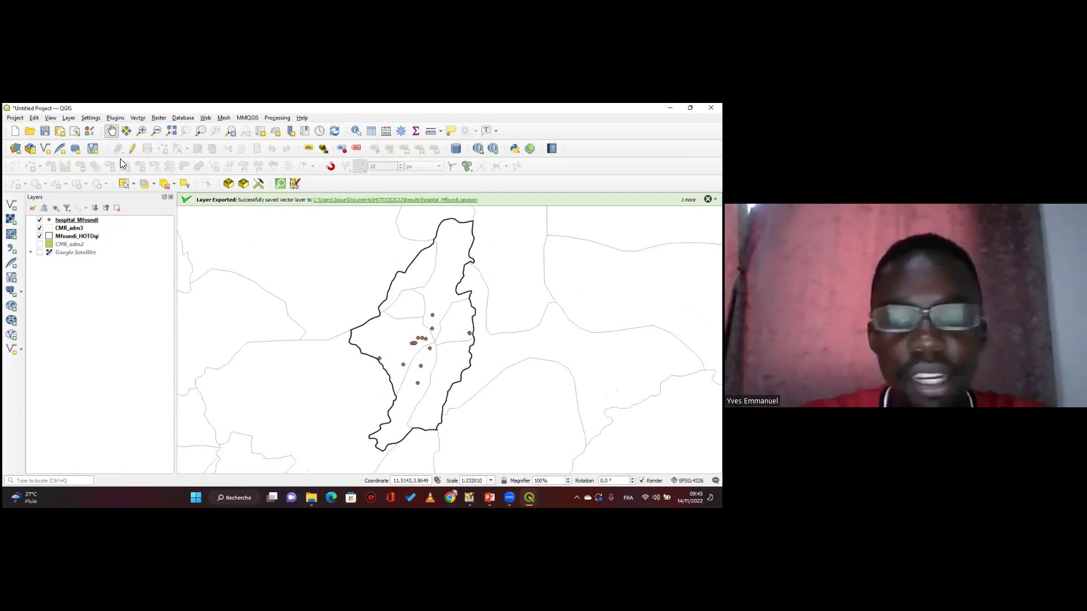
pyautogui.click(108, 132)
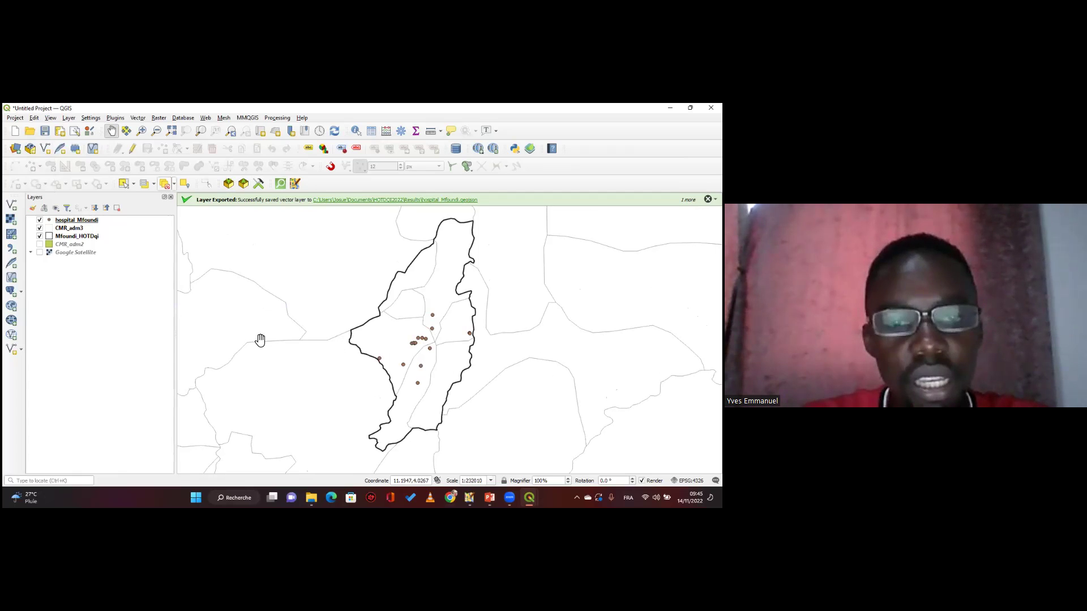
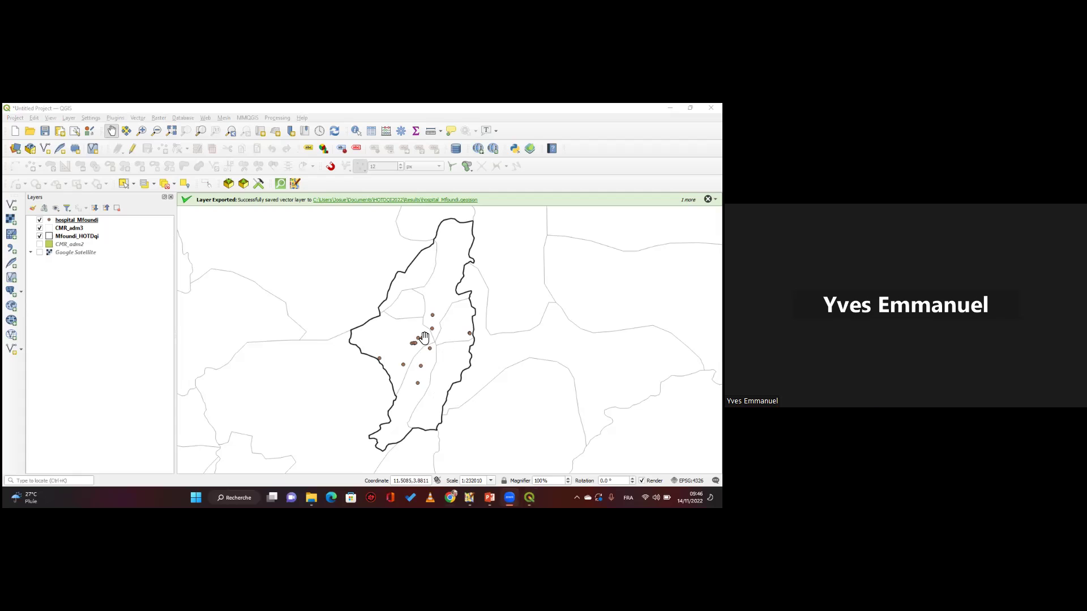
# Examine how the exported hospital points are distributed inside the Mfoundi boundary and relative to the surrounding districts.
pyautogui.scroll(1, 424, 338)
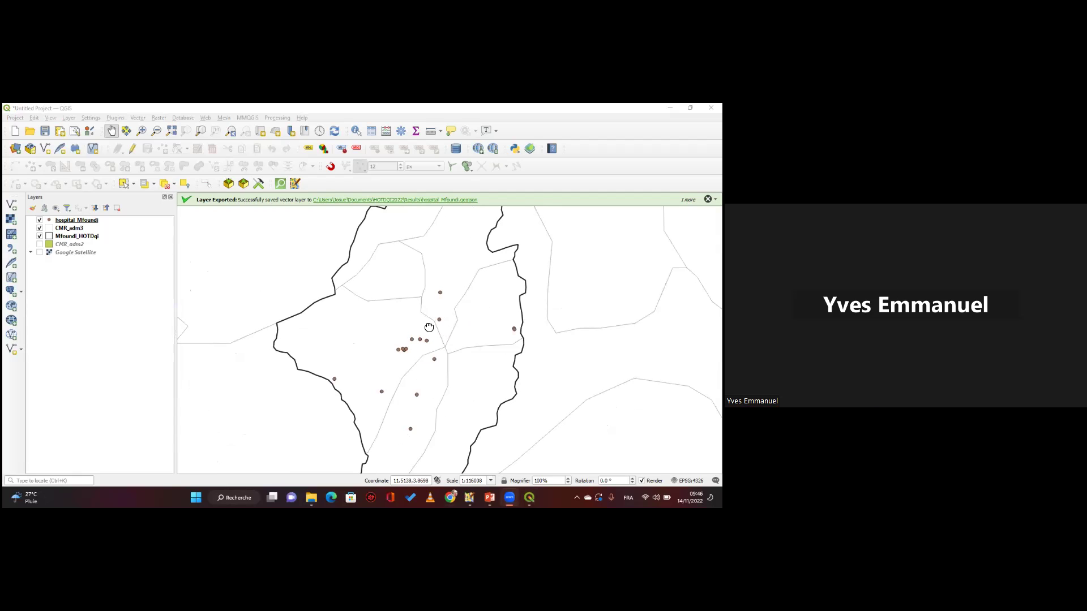
pyautogui.scroll(-1, 429, 328)
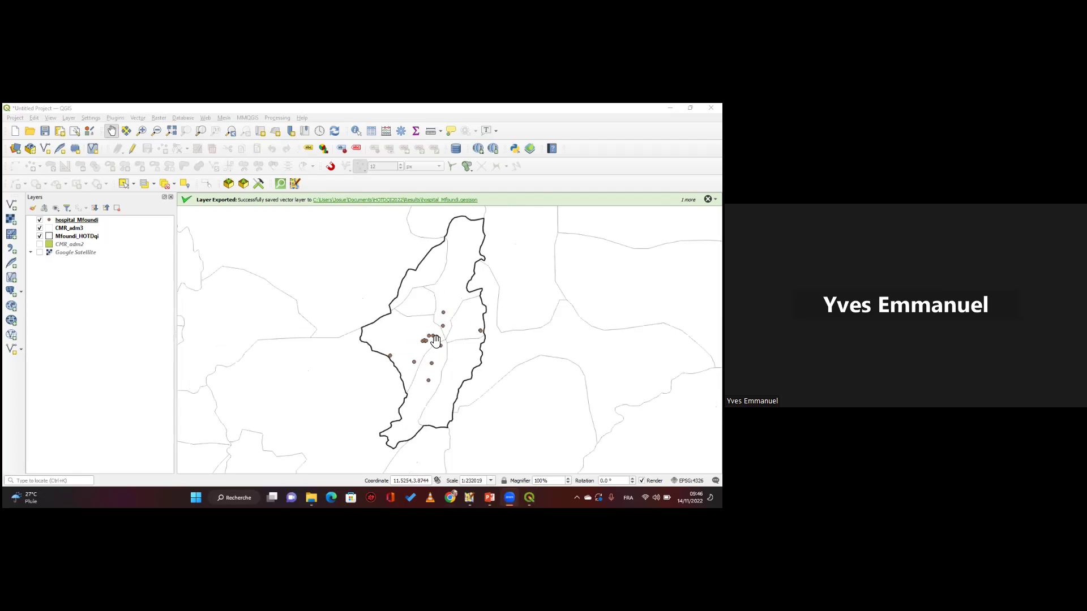
pyautogui.moveTo(391, 292); pyautogui.dragTo(374, 288)
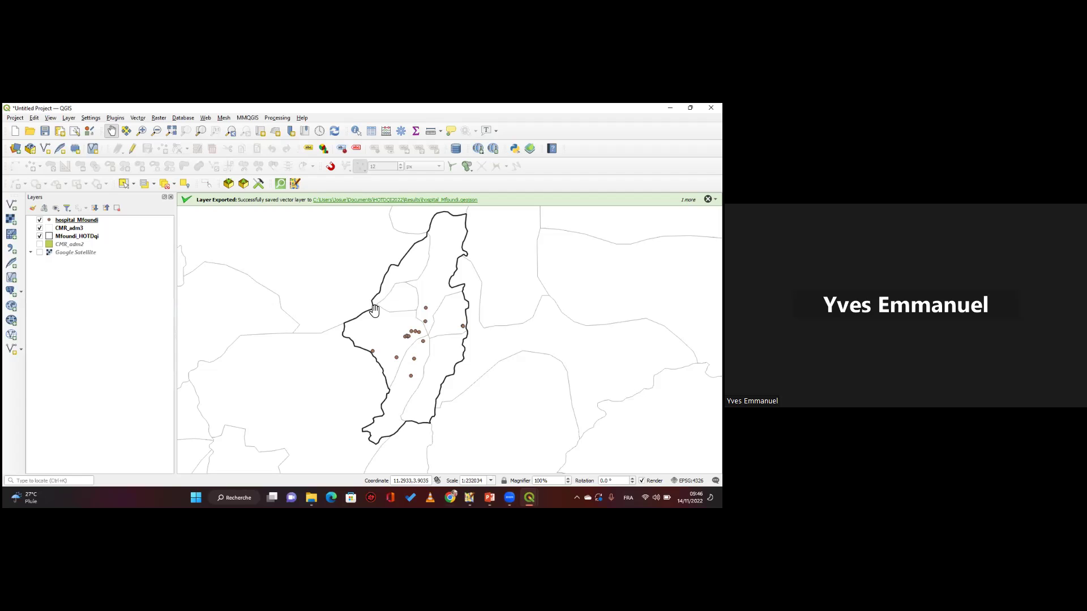
pyautogui.scroll(1, 374, 334)
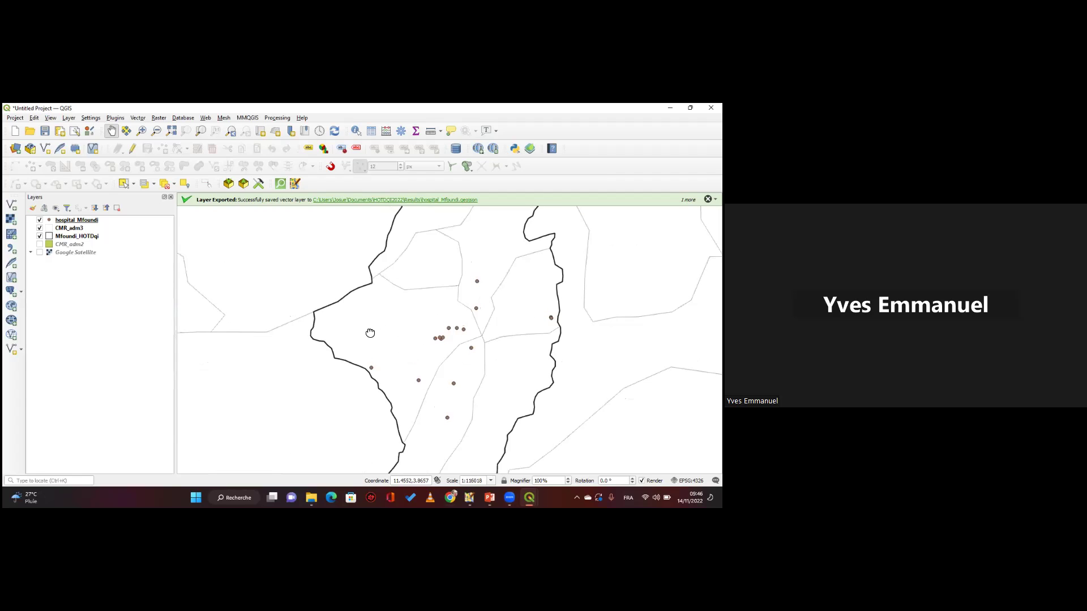
pyautogui.scroll(-1, 384, 342)
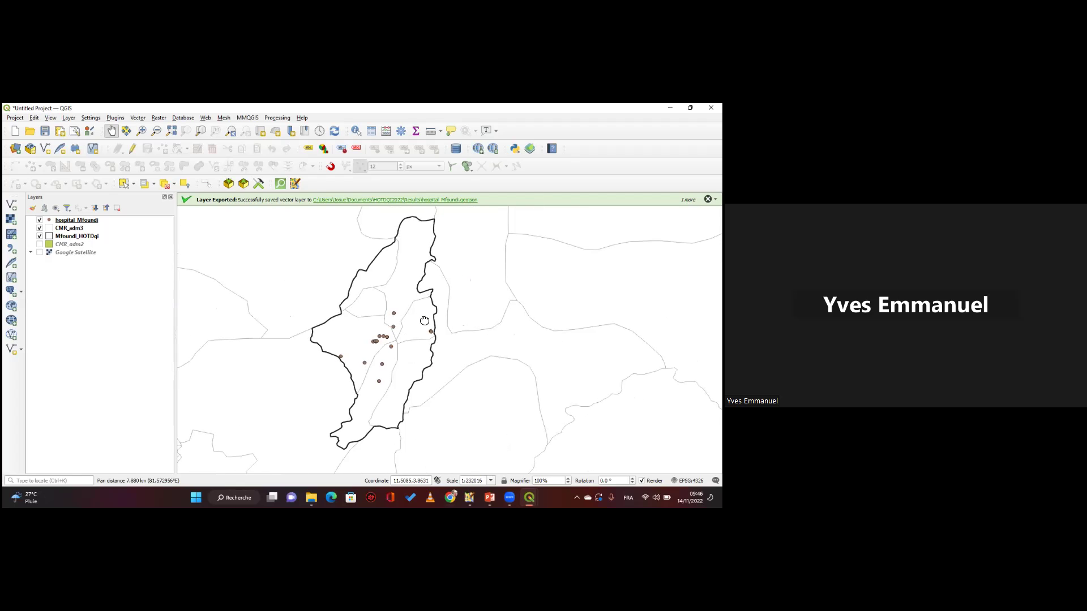
pyautogui.scroll(1, 424, 317)
pyautogui.scroll(-1, 403, 325)
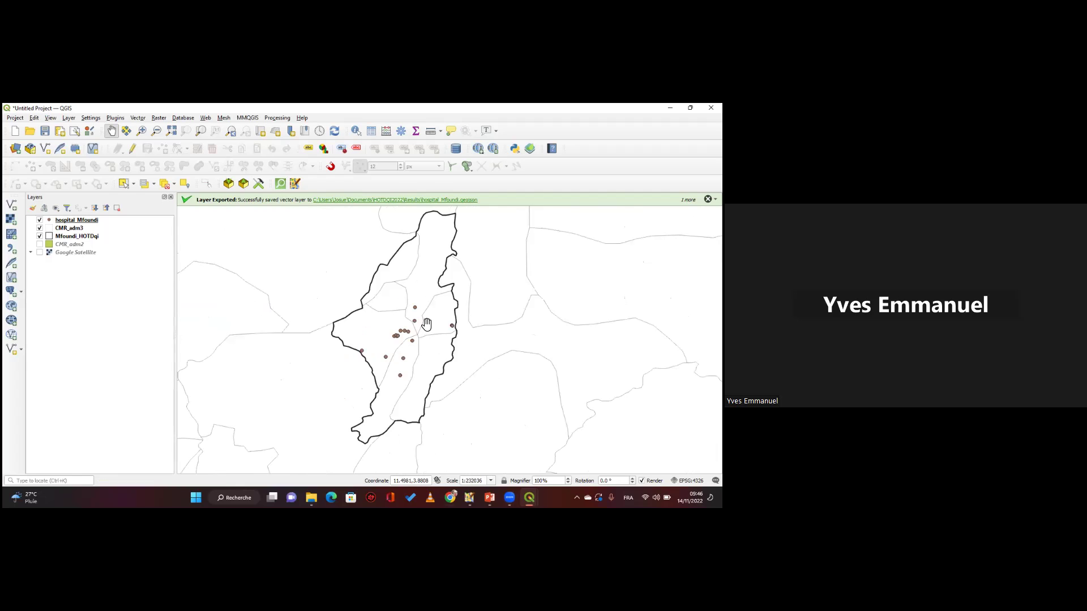
pyautogui.scroll(1, 426, 324)
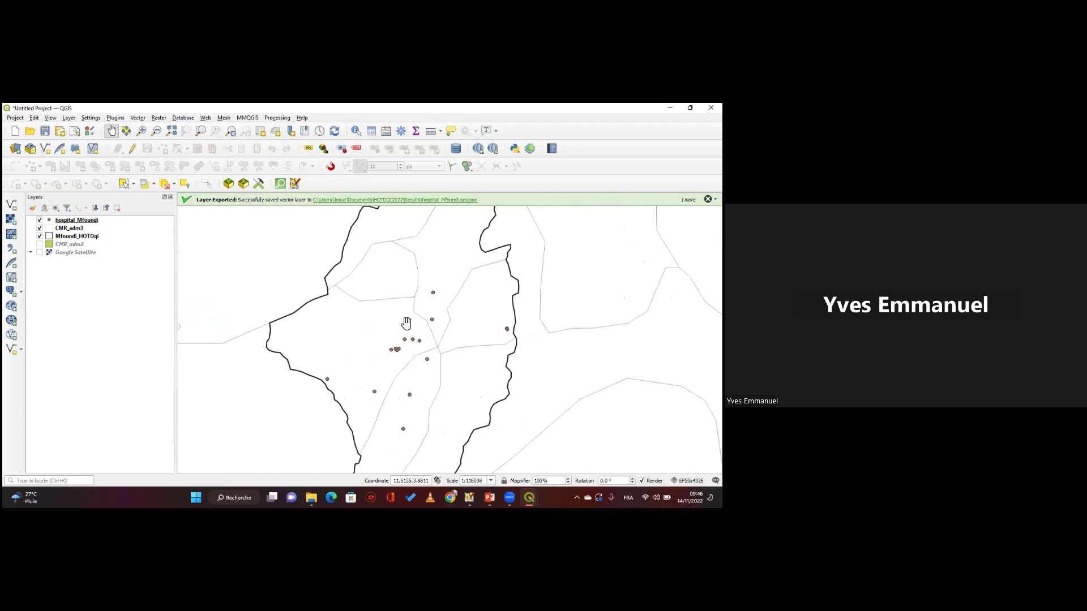
pyautogui.scroll(-1, 409, 324)
pyautogui.moveTo(419, 329); pyautogui.dragTo(398, 308)
pyautogui.scroll(-1, 398, 308)
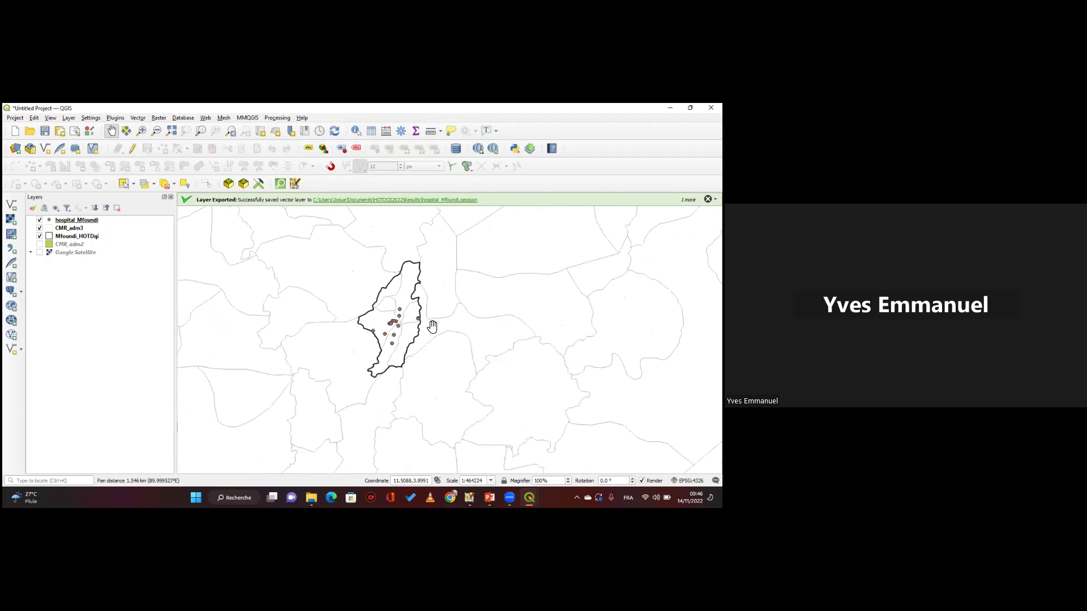
pyautogui.moveTo(428, 330); pyautogui.dragTo(447, 349)
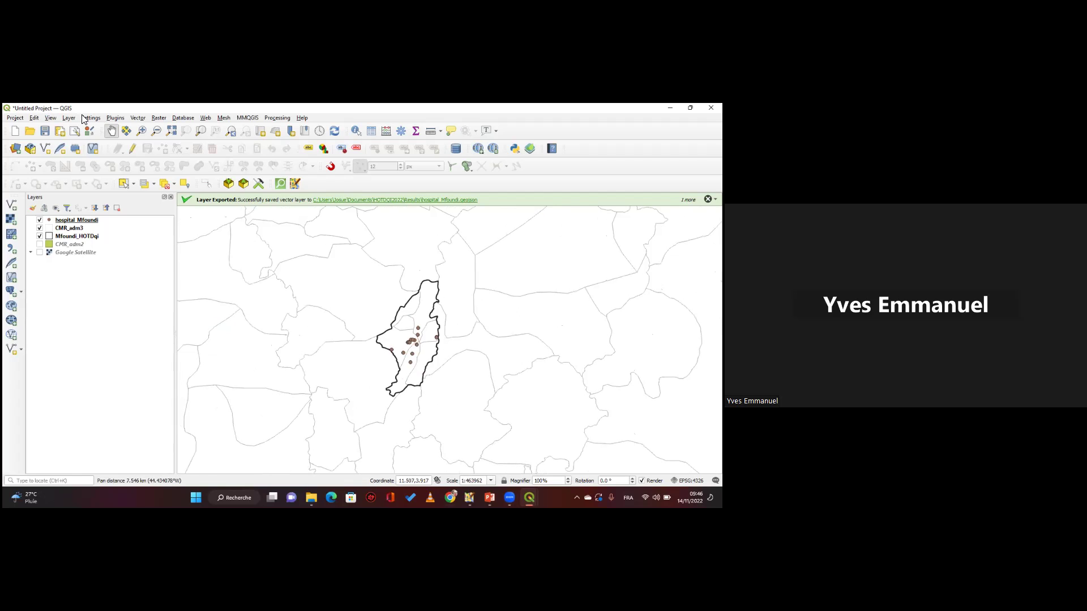
pyautogui.scroll(1, 414, 322)
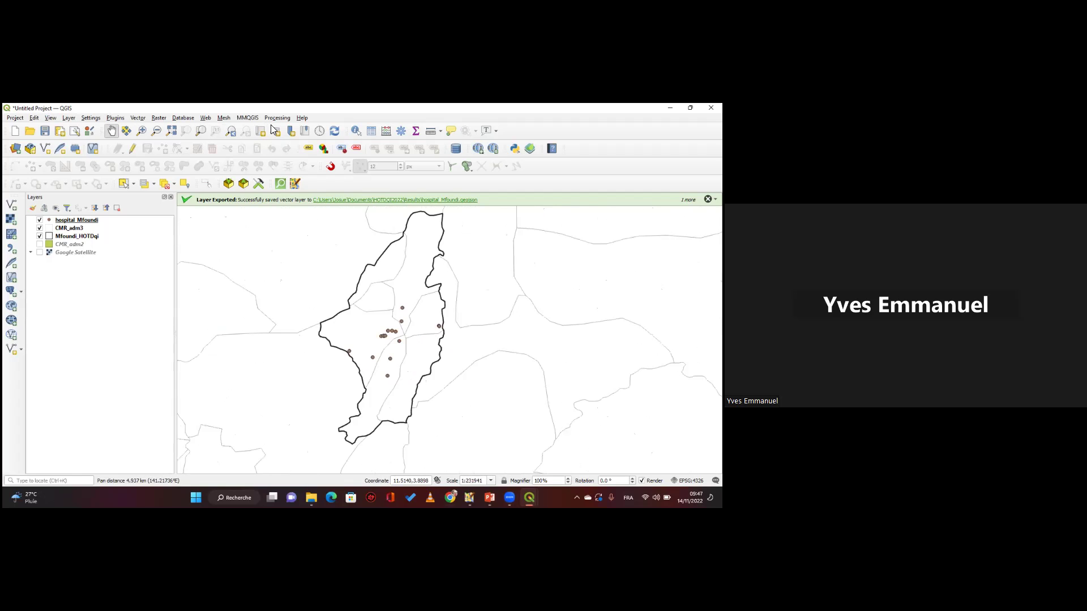
# Show the Google Satellite basemap and frame the large pale-roofed building beside the road inside Mfoundi closely enough for digitizing.
pyautogui.click(40, 253)
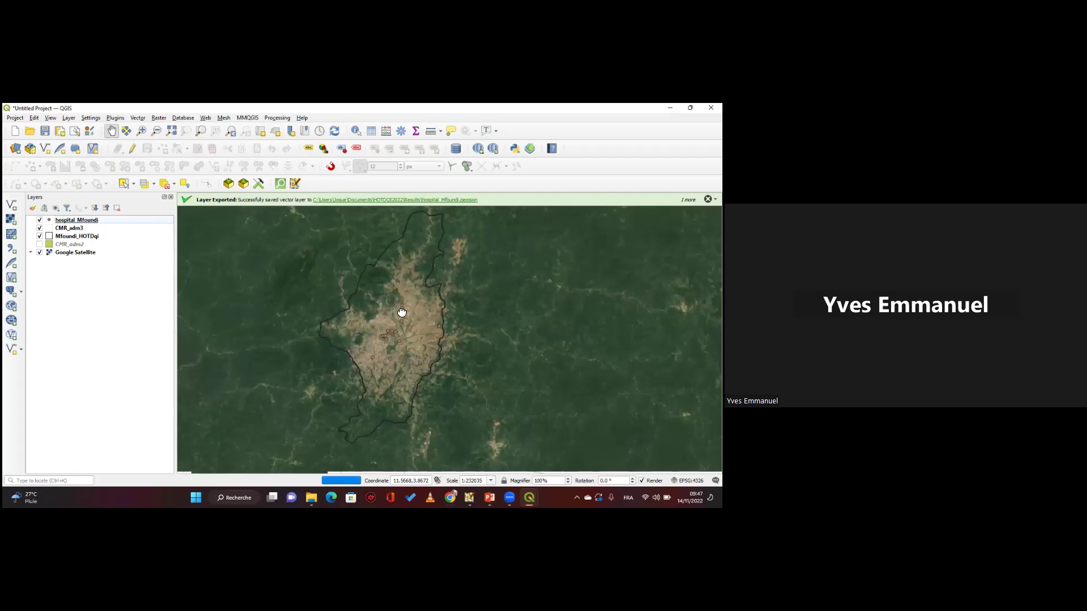
pyautogui.scroll(3, 436, 333)
pyautogui.moveTo(307, 323); pyautogui.dragTo(384, 230)
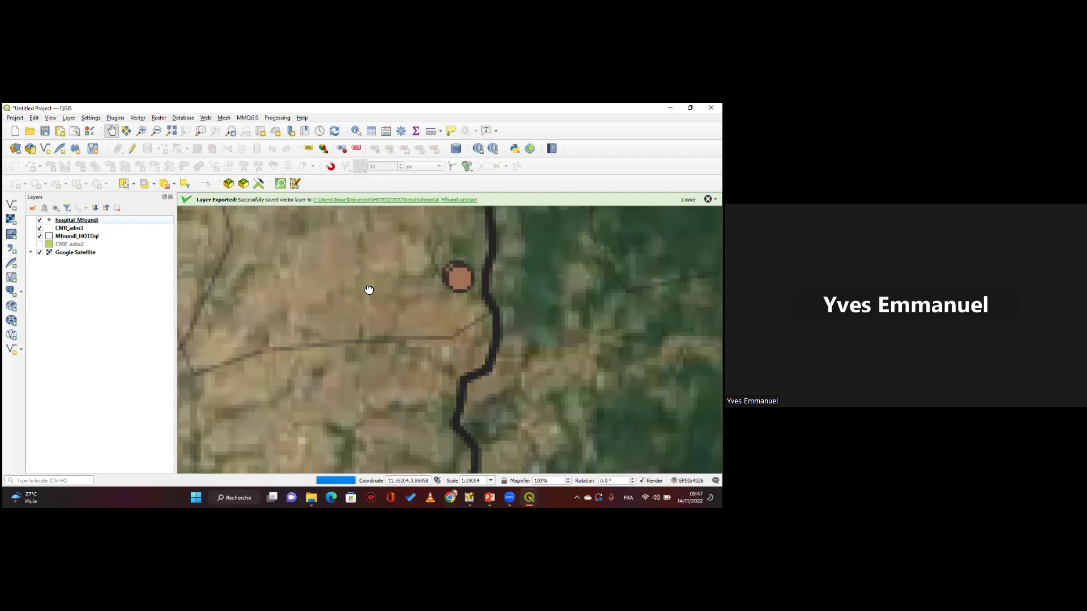
pyautogui.moveTo(303, 285); pyautogui.dragTo(318, 288)
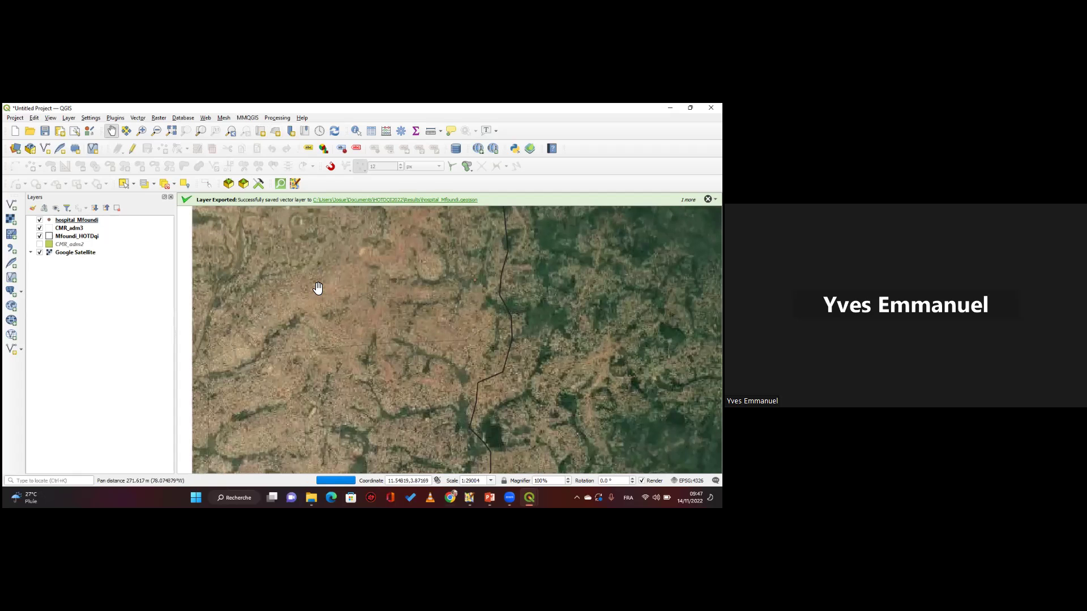
pyautogui.scroll(5, 331, 291)
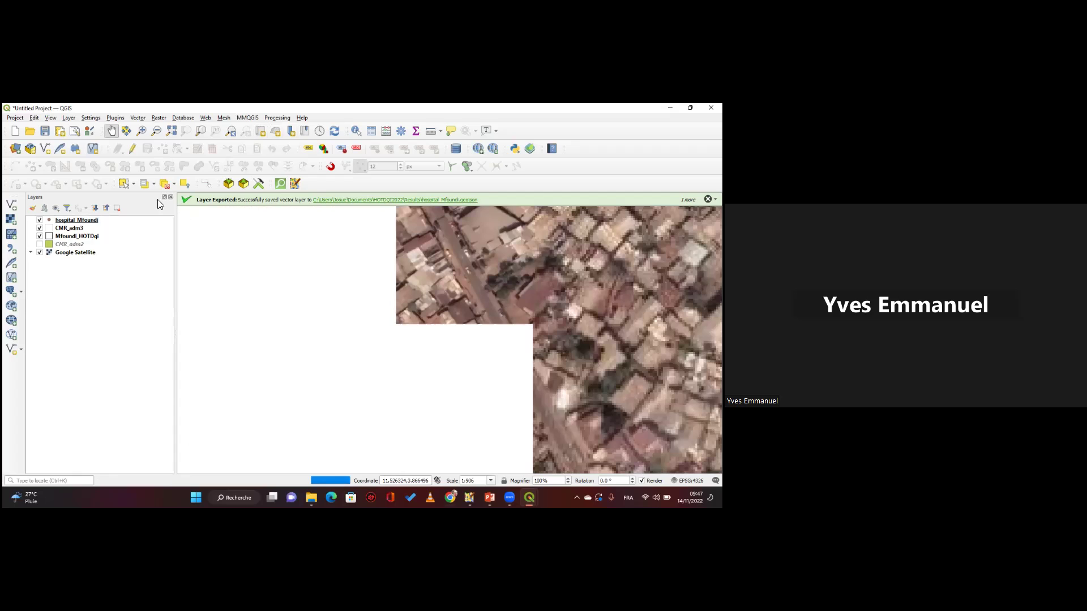
pyautogui.moveTo(413, 289); pyautogui.dragTo(439, 295)
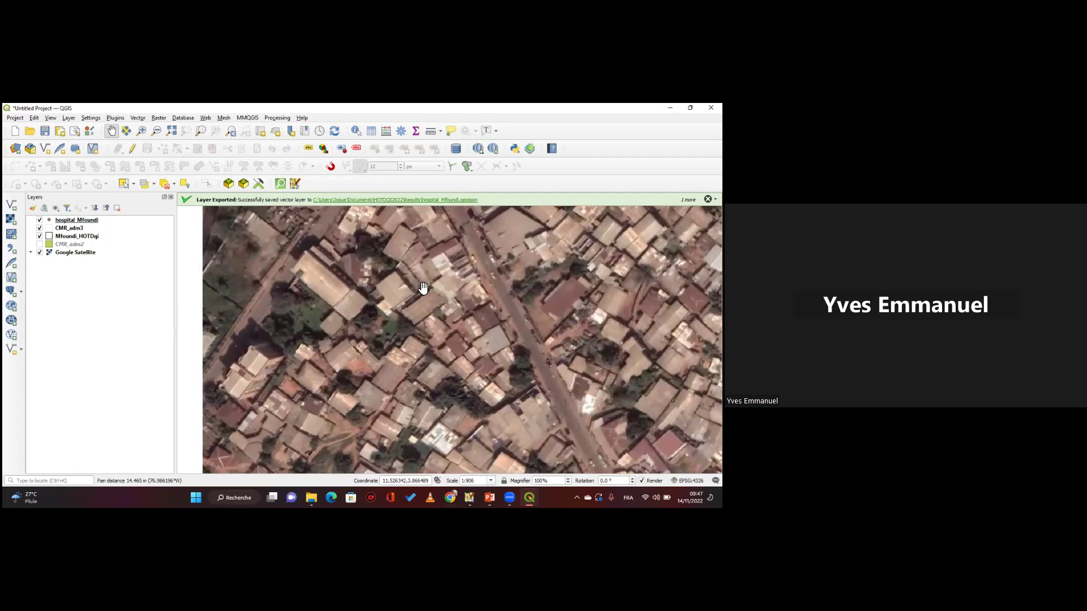
pyautogui.moveTo(423, 290); pyautogui.dragTo(497, 307)
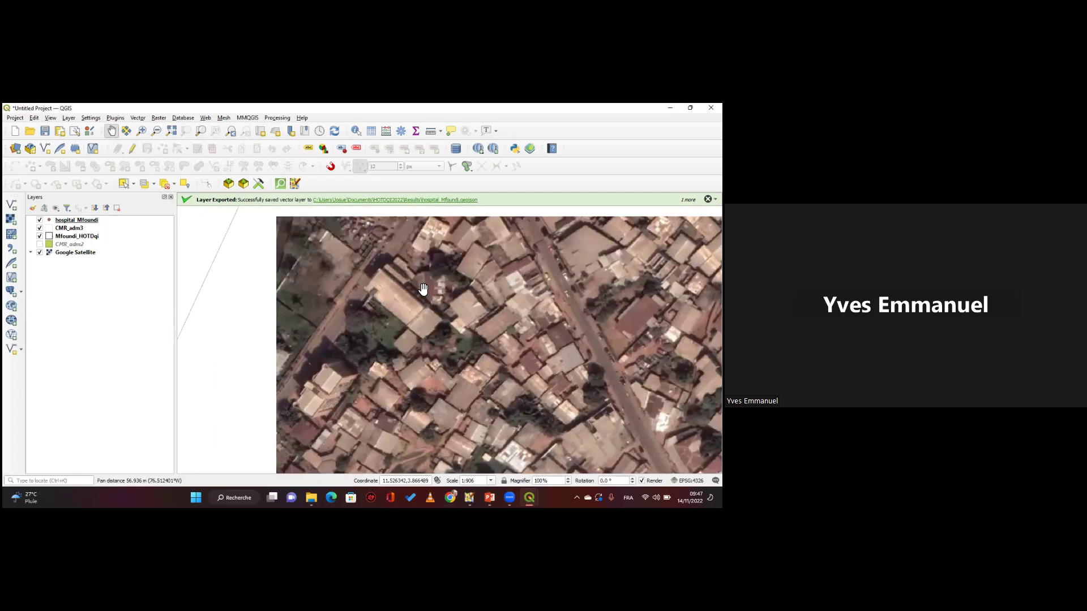
pyautogui.scroll(1, 423, 289)
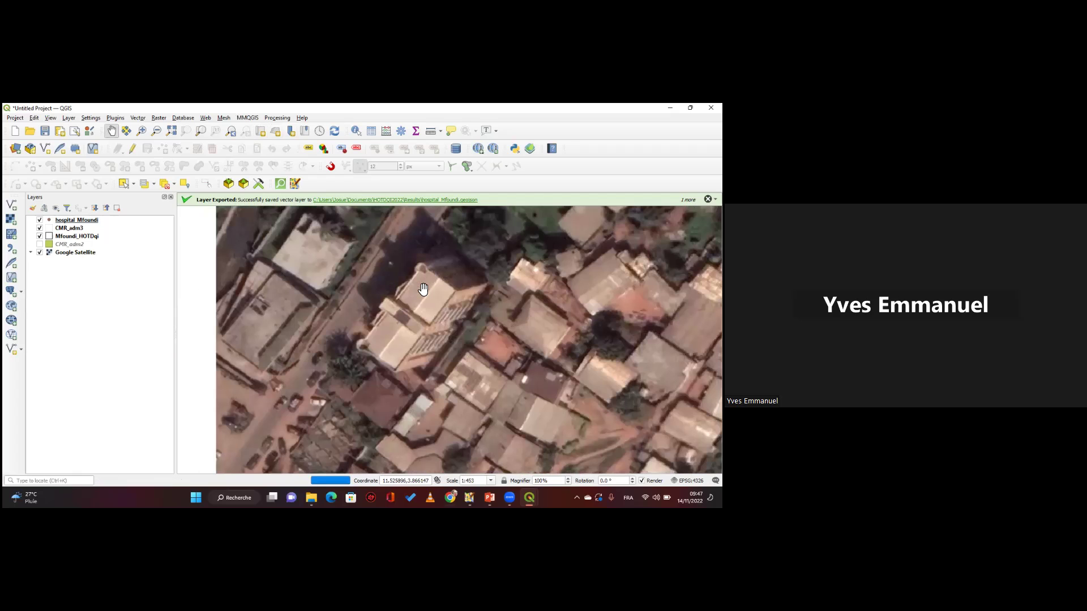
pyautogui.scroll(1, 423, 290)
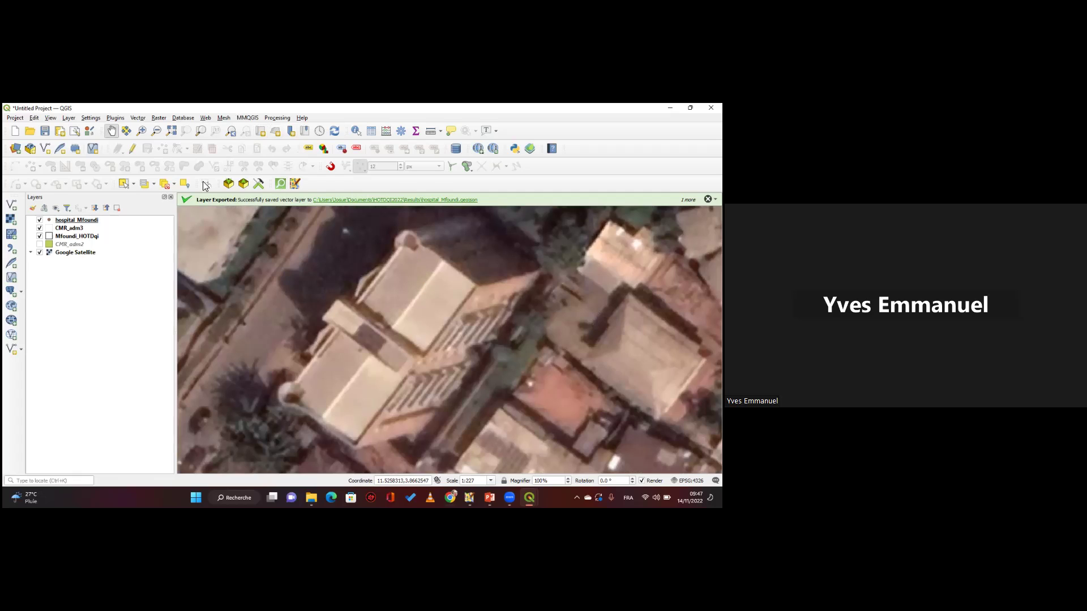
# Enable editing on hospital_Mfoundi, and start a new shapefile layer with the file name Building in the HOTDQI2022 Results folder.
pyautogui.click(133, 149)
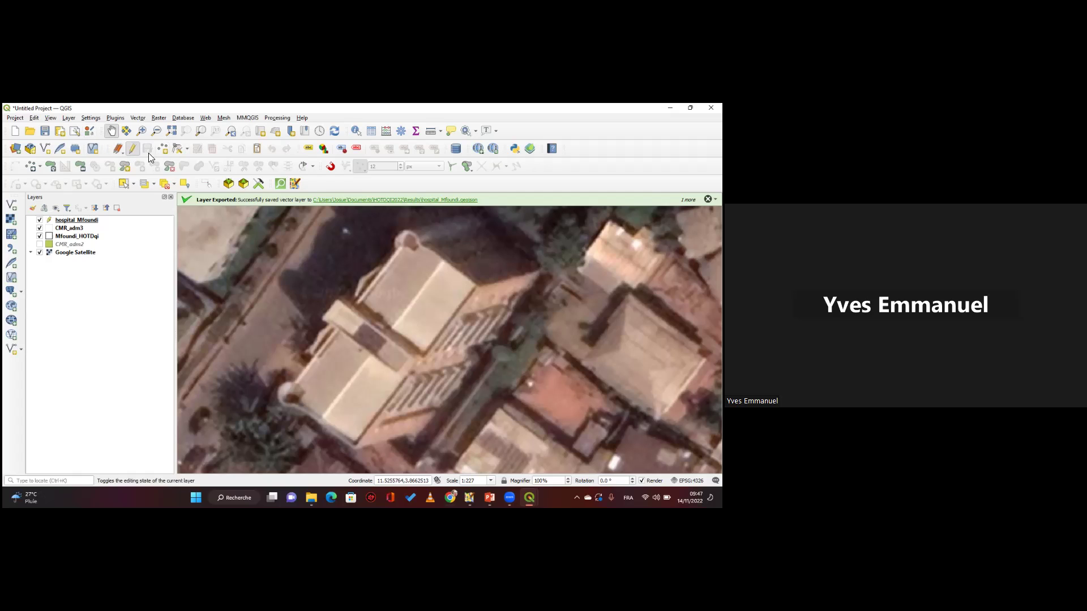
pyautogui.click(68, 117)
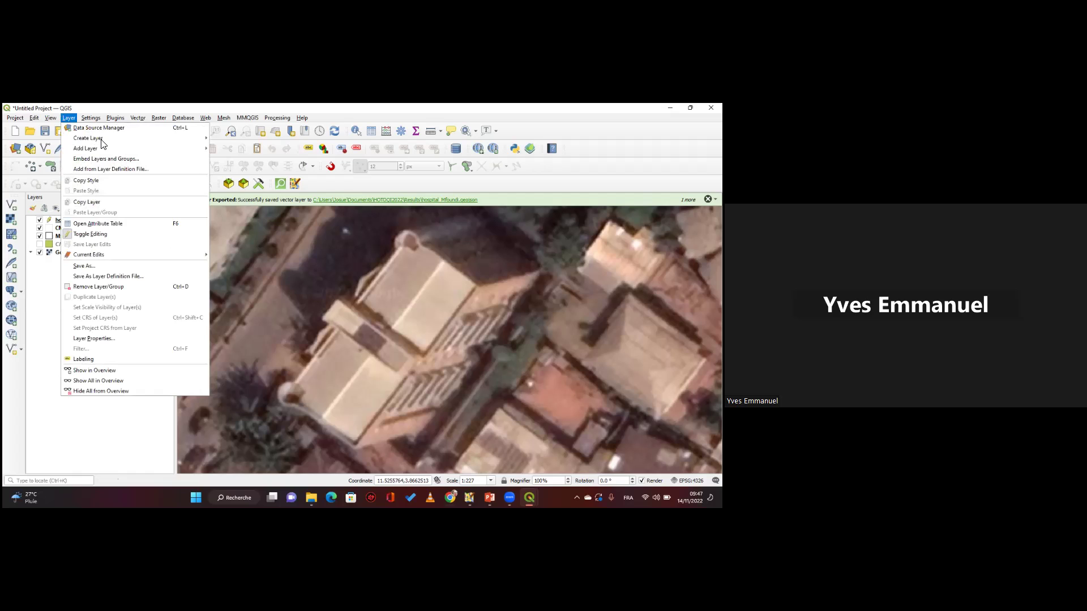
pyautogui.moveTo(102, 143)
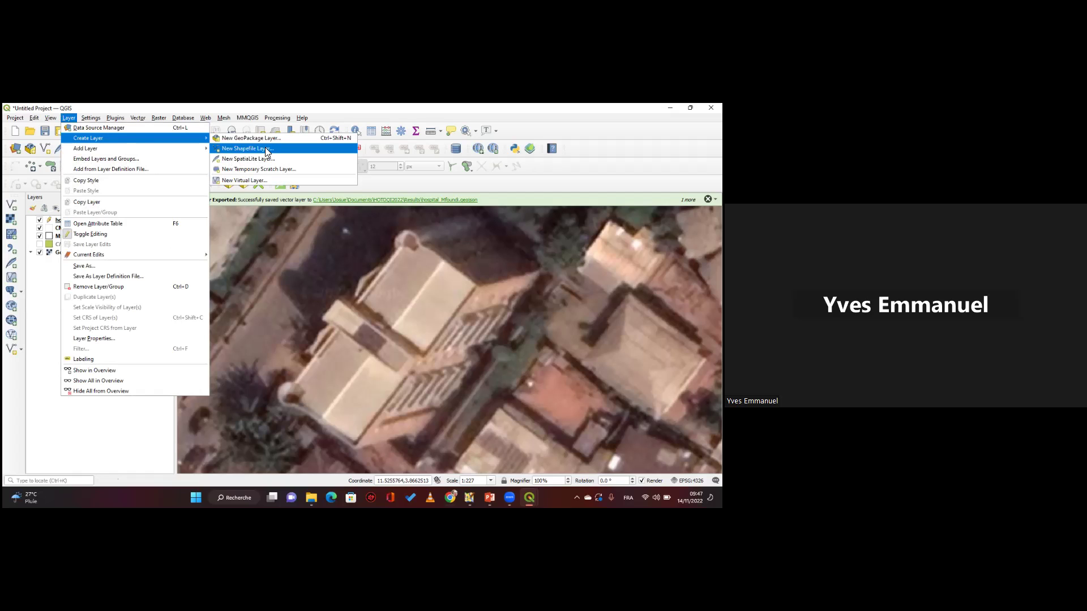
pyautogui.click(266, 151)
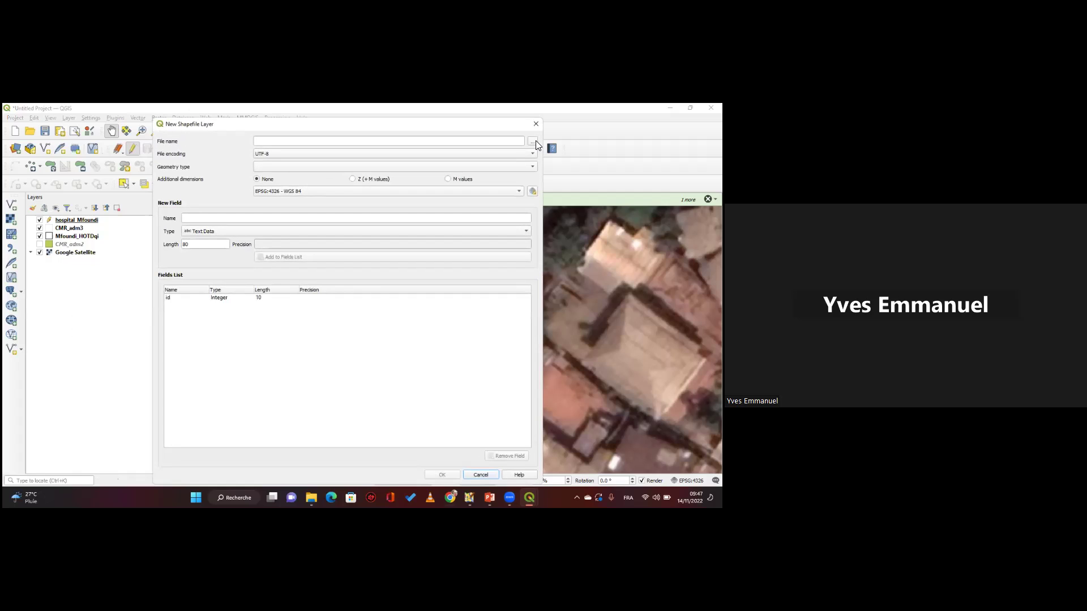
pyautogui.click(535, 140)
pyautogui.write('Building')
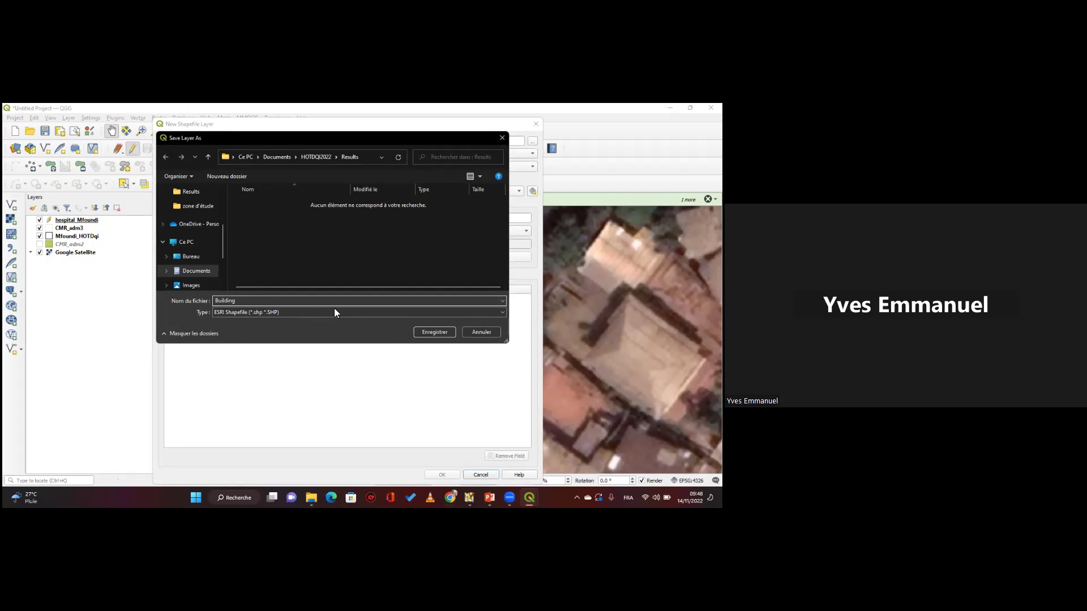
pyautogui.click(433, 332)
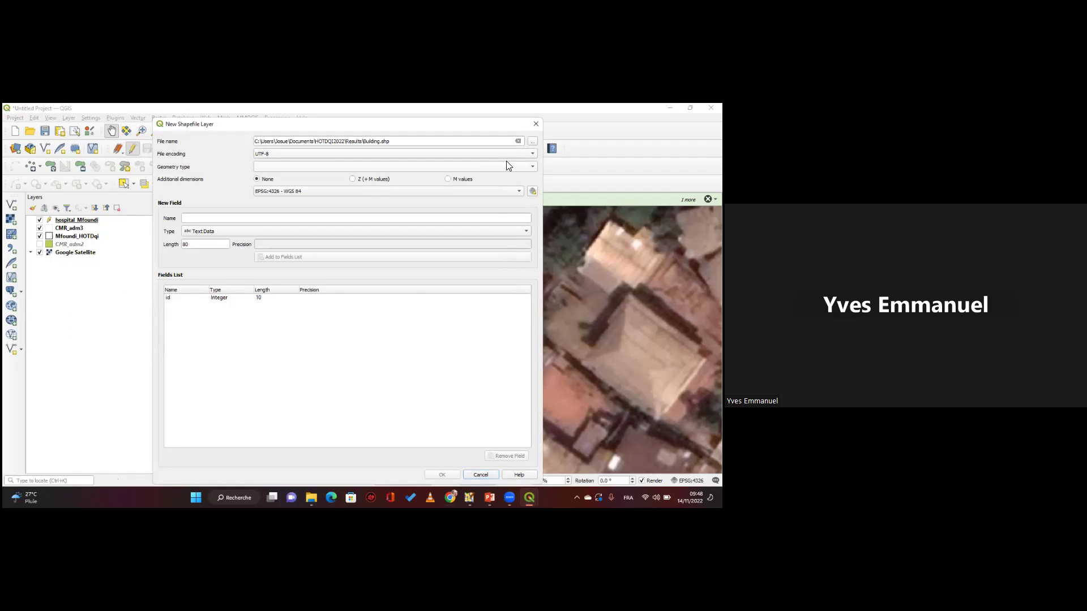
# Create the Building shapefile with Polygon geometry and the EPSG:32632 - WGS 84 / UTM zone 32N coordinate system.
pyautogui.click(519, 169)
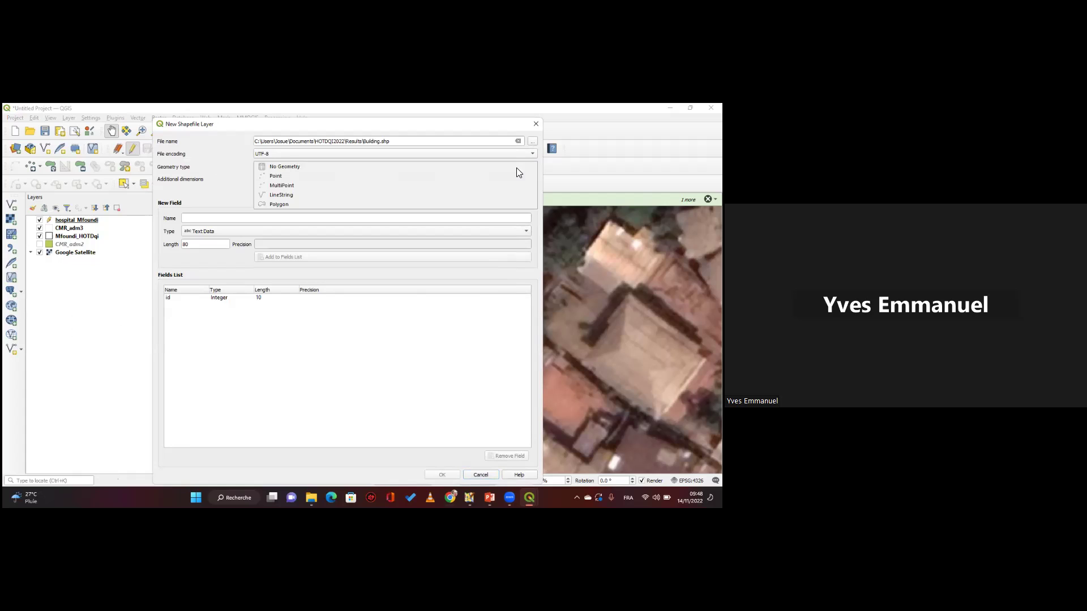
pyautogui.click(278, 204)
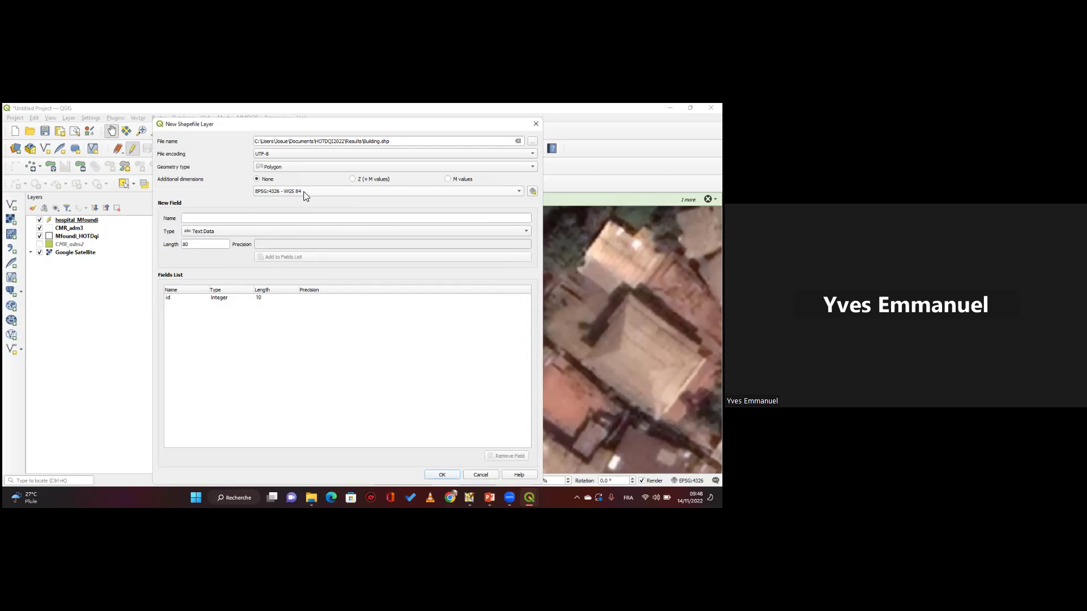
pyautogui.moveTo(308, 193)
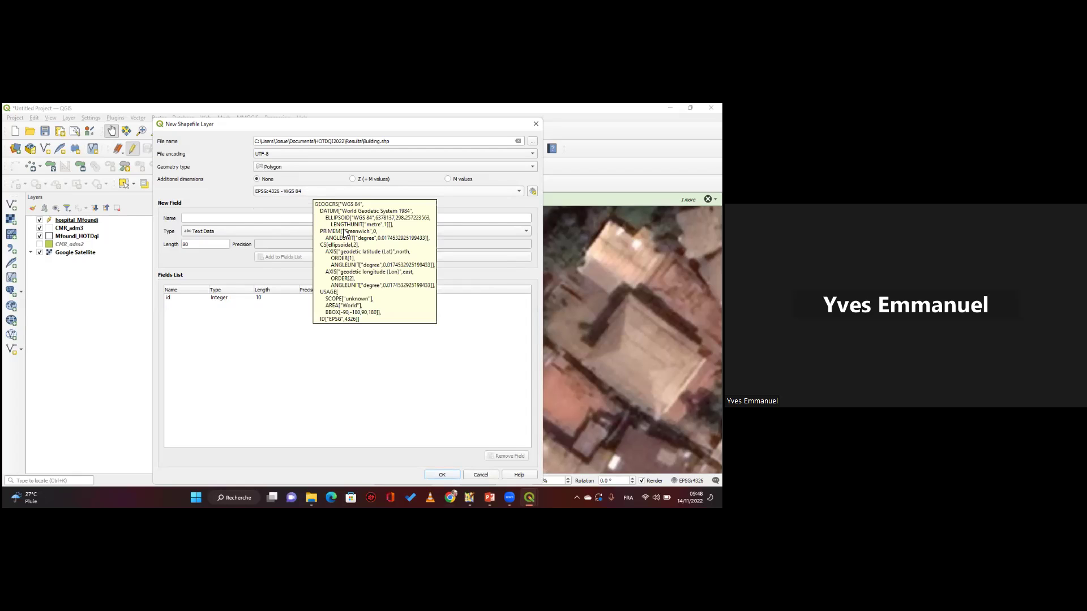
pyautogui.click(306, 193)
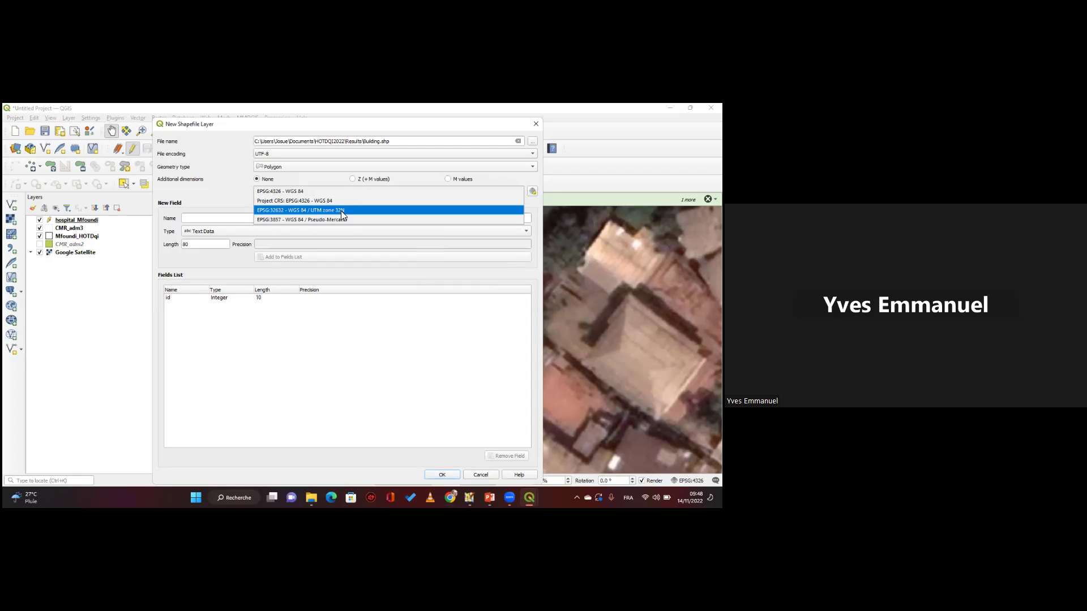
pyautogui.click(341, 210)
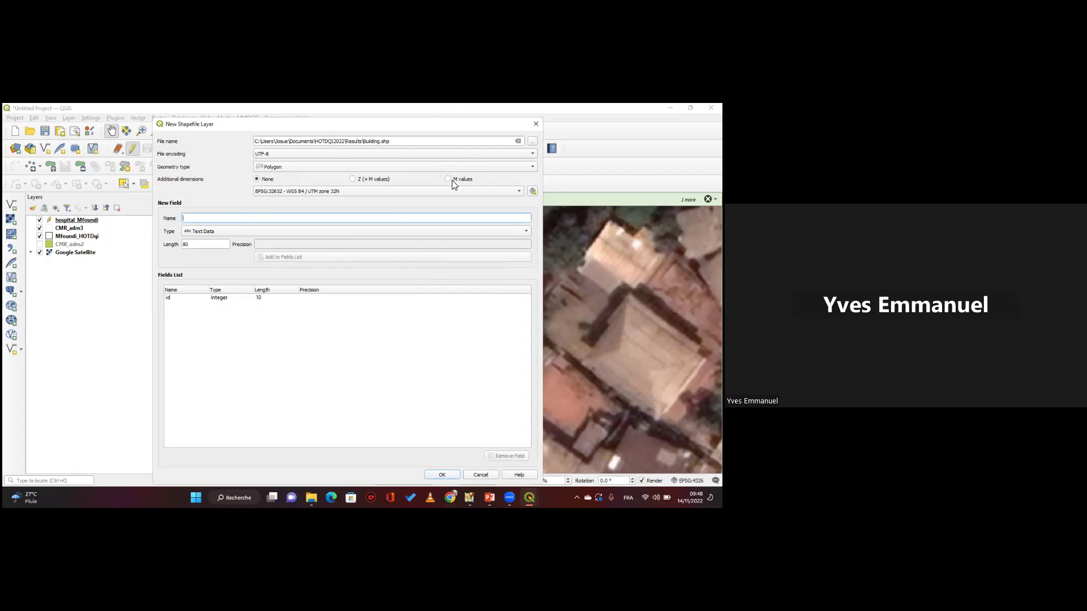
pyautogui.moveTo(453, 117); pyautogui.dragTo(453, 180)
pyautogui.moveTo(452, 180); pyautogui.dragTo(454, 108)
pyautogui.click(445, 408)
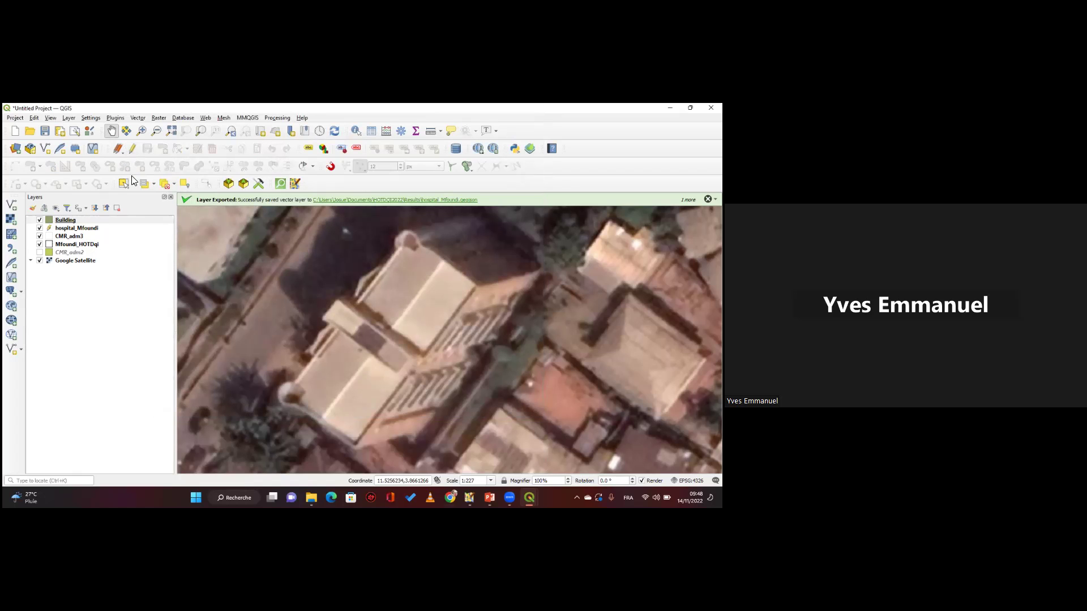
# Enable editing on the Building layer, stop editing hospital_Mfoundi, and make Building the active layer.
pyautogui.click(122, 151)
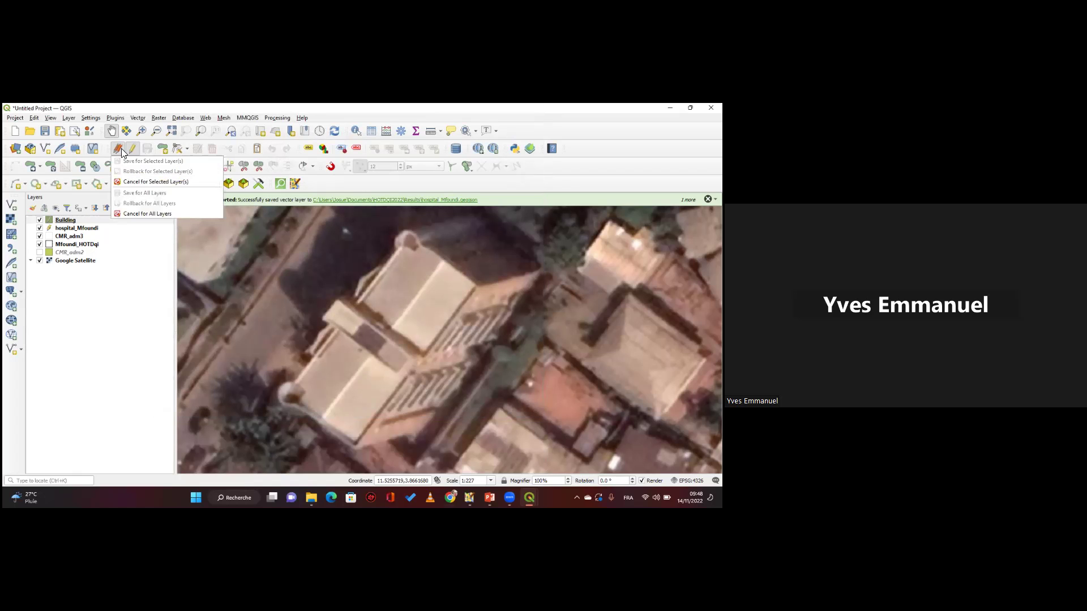
pyautogui.click(125, 150)
pyautogui.click(77, 244)
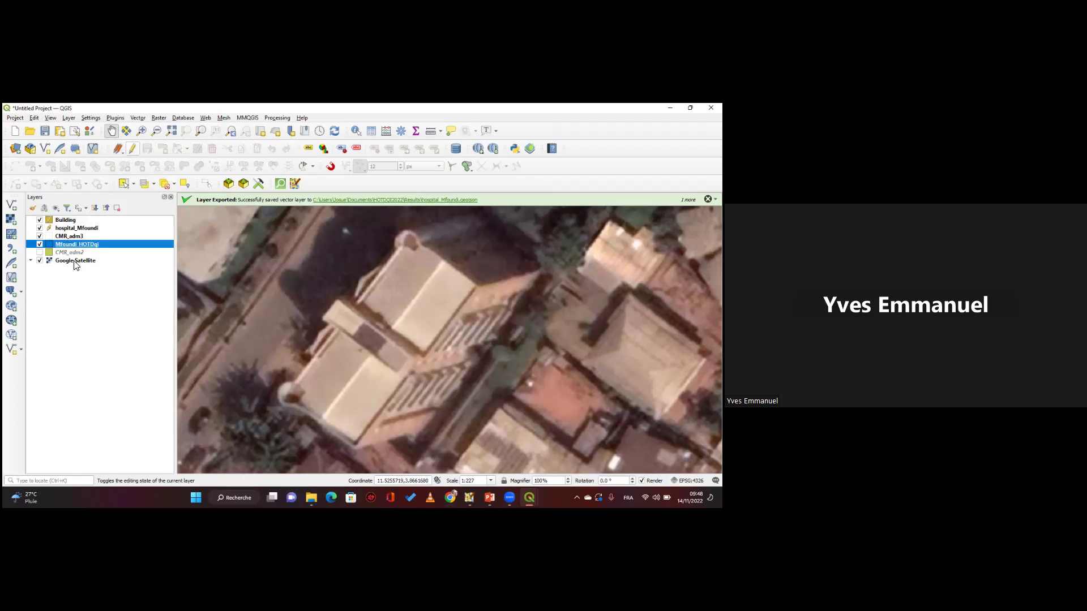
pyautogui.click(73, 227)
pyautogui.click(131, 150)
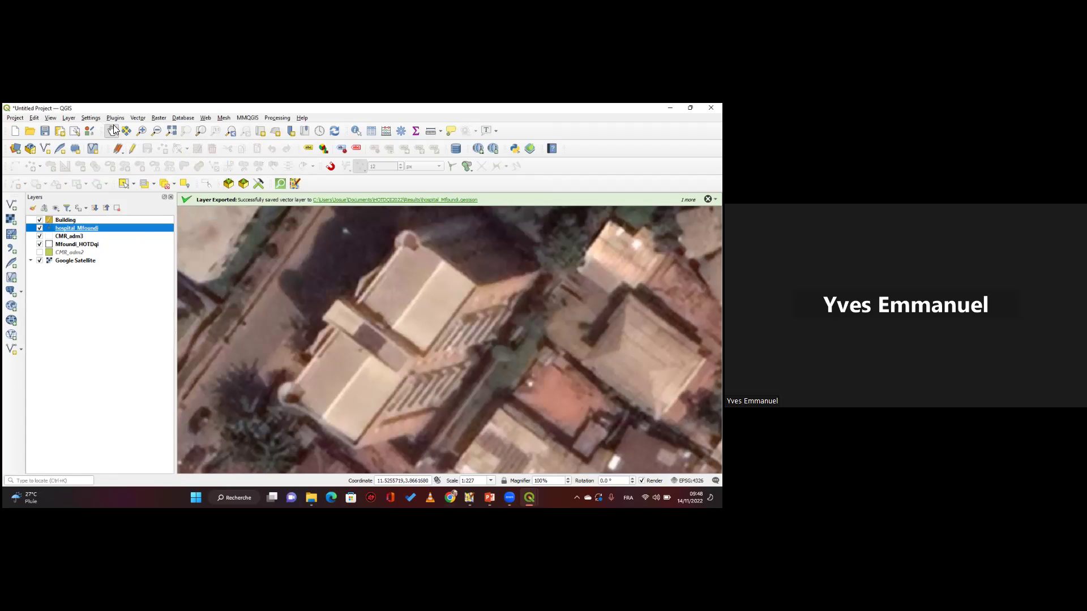
pyautogui.press('Up')
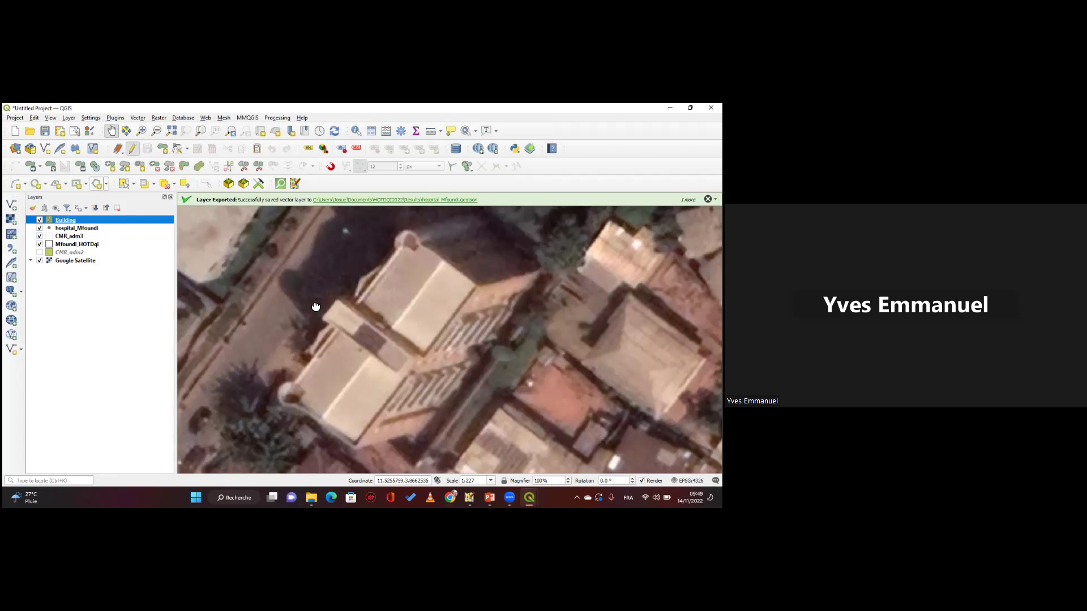
pyautogui.moveTo(292, 289); pyautogui.dragTo(195, 242)
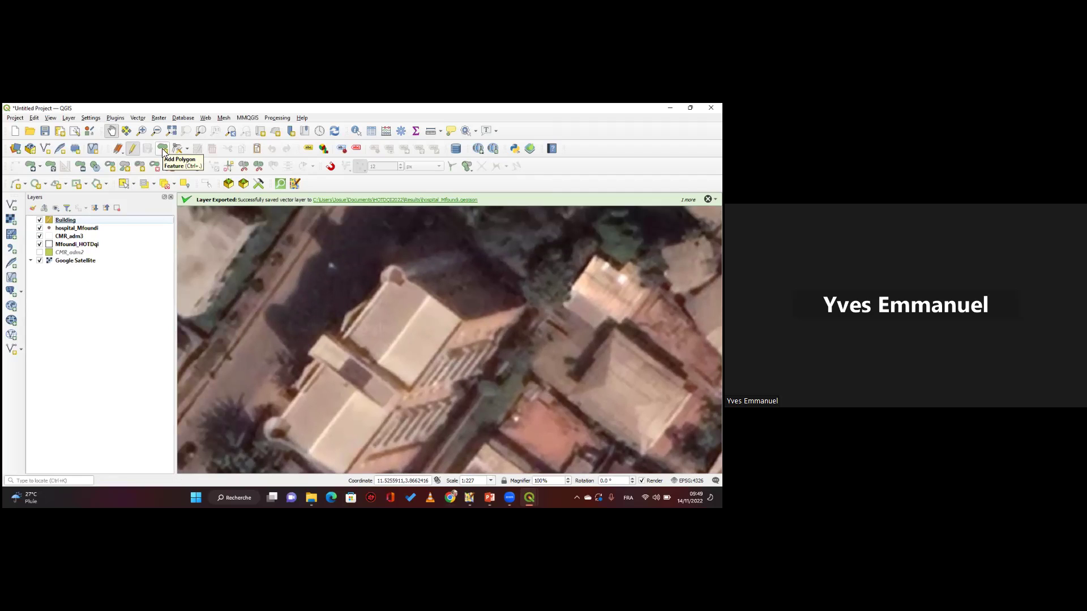
# Digitize the upper pale roof of the large building as a four-corner polygon in the Building layer, leaving its id empty.
pyautogui.click(163, 151)
pyautogui.click(162, 146)
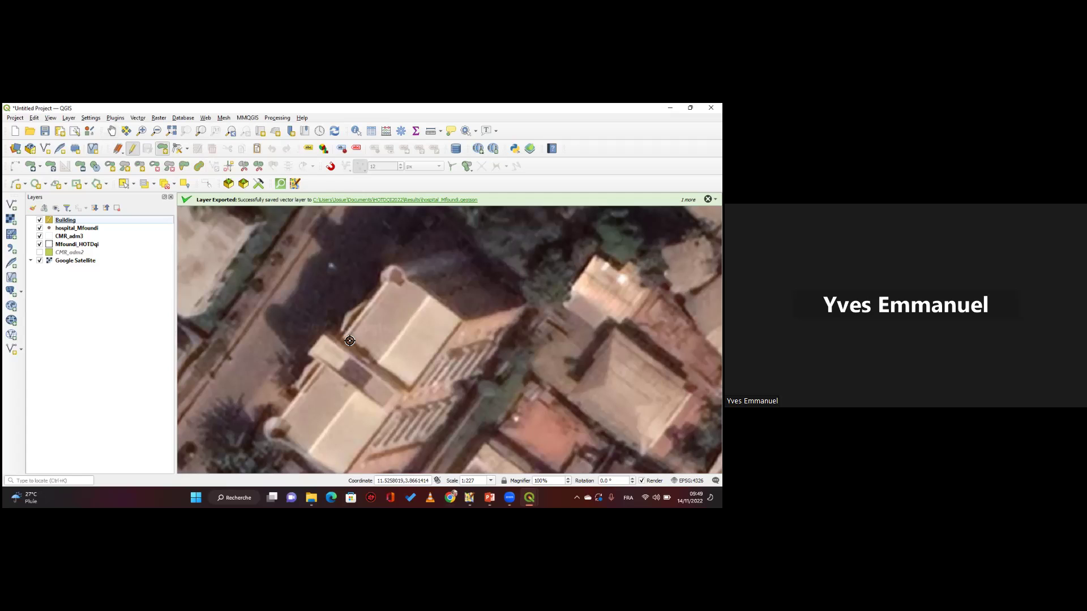
pyautogui.click(411, 389)
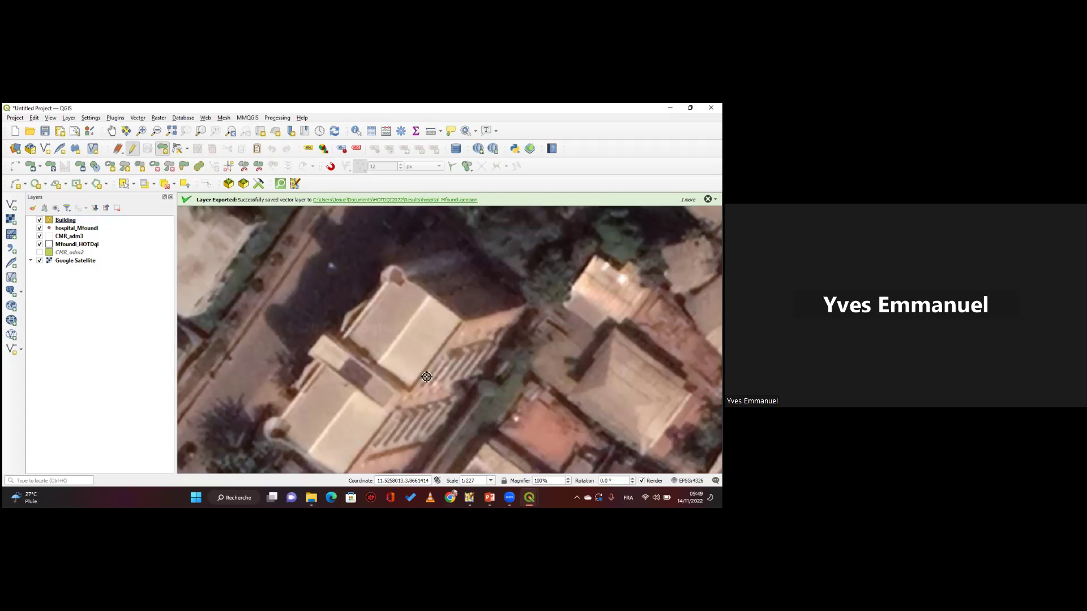
pyautogui.click(462, 321)
pyautogui.click(396, 264)
pyautogui.click(397, 263)
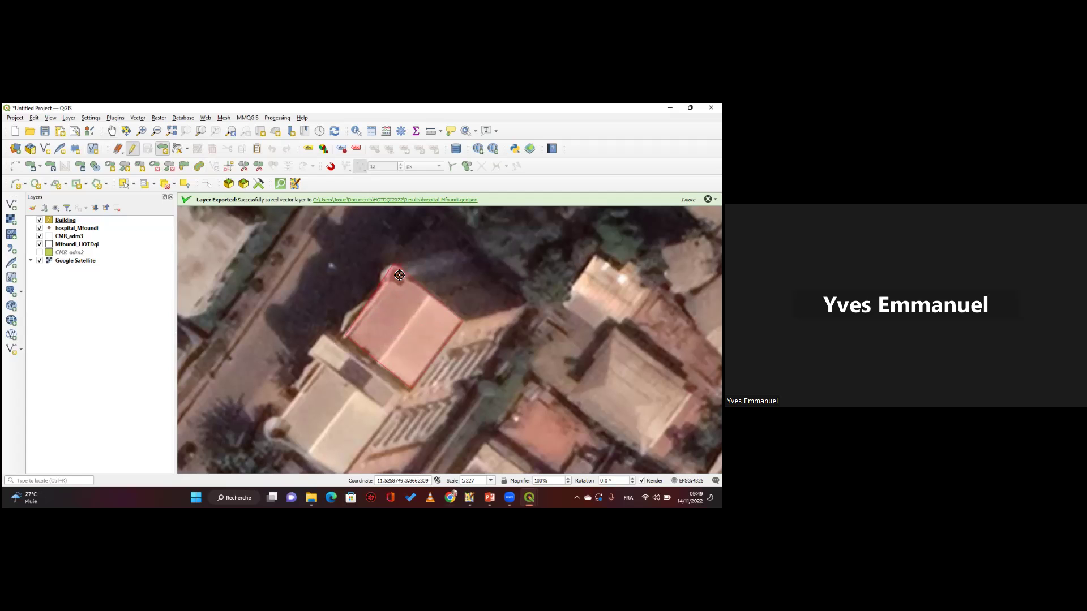
pyautogui.rightClick(396, 275)
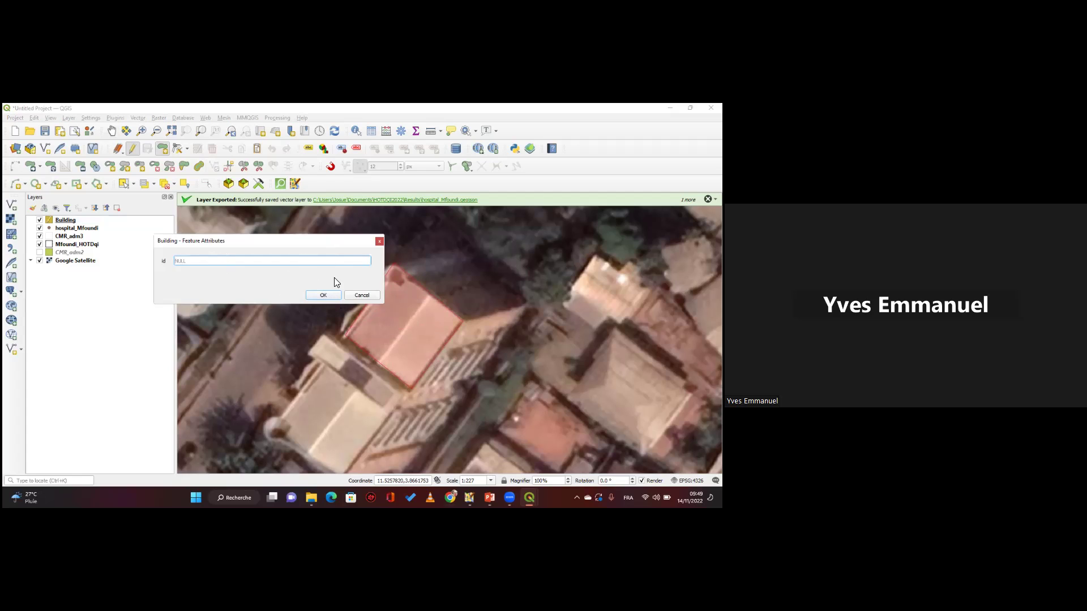
pyautogui.click(323, 295)
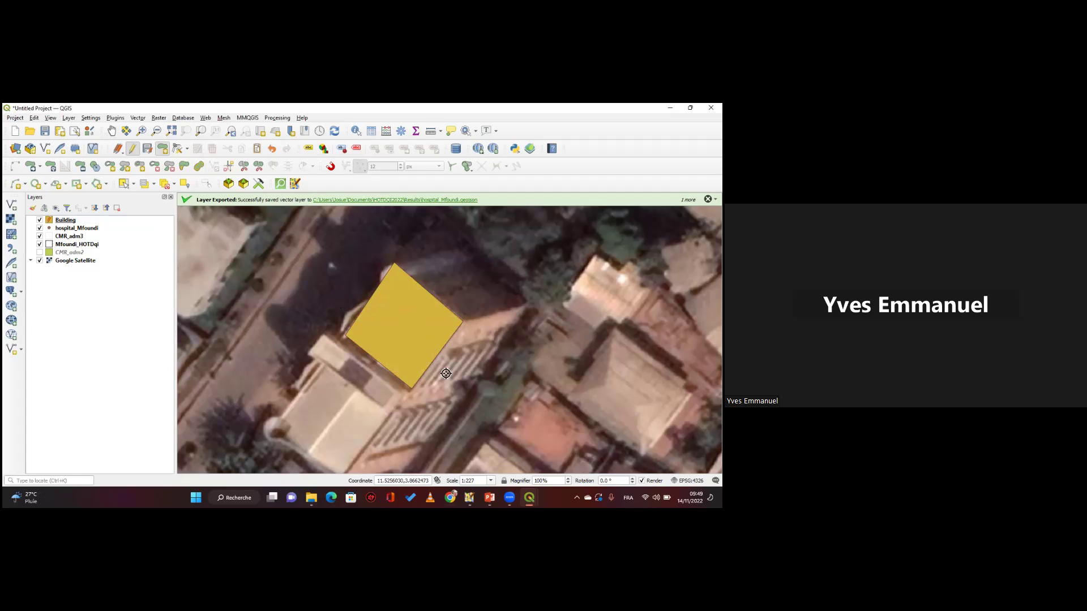
# Digitize the building's lower pale roof, including its narrow projecting strip, as a second Building polygon with an empty id.
pyautogui.click(111, 131)
pyautogui.moveTo(383, 436); pyautogui.dragTo(388, 328)
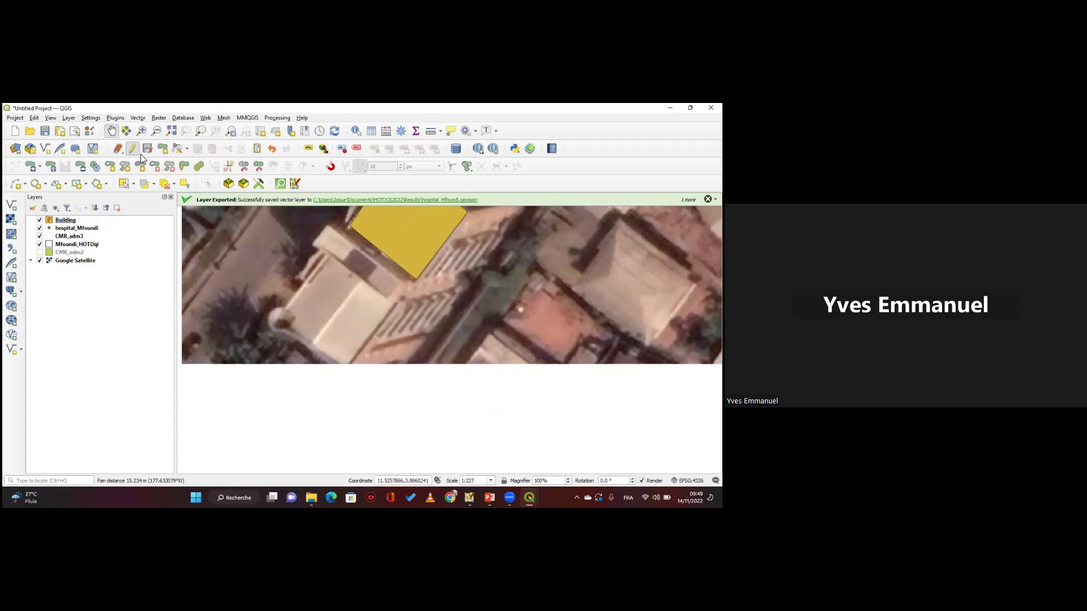
pyautogui.click(162, 148)
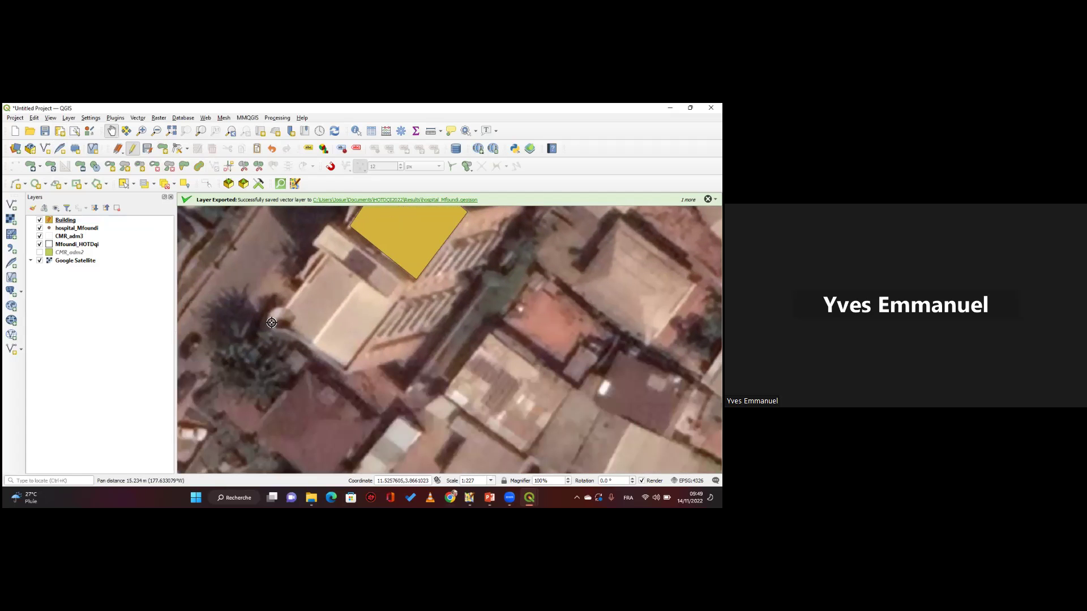
pyautogui.click(348, 372)
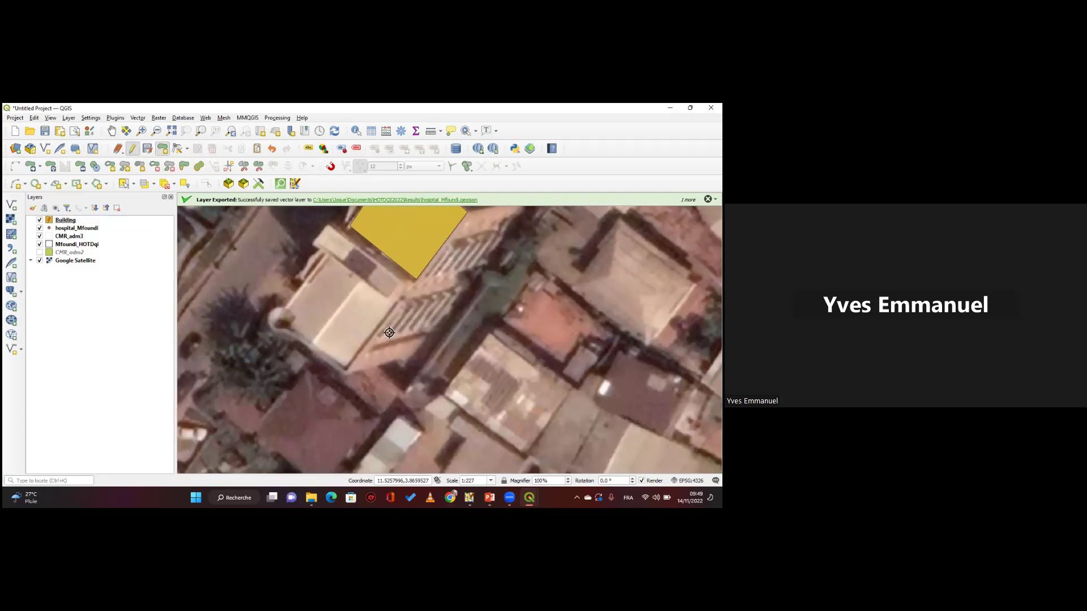
pyautogui.click(404, 302)
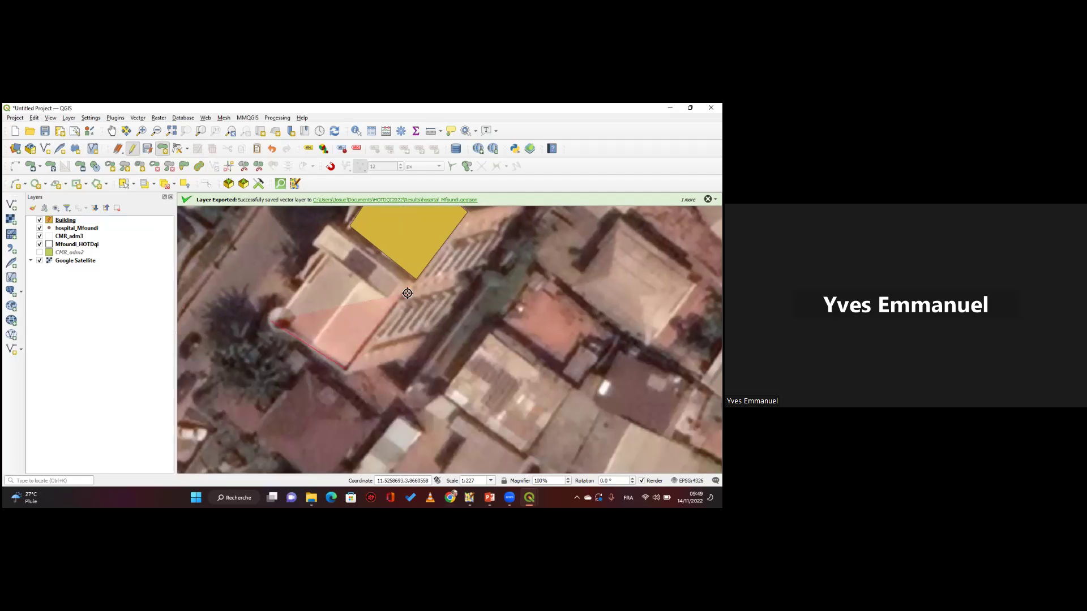
pyautogui.click(331, 225)
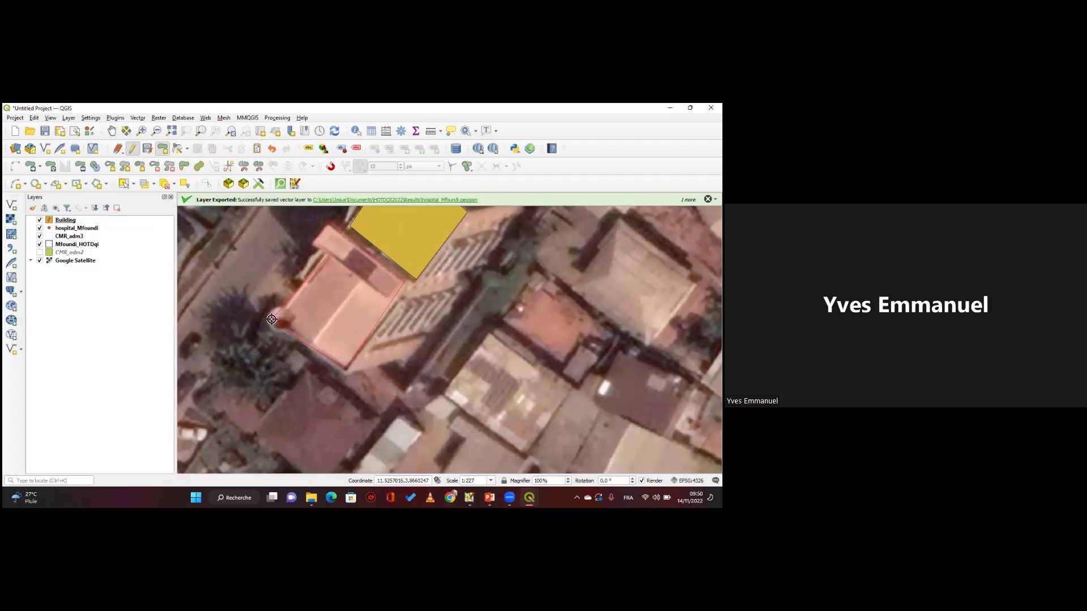
pyautogui.rightClick(272, 320)
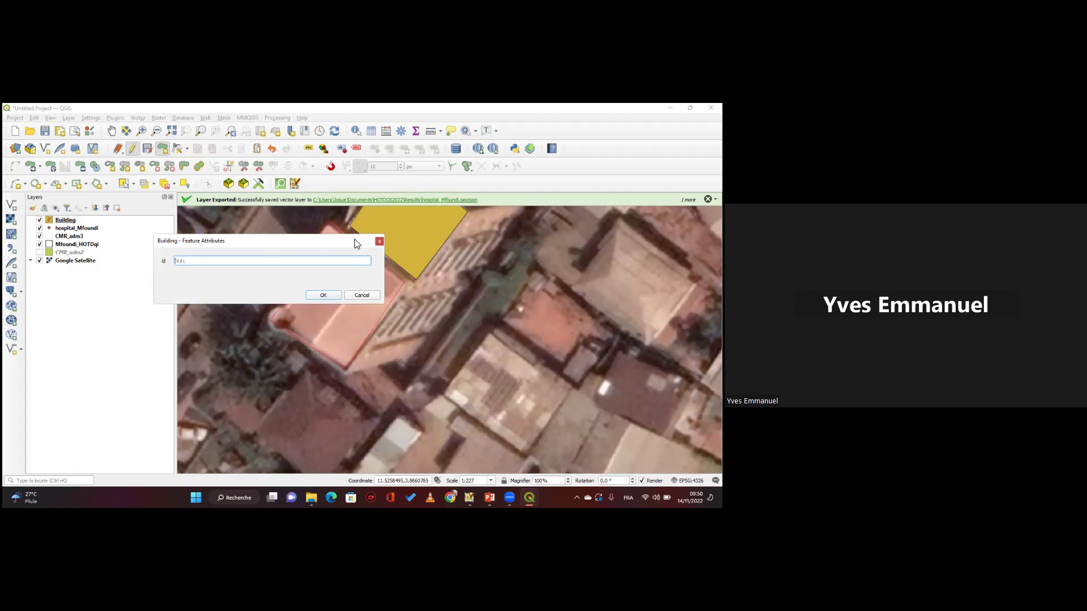
pyautogui.moveTo(356, 243); pyautogui.dragTo(364, 333)
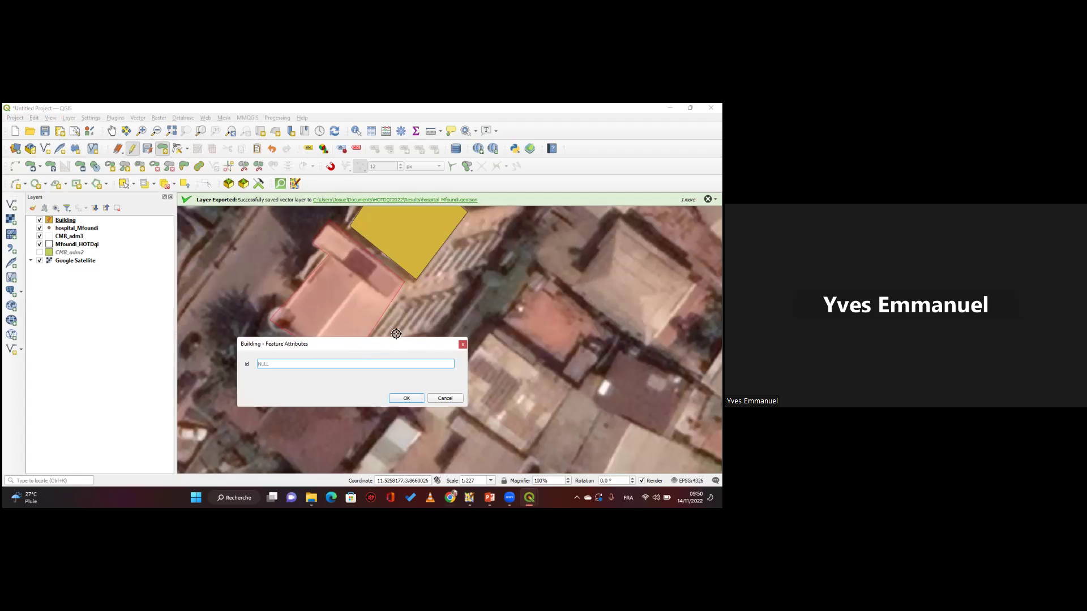
pyautogui.moveTo(363, 343); pyautogui.dragTo(455, 339)
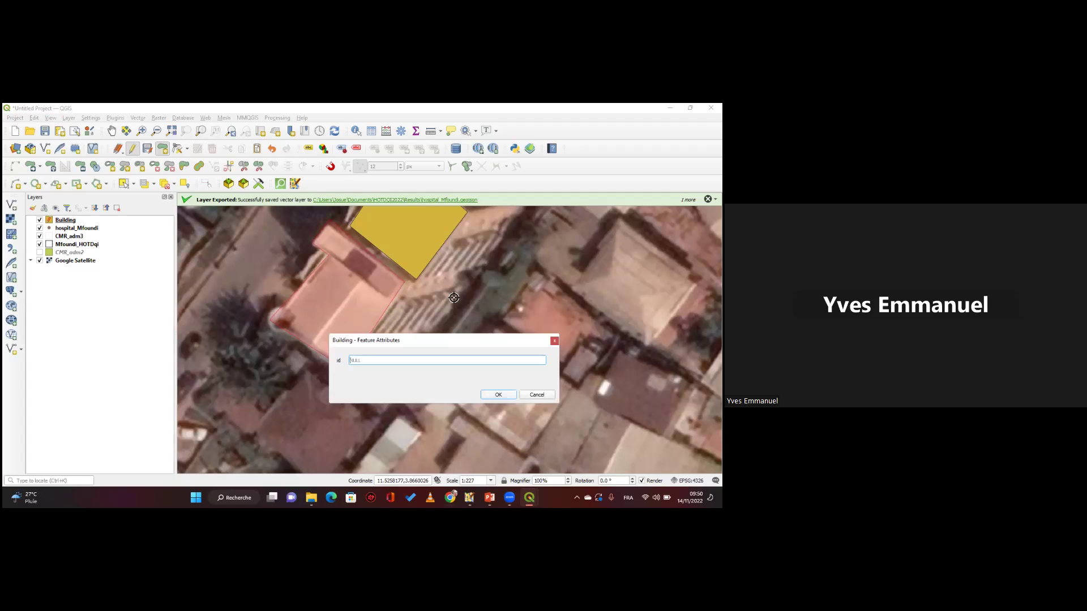
pyautogui.press('Return')
# Inspect the gap between the two digitized roof polygons, and enable snapping with a 12 px tolerance.
pyautogui.scroll(-1, 324, 314)
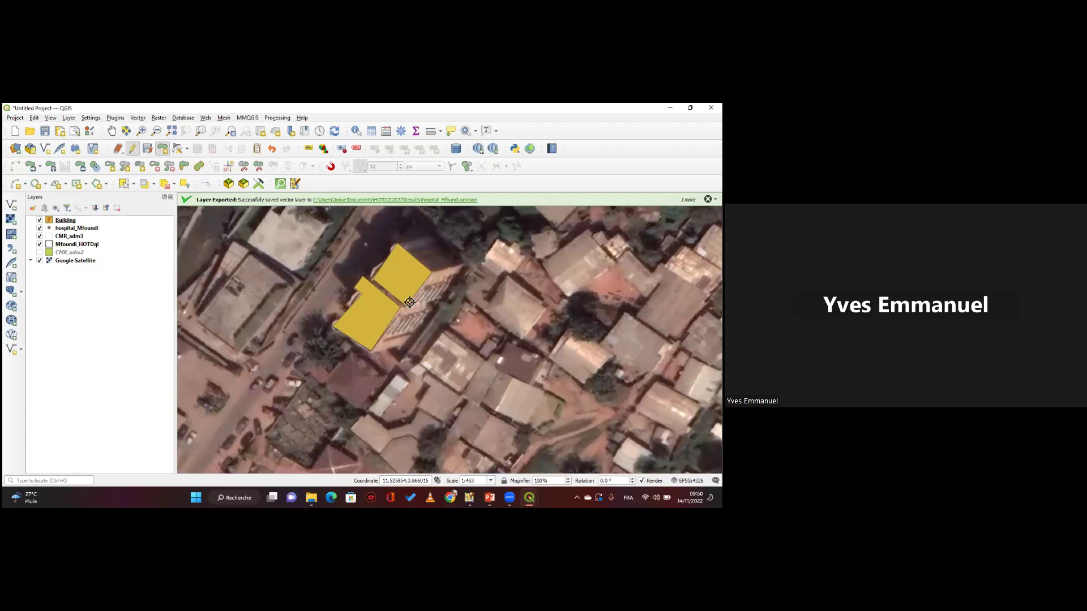
pyautogui.scroll(-1, 393, 345)
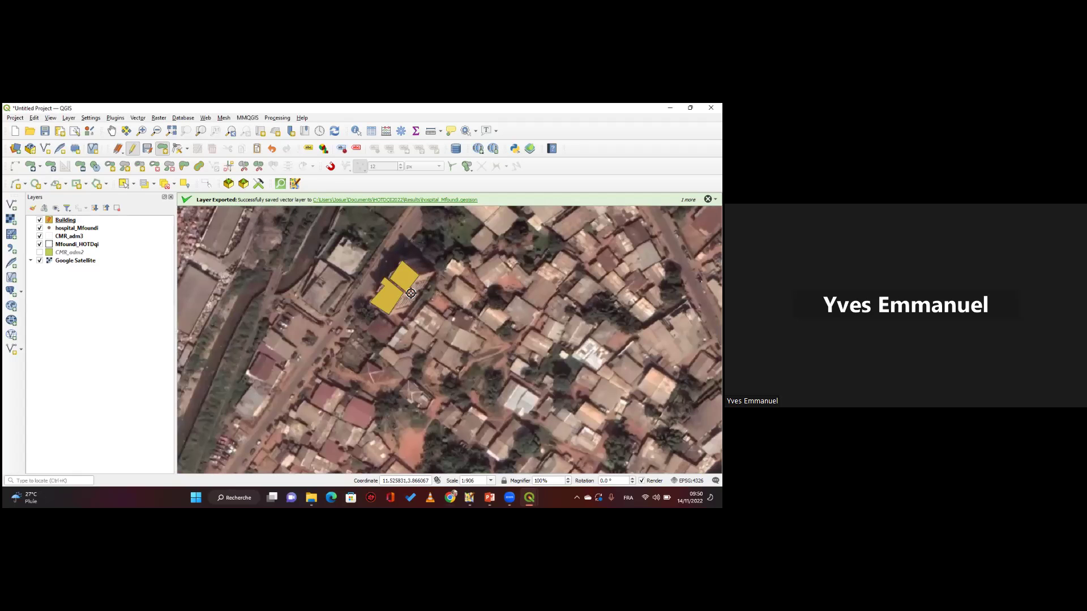
pyautogui.scroll(3, 410, 292)
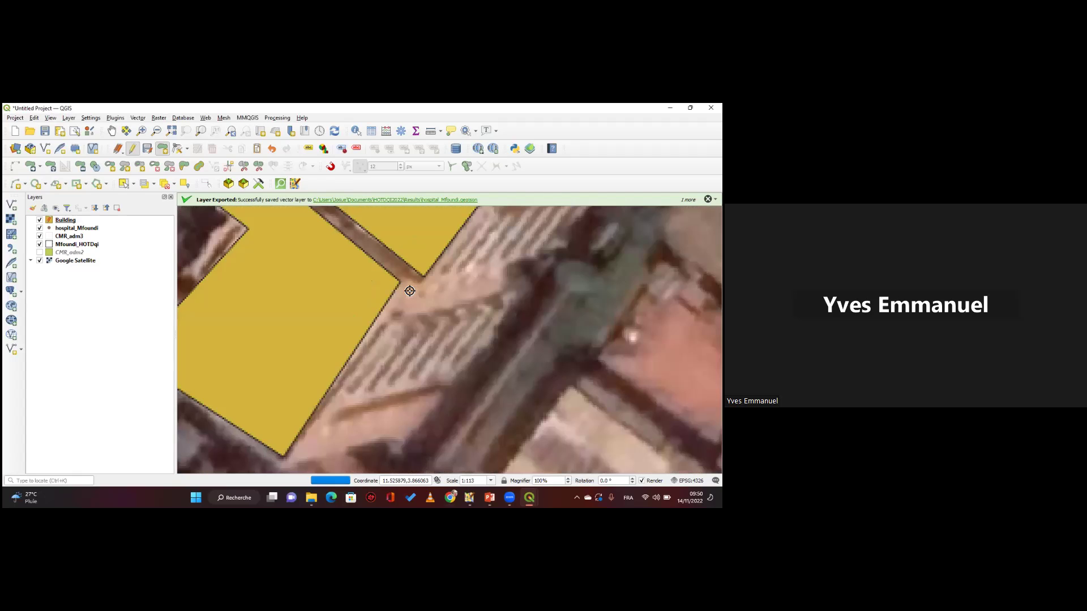
pyautogui.scroll(-1, 410, 291)
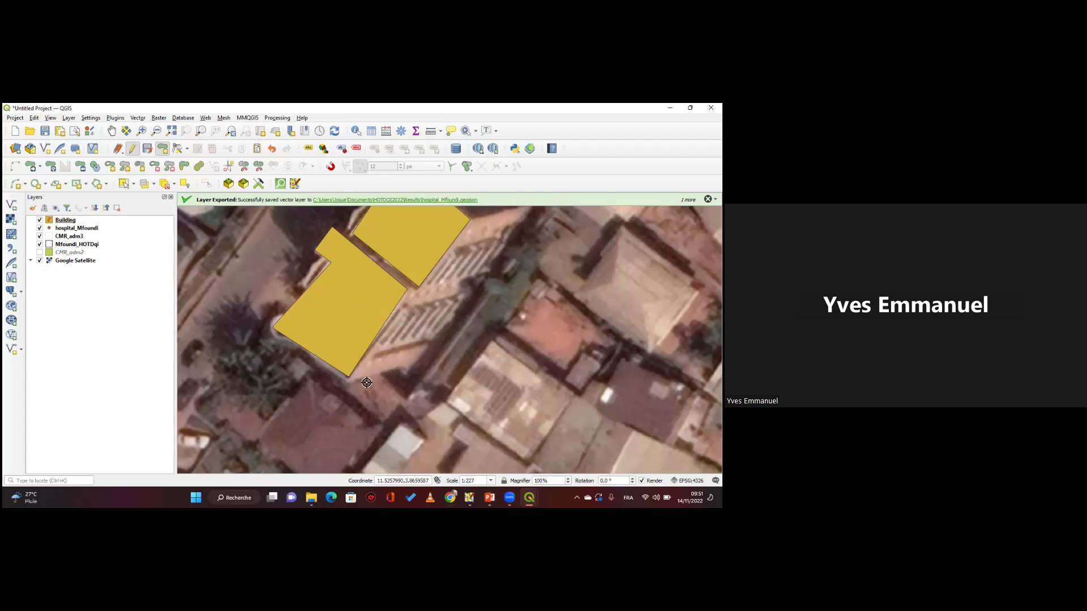
pyautogui.click(330, 166)
pyautogui.click(331, 166)
pyautogui.click(331, 165)
pyautogui.click(330, 165)
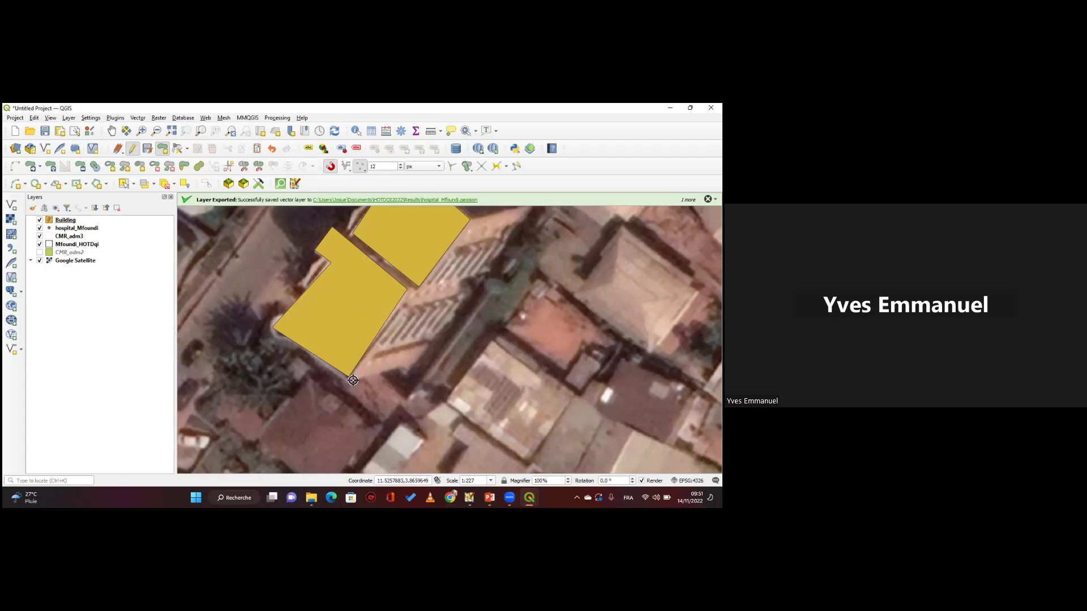
# Digitize a third Building polygon over the striped facade area, snapped along the lower roof polygon's shared edge, with an empty id.
pyautogui.click(404, 425)
pyautogui.click(487, 322)
pyautogui.click(411, 292)
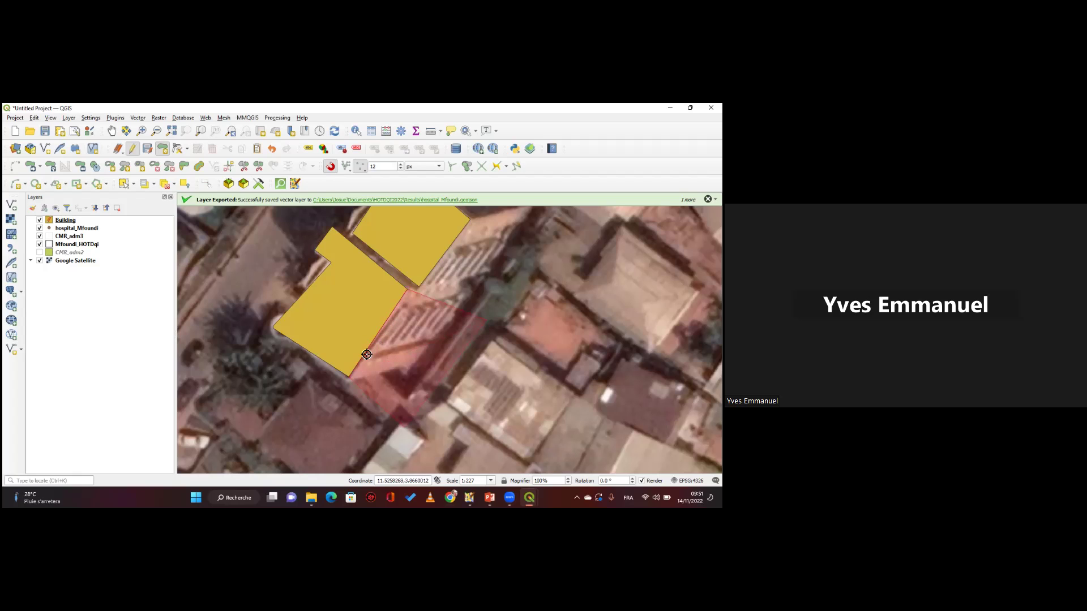
pyautogui.click(349, 377)
pyautogui.rightClick(348, 376)
pyautogui.click(502, 394)
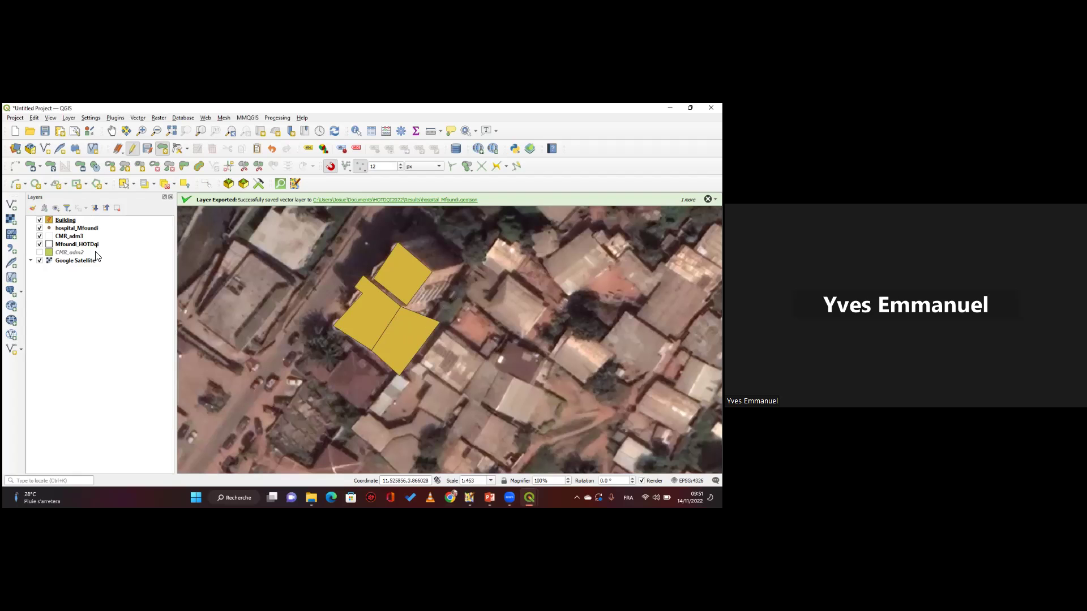
# Hide the Building layer, and remove it from the project, discarding its unsaved edits.
pyautogui.click(47, 221)
pyautogui.click(40, 219)
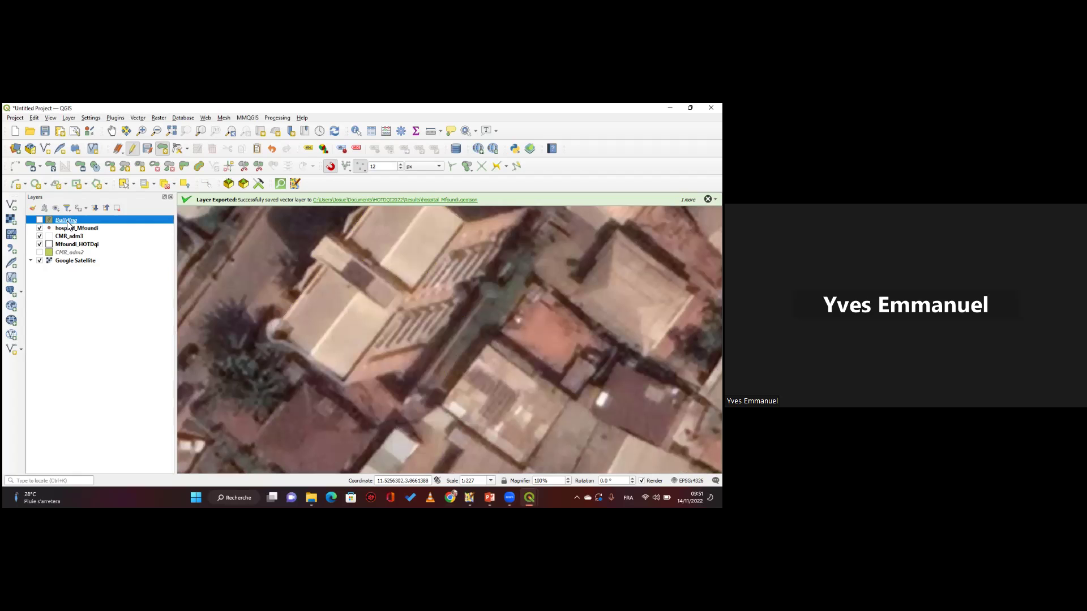
pyautogui.rightClick(68, 223)
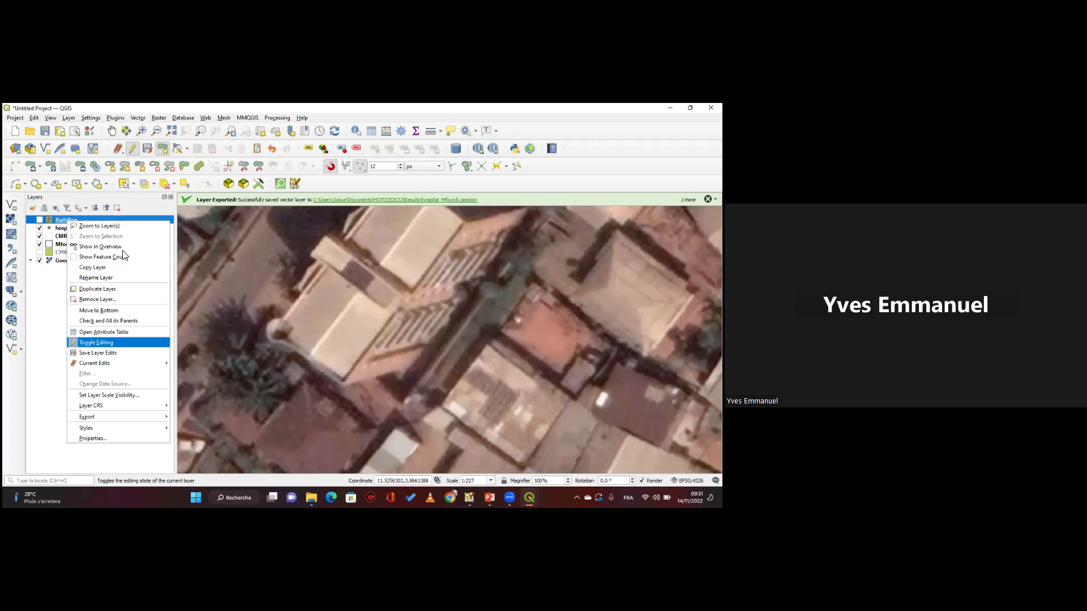
pyautogui.click(98, 299)
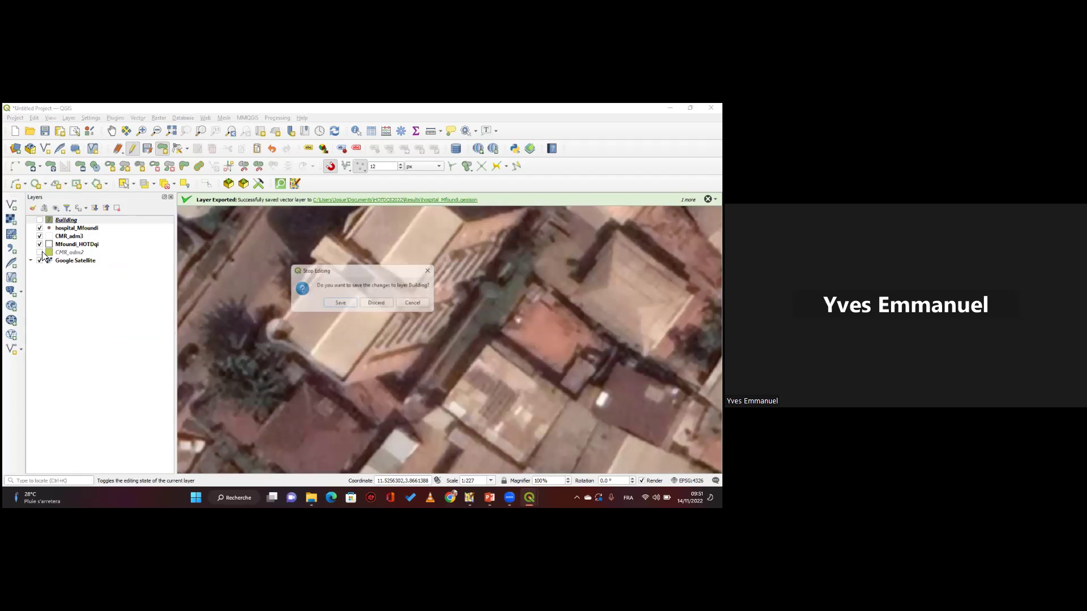
pyautogui.click(376, 303)
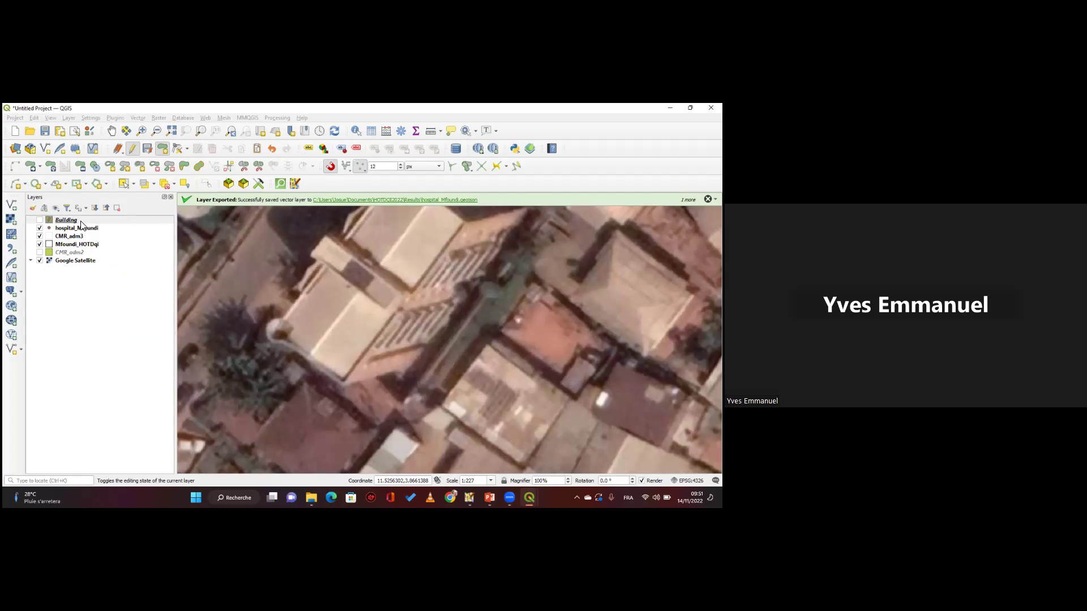
pyautogui.click(347, 308)
# Hide the Google Satellite basemap and frame the map on the Mfoundi_HOTDqi layer.
pyautogui.click(39, 252)
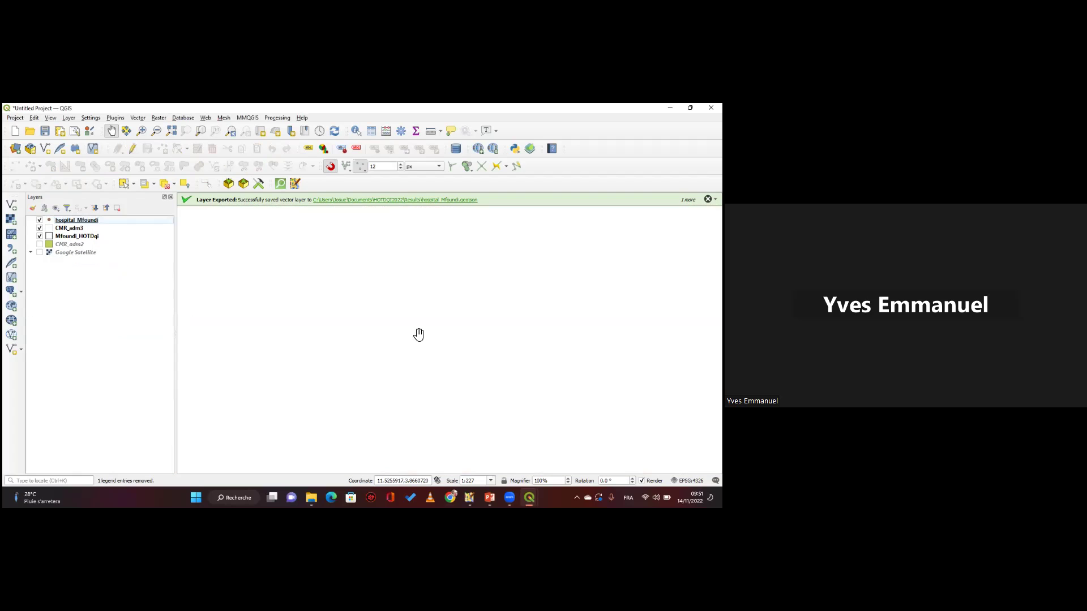
pyautogui.rightClick(66, 236)
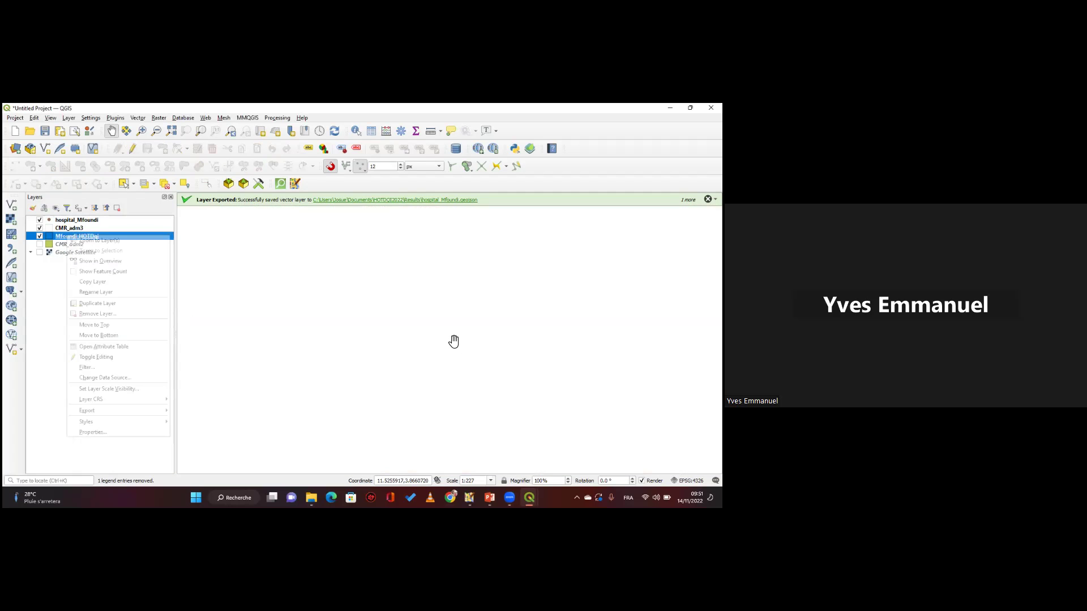
pyautogui.moveTo(399, 335); pyautogui.dragTo(341, 315)
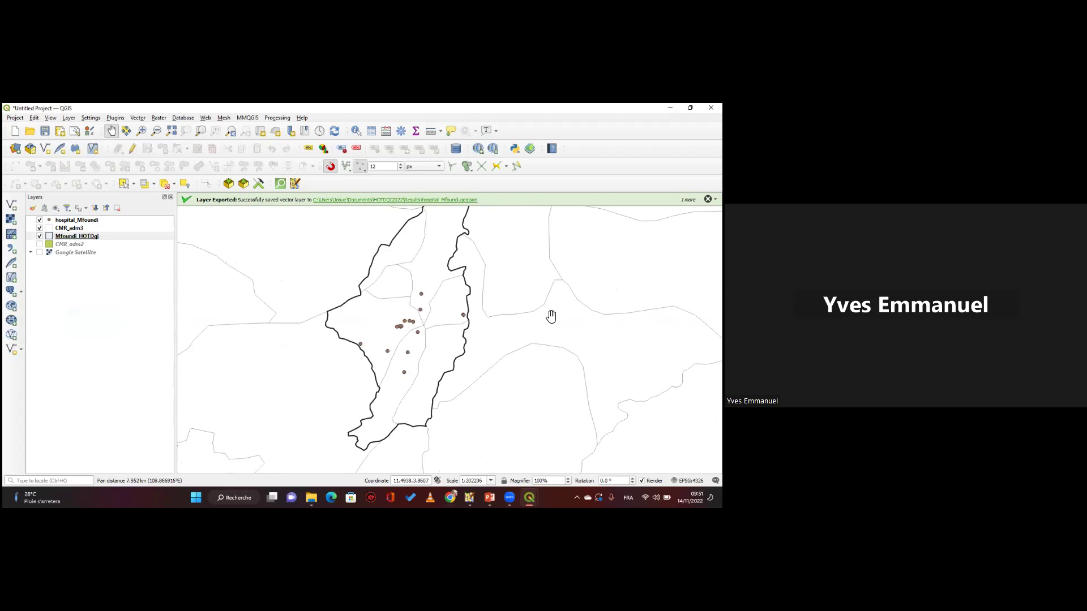
pyautogui.scroll(-1, 423, 311)
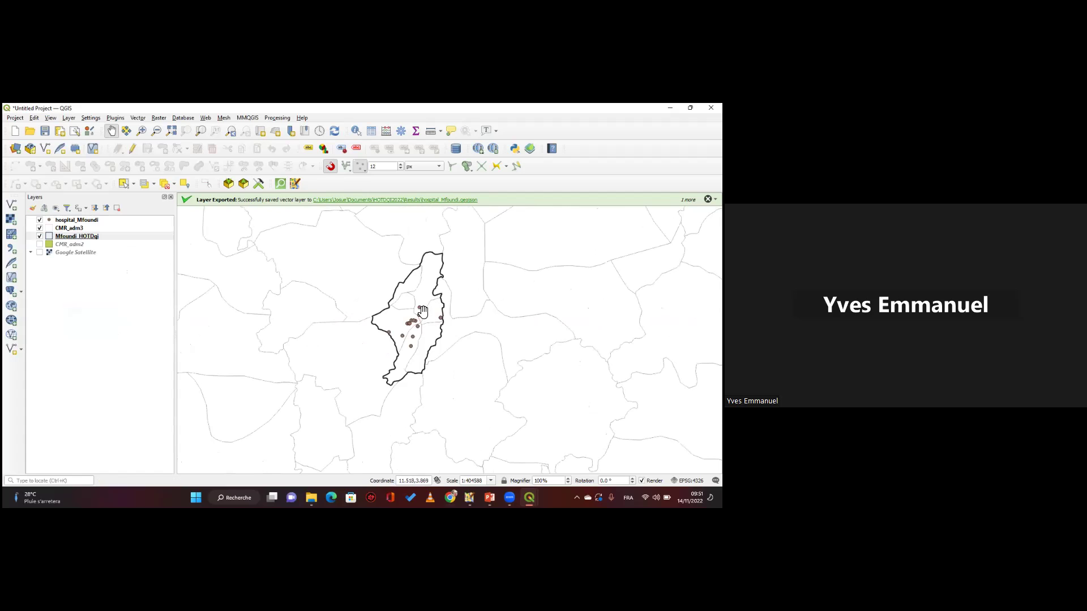
pyautogui.scroll(1, 461, 326)
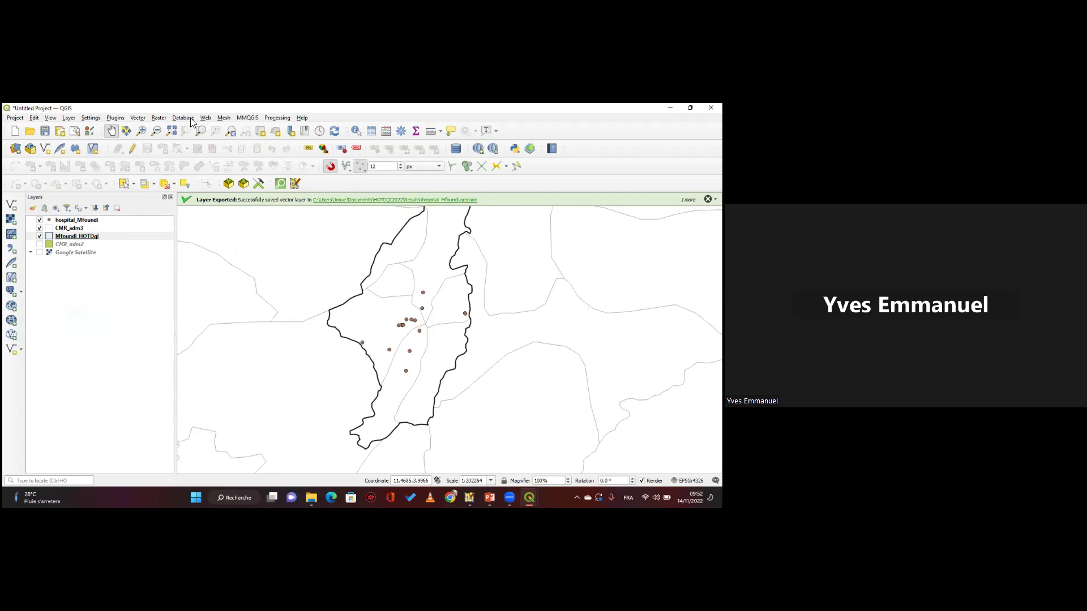
# Start a QuickOSM quick query with the key building and the value yes.
pyautogui.click(280, 184)
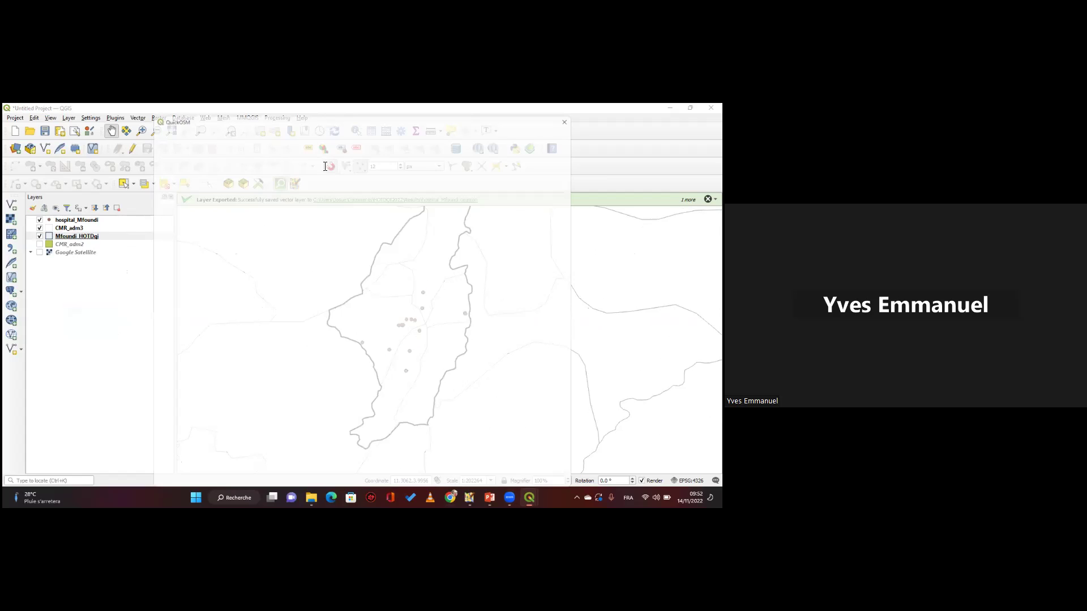
pyautogui.write('bui')
pyautogui.press('Down')
pyautogui.press('Return')
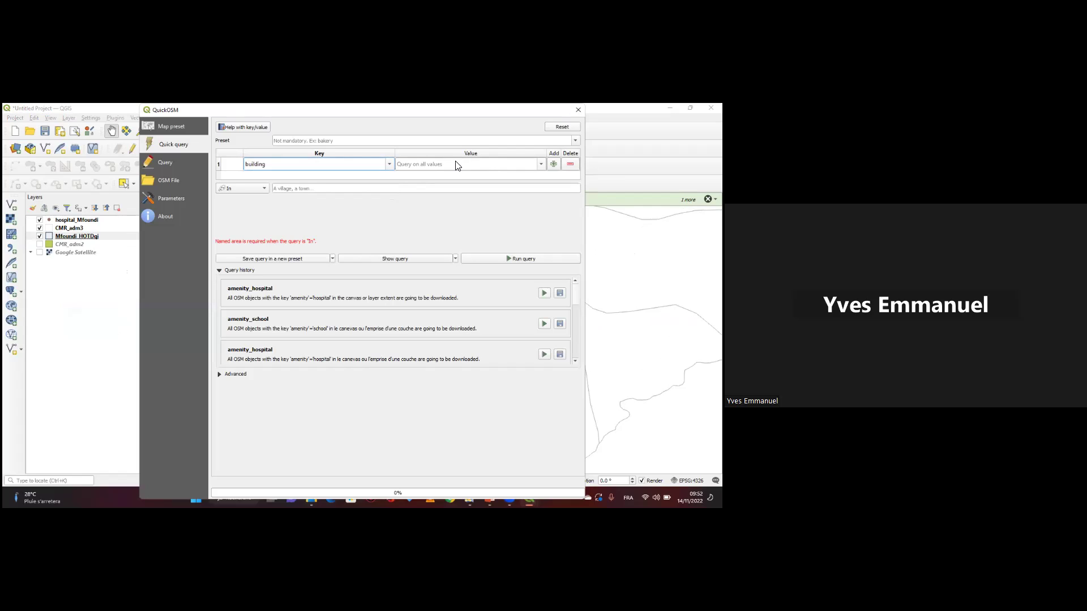
pyautogui.press('Tab')
pyautogui.write('yes')
# Limit the building query to the layer extent of Mfoundi_HOTDqi, and try to download the OpenStreetMap buildings.
pyautogui.click(242, 188)
pyautogui.press('Return')
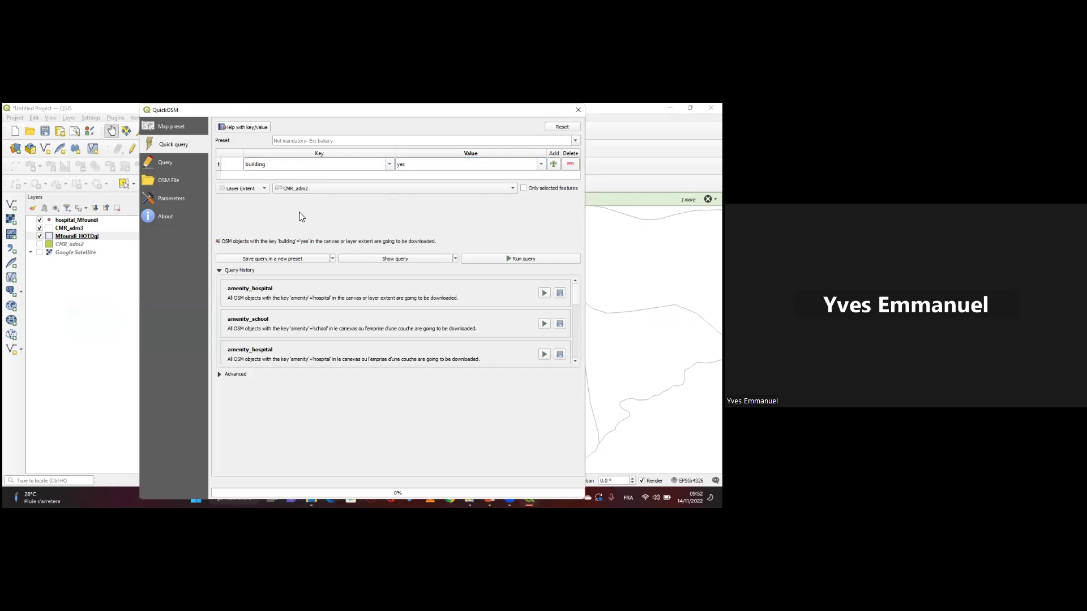
pyautogui.click(315, 190)
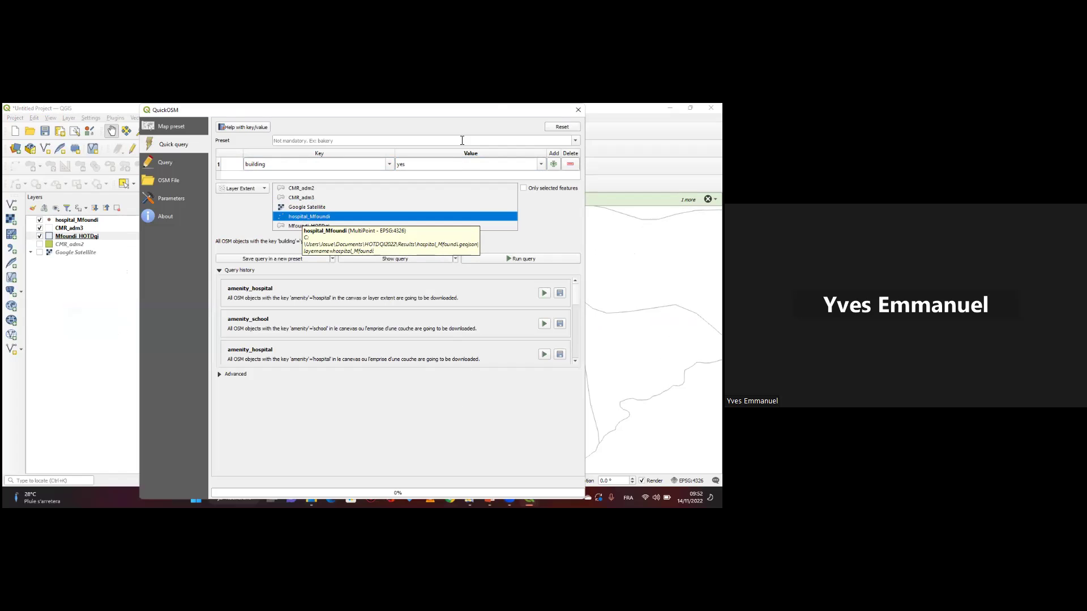
pyautogui.click(513, 225)
pyautogui.click(521, 262)
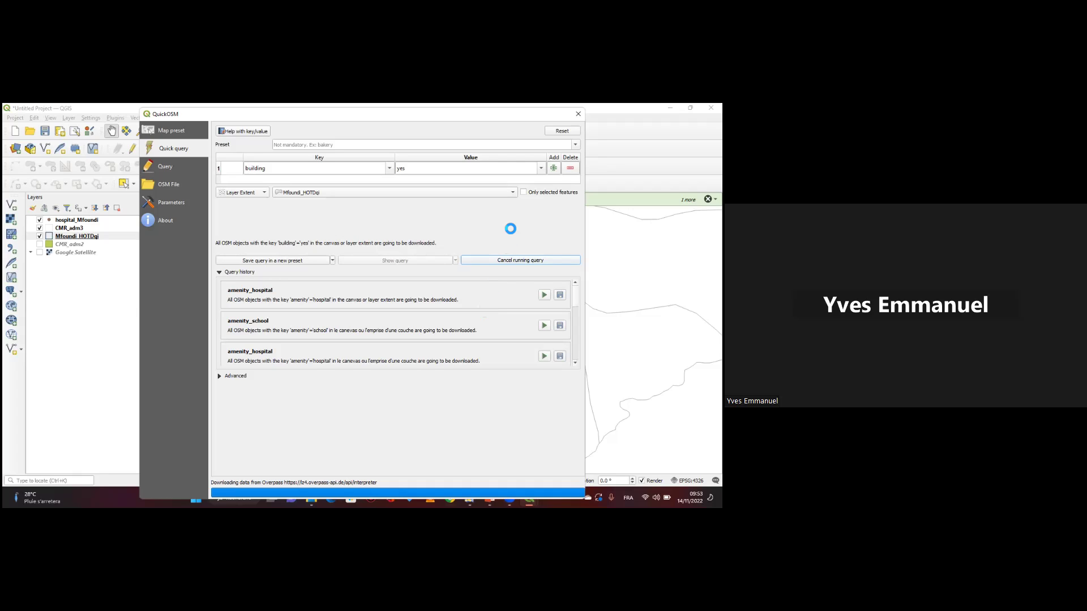
pyautogui.moveTo(463, 108)
pyautogui.mouseDown()
pyautogui.moveTo(469, 160)
pyautogui.moveTo(483, 112)
pyautogui.mouseUp()
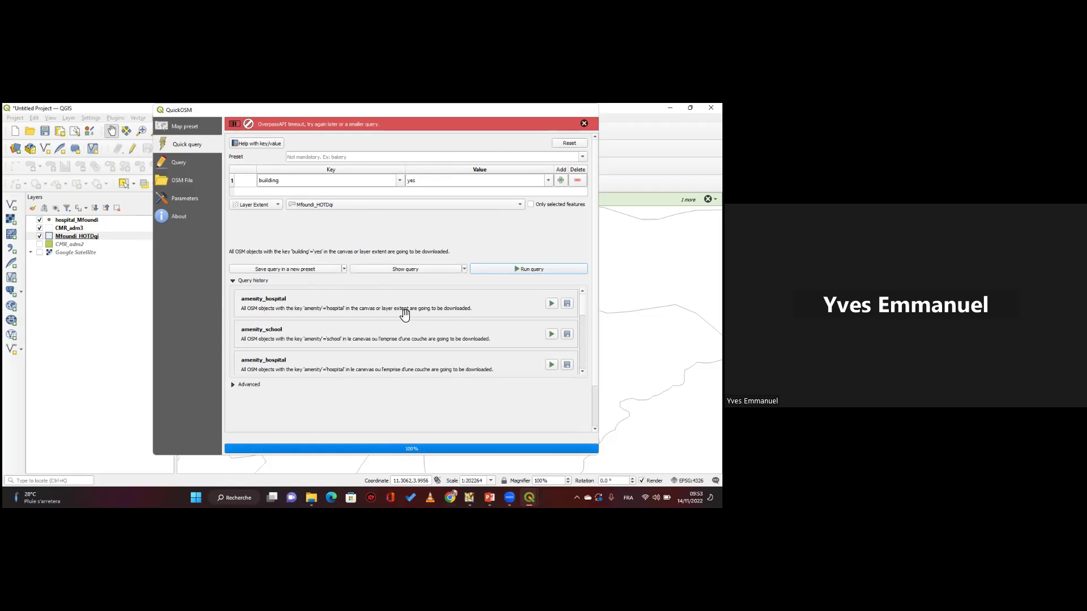
# Close the building query and label the hospital_Mfoundi points with single labels from the name:fr field.
pyautogui.press('Escape')
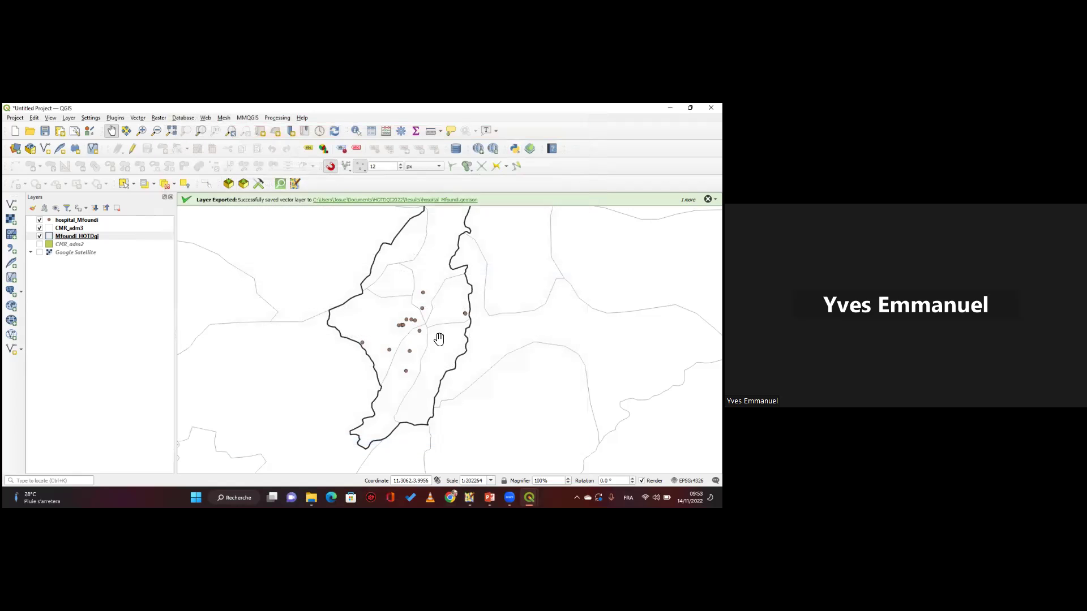
pyautogui.scroll(2, 449, 338)
pyautogui.scroll(-2, 440, 335)
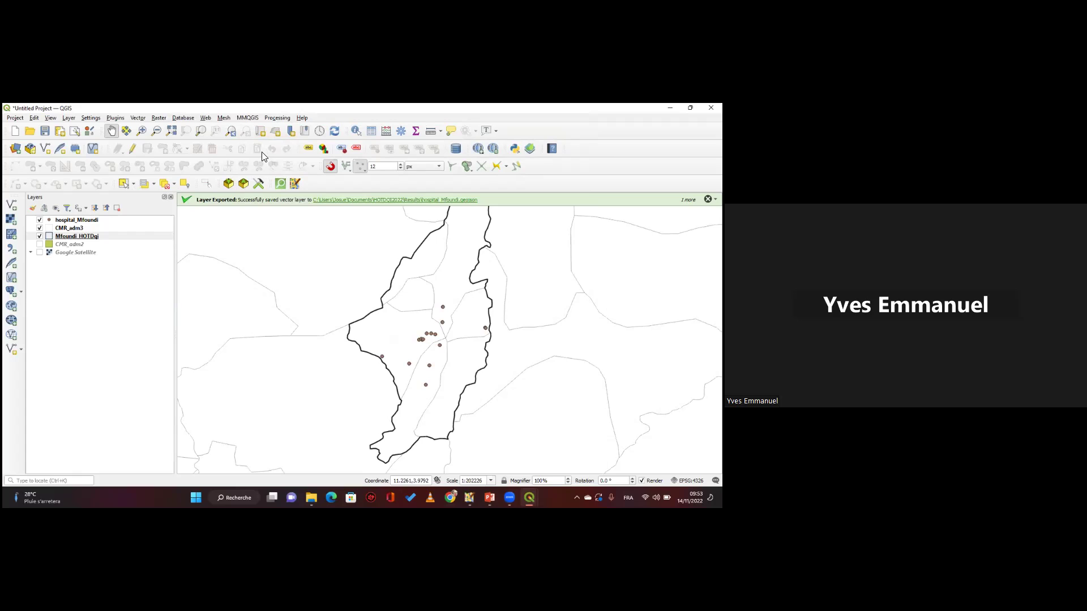
pyautogui.click(245, 160)
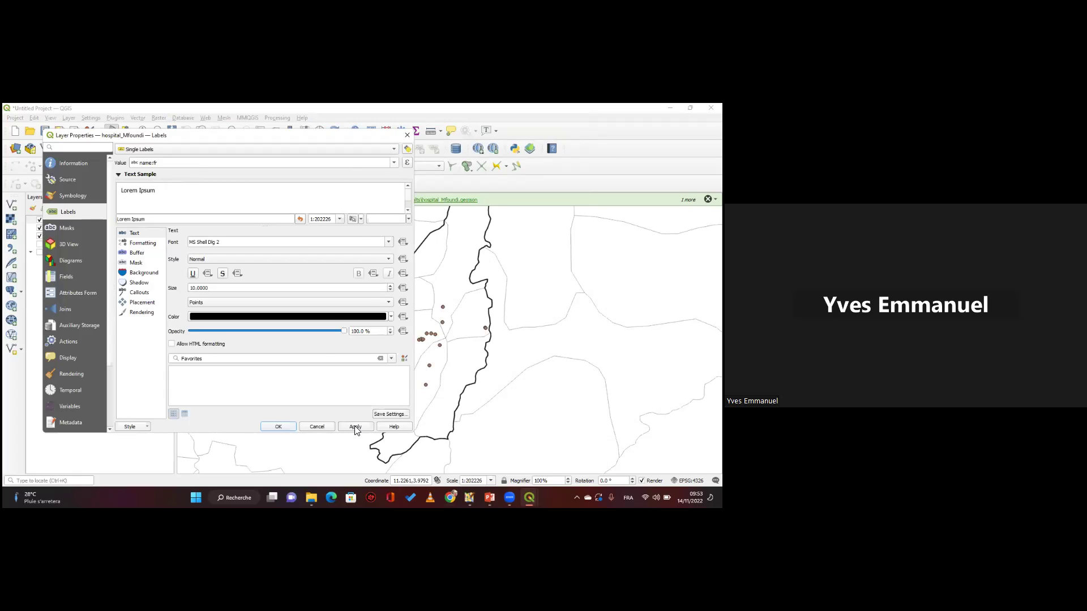
pyautogui.hotkey('alt', 'Down')
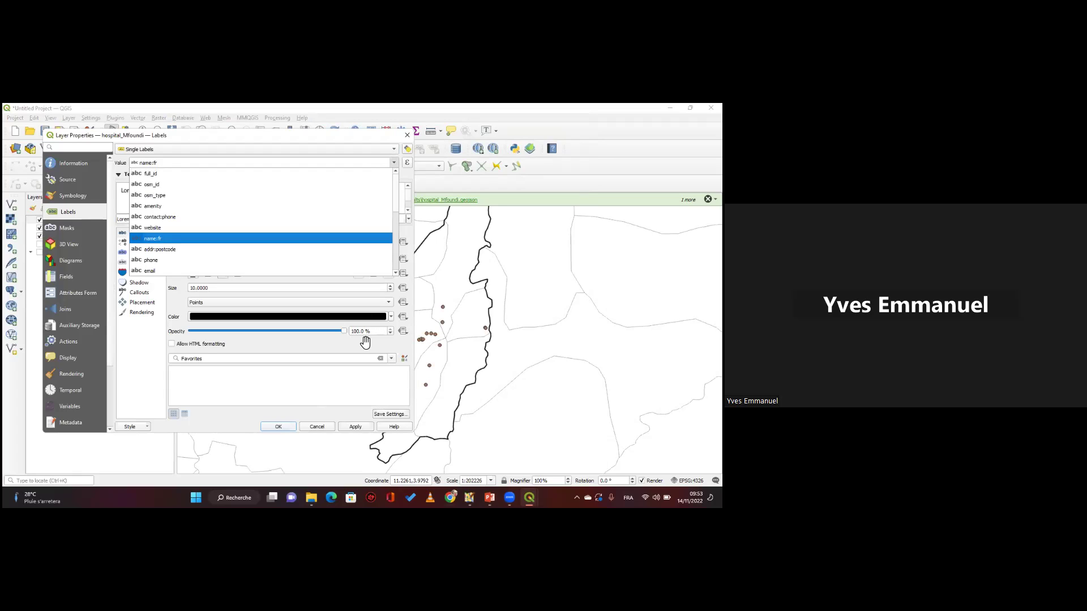
pyautogui.press('Return')
pyautogui.press('Return')
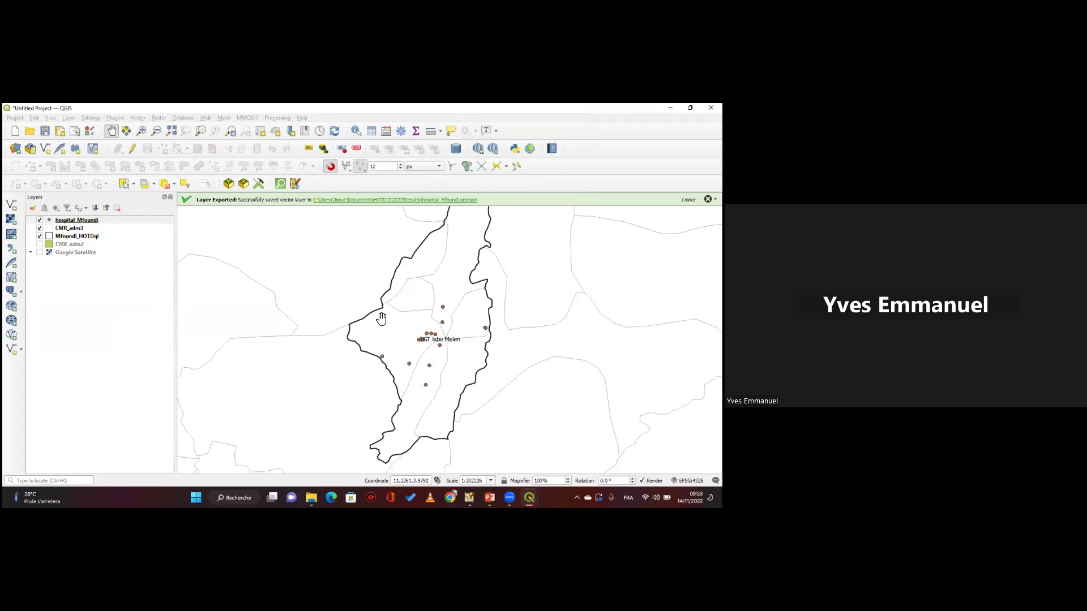
pyautogui.scroll(5, 384, 324)
pyautogui.scroll(-2, 403, 311)
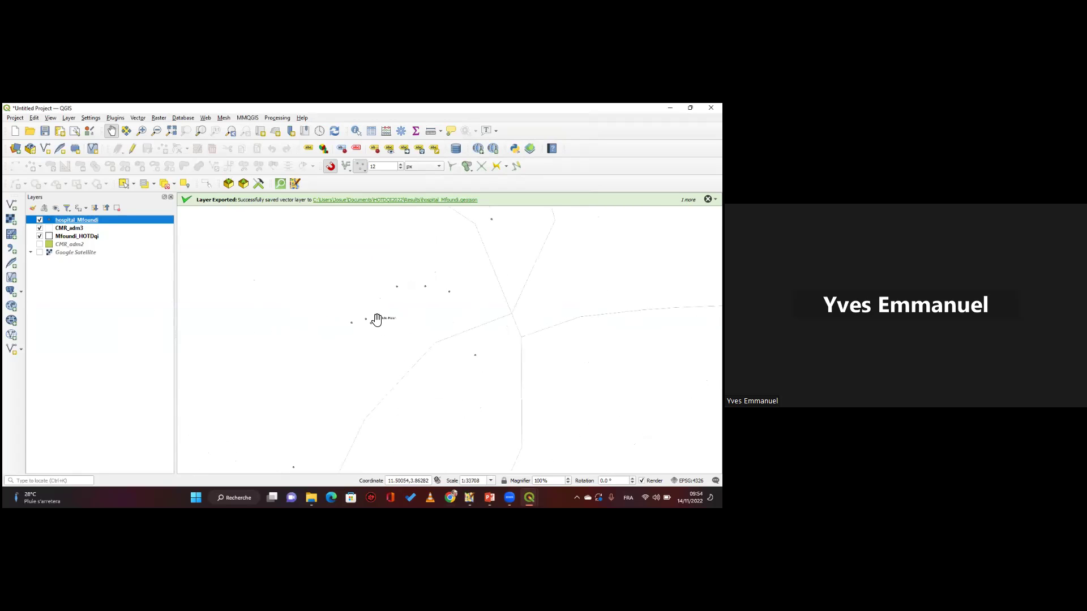
pyautogui.scroll(-2, 391, 318)
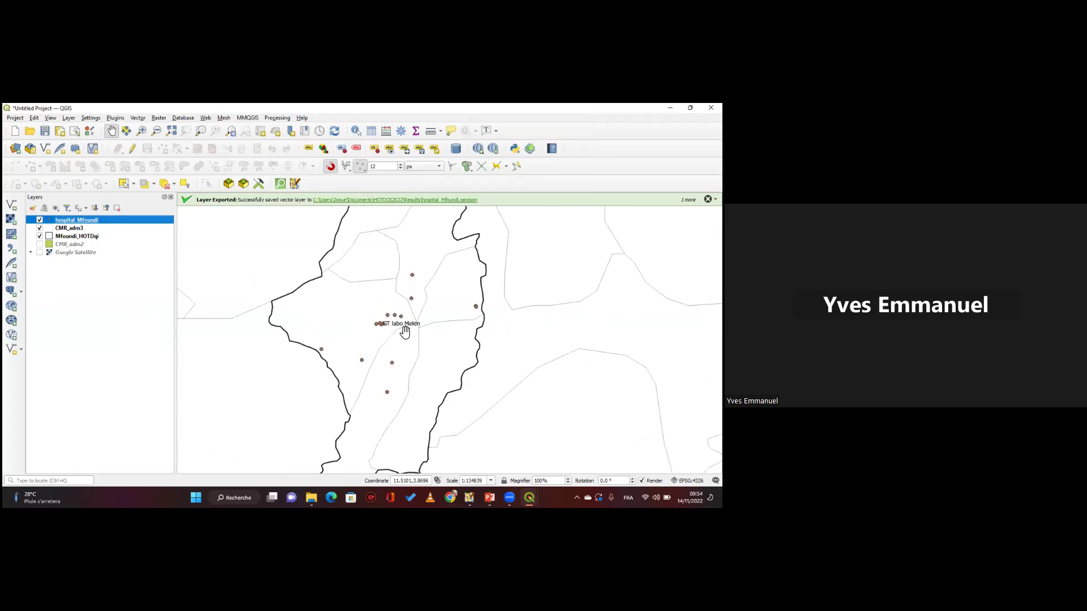
pyautogui.scroll(-1, 404, 332)
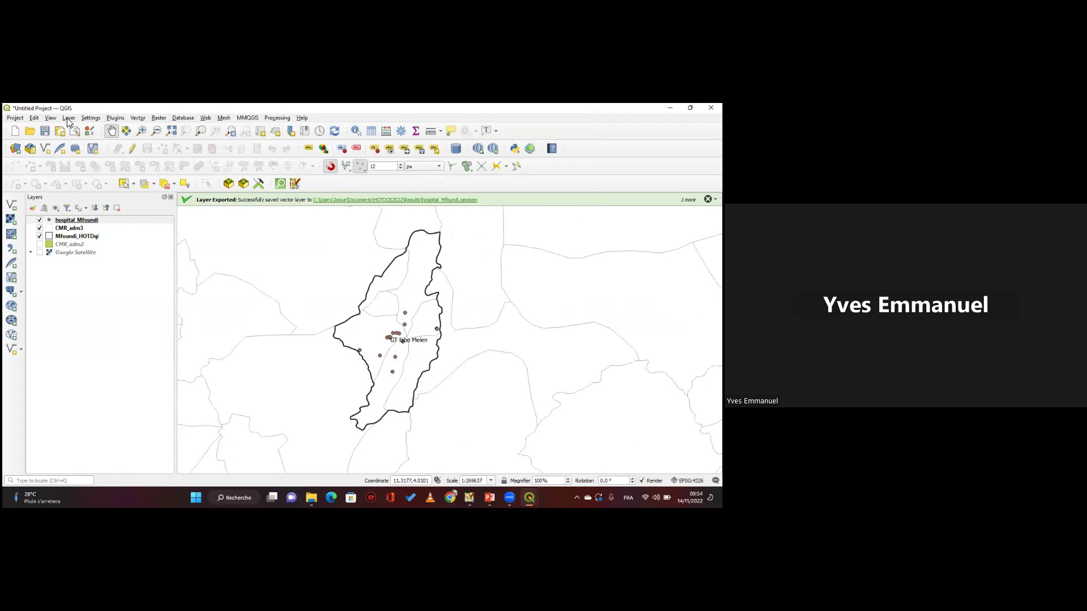
pyautogui.scroll(1, 414, 313)
pyautogui.click(16, 118)
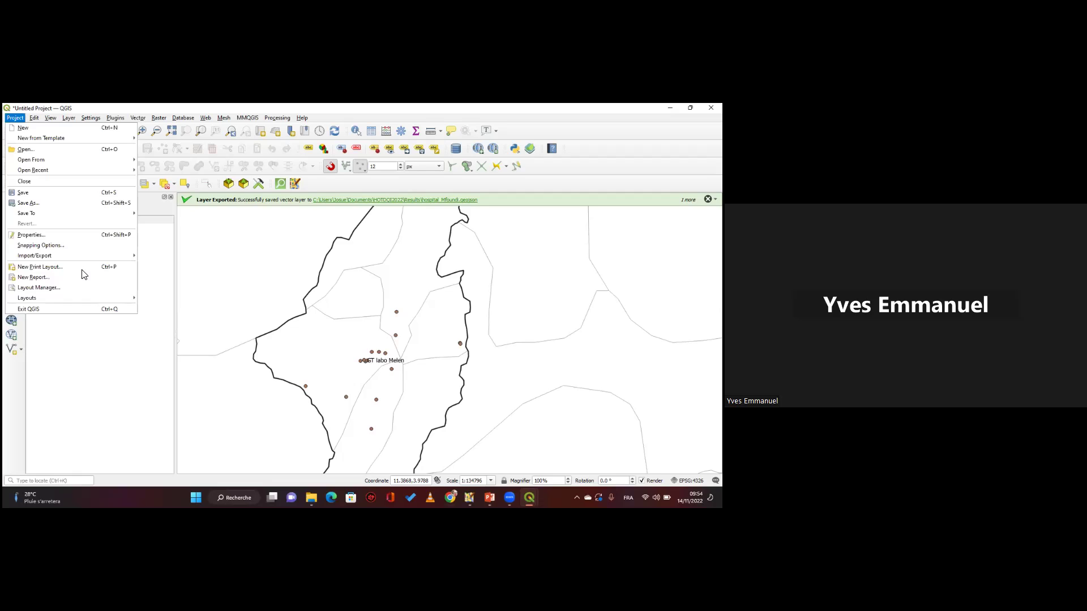
pyautogui.click(84, 275)
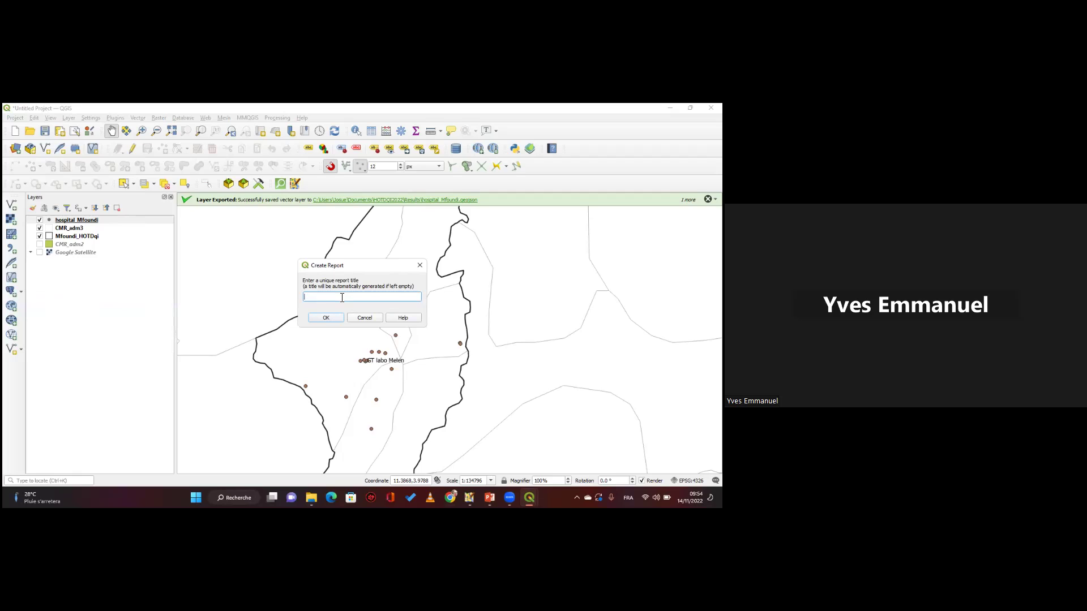
pyautogui.write('HOT_DQI')
pyautogui.press('Return')
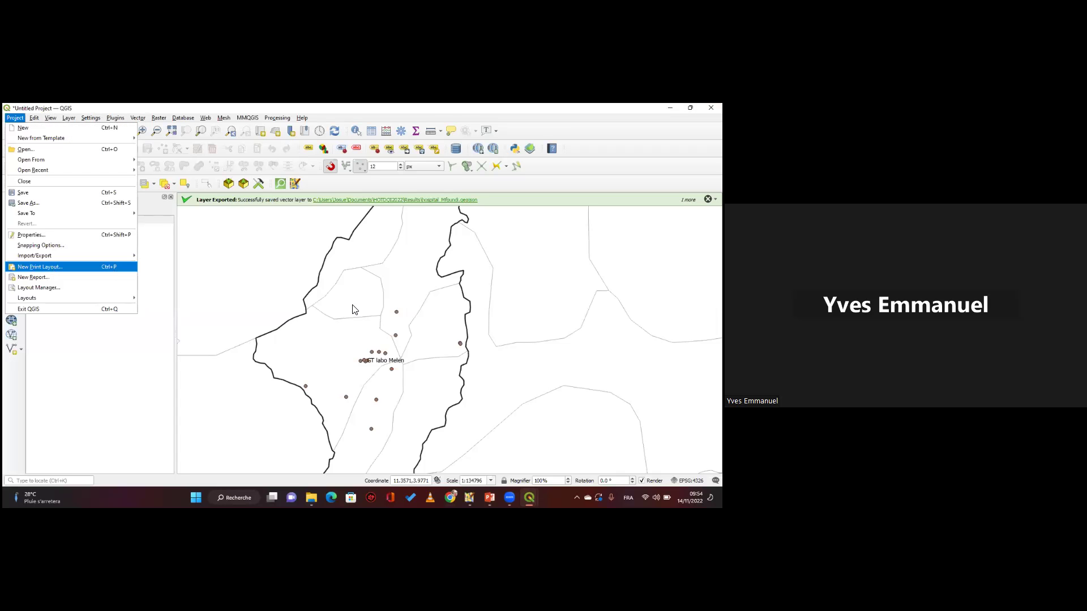
# Create a new print layout titled HOT_dqi_2022.
pyautogui.press('Return')
pyautogui.write('HOT_dqi_2022')
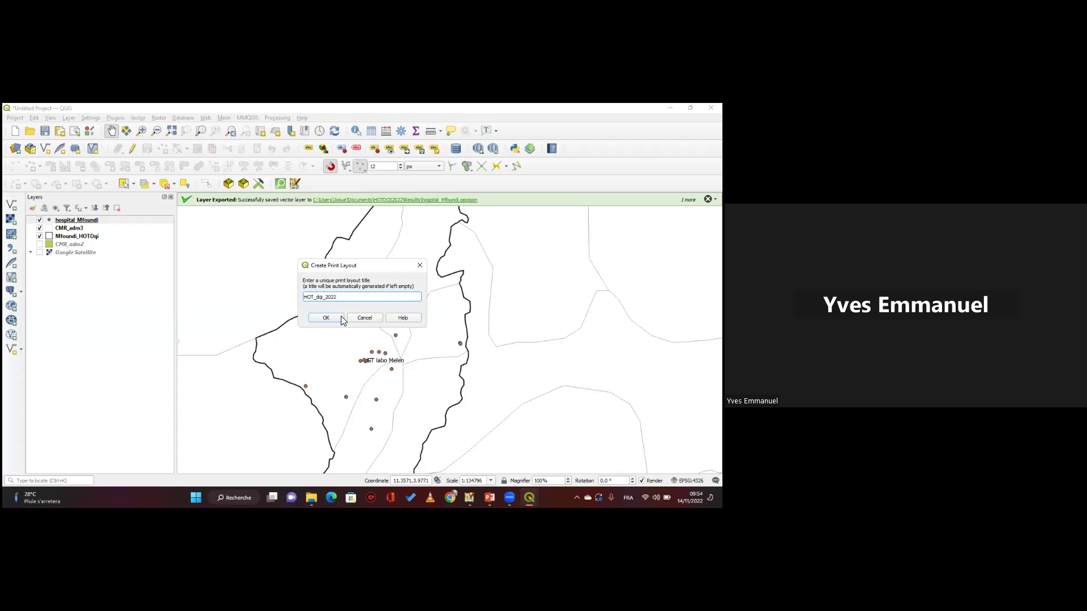
pyautogui.click(341, 315)
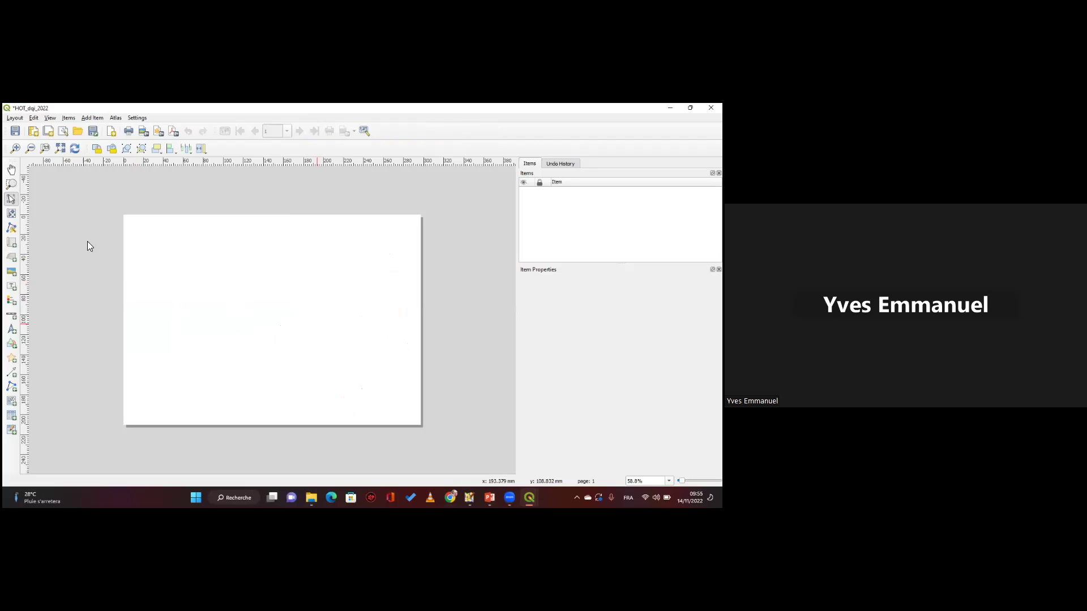
# Add a map of the project to the blank page, spanning nearly the page's full width.
pyautogui.click(12, 214)
pyautogui.click(12, 245)
pyautogui.moveTo(333, 349); pyautogui.dragTo(417, 387)
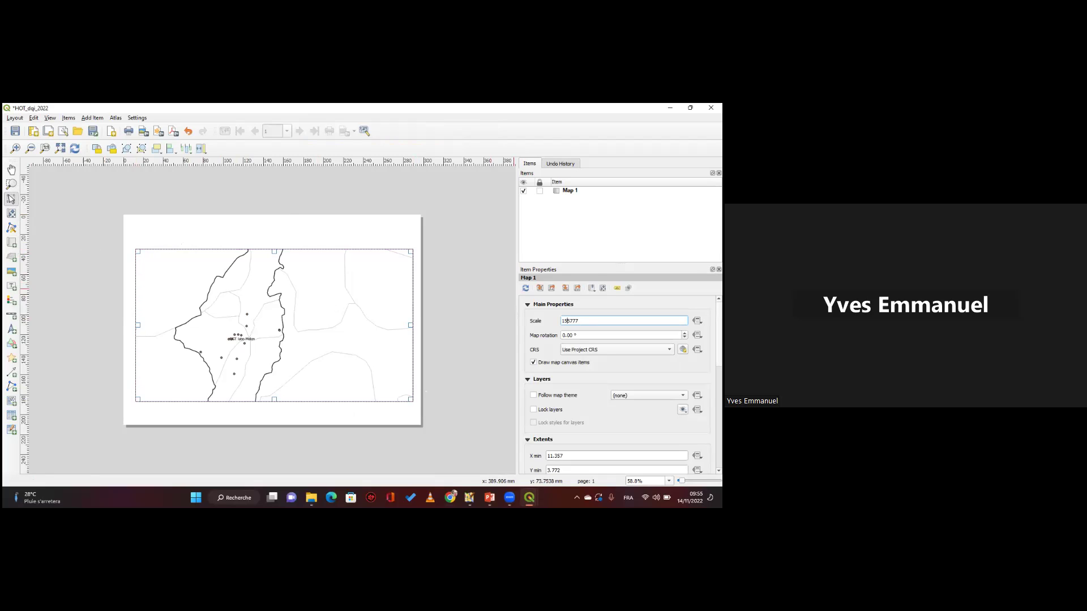
# Set the layout page's orientation to Portrait.
pyautogui.rightClick(351, 237)
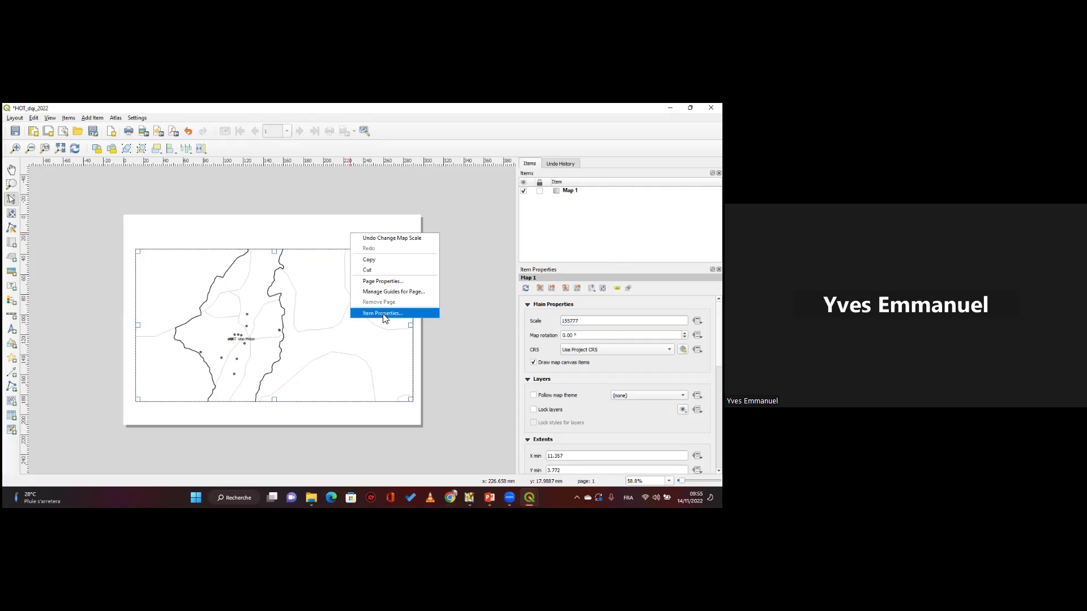
pyautogui.click(310, 232)
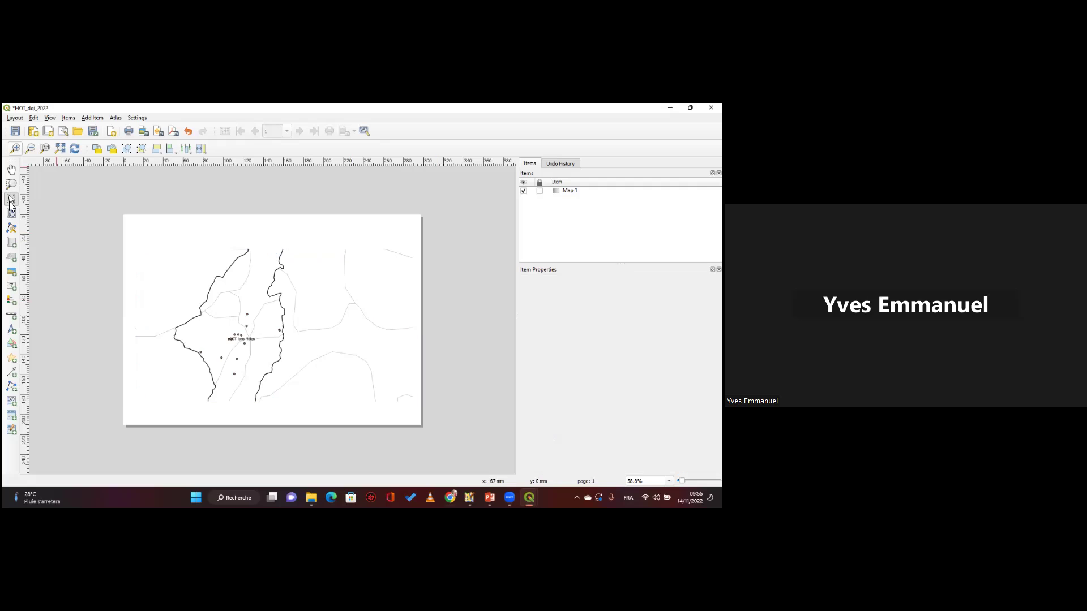
pyautogui.rightClick(368, 233)
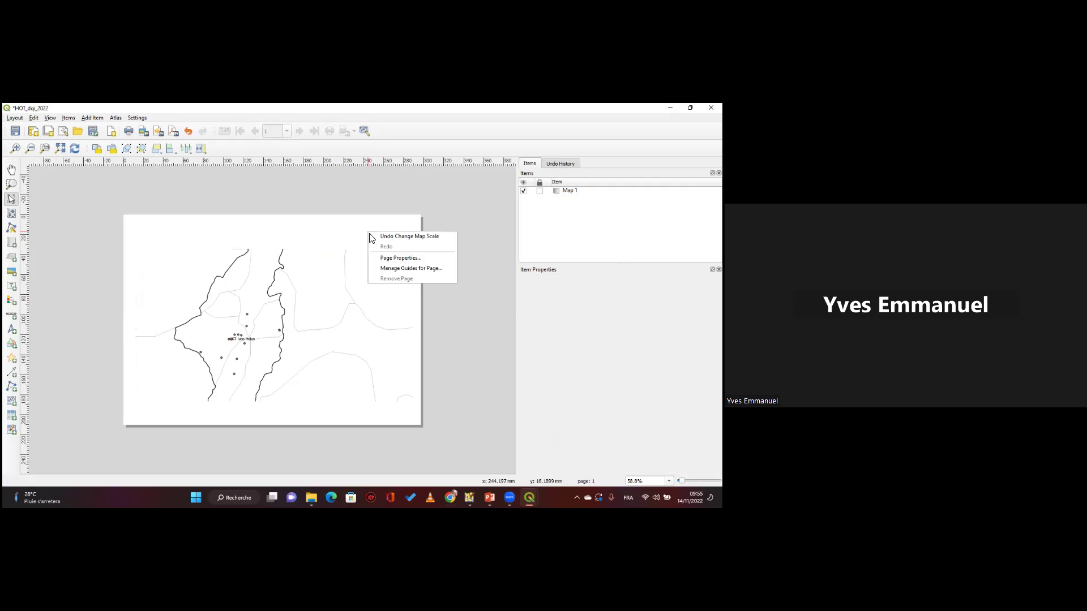
pyautogui.click(400, 257)
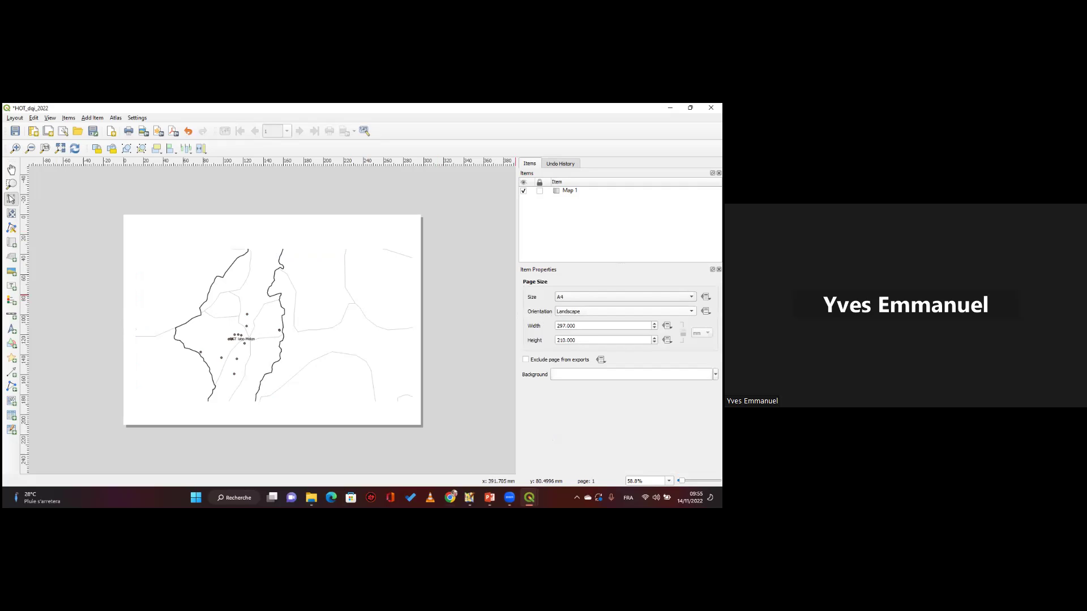
pyautogui.click(626, 311)
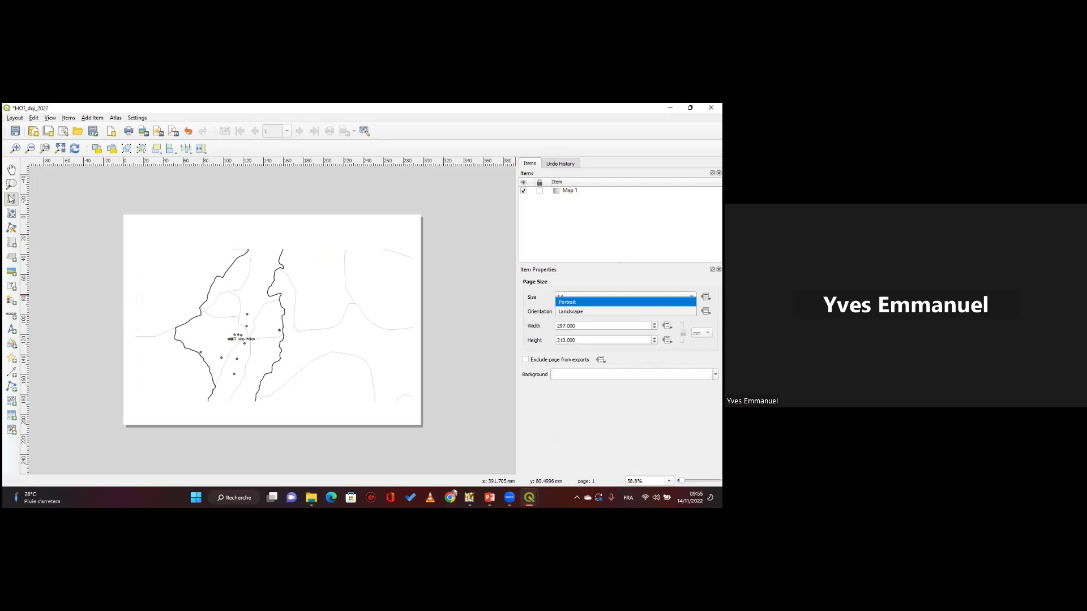
pyautogui.click(623, 302)
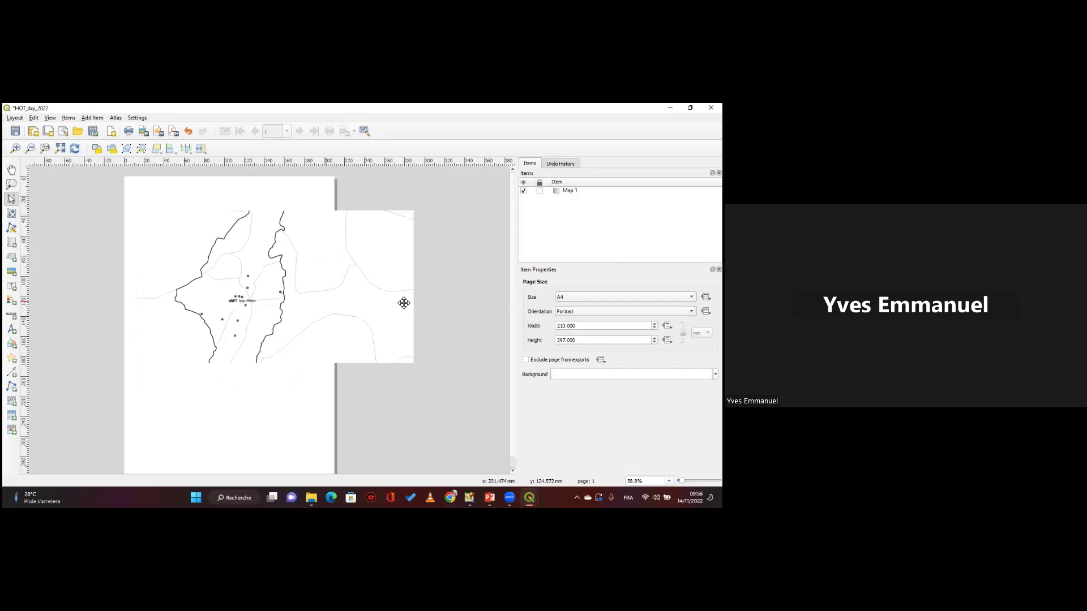
# Narrow the map frame to fit within the portrait page and extend it down towards the page's lower edge.
pyautogui.click(403, 303)
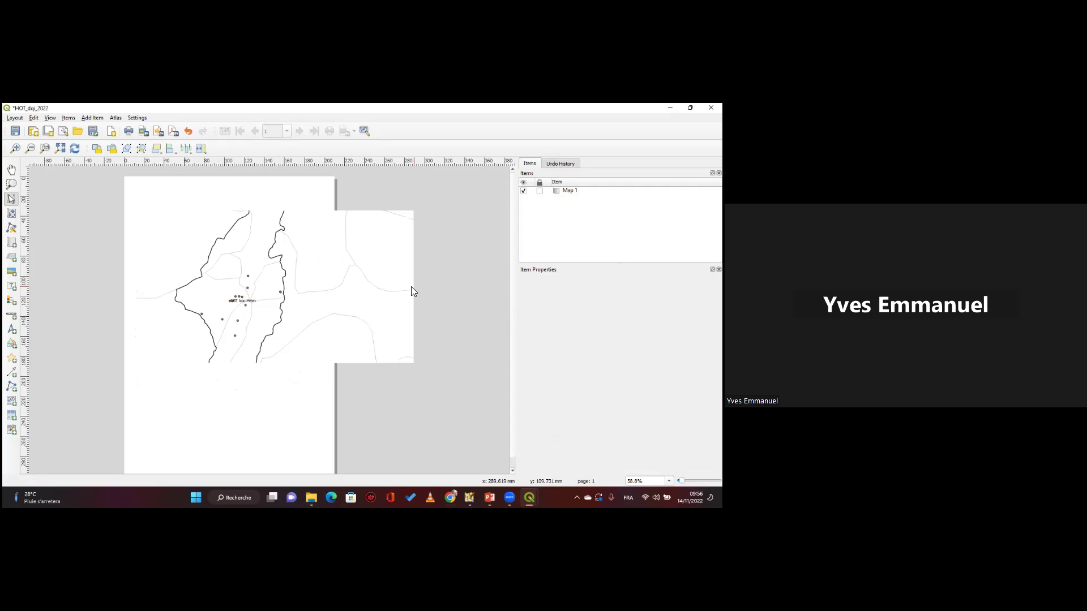
pyautogui.click(411, 287)
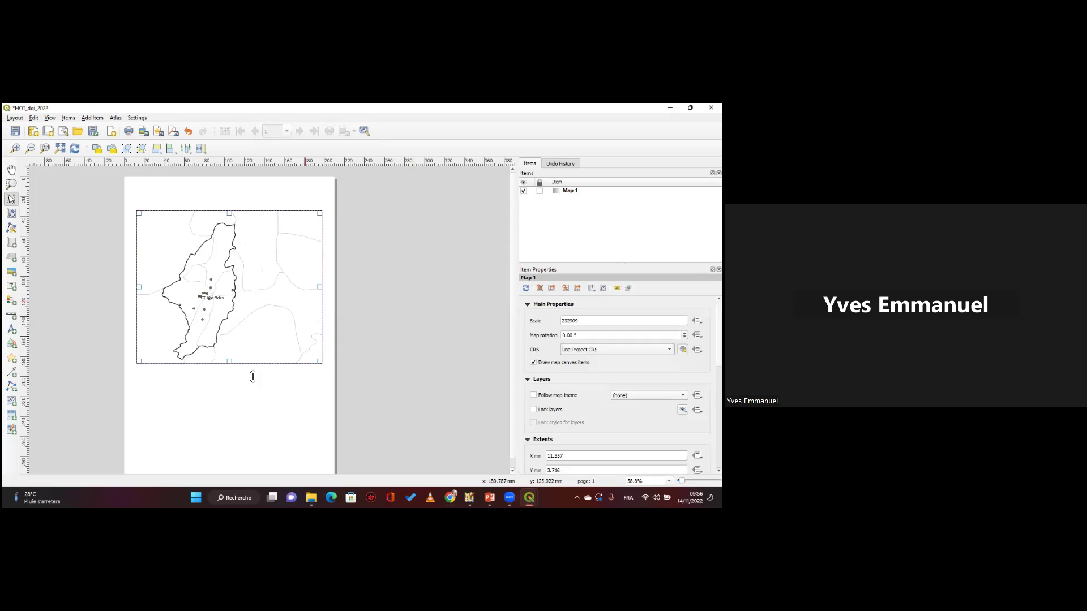
pyautogui.moveTo(253, 376); pyautogui.dragTo(255, 442)
pyautogui.scroll(-1, 260, 281)
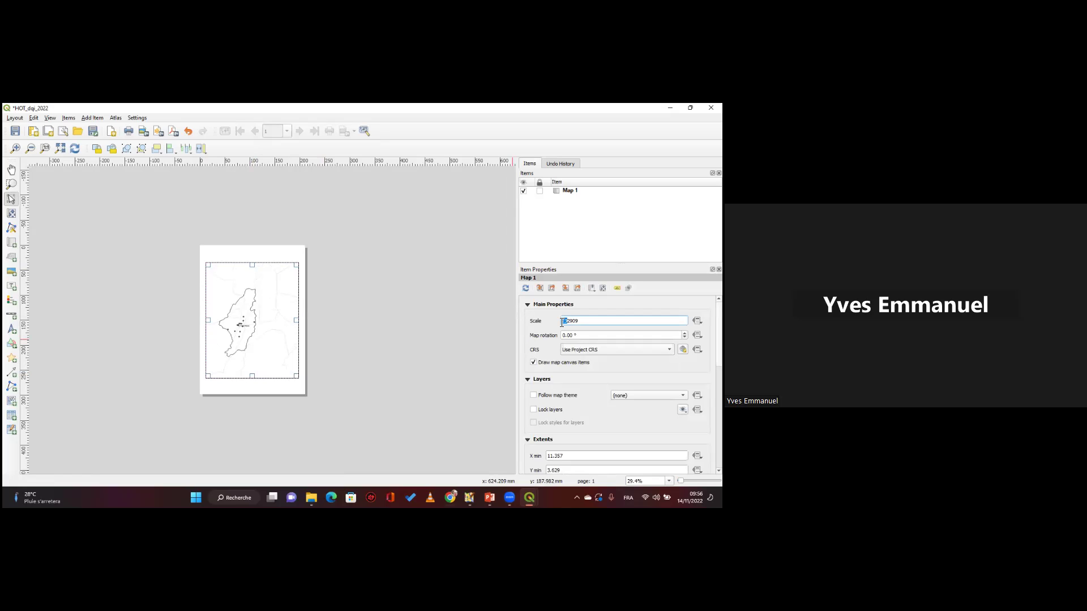
# Set the map's scale to 192909 and move its content so Mfoundi sits centred in the frame.
pyautogui.write('19')
pyautogui.press('Return')
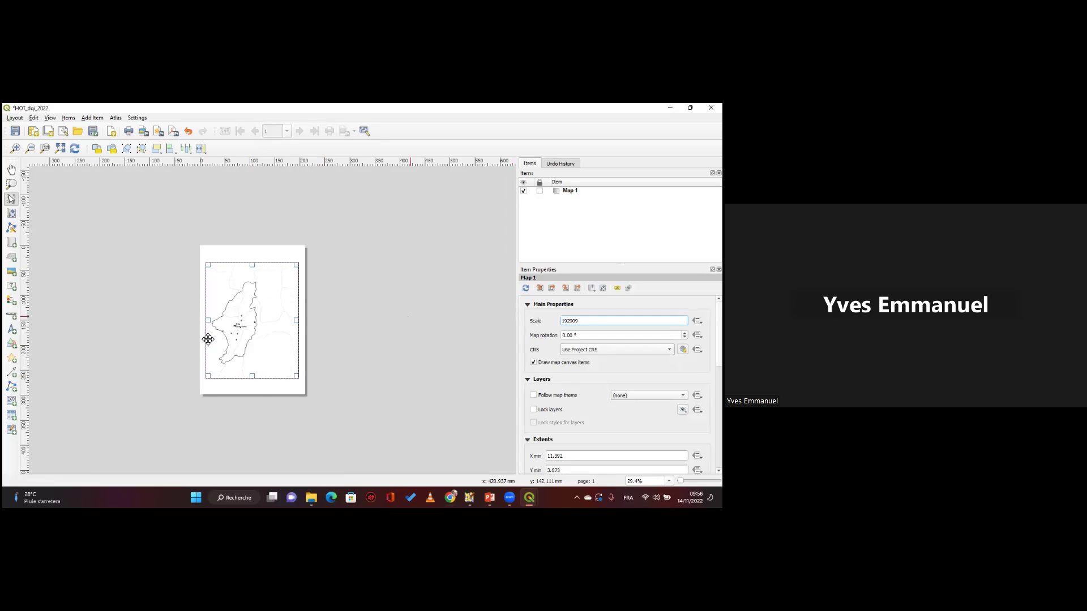
pyautogui.hotkey('ctrl', '+')
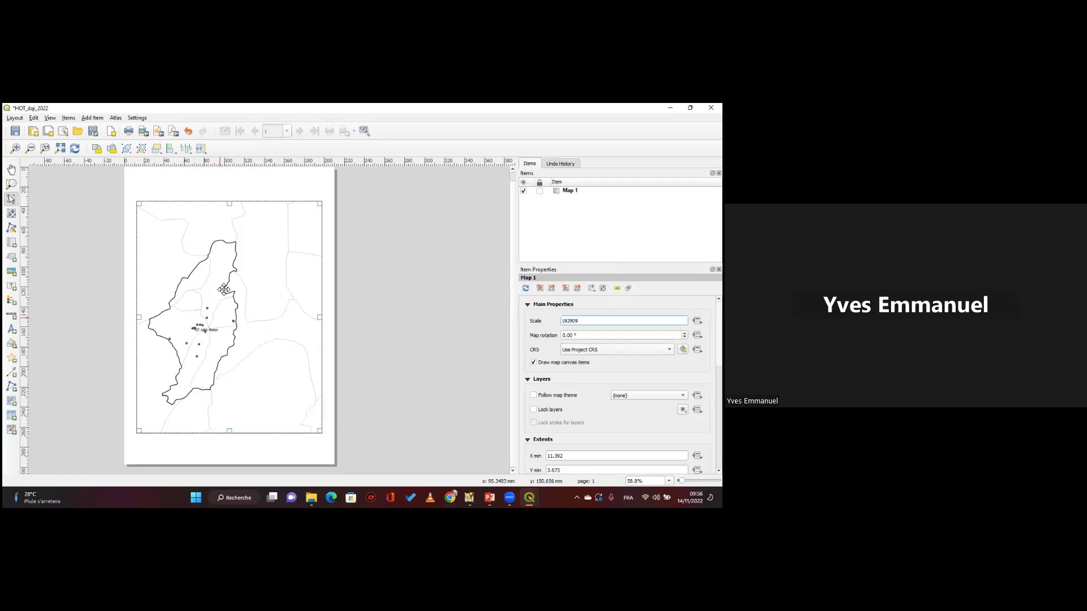
pyautogui.click(12, 214)
pyautogui.click(11, 213)
pyautogui.moveTo(163, 303); pyautogui.dragTo(216, 296)
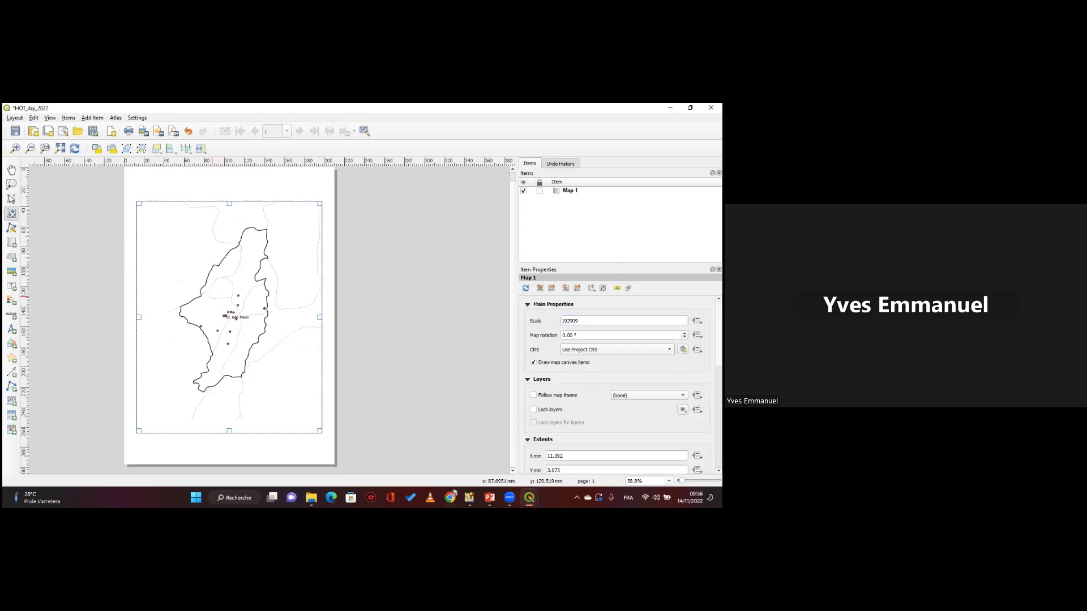
# Set the map's scale to 162960 and shift its content slightly upwards within the frame.
pyautogui.click(562, 322)
pyautogui.press('BackSpace')
pyautogui.write('6')
pyautogui.press('Return')
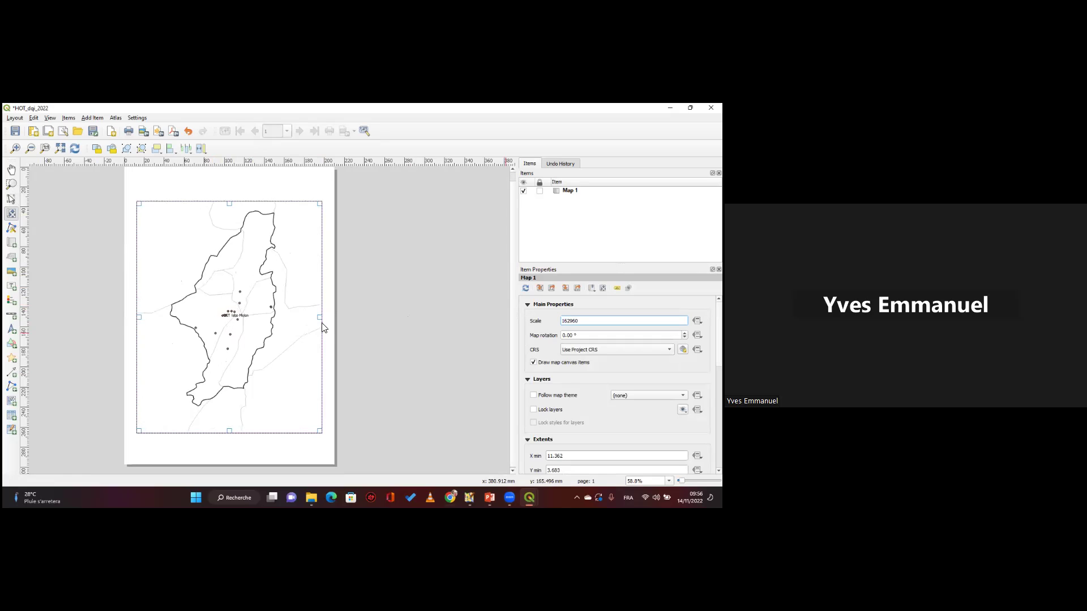
pyautogui.moveTo(259, 299); pyautogui.dragTo(257, 295)
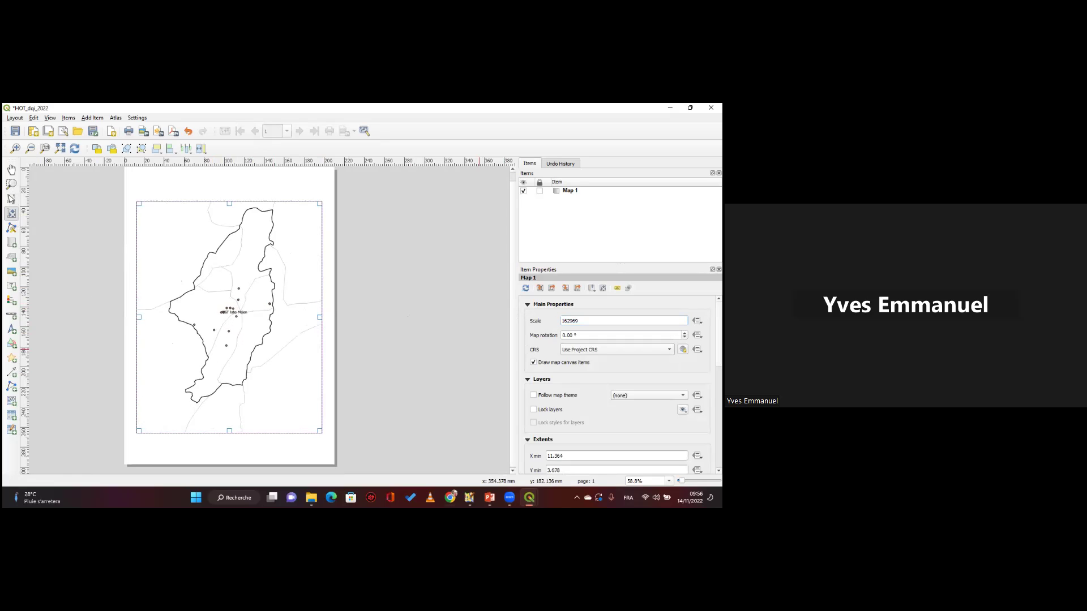
# Enlarge Mfoundi in the frame by setting the map's scale to 122969.
pyautogui.press('Return')
pyautogui.write('2')
pyautogui.press('Return')
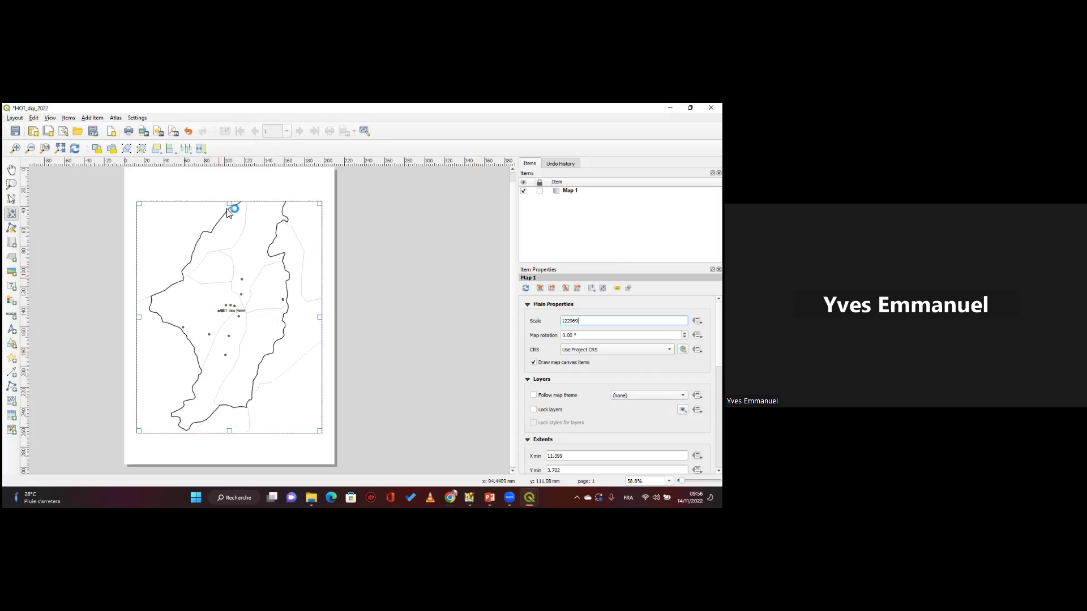
# Extend the map frame up towards the page's upper edge and reposition its content to bring Mfoundi's northern tip into the frame.
pyautogui.press('v')
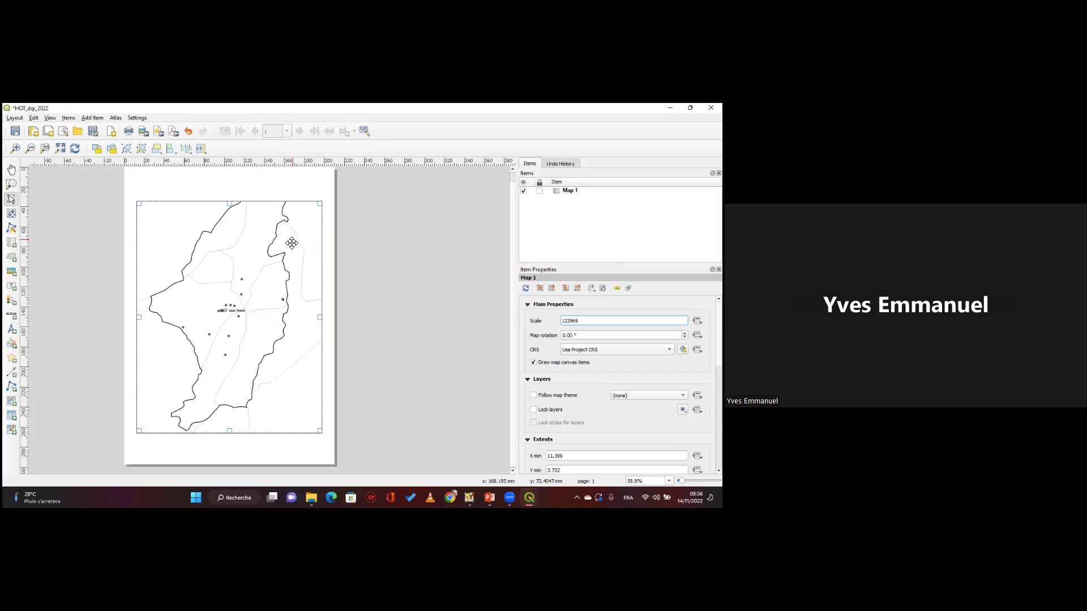
pyautogui.moveTo(232, 181); pyautogui.dragTo(231, 178)
pyautogui.click(11, 214)
pyautogui.moveTo(269, 279); pyautogui.dragTo(269, 293)
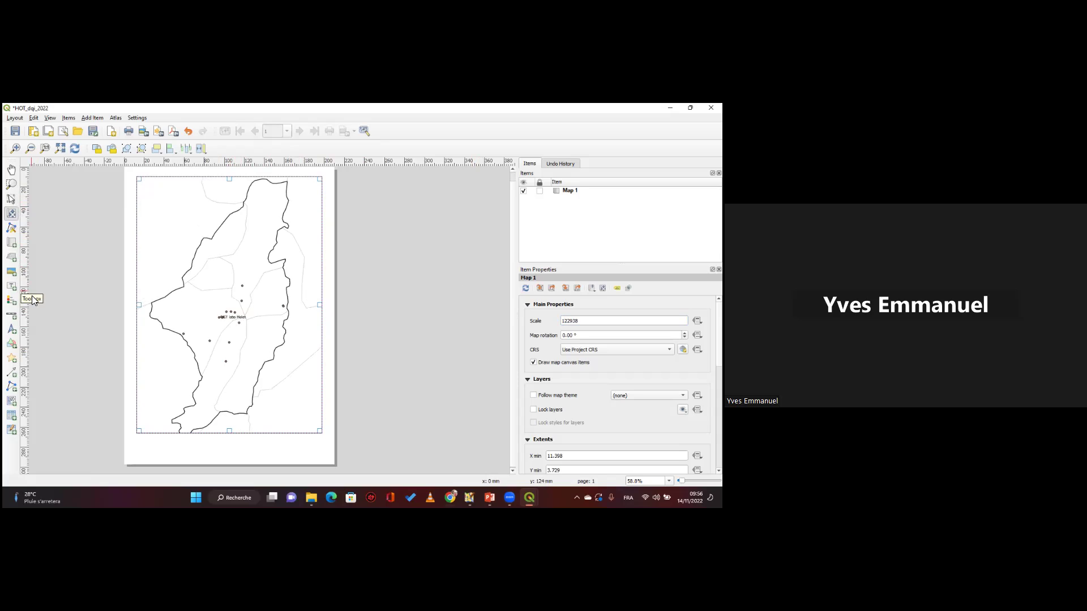
# Add a north arrow in the map's upper-left corner and adjust its placement over the empty area beside Mfoundi.
pyautogui.click(12, 332)
pyautogui.moveTo(150, 192); pyautogui.dragTo(172, 219)
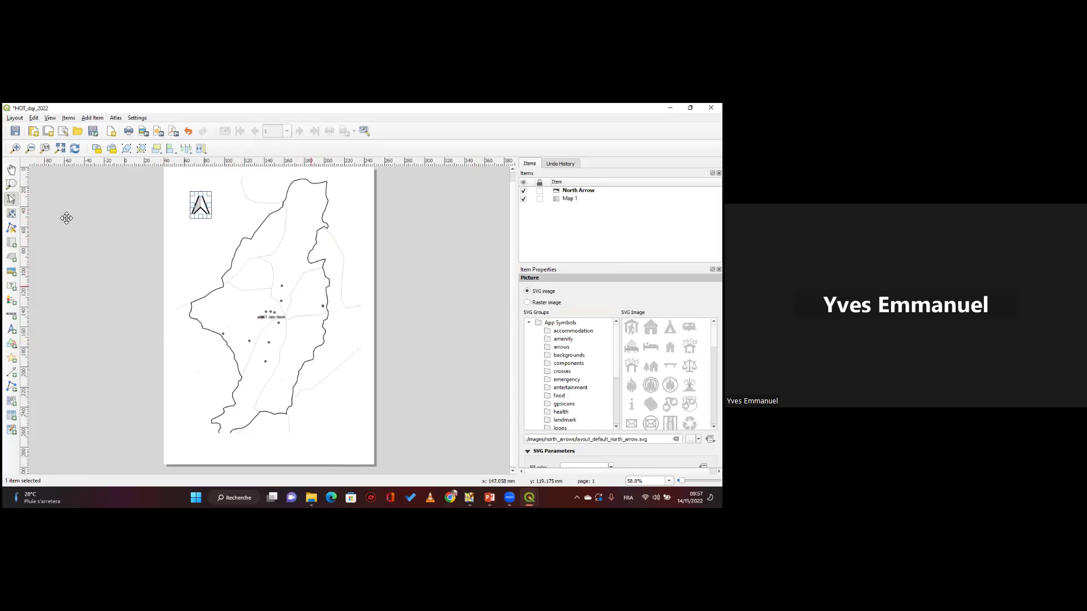
pyautogui.click(11, 202)
pyautogui.click(200, 205)
pyautogui.click(193, 197)
pyautogui.moveTo(194, 198); pyautogui.dragTo(228, 238)
# Add a scale bar for Map 1 just below the north arrow.
pyautogui.click(245, 272)
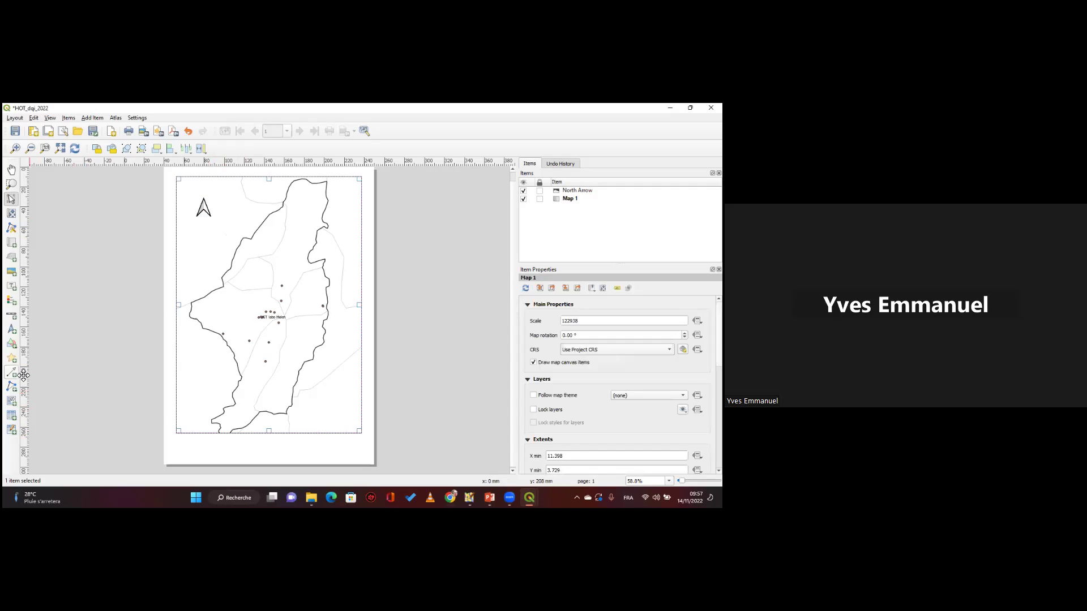
pyautogui.click(15, 316)
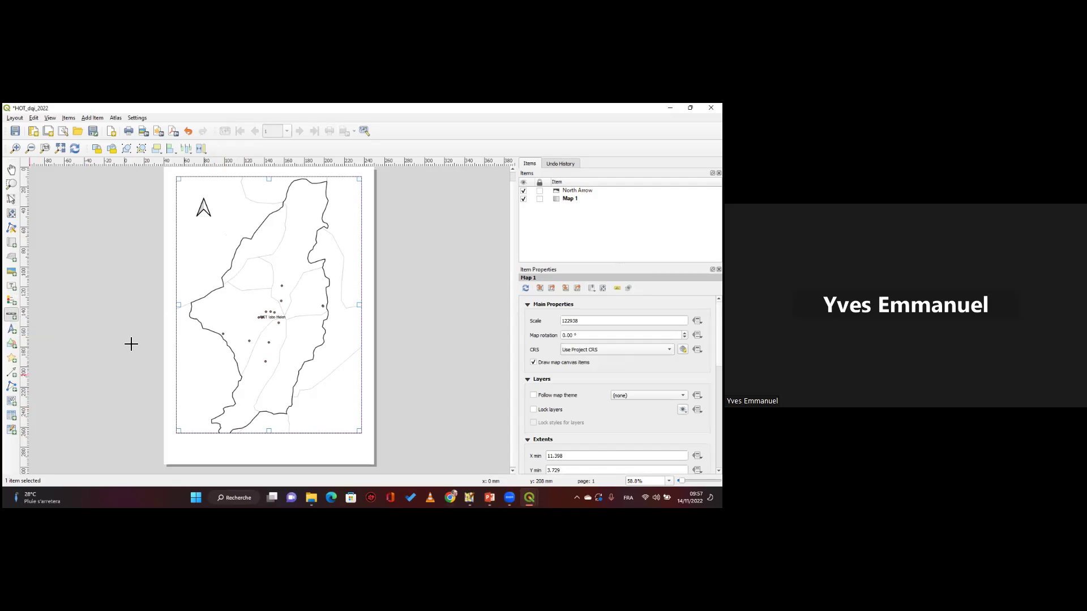
pyautogui.moveTo(185, 229); pyautogui.dragTo(228, 235)
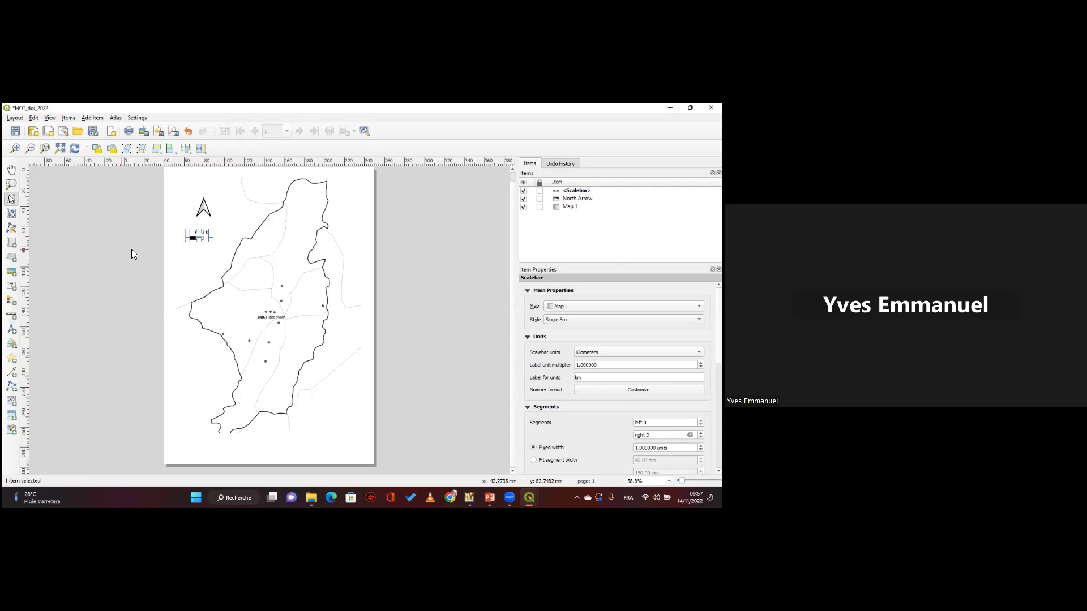
# Try meters as the scale bar's unit and switch it back to kilometers.
pyautogui.click(205, 210)
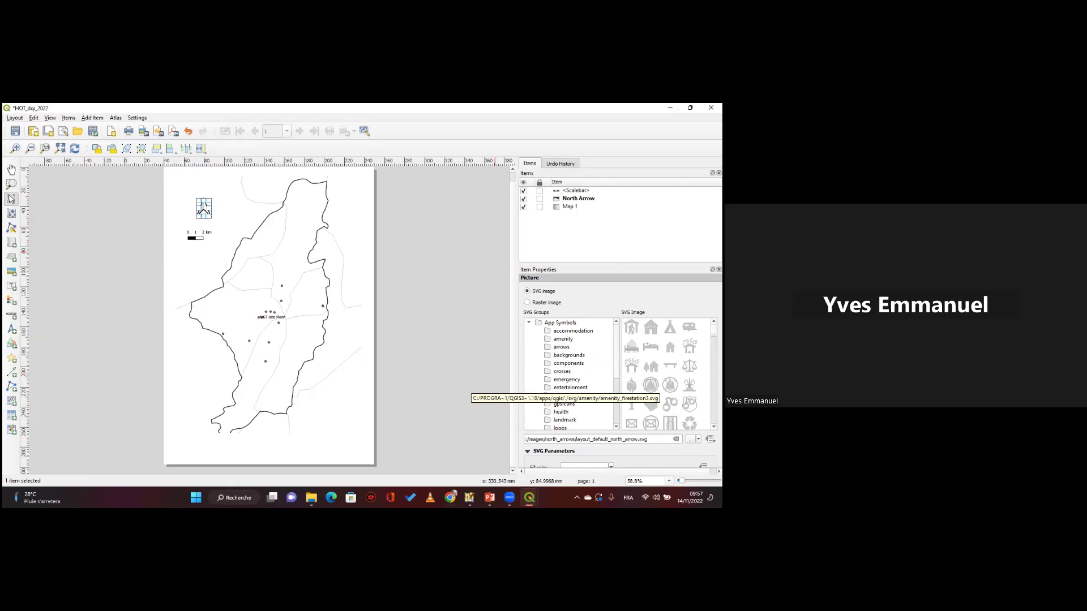
pyautogui.click(198, 240)
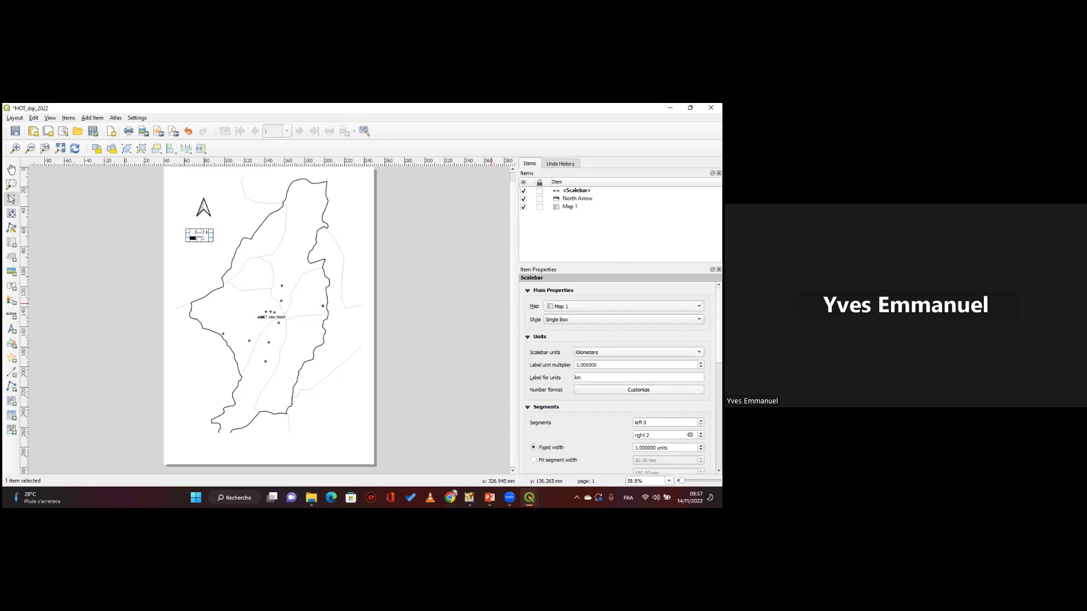
pyautogui.click(639, 352)
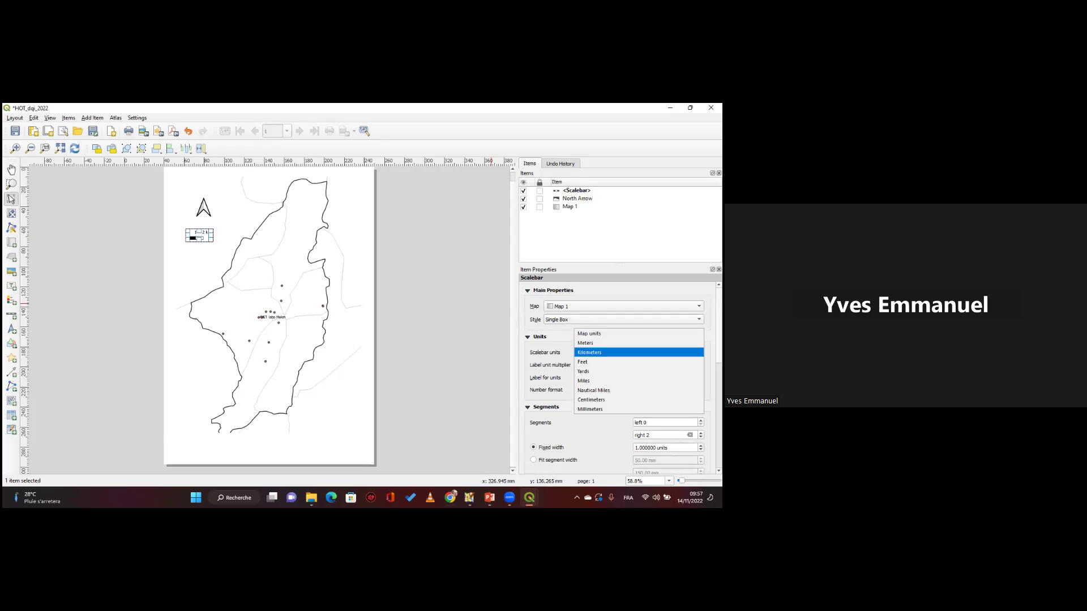
pyautogui.click(586, 343)
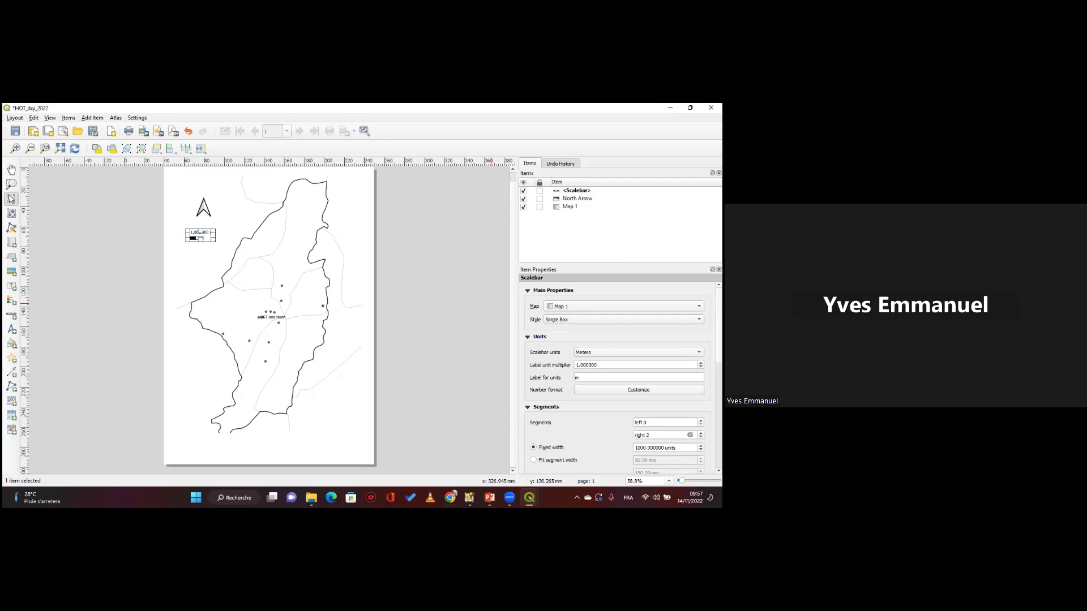
pyautogui.click(639, 352)
pyautogui.click(589, 361)
# Draw an arrow from the hospital point just below the GT labo Melen label eastward to just outside Mfoundi's boundary.
pyautogui.scroll(1, 290, 317)
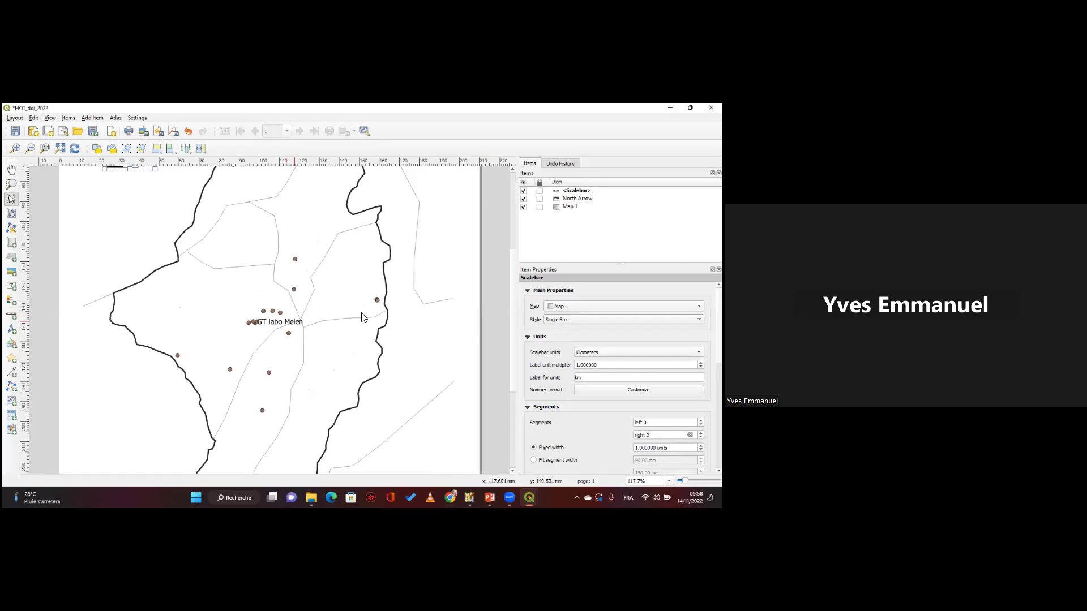
pyautogui.scroll(1, 289, 345)
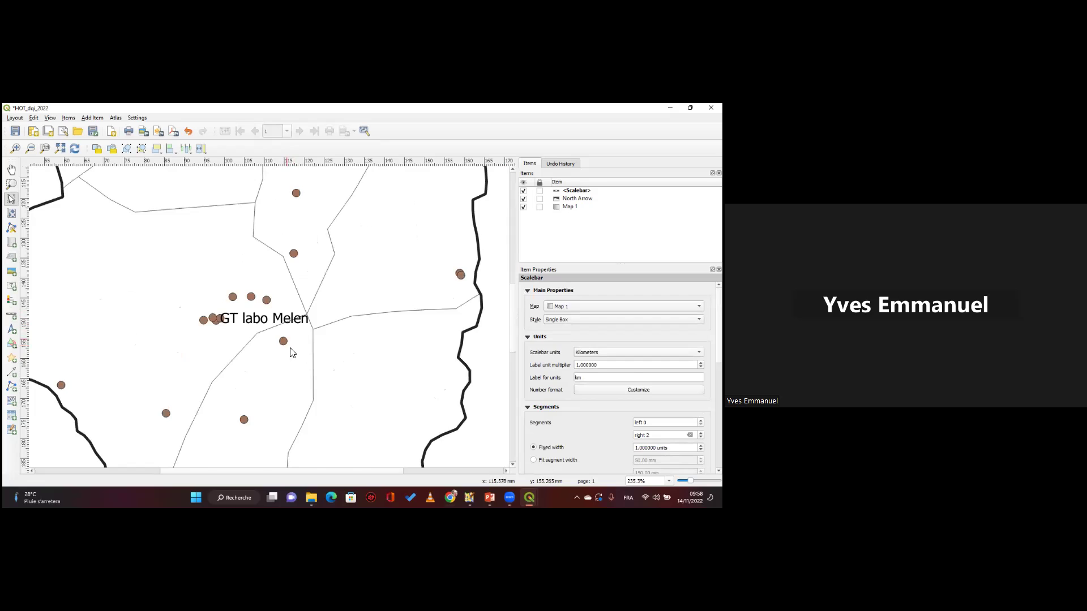
pyautogui.scroll(-1, 291, 352)
pyautogui.scroll(1, 305, 358)
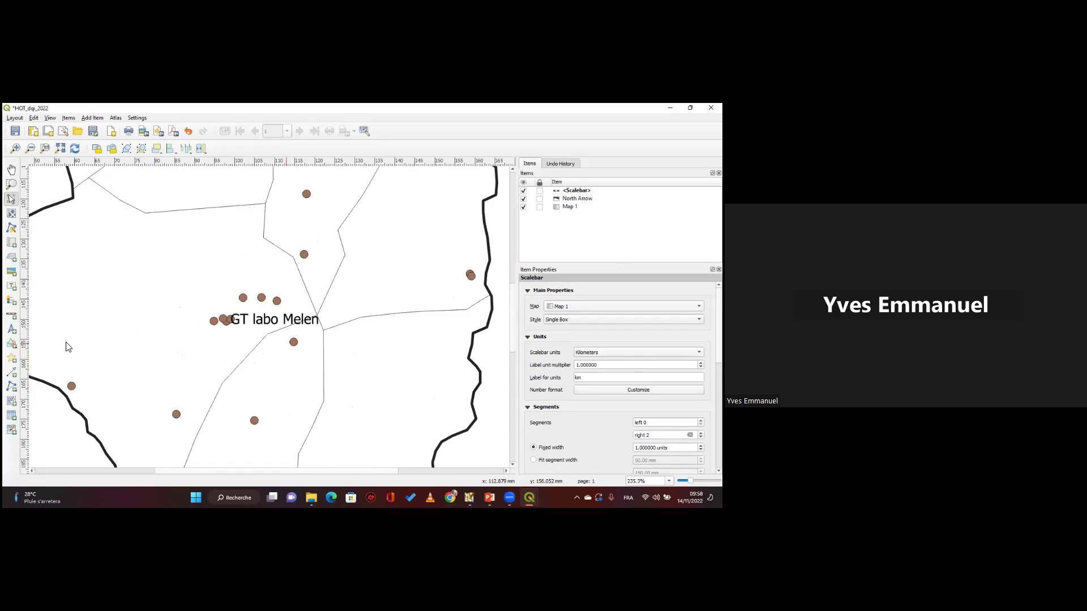
pyautogui.scroll(-1, 69, 347)
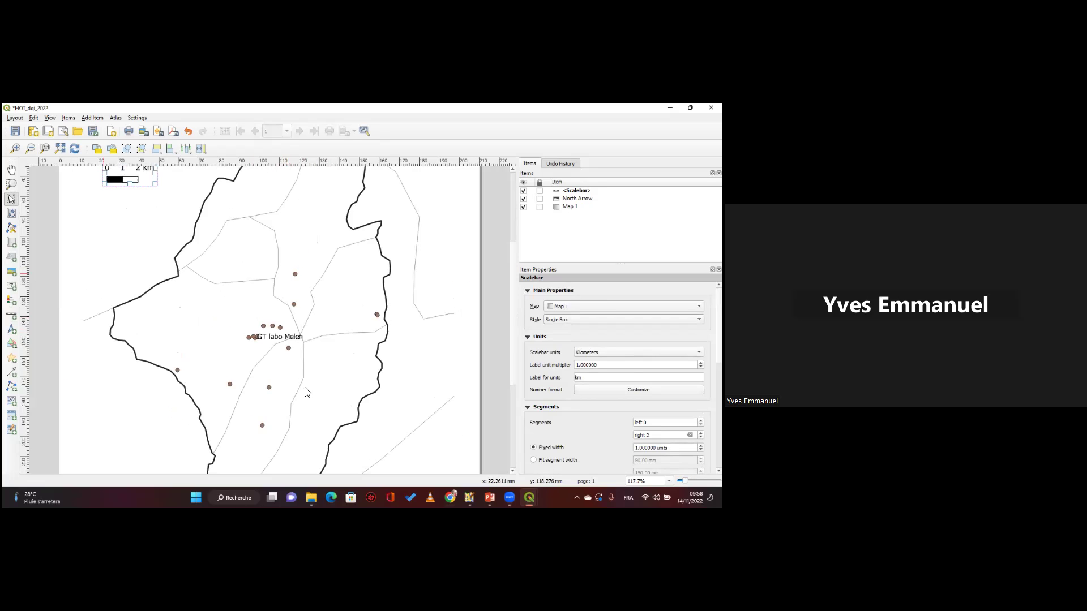
pyautogui.click(11, 372)
pyautogui.scroll(1, 291, 357)
pyautogui.scroll(-1, 291, 357)
pyautogui.click(290, 354)
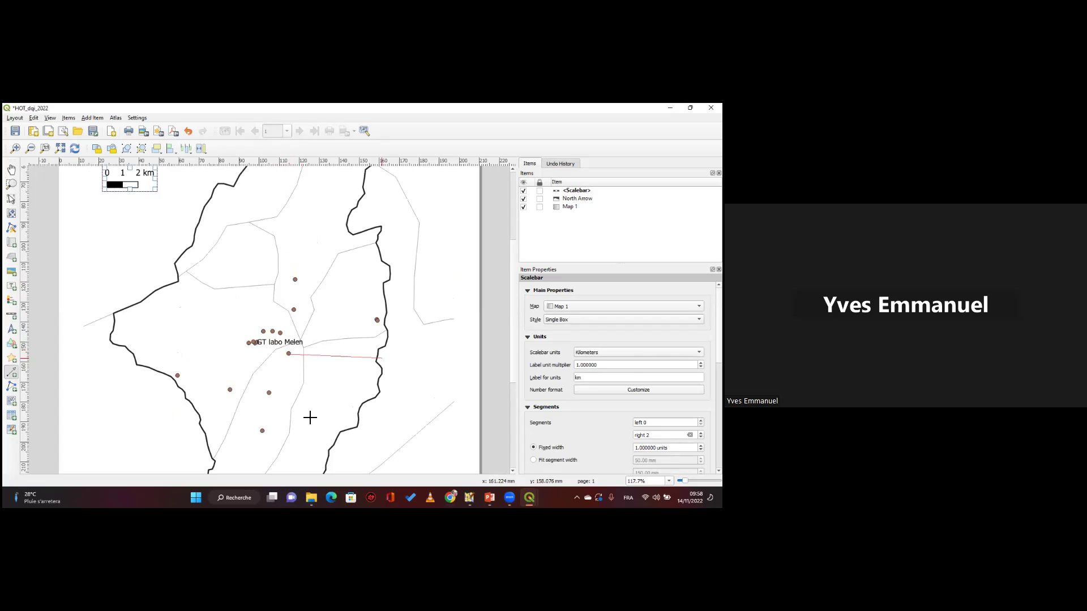
pyautogui.rightClick(399, 368)
# Add an empty picture frame just beyond the arrowhead, east of Mfoundi.
pyautogui.hotkey('ctrl', '5')
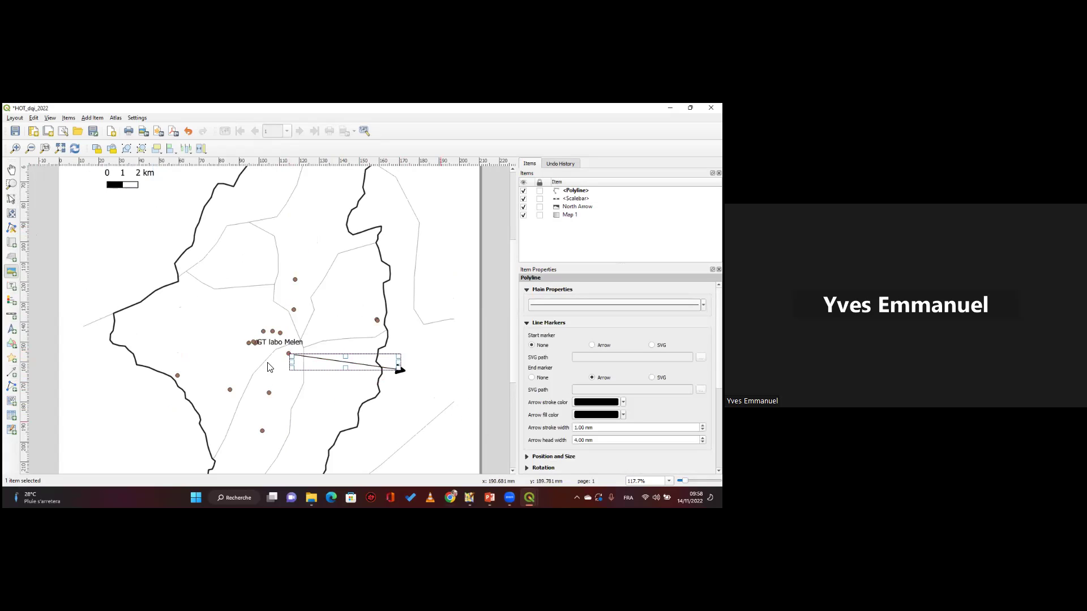
pyautogui.moveTo(412, 345); pyautogui.dragTo(463, 412)
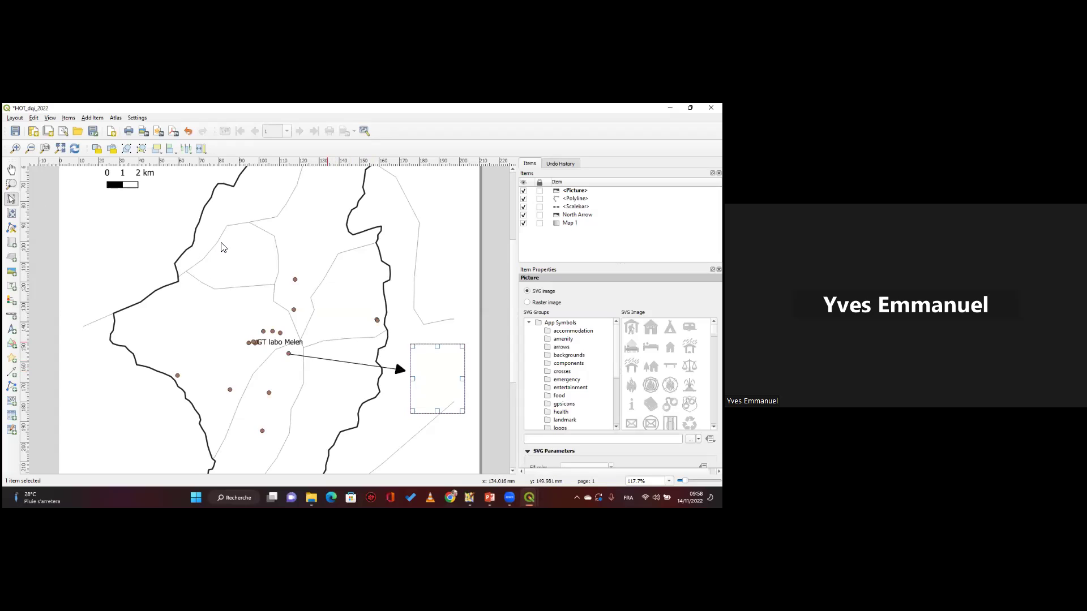
pyautogui.scroll(-1, 268, 310)
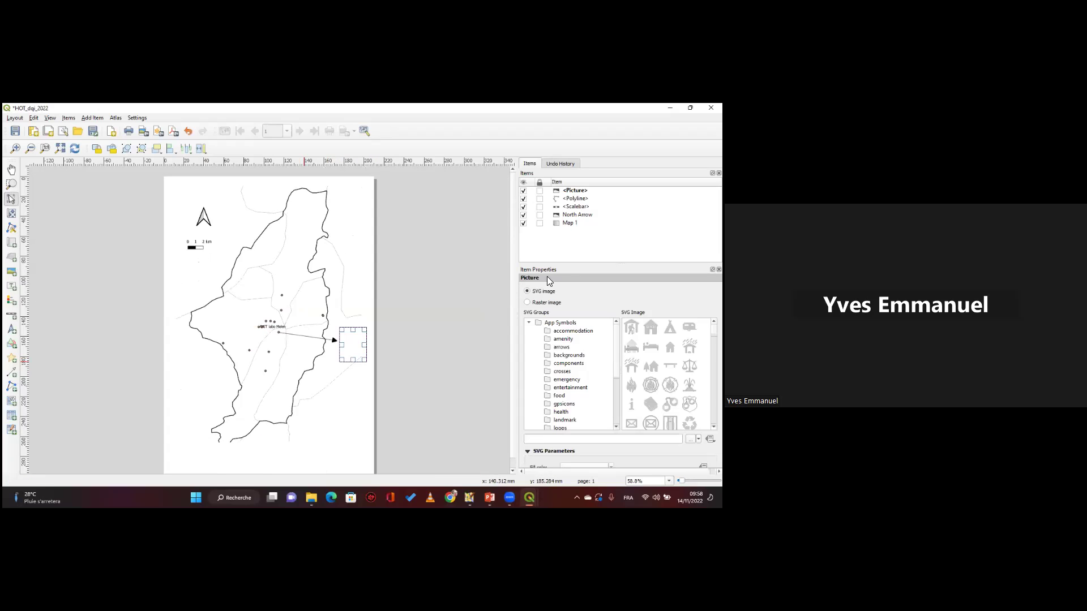
# Enable a black frame around Map 1.
pyautogui.click(244, 215)
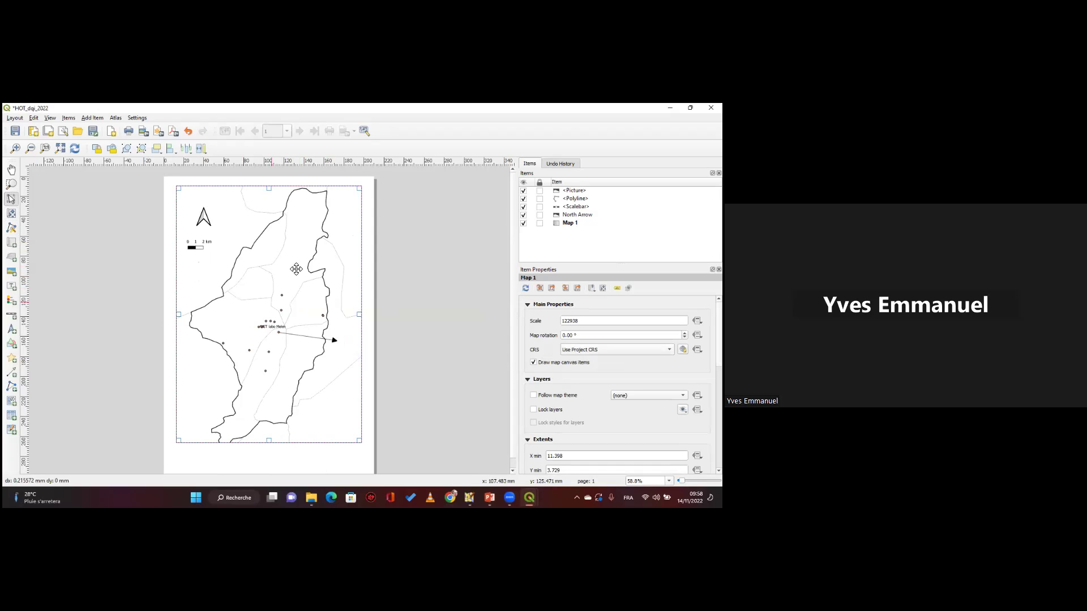
pyautogui.scroll(-2, 536, 331)
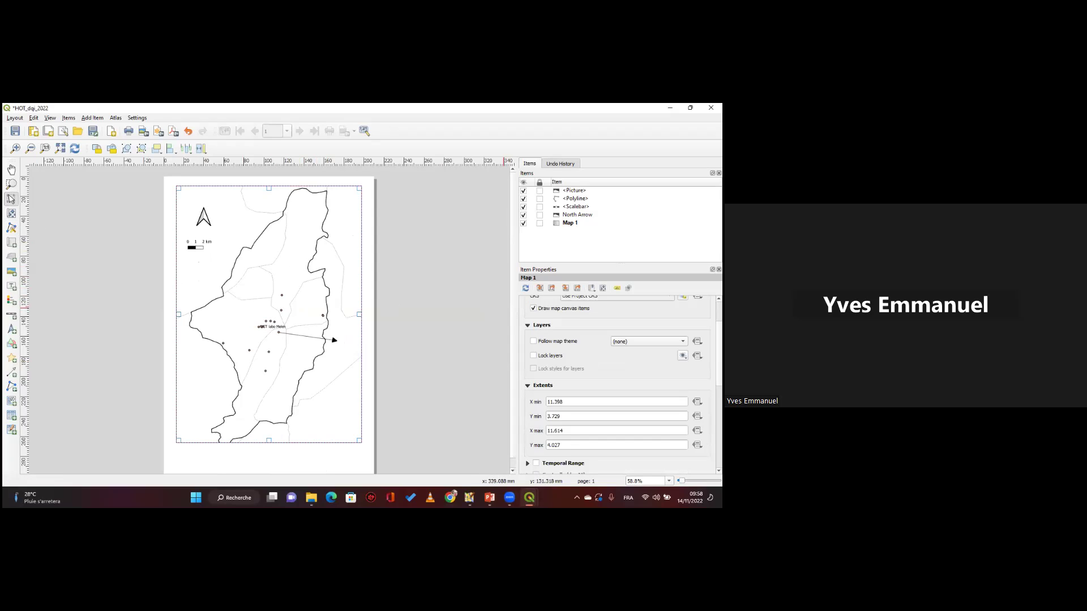
pyautogui.scroll(-5, 536, 332)
pyautogui.click(538, 354)
pyautogui.click(539, 353)
pyautogui.click(539, 352)
pyautogui.click(538, 352)
pyautogui.click(538, 352)
pyautogui.click(539, 352)
pyautogui.click(535, 406)
pyautogui.click(536, 397)
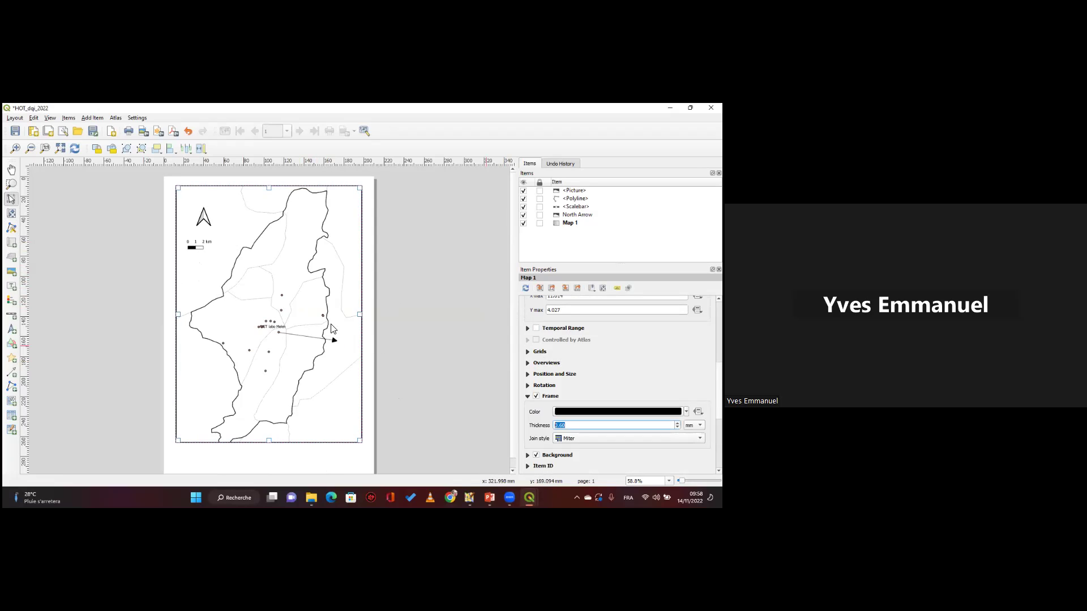
pyautogui.click(407, 366)
# Add a grid to Map 1 and open its properties for modification.
pyautogui.click(321, 274)
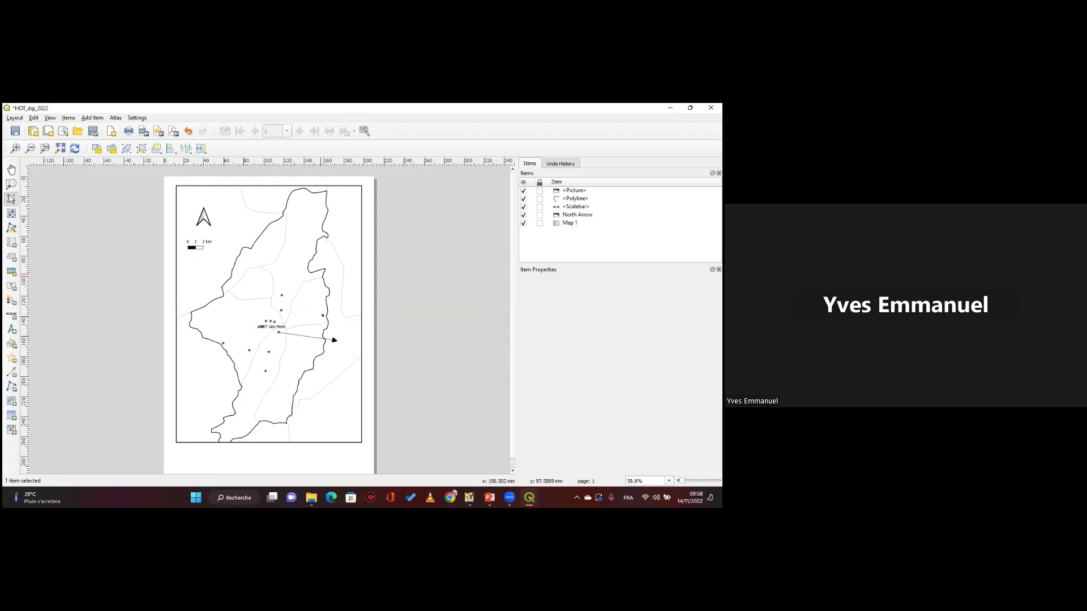
pyautogui.scroll(-5, 555, 378)
pyautogui.click(541, 378)
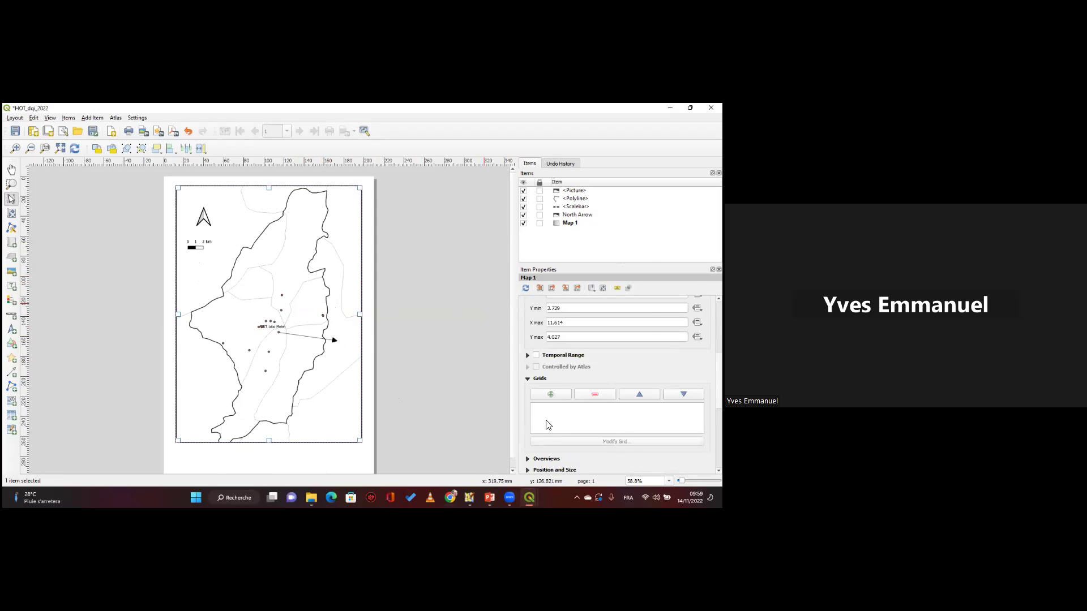
pyautogui.click(541, 379)
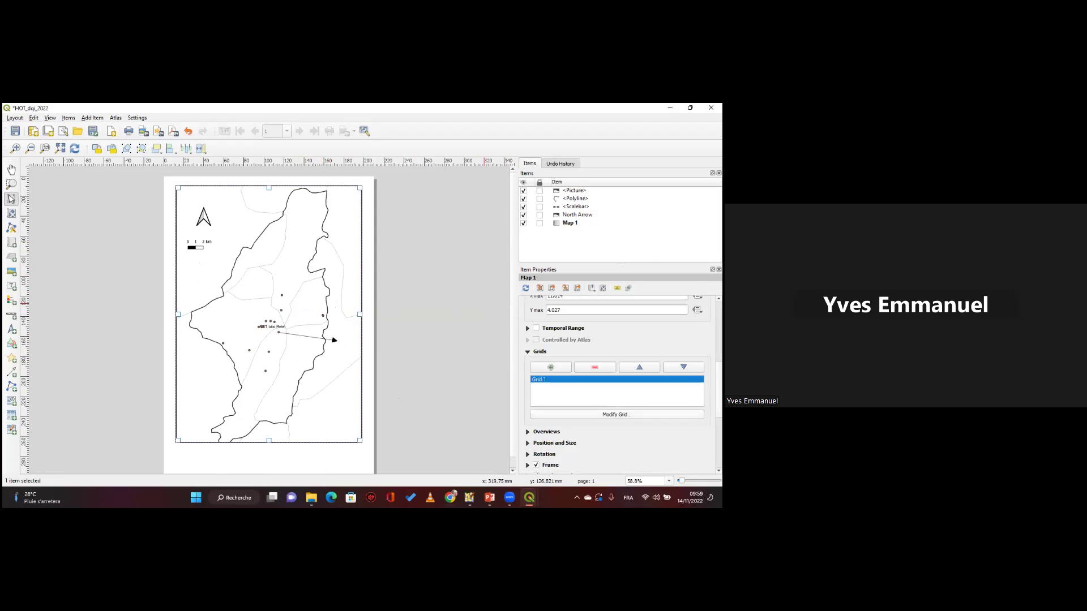
pyautogui.click(617, 415)
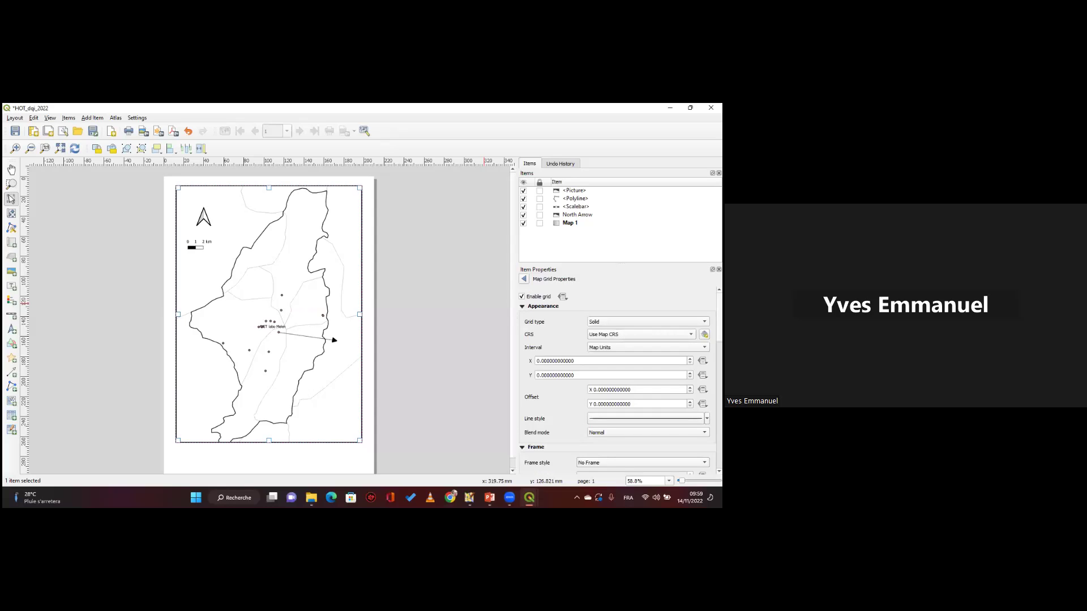
# Set the grid's interval unit to centimeters and its type to Cross.
pyautogui.click(647, 348)
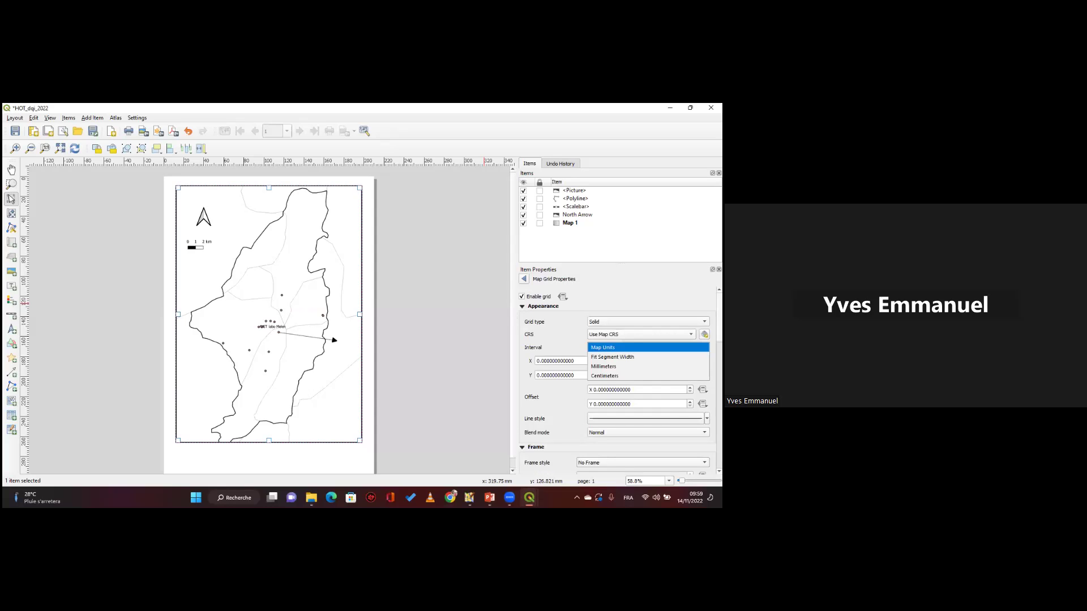
pyautogui.press('Down')
pyautogui.press('Down')
pyautogui.press('Down')
pyautogui.press('Return')
pyautogui.click(648, 322)
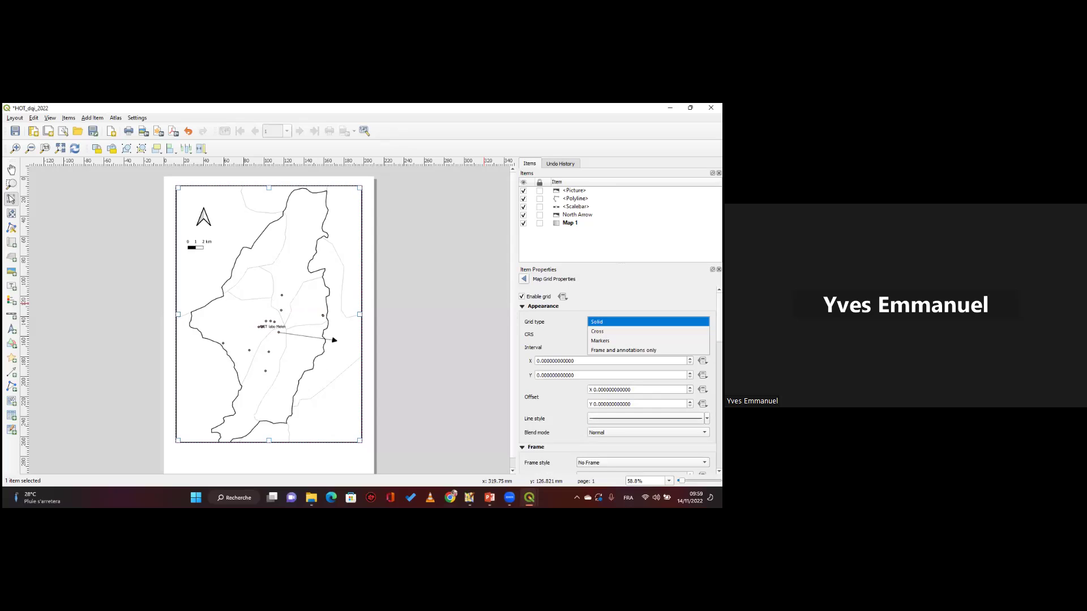
pyautogui.press('Down')
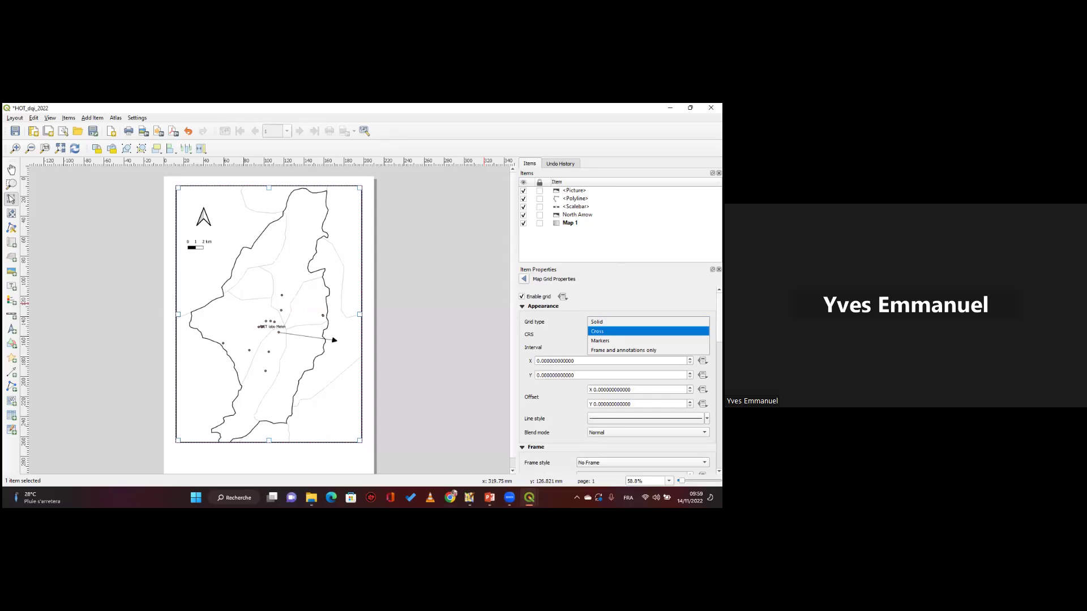
pyautogui.press('Return')
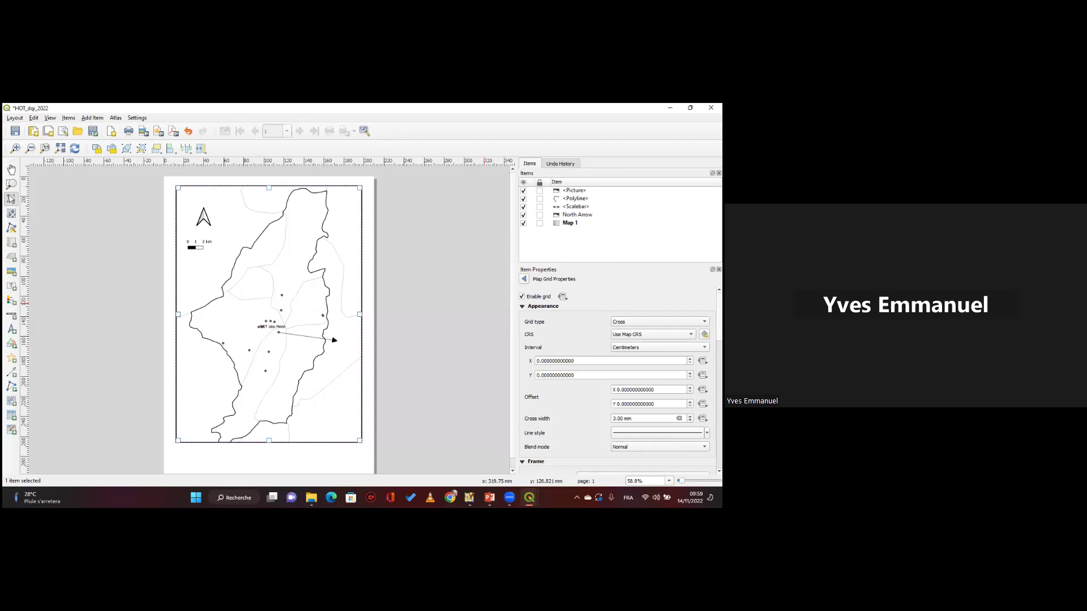
# Set the cross grid's interval to 7 cm in X and 11 cm in Y.
pyautogui.doubleClick(689, 359)
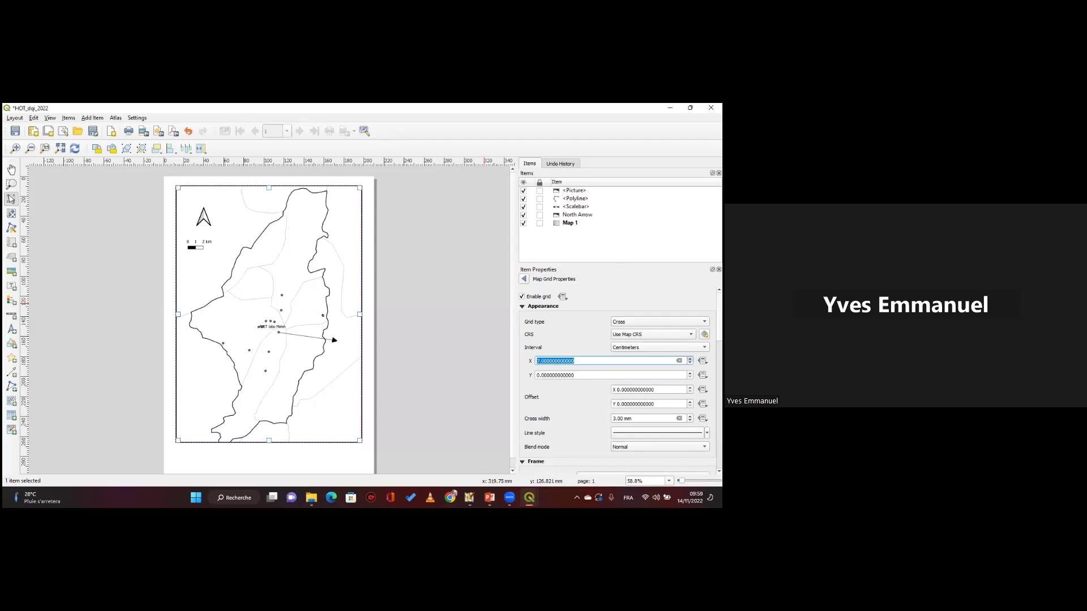
pyautogui.press('Tab')
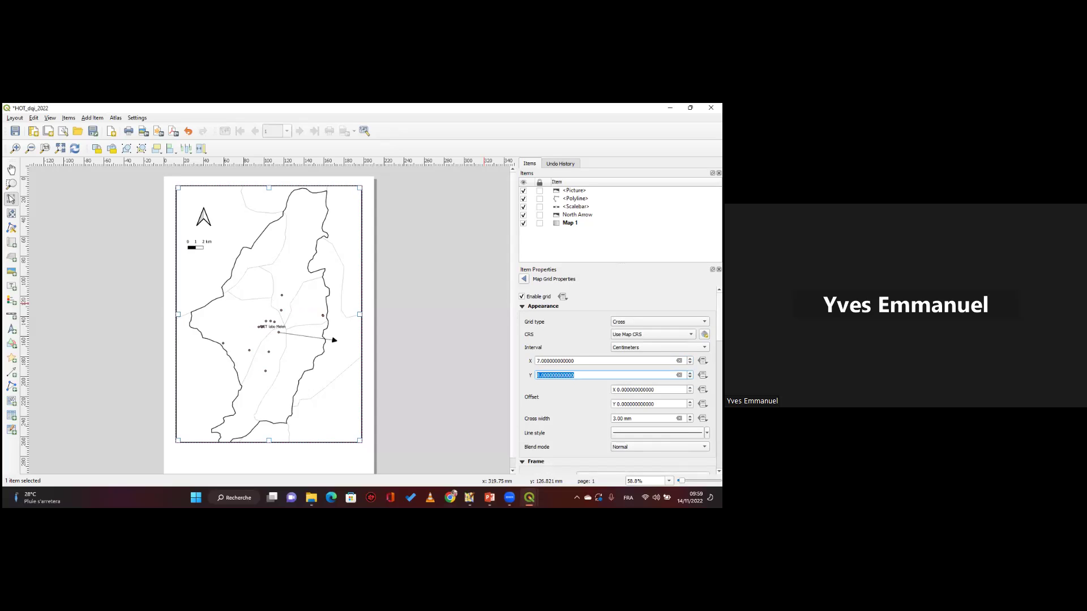
pyautogui.press('Up')
pyautogui.scroll(1, 252, 293)
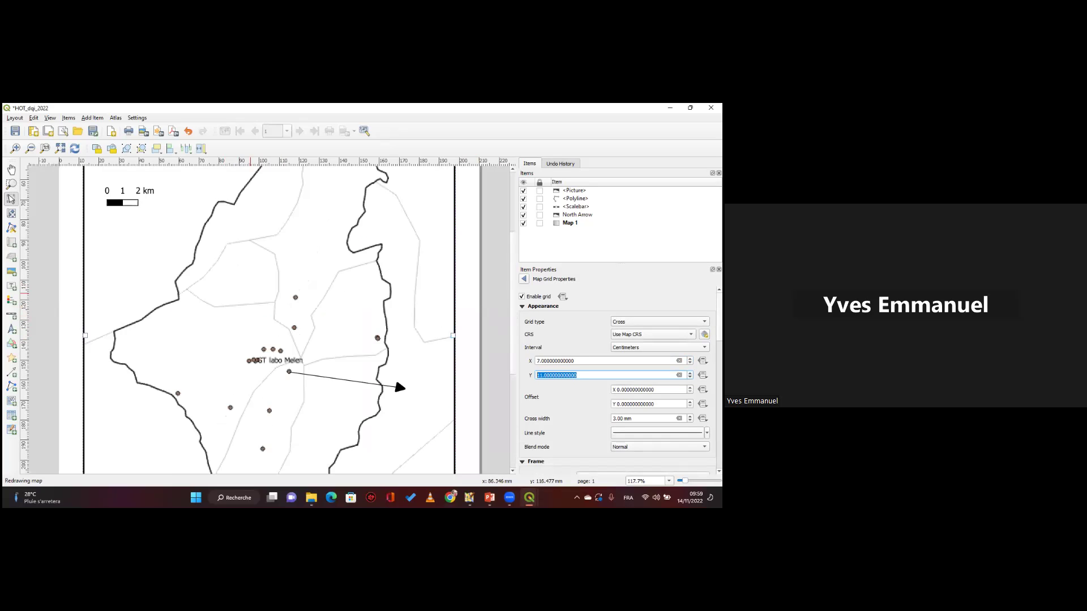
pyautogui.scroll(-1, 234, 298)
# Switch the grid's interval unit to millimeters, keeping the Cross type and the map's CRS.
pyautogui.click(651, 334)
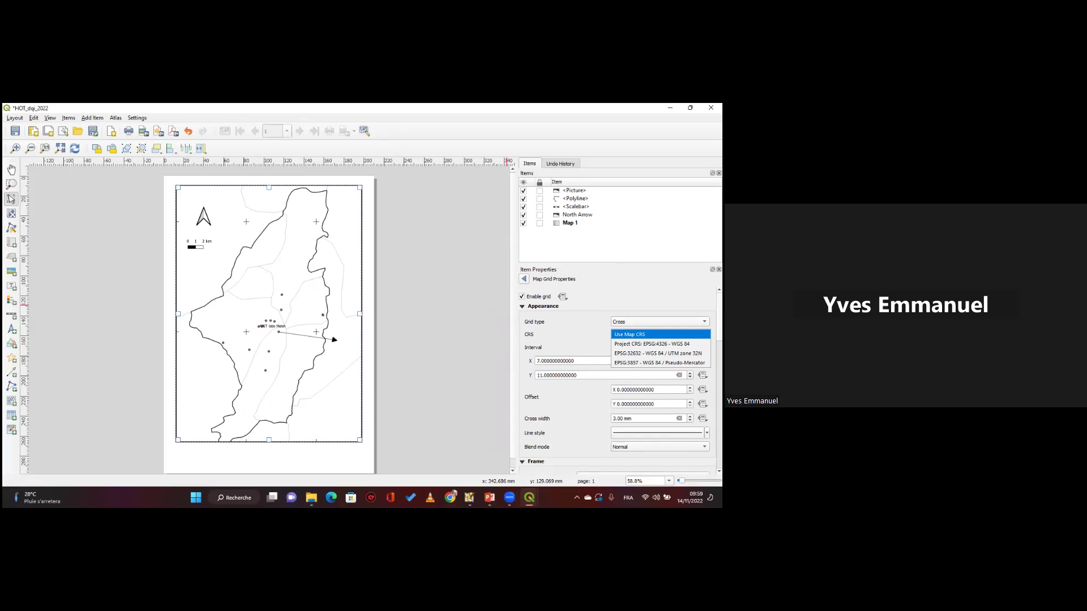
pyautogui.click(651, 335)
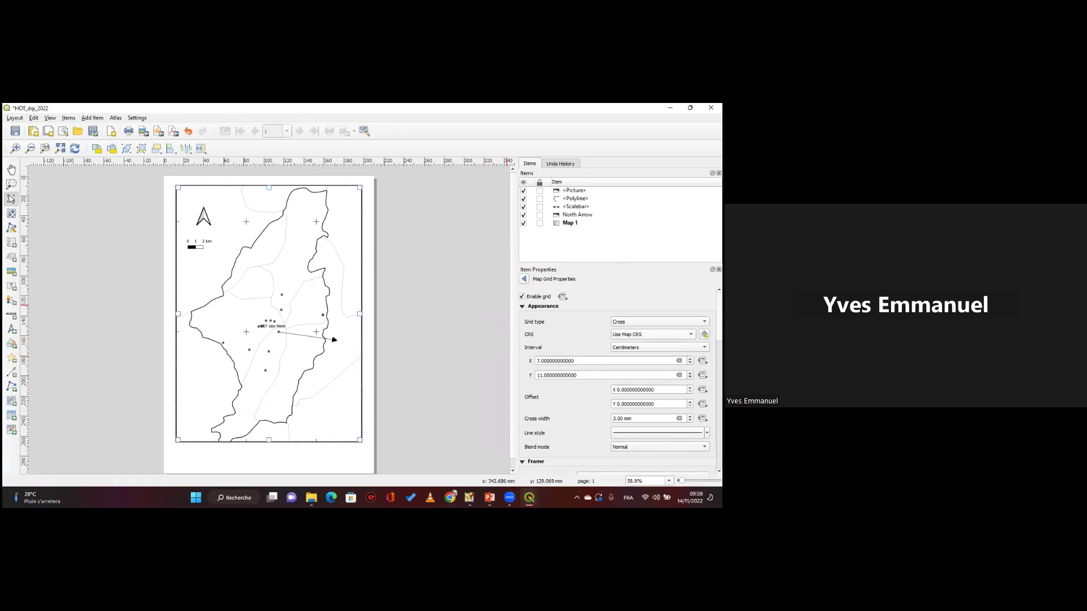
pyautogui.click(660, 322)
pyautogui.click(659, 322)
pyautogui.click(660, 348)
pyautogui.press('Down')
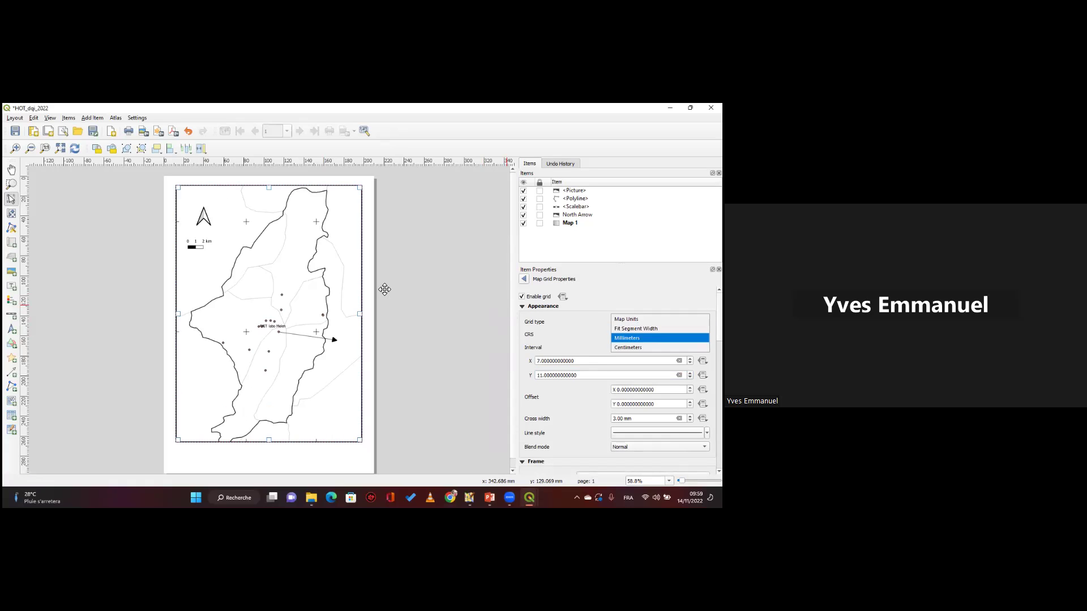
pyautogui.press('Return')
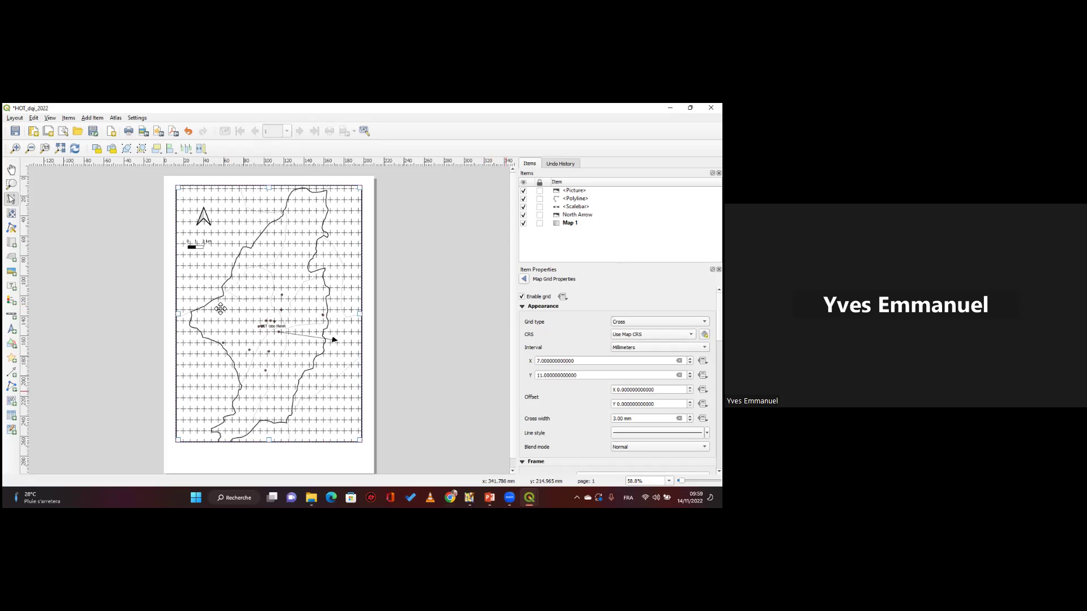
# Adjust the cross grid's interval to 27 mm in X and 10 mm in Y.
pyautogui.click(690, 359)
pyautogui.click(690, 359)
pyautogui.click(689, 359)
pyautogui.click(689, 359)
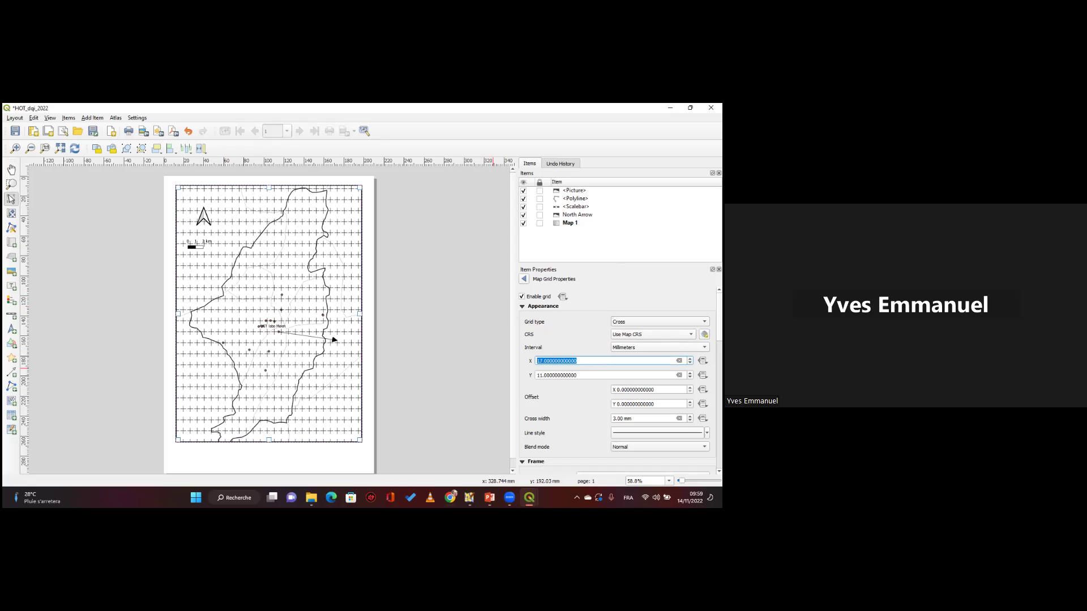
pyautogui.press('Tab')
pyautogui.press('Up')
pyautogui.press('Up')
pyautogui.press('Up')
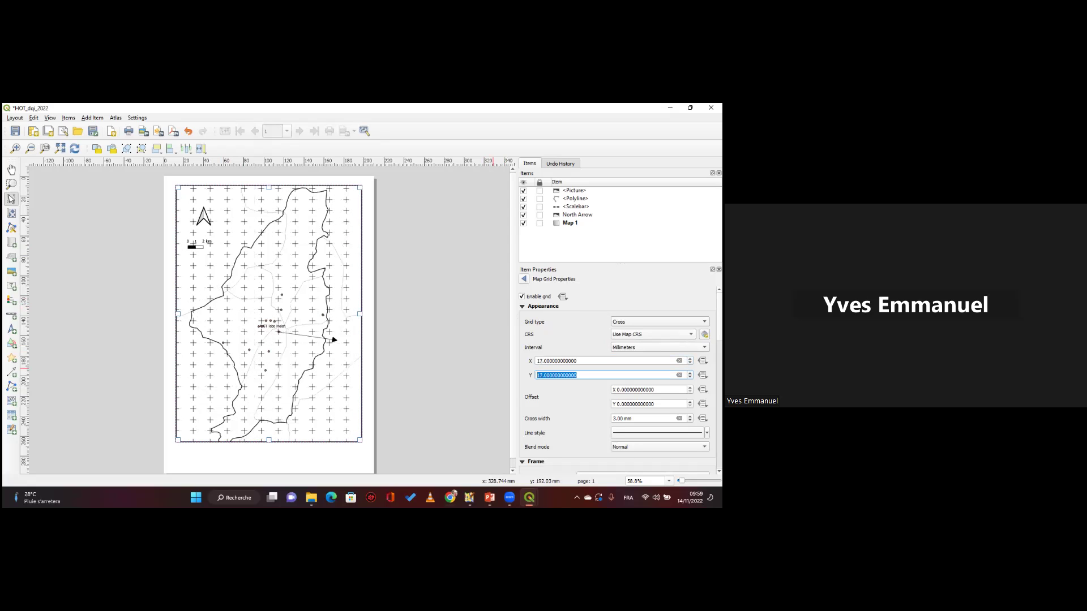
pyautogui.hotkey('shift', 'Tab')
pyautogui.press('Up')
pyautogui.press('Up')
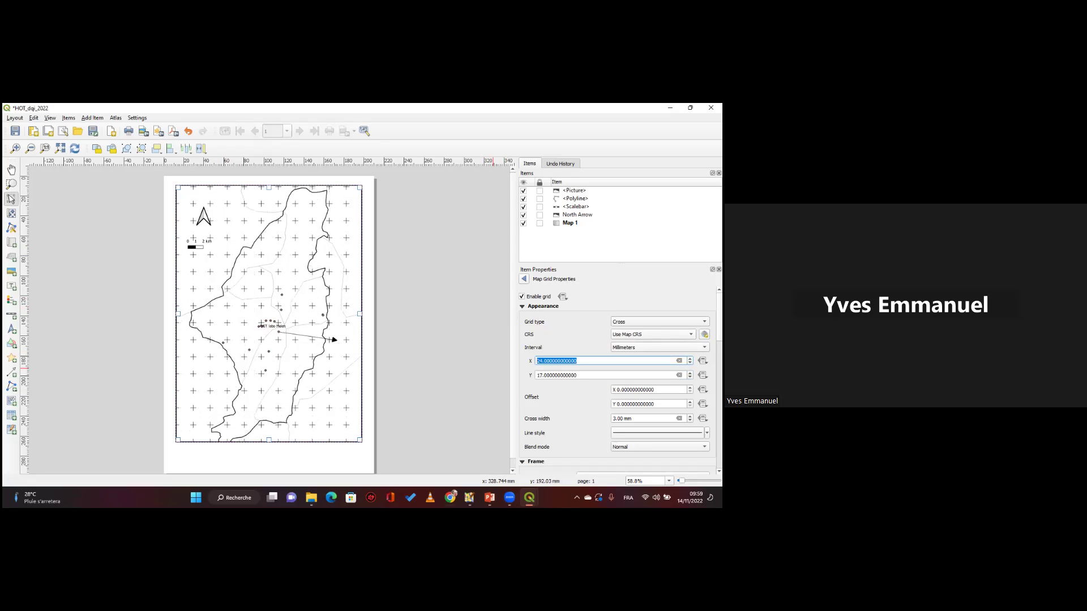
pyautogui.press('Tab')
pyautogui.press('Down')
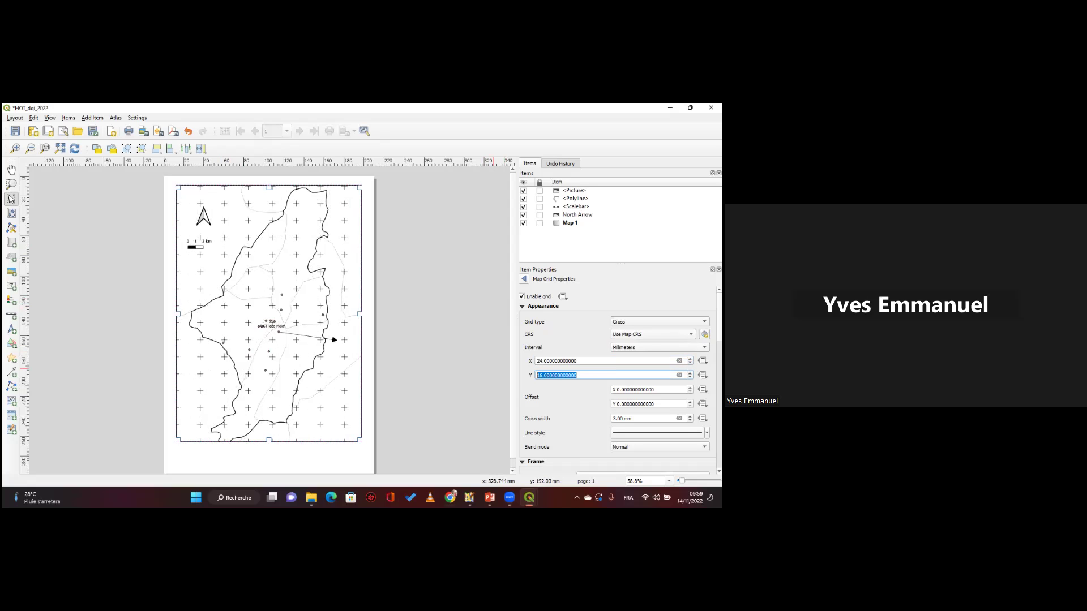
pyautogui.hotkey('shift', 'Tab')
pyautogui.press('Up')
pyautogui.press('Up')
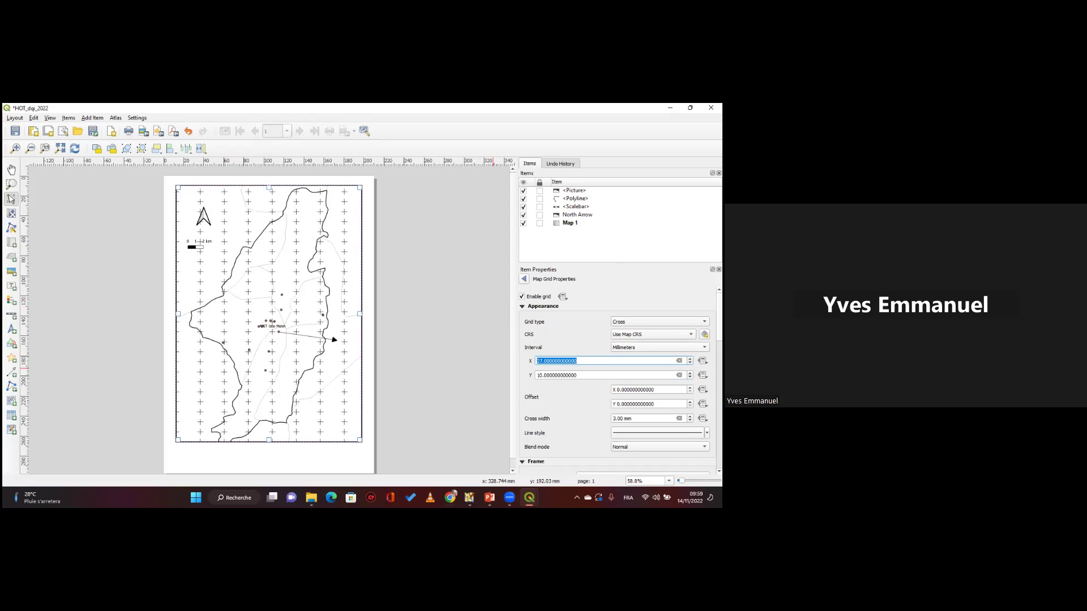
# Set the cross grid's Y interval to 11 mm and its offset to 5 in X and 4 in Y.
pyautogui.press('Tab')
pyautogui.press('Up')
pyautogui.press('Tab')
pyautogui.press('Up')
pyautogui.press('Up')
pyautogui.press('Up')
pyautogui.press('Up')
pyautogui.press('Up')
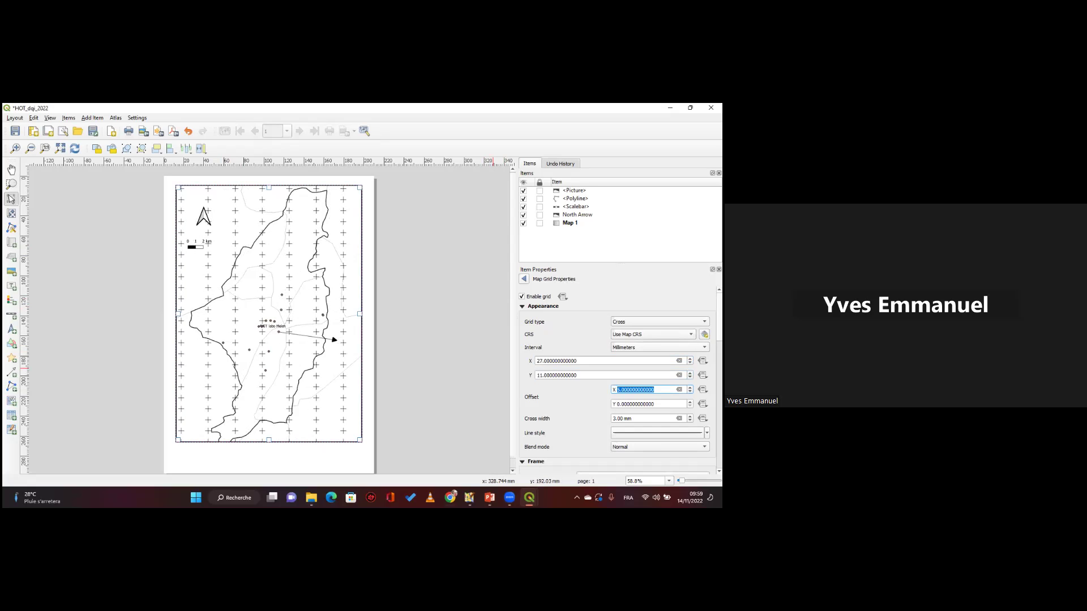
pyautogui.press('Tab')
pyautogui.press('Up')
pyautogui.press('Up')
pyautogui.press('Up')
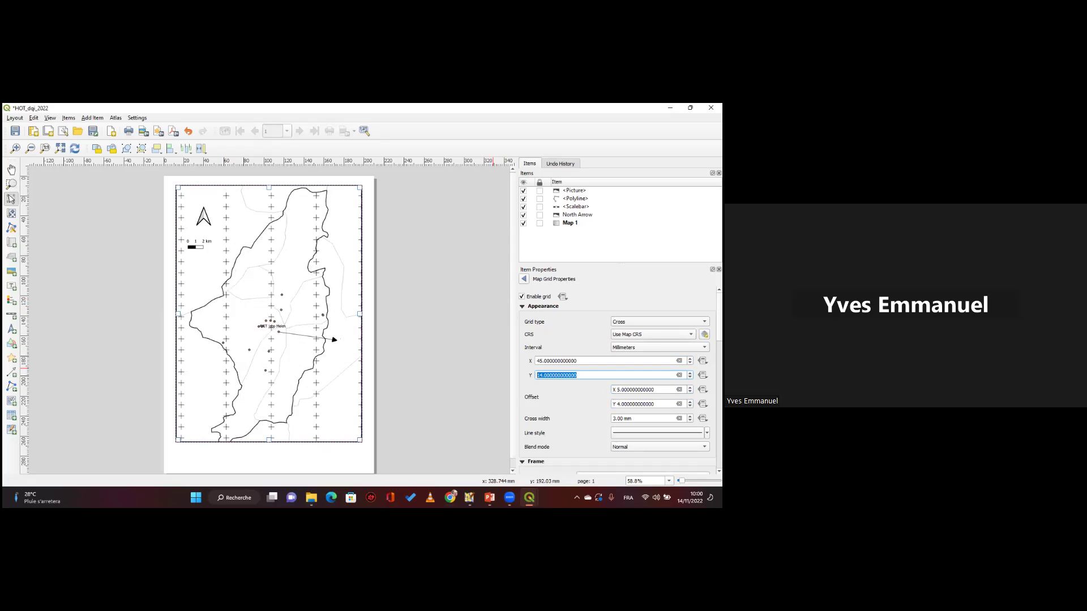
# Increase the cross grid's interval to 55 mm in X and 17 mm in Y, with an X offset of 11.
pyautogui.click(689, 359)
pyautogui.click(689, 387)
pyautogui.click(689, 388)
pyautogui.click(689, 359)
pyautogui.press('Tab')
pyautogui.press('Up')
pyautogui.press('Up')
pyautogui.press('Tab')
pyautogui.press('Up')
pyautogui.press('Up')
pyautogui.press('Up')
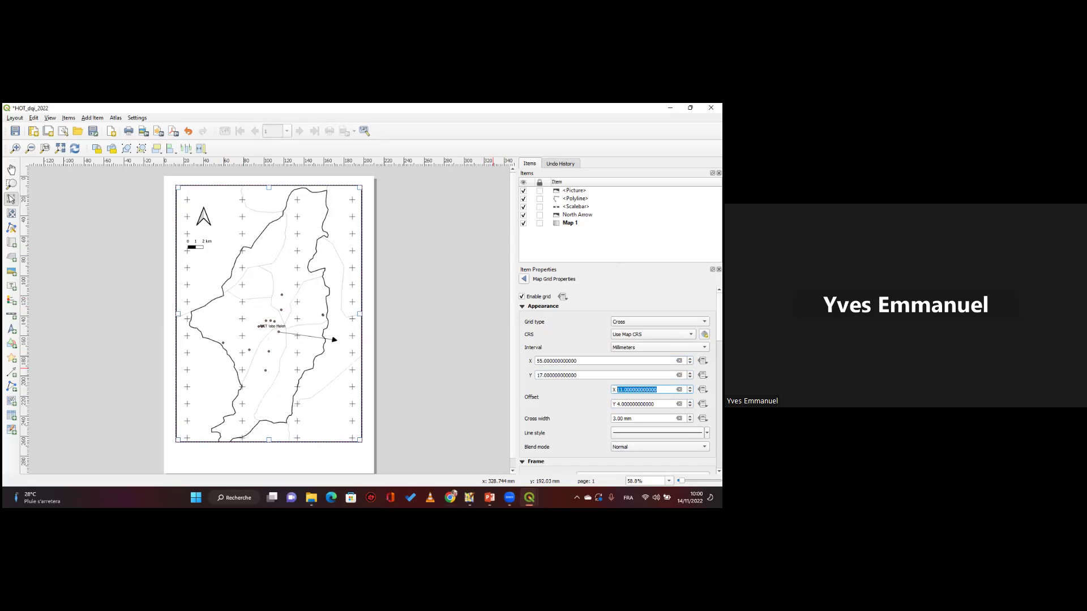
# Adjust the grid's Y offset to 8 and its interval to 64 mm in X and 14 mm in Y.
pyautogui.press('Tab')
pyautogui.press('Down')
pyautogui.click(690, 358)
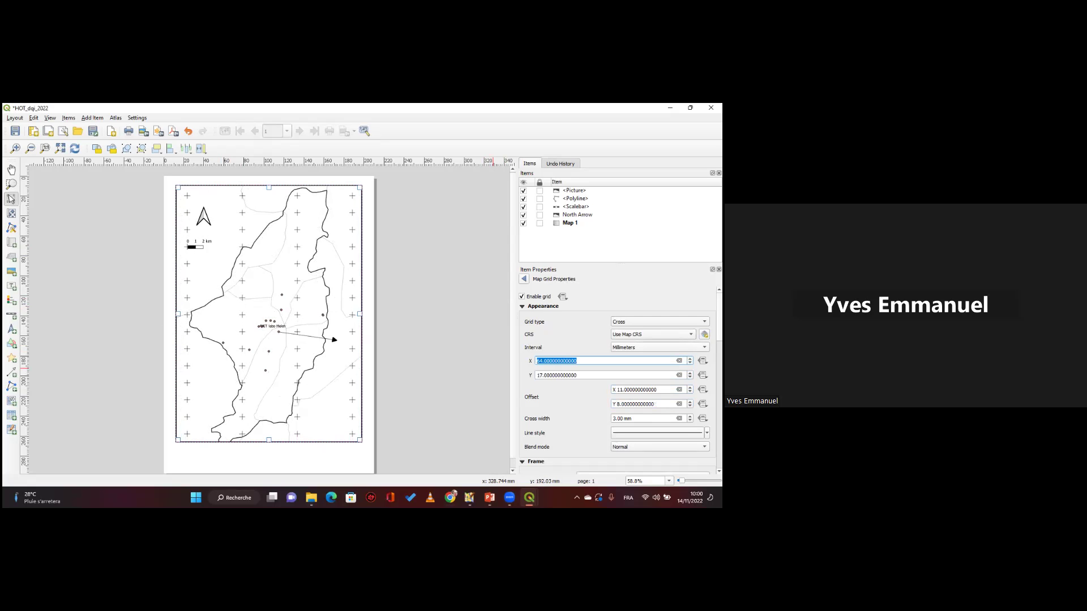
pyautogui.click(690, 358)
pyautogui.click(690, 377)
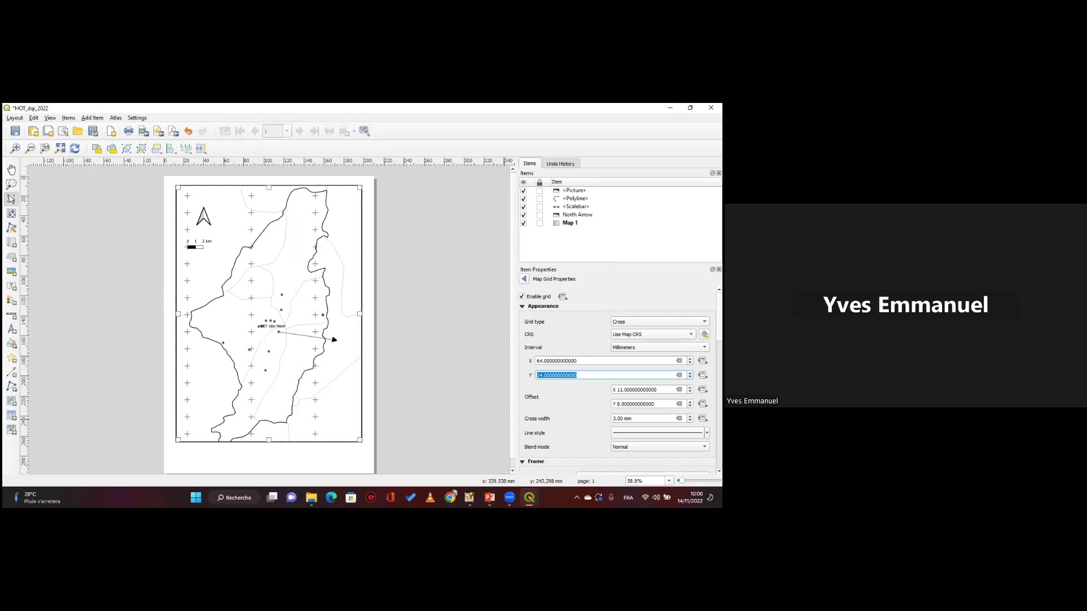
# Set the grid offset to 16 in X and 12 in Y, and reduce the cross width to 1.00 mm.
pyautogui.press('Tab')
pyautogui.press('Up')
pyautogui.press('Up')
pyautogui.press('Up')
pyautogui.press('Up')
pyautogui.press('Up')
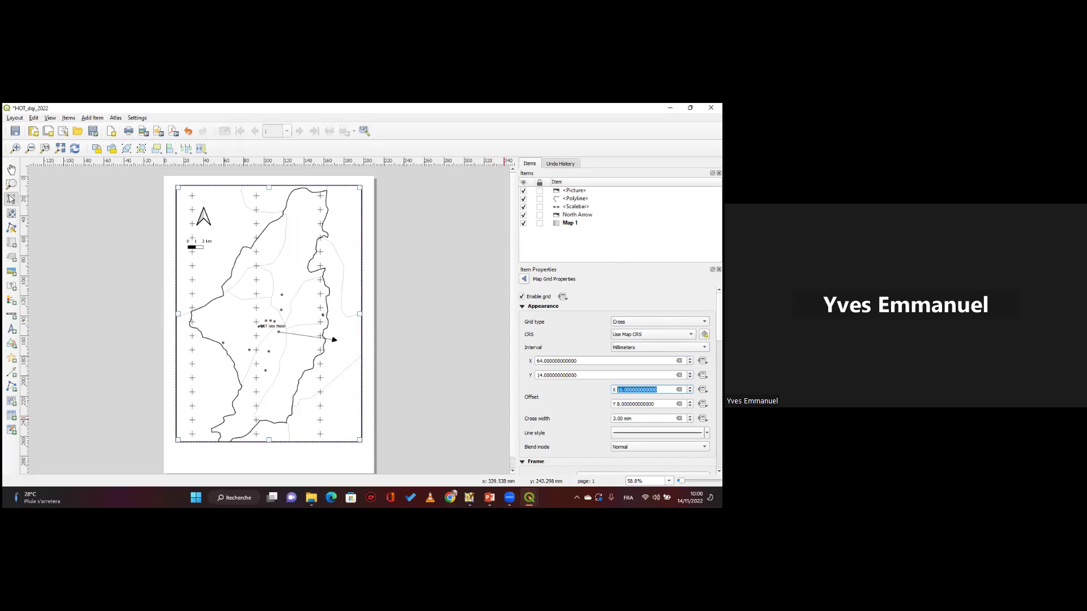
pyautogui.press('Tab')
pyautogui.press('Up')
pyautogui.press('Up')
pyautogui.press('Up')
pyautogui.press('Up')
pyautogui.press('Tab')
pyautogui.press('Down')
pyautogui.press('Down')
pyautogui.press('Up')
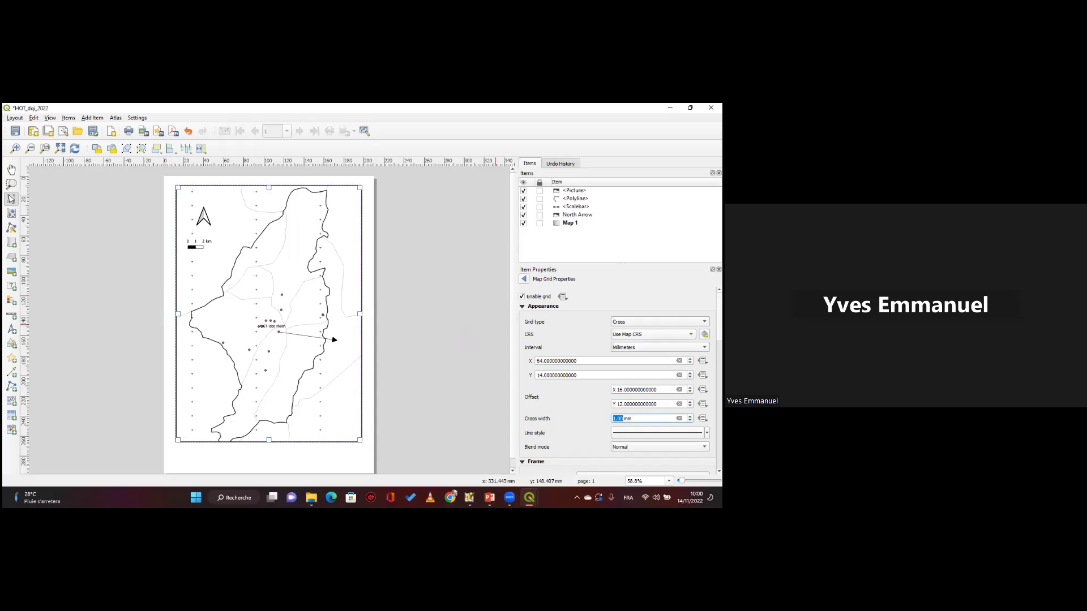
# Set the cross grid's interval to 67 mm in X and 16 mm in Y.
pyautogui.hotkey('shift', 'Tab')
pyautogui.hotkey('shift', 'Tab')
pyautogui.hotkey('shift', 'Tab')
pyautogui.press('Down')
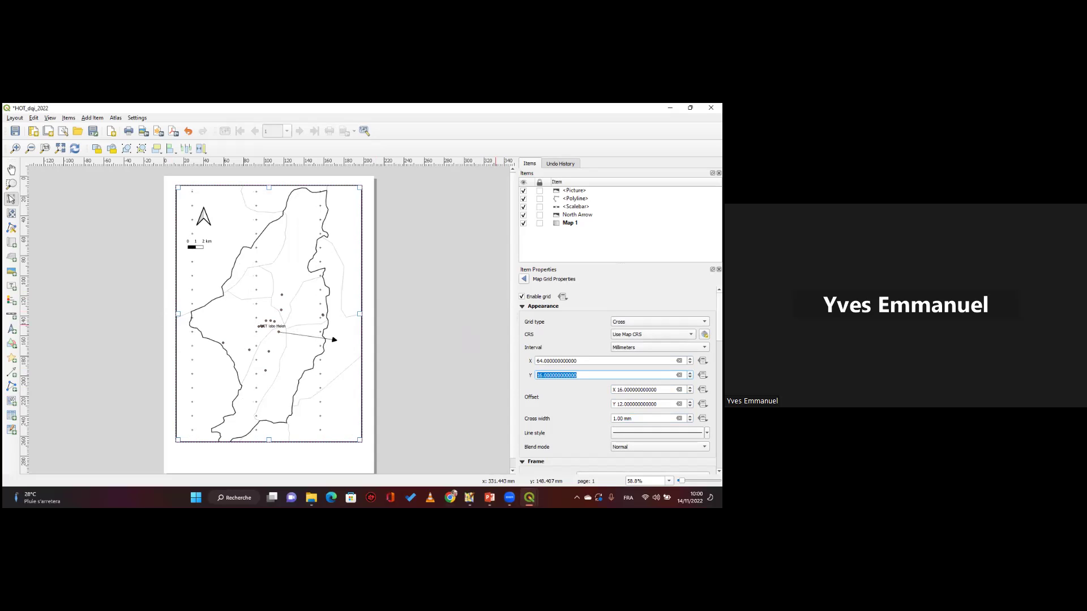
pyautogui.doubleClick(690, 358)
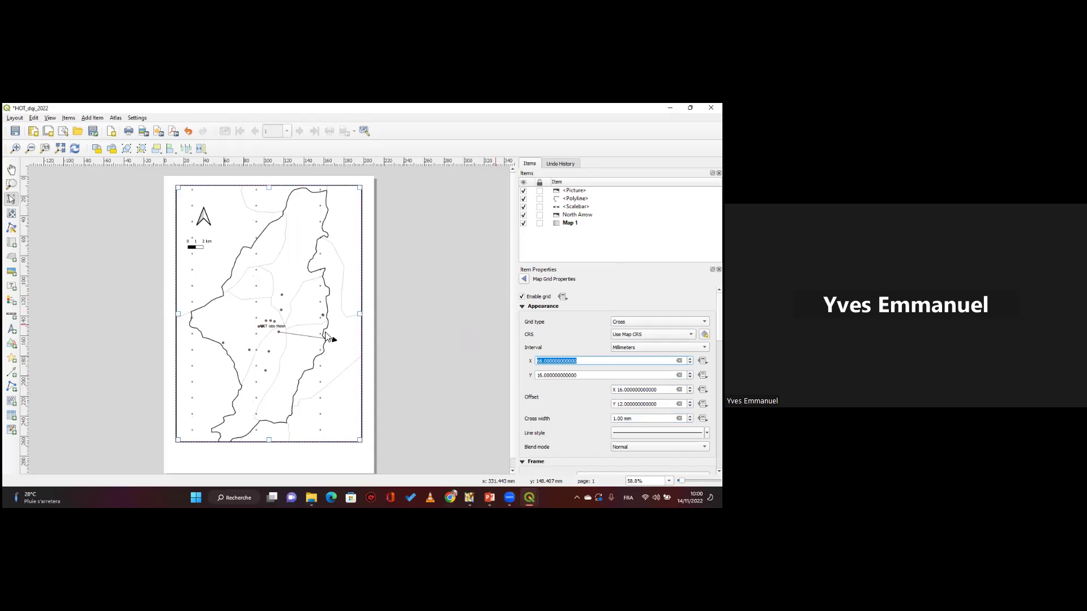
pyautogui.press('Up')
pyautogui.hotkey('ctrl', '-')
pyautogui.hotkey('ctrl', '+')
# Enable drawing of the grid coordinates around the map frame.
pyautogui.scroll(-5, 616, 385)
pyautogui.scroll(-5, 534, 352)
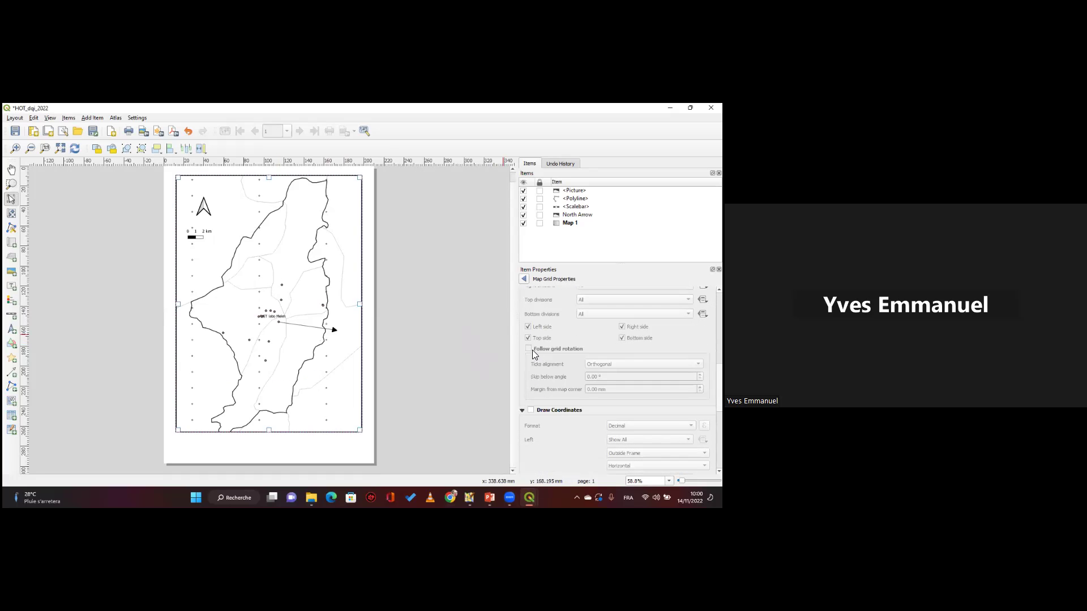
pyautogui.scroll(-1, 532, 350)
pyautogui.scroll(-3, 617, 380)
pyautogui.click(530, 351)
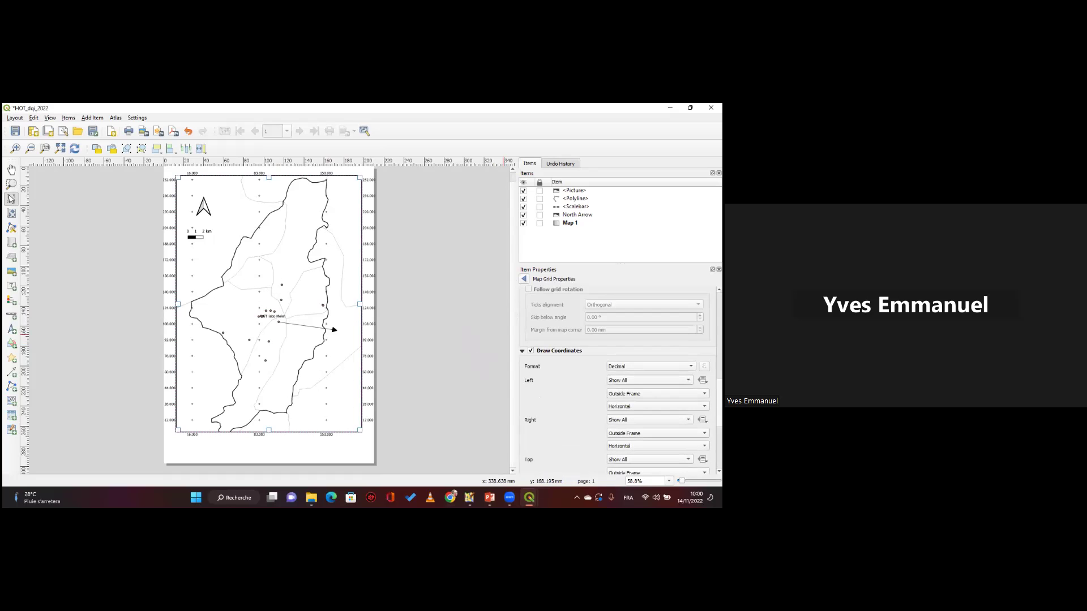
# Orient the grid coordinates along the map's top side as Vertical Ascending.
pyautogui.scroll(-8, 617, 380)
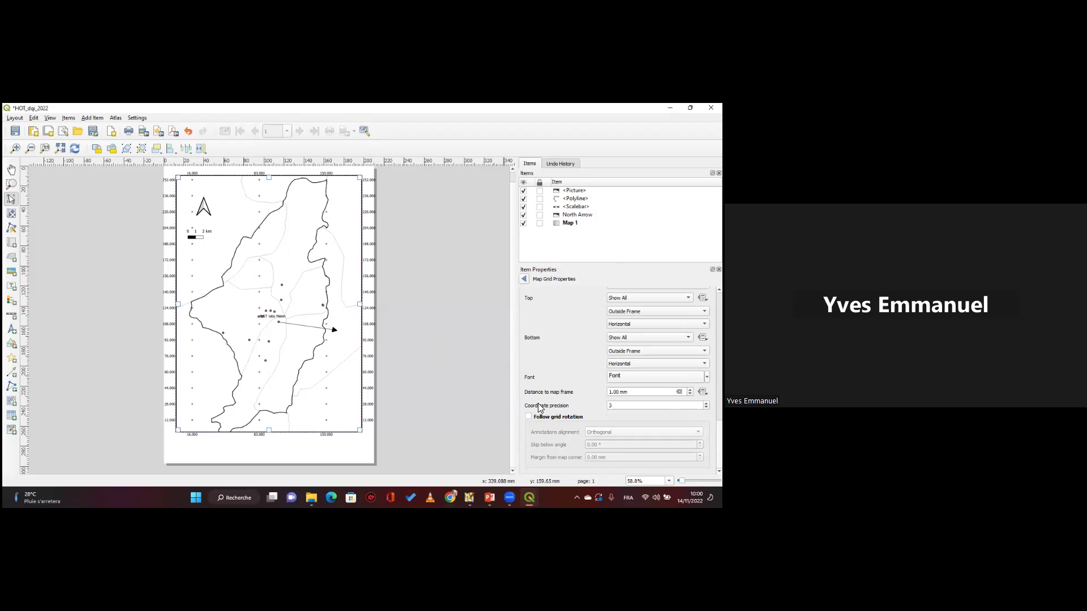
pyautogui.scroll(1, 619, 379)
pyautogui.click(657, 351)
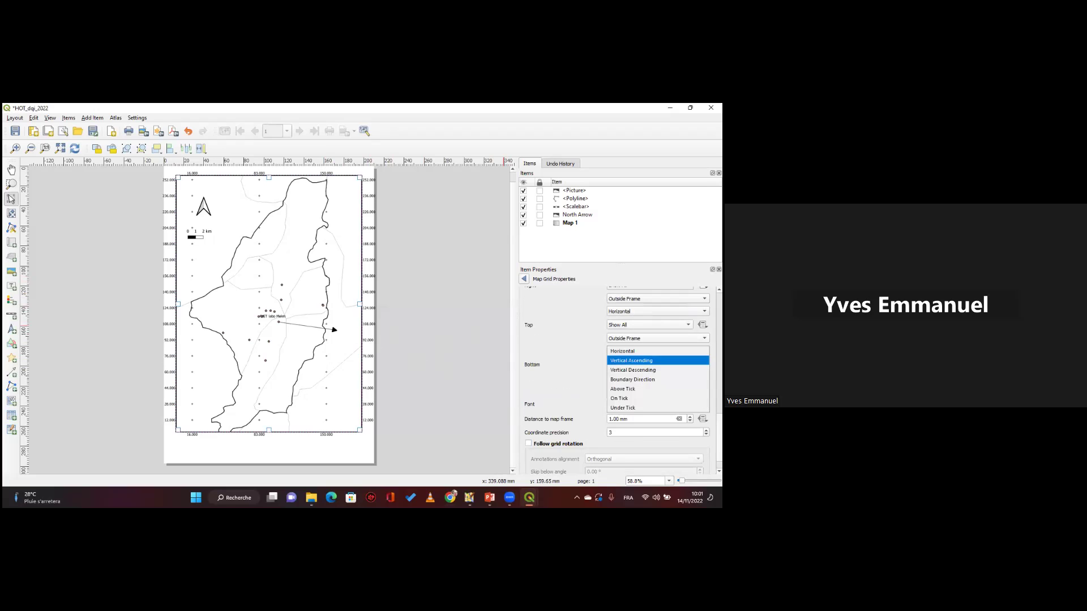
pyautogui.click(646, 361)
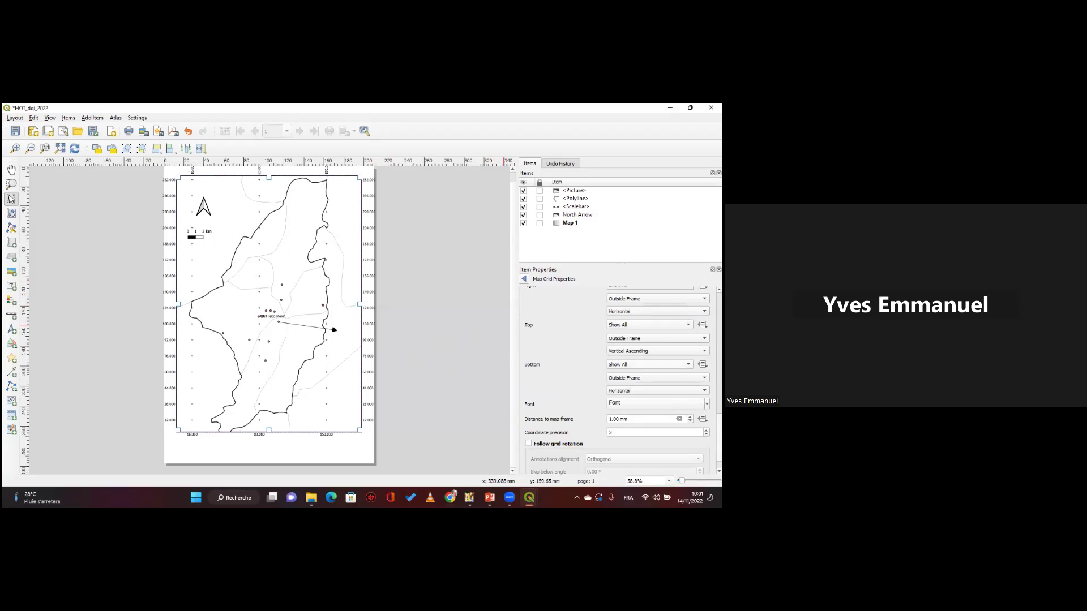
pyautogui.click(656, 351)
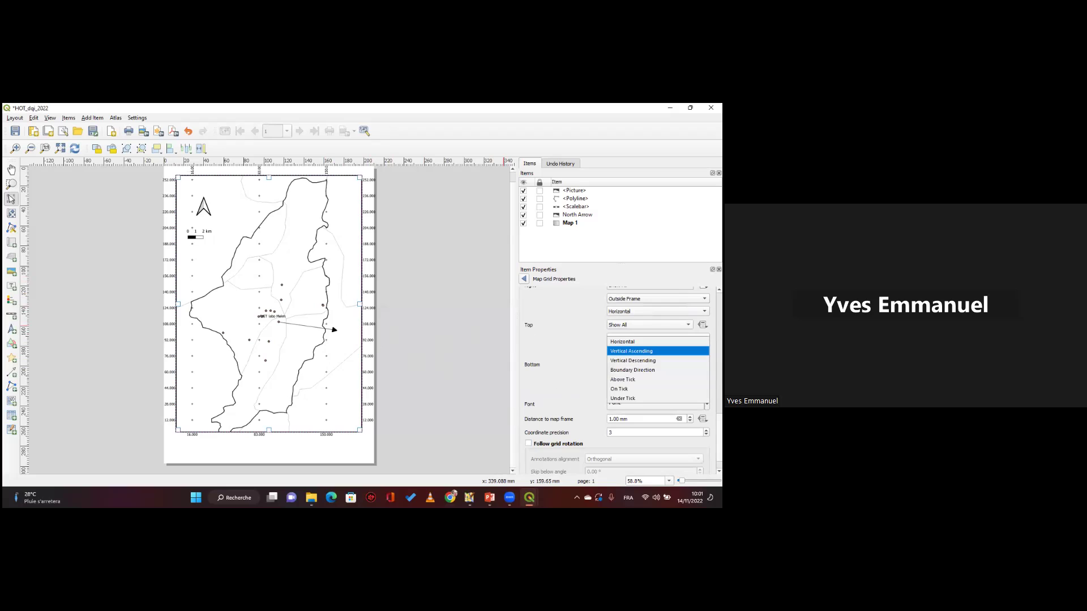
pyautogui.click(548, 359)
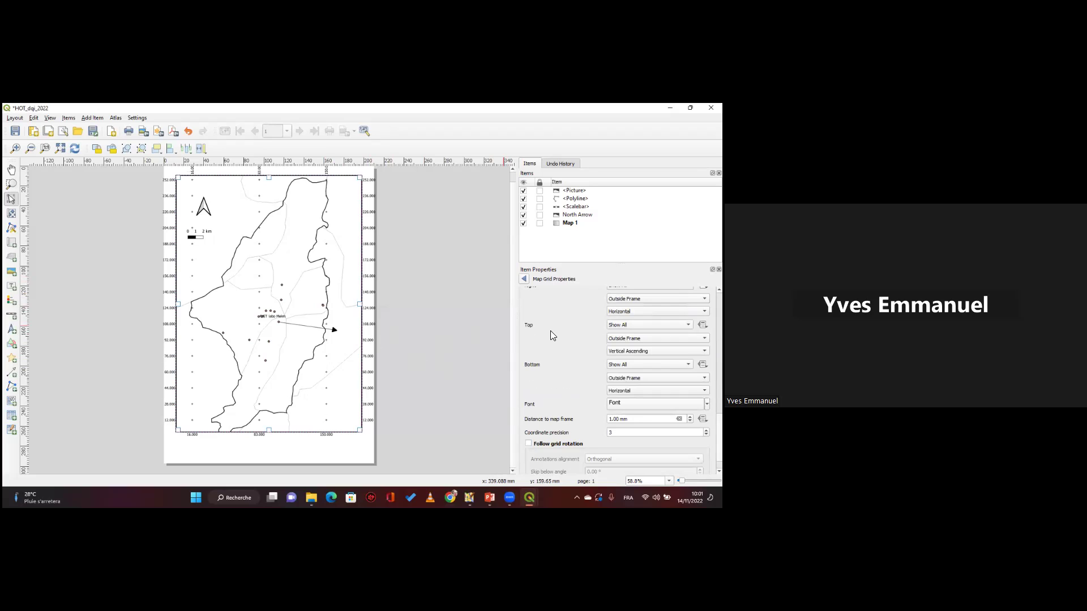
# Orient the grid coordinates along the map's left side as Vertical Ascending.
pyautogui.scroll(4, 547, 339)
pyautogui.click(657, 380)
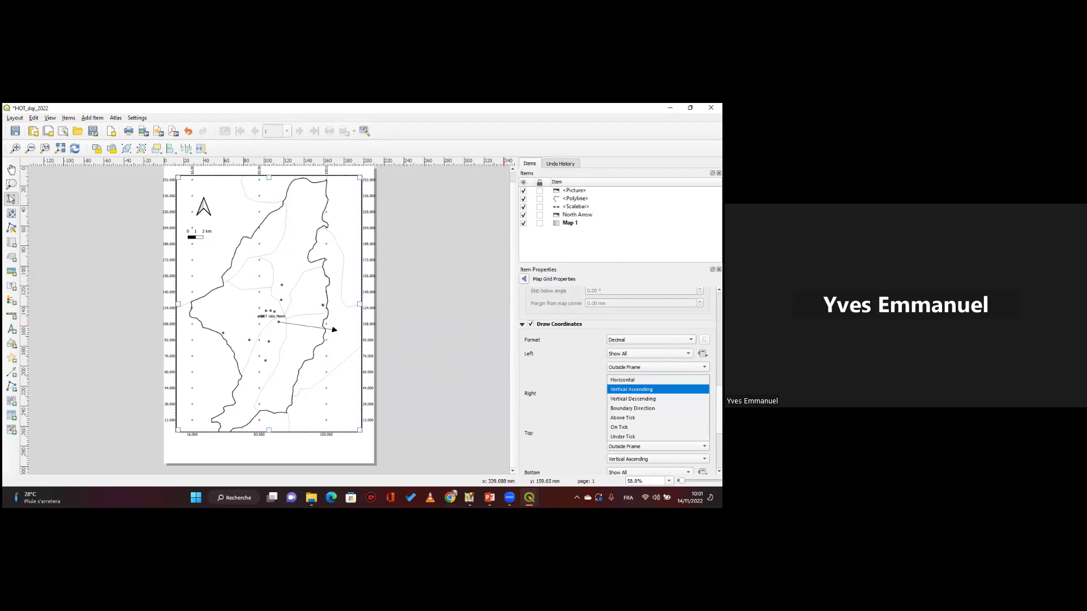
pyautogui.press('Return')
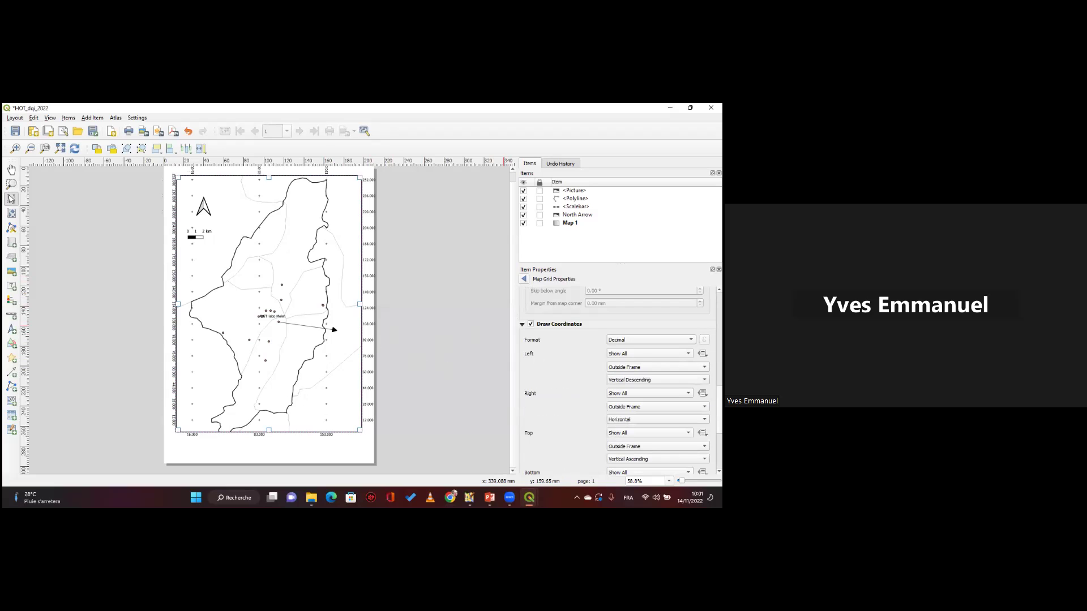
pyautogui.click(657, 380)
pyautogui.click(657, 371)
# Orient the grid coordinates along the map's right side as Vertical Descending.
pyautogui.click(656, 419)
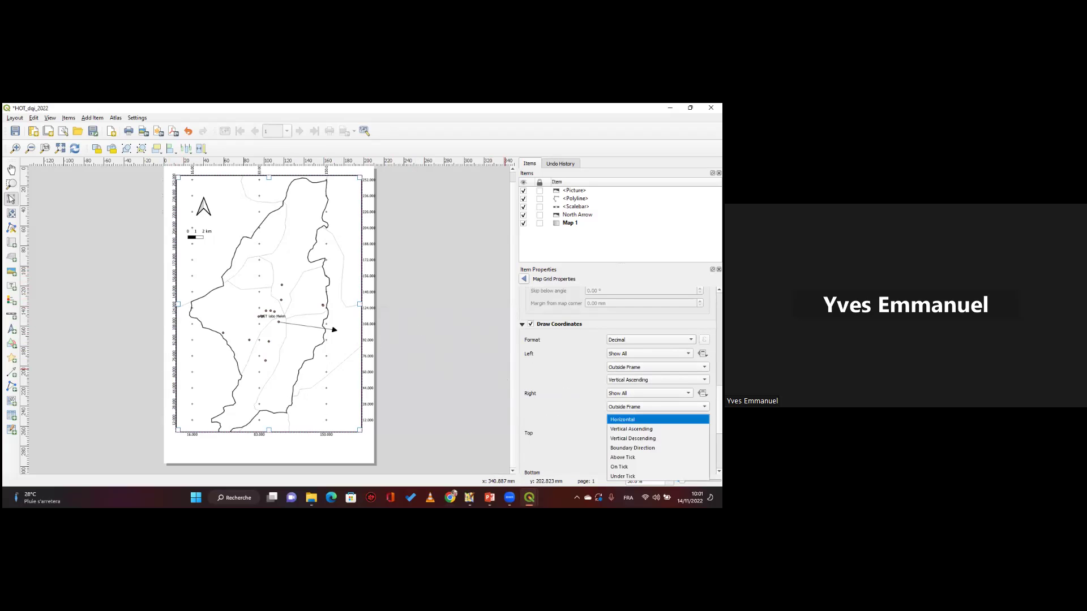
pyautogui.press('Down')
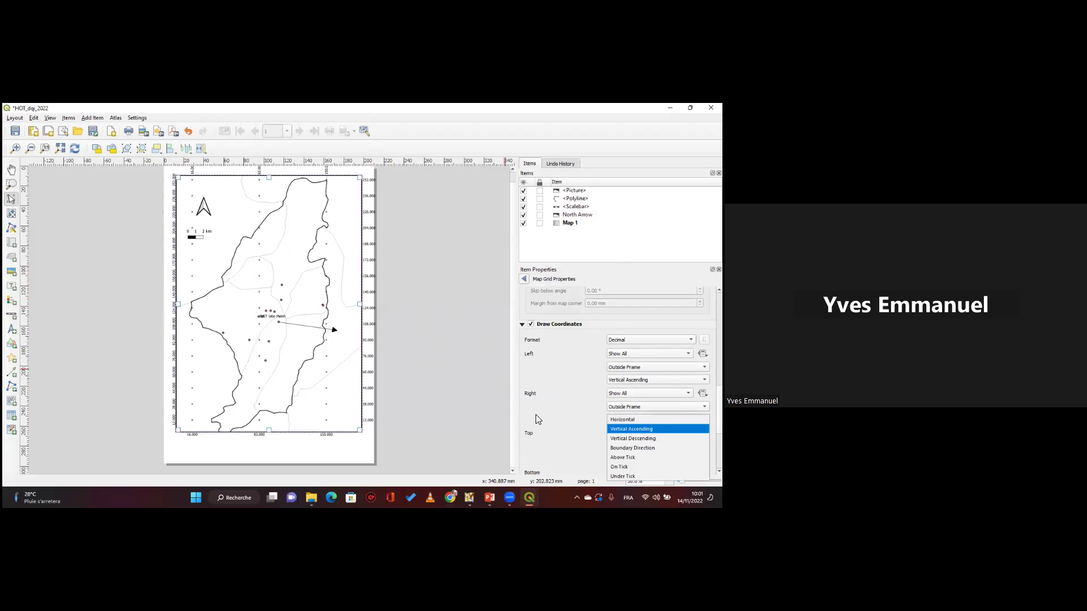
pyautogui.press('Return')
pyautogui.press('Down')
pyautogui.scroll(-1, 620, 381)
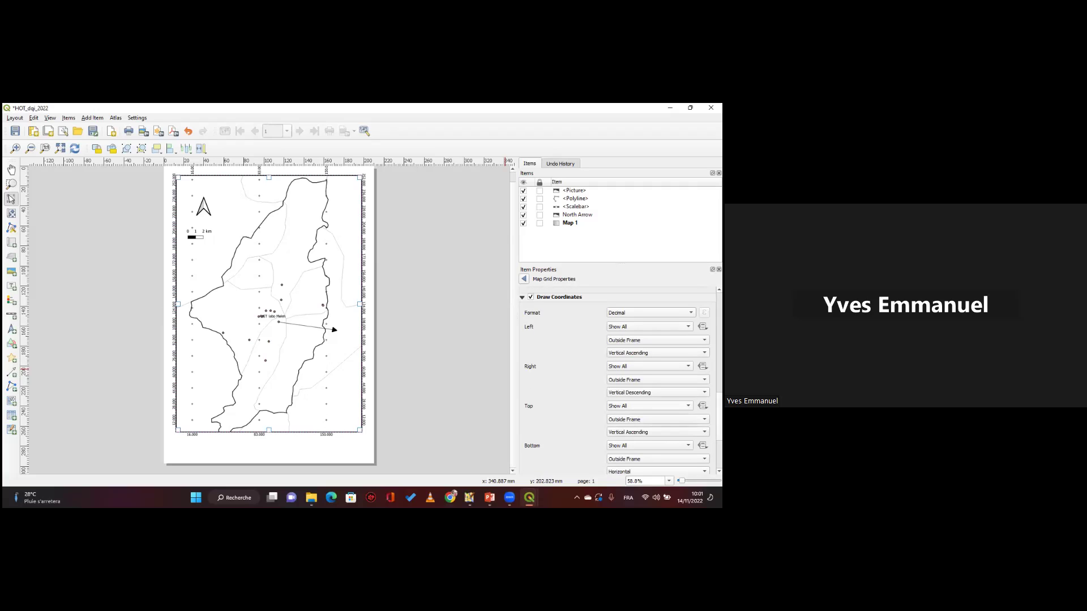
# Return the top grid coordinates to Horizontal outside the frame and set the coordinate precision to 1.
pyautogui.click(540, 411)
pyautogui.click(658, 419)
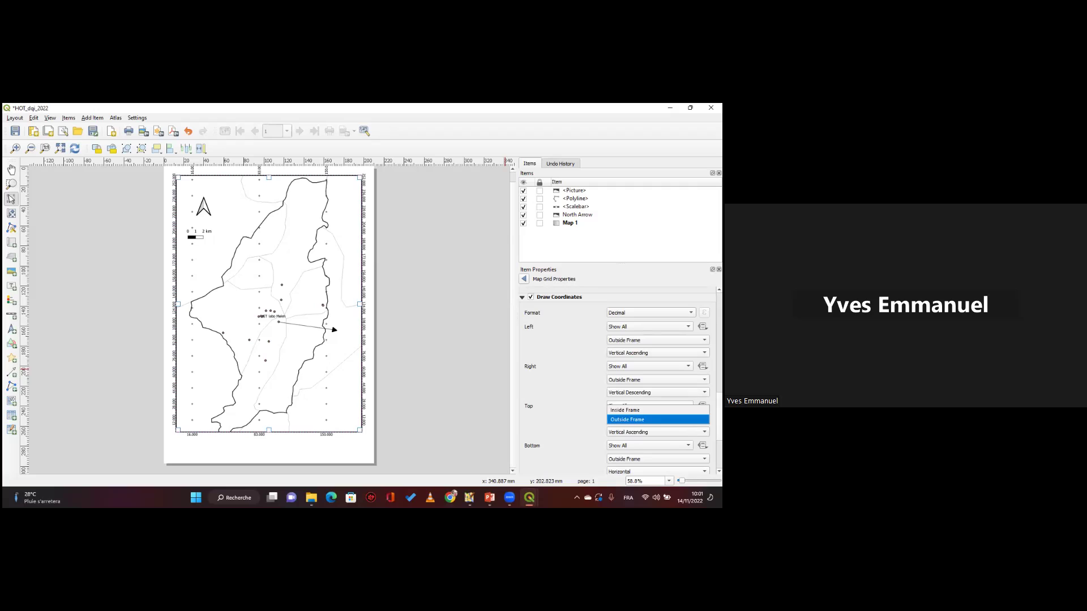
pyautogui.click(558, 418)
pyautogui.click(657, 432)
pyautogui.click(645, 423)
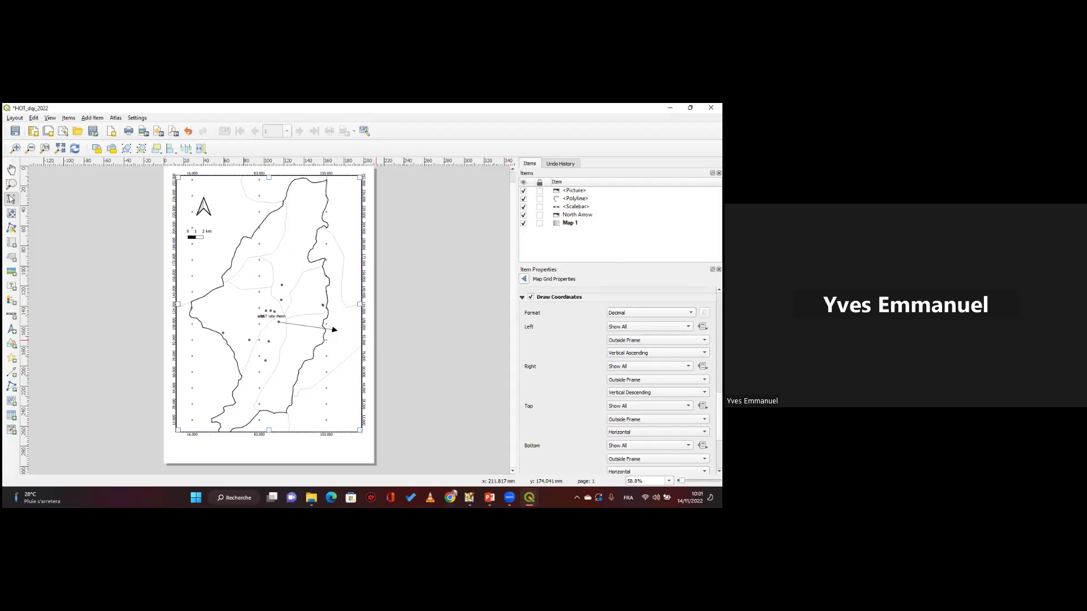
pyautogui.scroll(-4, 620, 379)
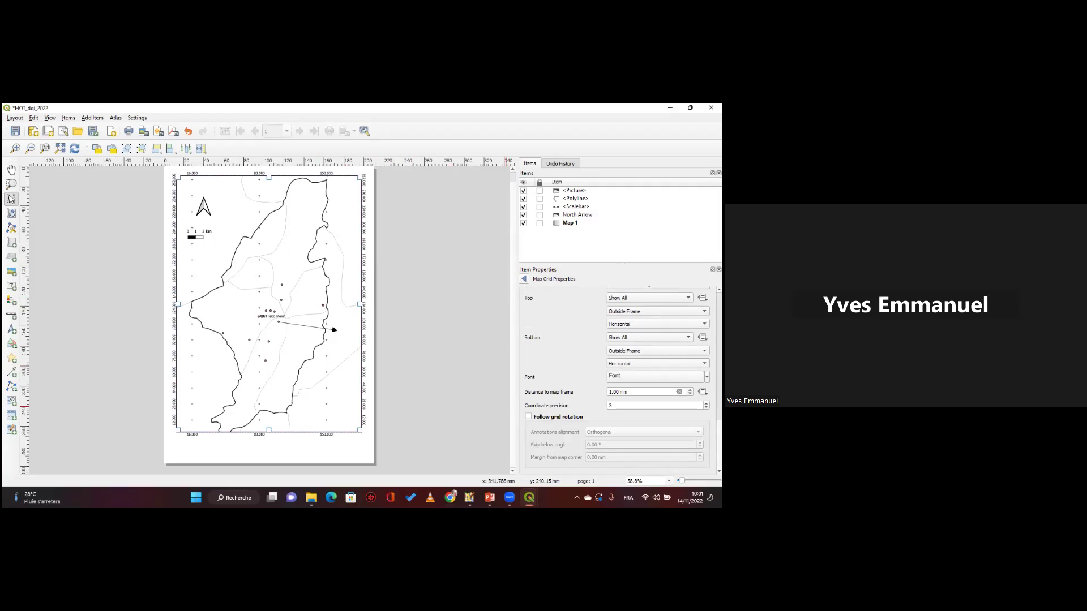
pyautogui.doubleClick(706, 408)
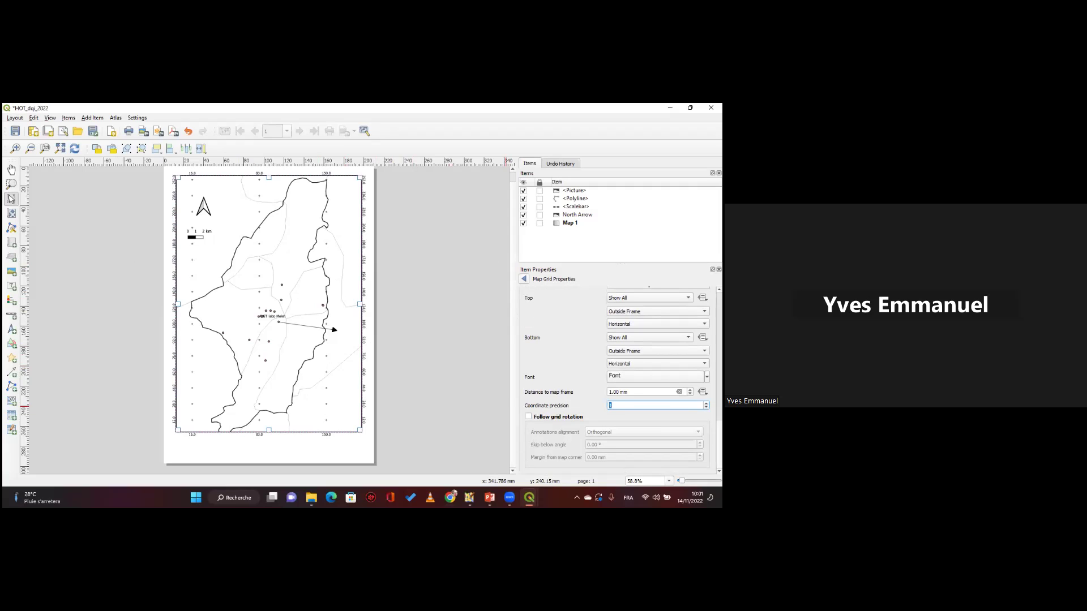
pyautogui.scroll(5, 620, 380)
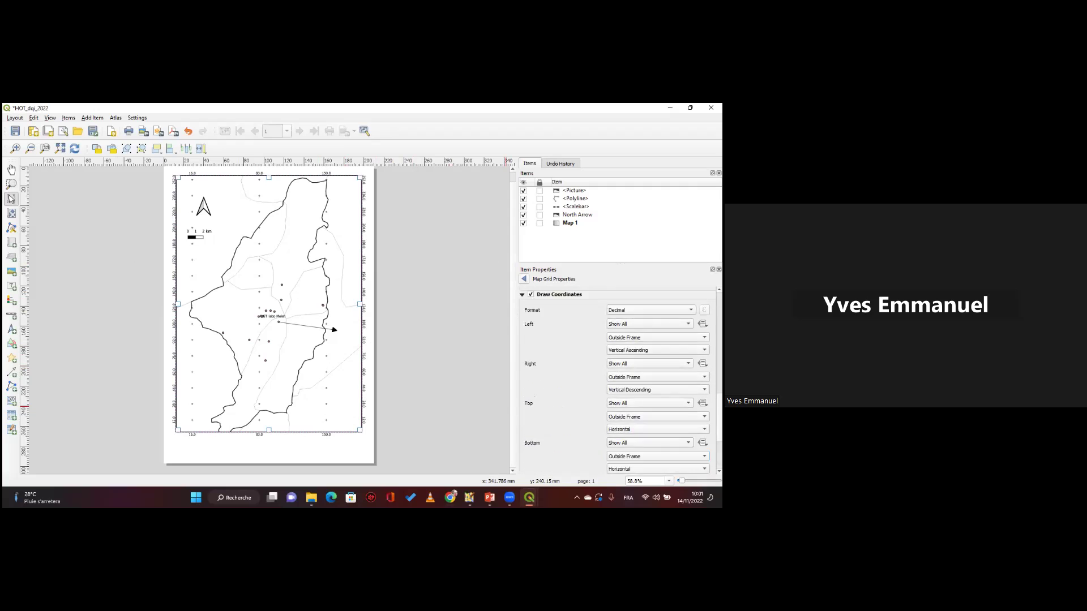
pyautogui.scroll(4, 620, 381)
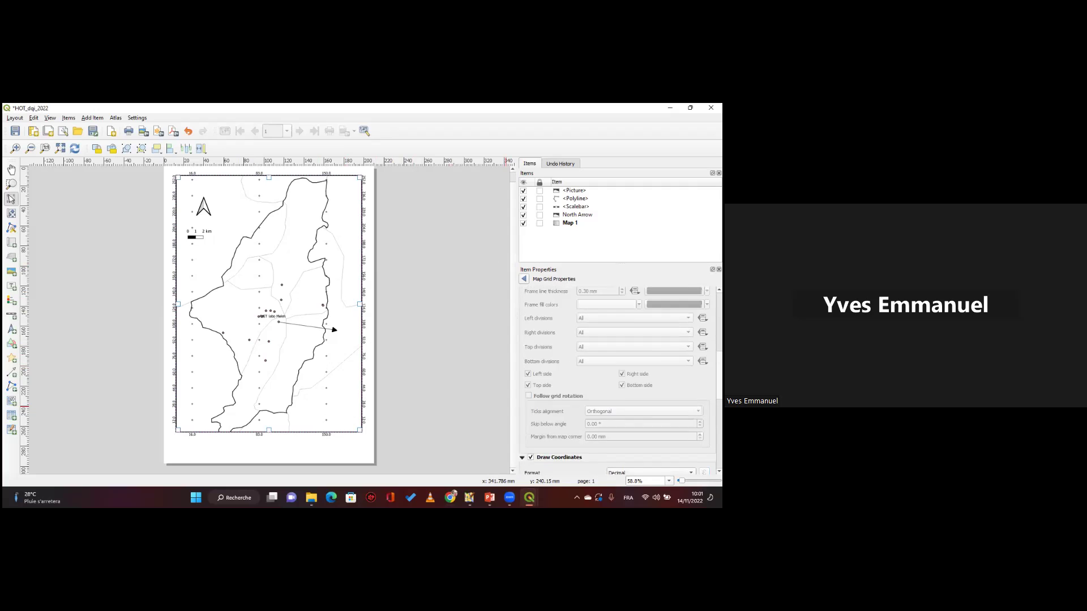
pyautogui.scroll(1, 620, 380)
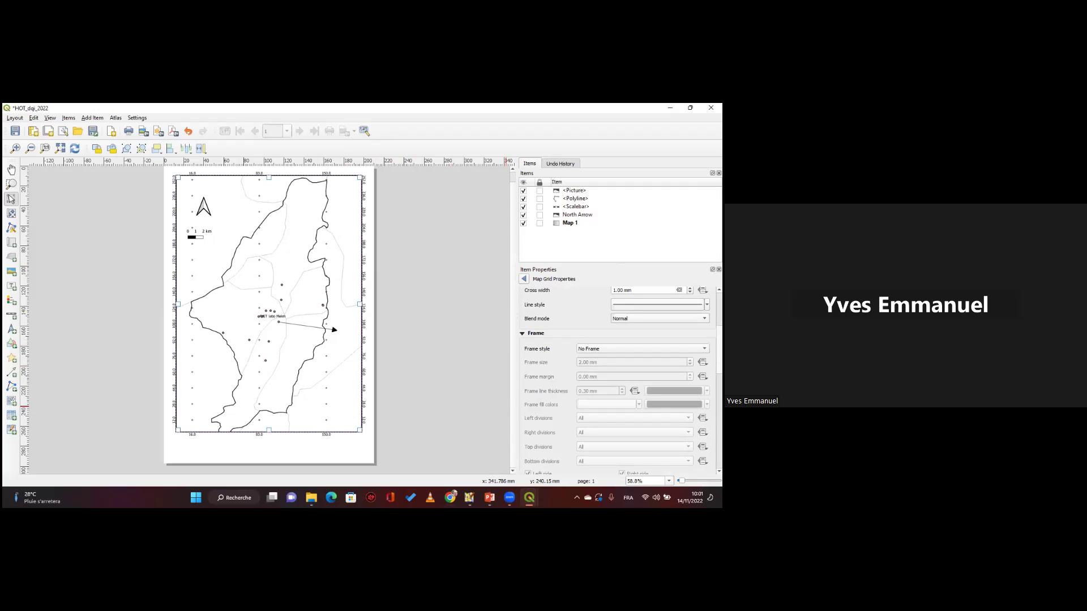
pyautogui.scroll(5, 620, 381)
pyautogui.scroll(-10, 619, 381)
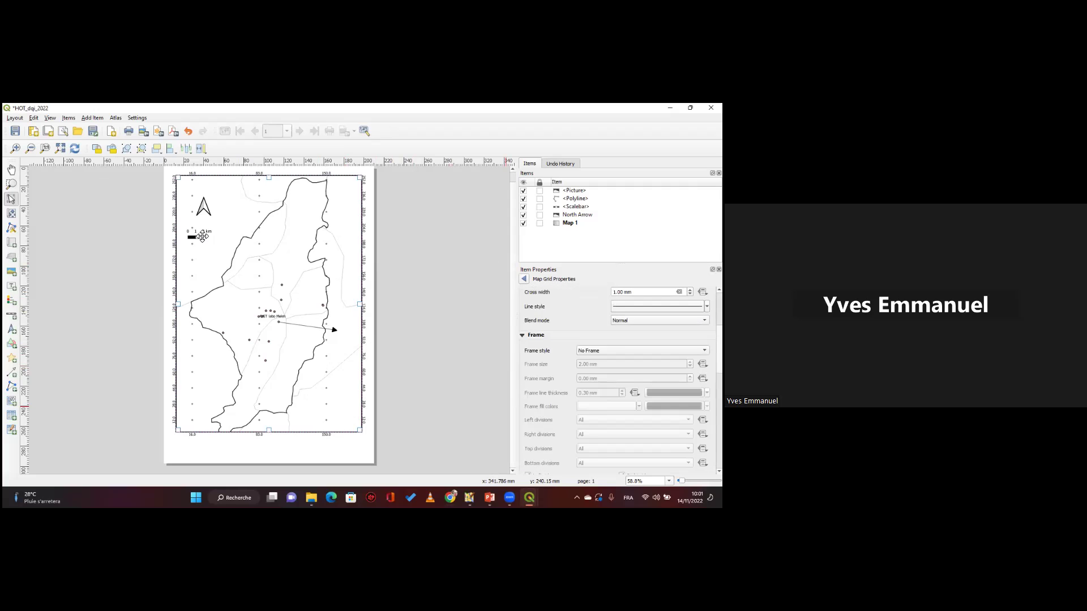
pyautogui.scroll(-5, 619, 380)
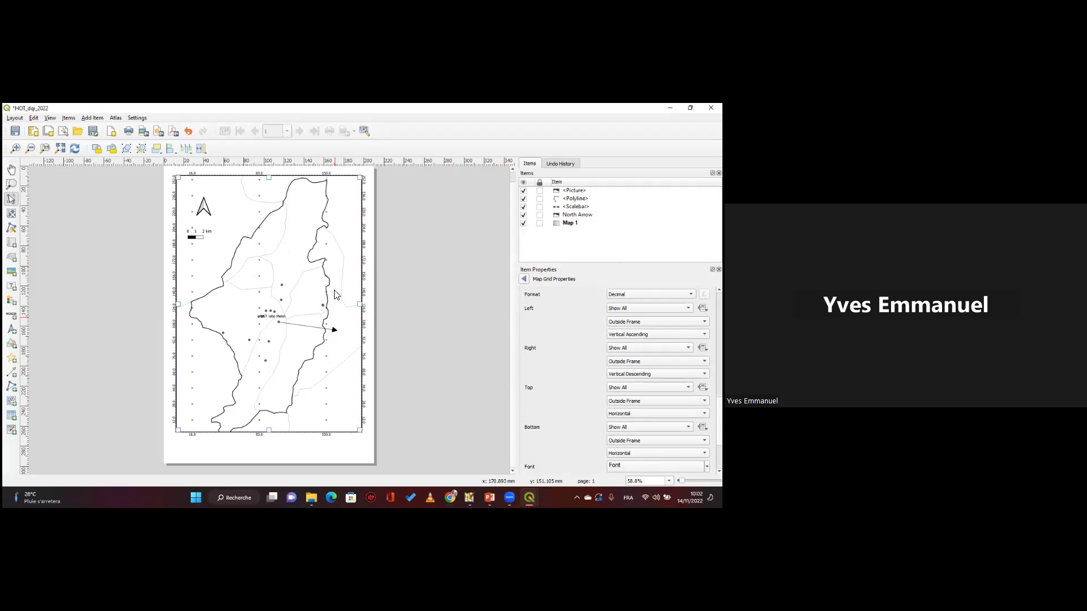
# Add a legend for Map 1 in the empty area just below the scale bar.
pyautogui.click(196, 236)
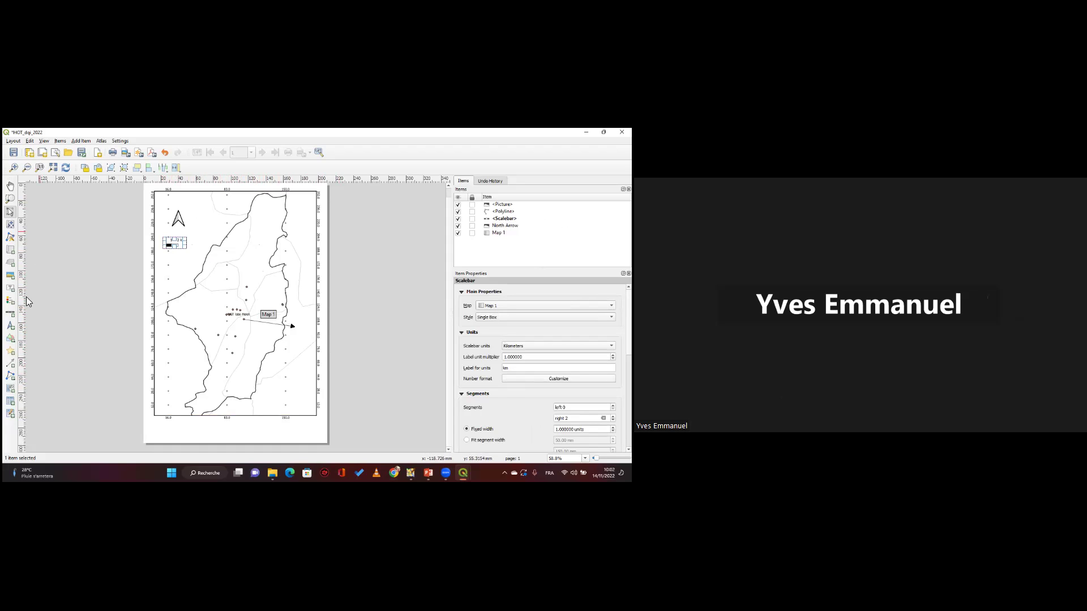
pyautogui.click(10, 301)
pyautogui.scroll(1, 182, 266)
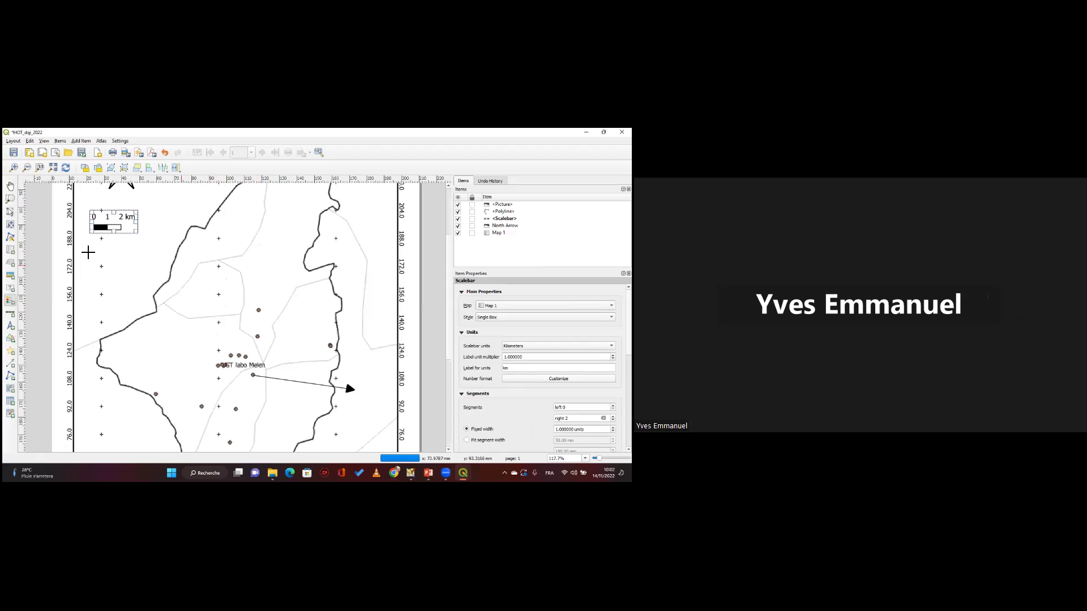
pyautogui.moveTo(86, 249); pyautogui.dragTo(155, 303)
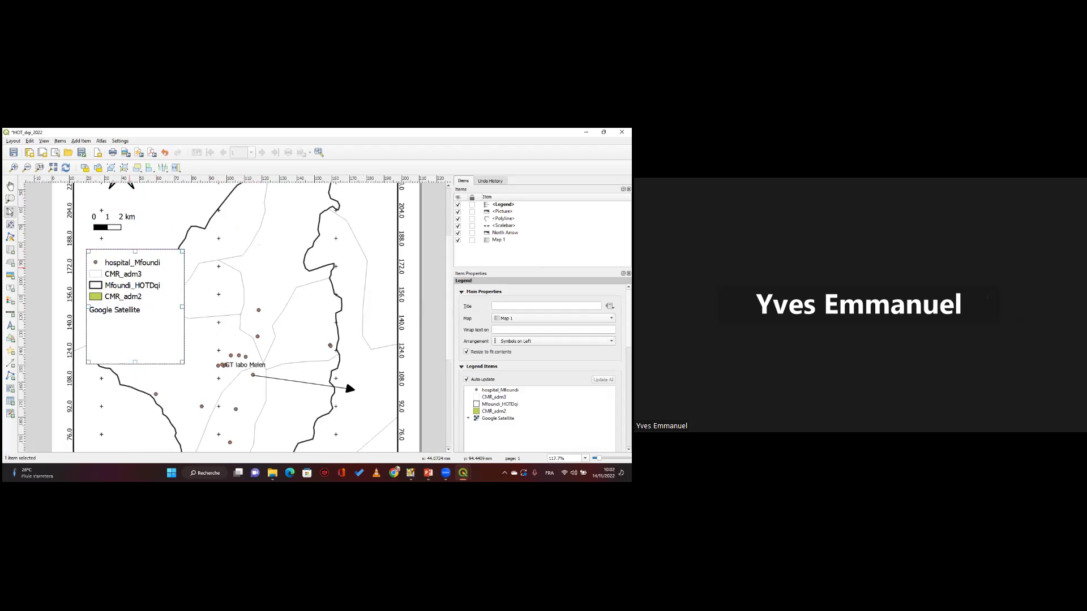
pyautogui.scroll(-2, 540, 368)
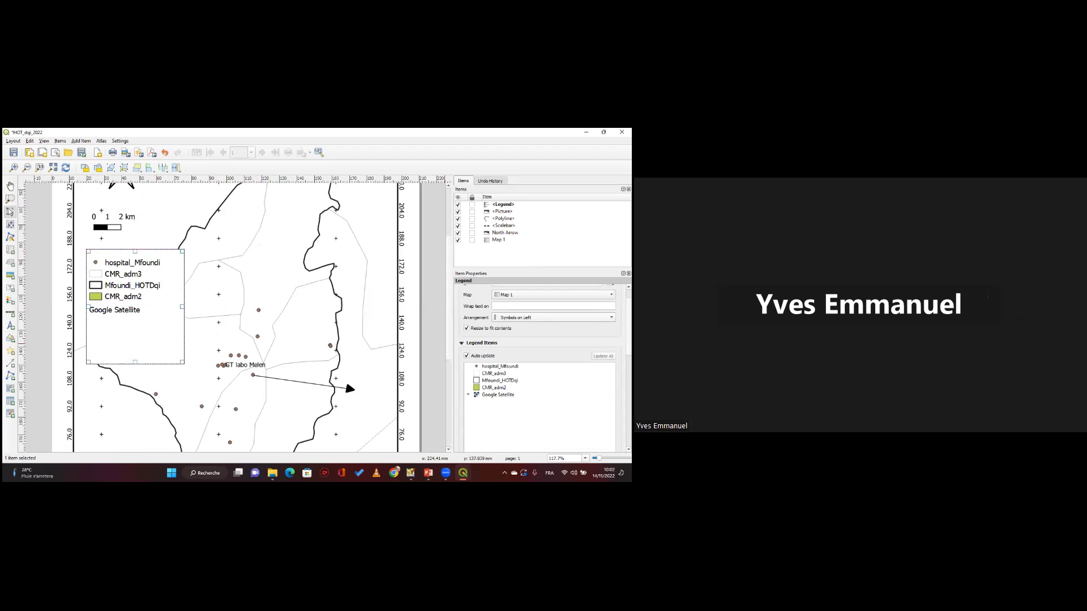
pyautogui.scroll(-8, 541, 368)
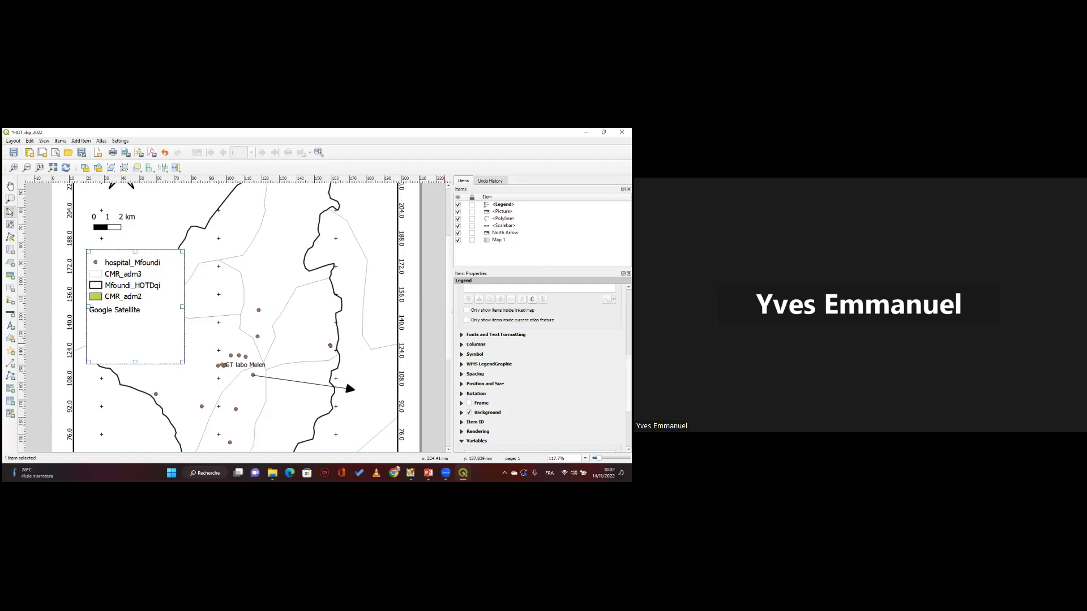
# Disable the legend's automatic update and remove the CMR_adm3, CMR_adm2 and Google Satellite entries from it.
pyautogui.scroll(7, 541, 368)
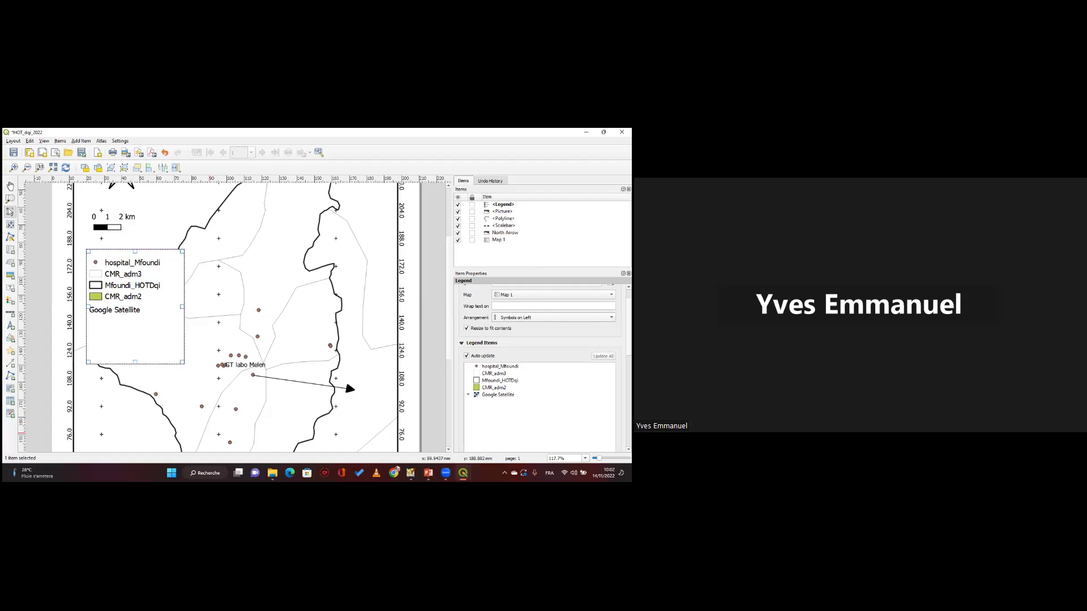
pyautogui.scroll(-2, 541, 368)
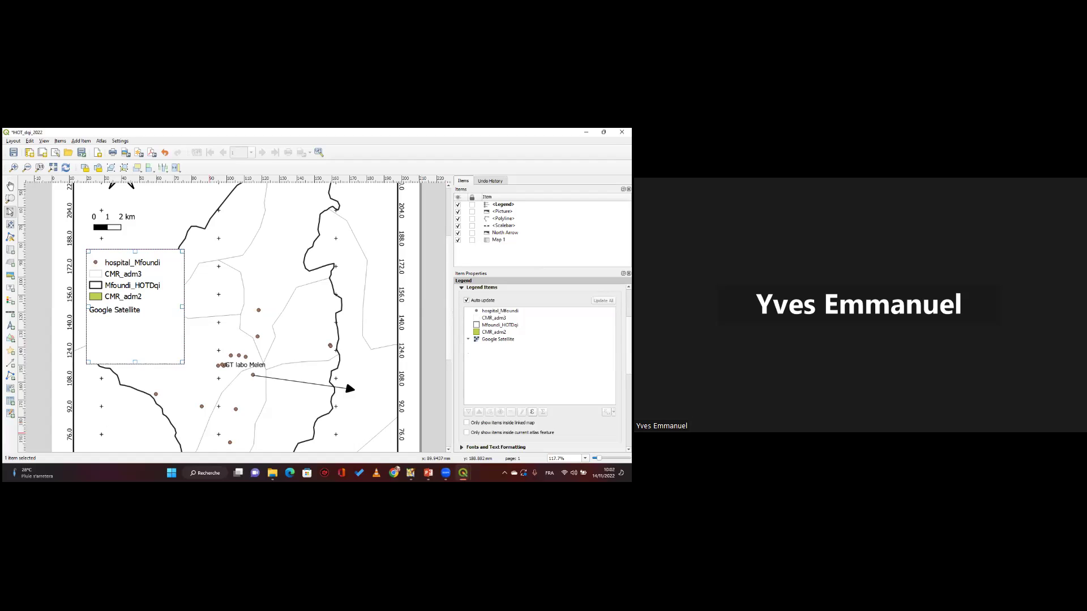
pyautogui.scroll(-1, 541, 368)
pyautogui.click(494, 316)
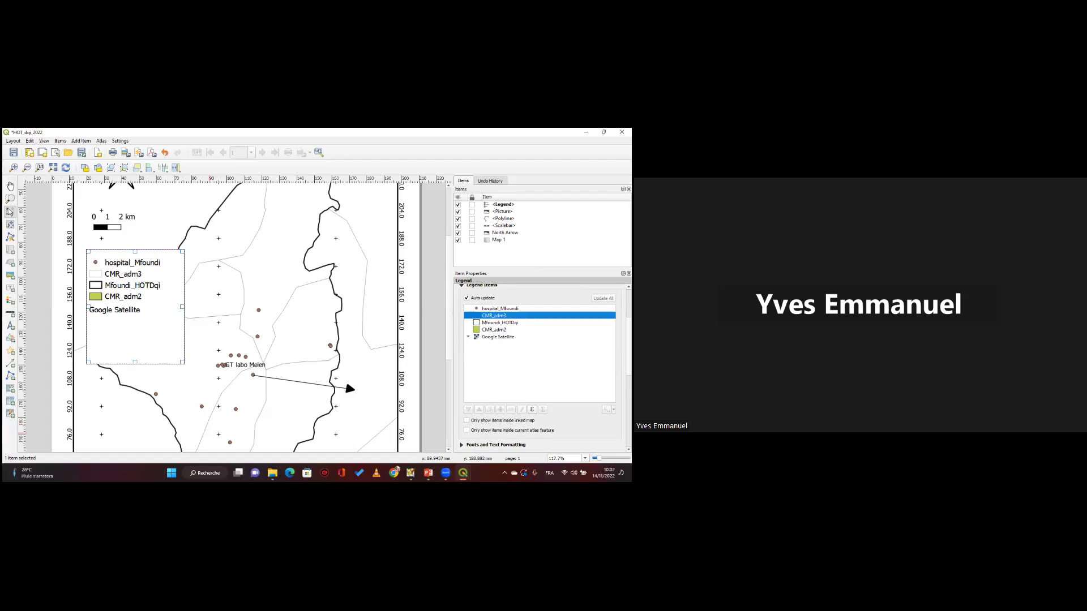
pyautogui.click(467, 298)
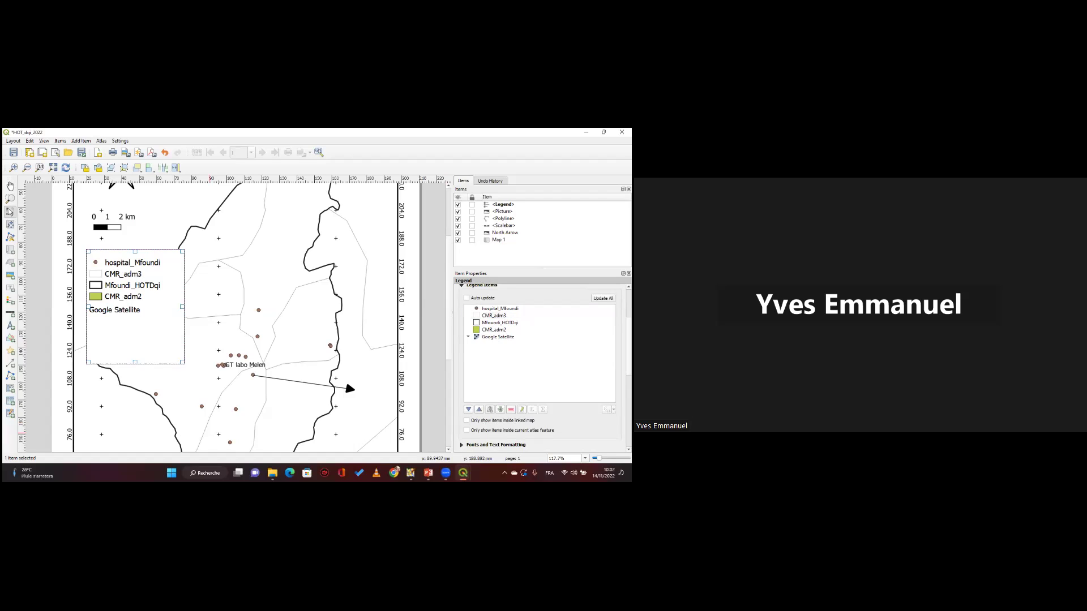
pyautogui.click(494, 315)
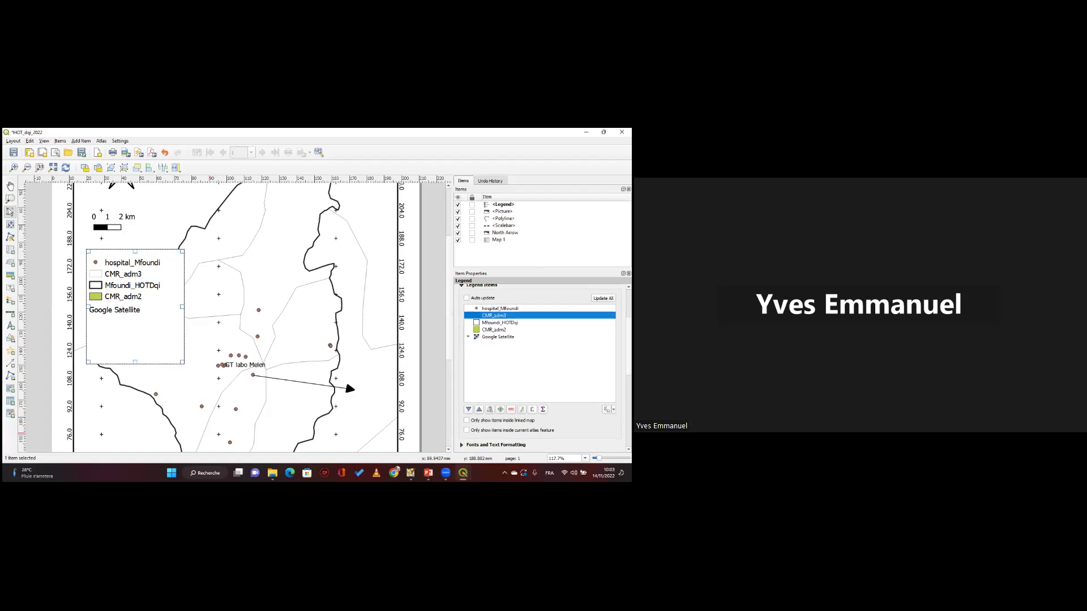
pyautogui.click(511, 409)
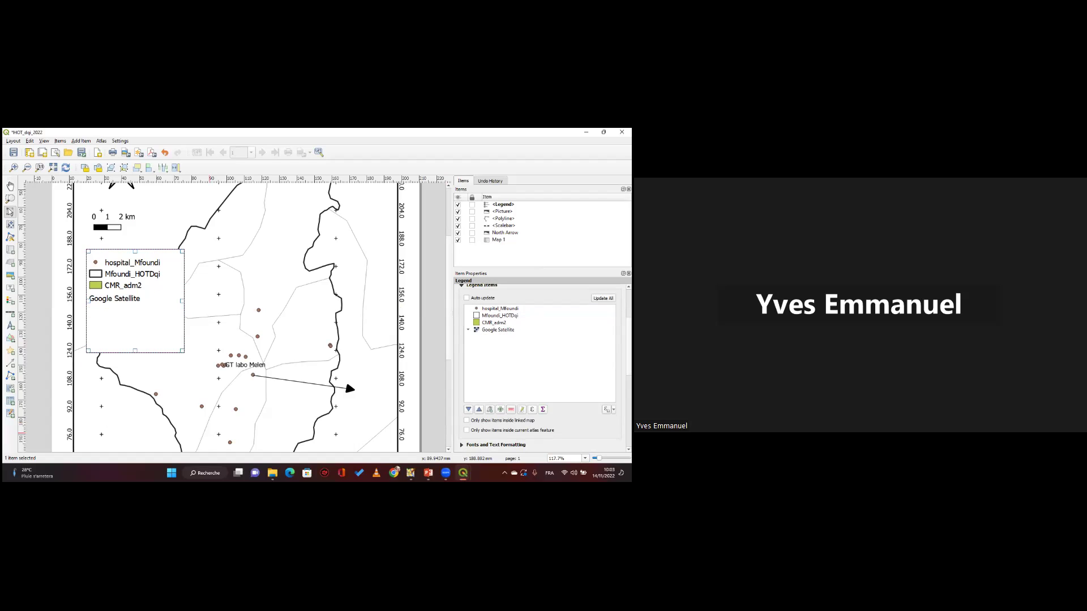
pyautogui.click(493, 322)
pyautogui.click(511, 409)
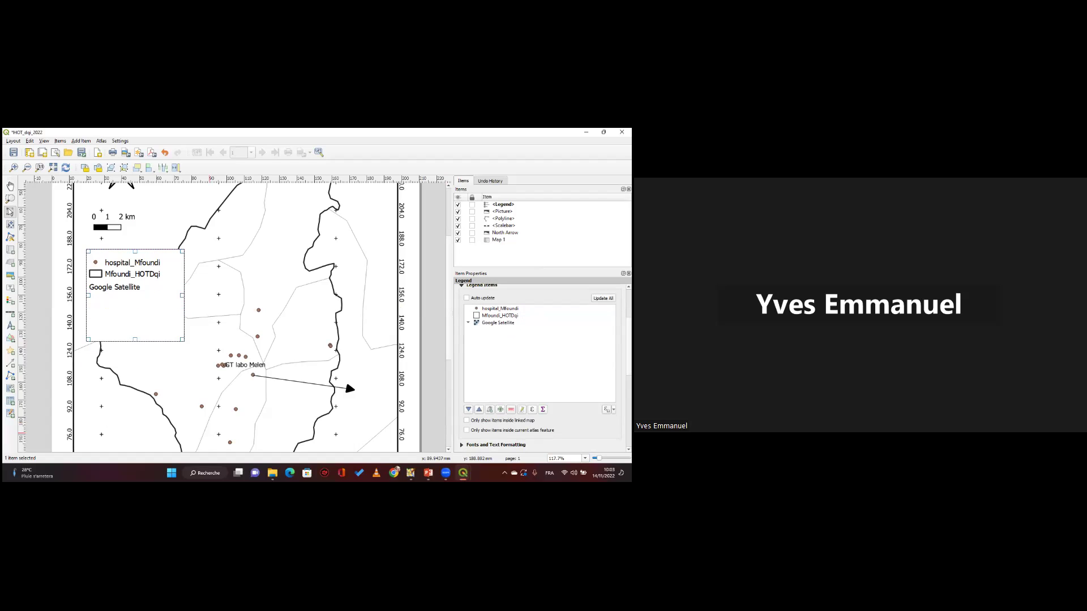
pyautogui.click(498, 322)
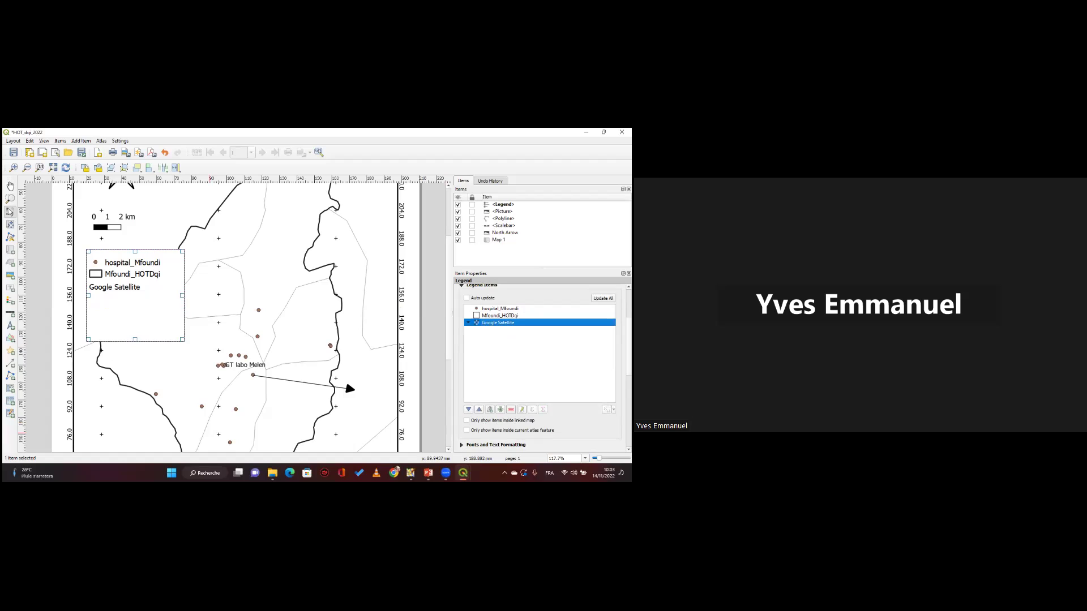
pyautogui.click(510, 410)
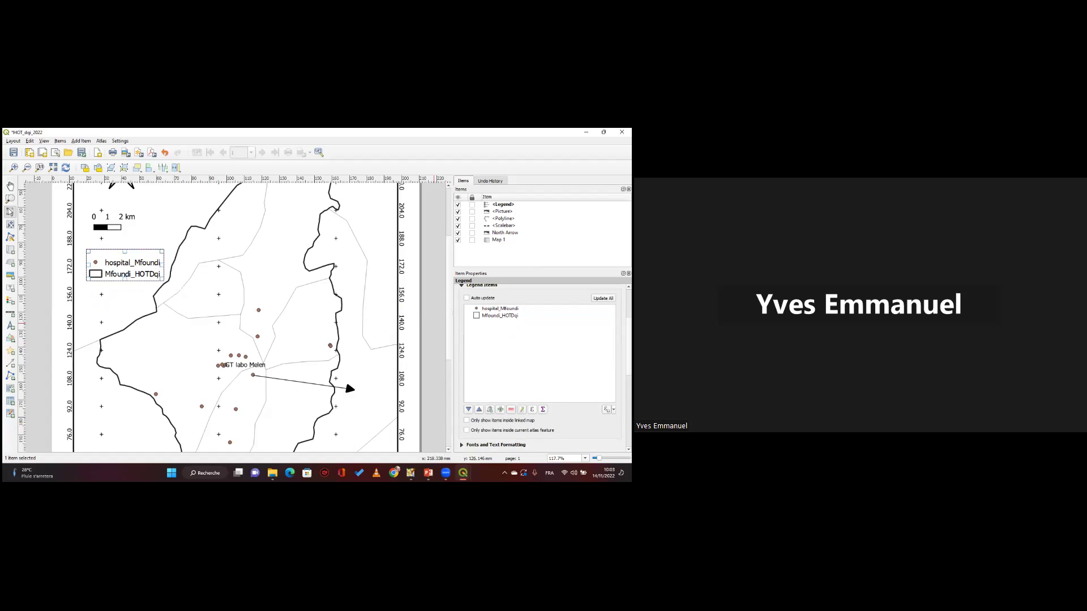
# Rename the hospital_Mfoundi legend entry as Hospital.
pyautogui.click(500, 308)
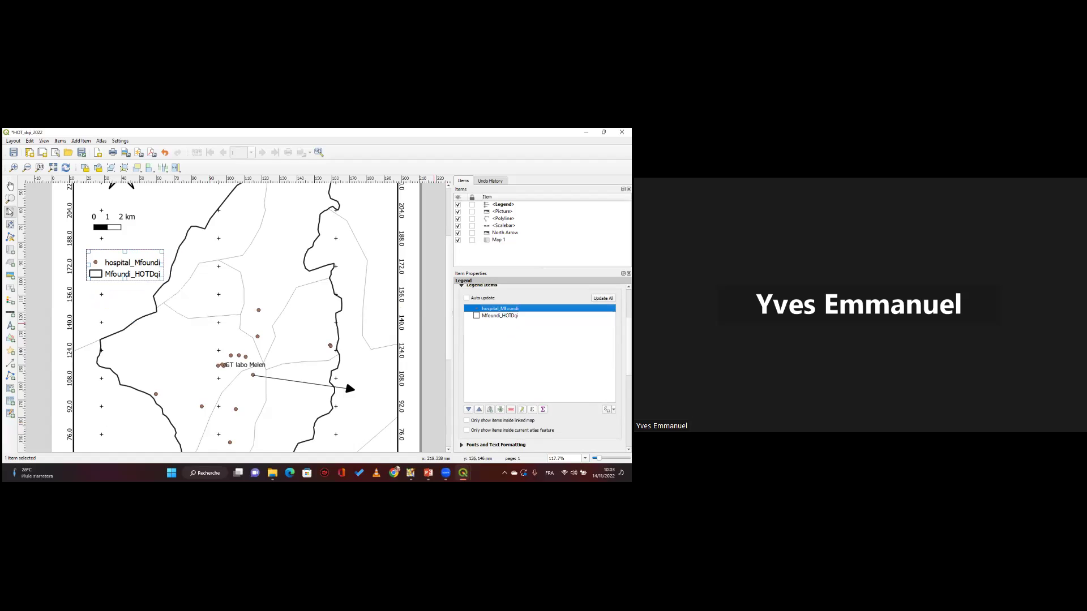
pyautogui.doubleClick(500, 308)
pyautogui.doubleClick(477, 304)
pyautogui.write('Hospital')
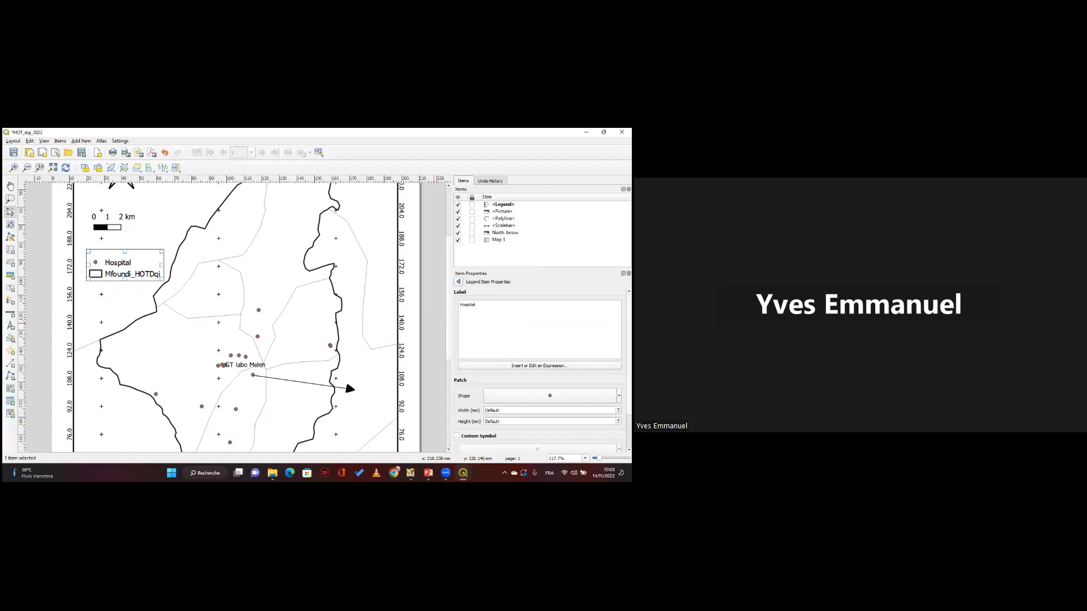
pyautogui.click(458, 281)
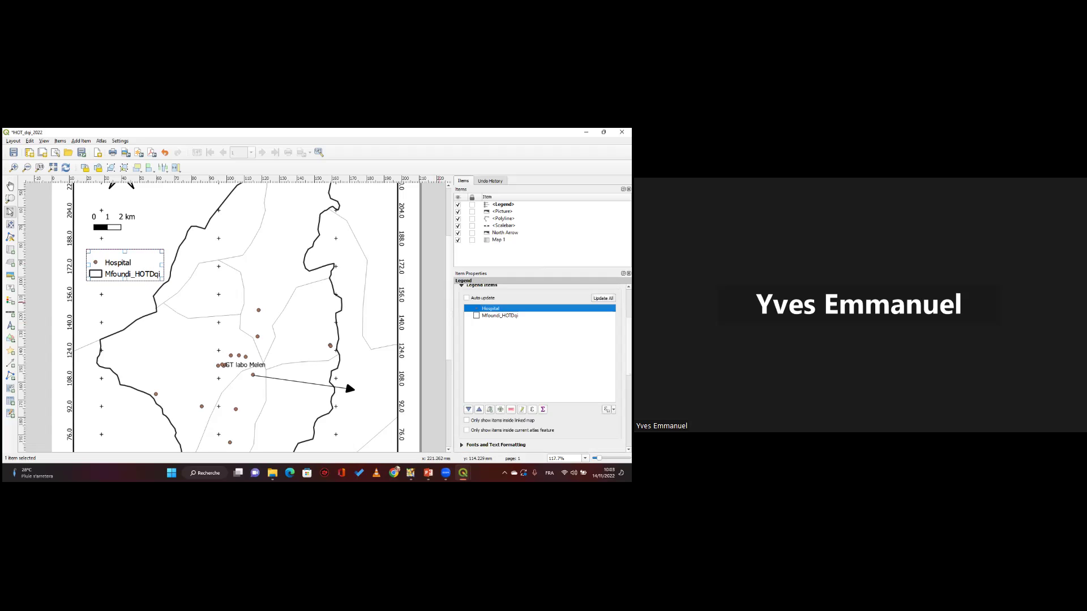
# Rename the Mfoundi_HOTDqi legend entry as Boundary and deselect the legend.
pyautogui.click(499, 316)
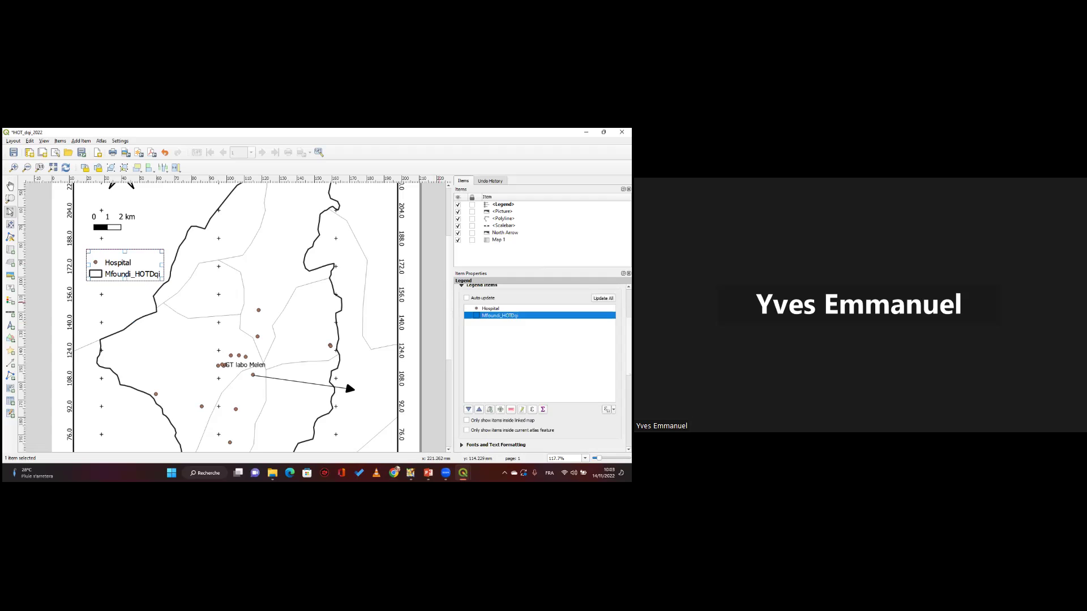
pyautogui.doubleClick(500, 316)
pyautogui.hotkey('ctrl', 'a')
pyautogui.write('Bou')
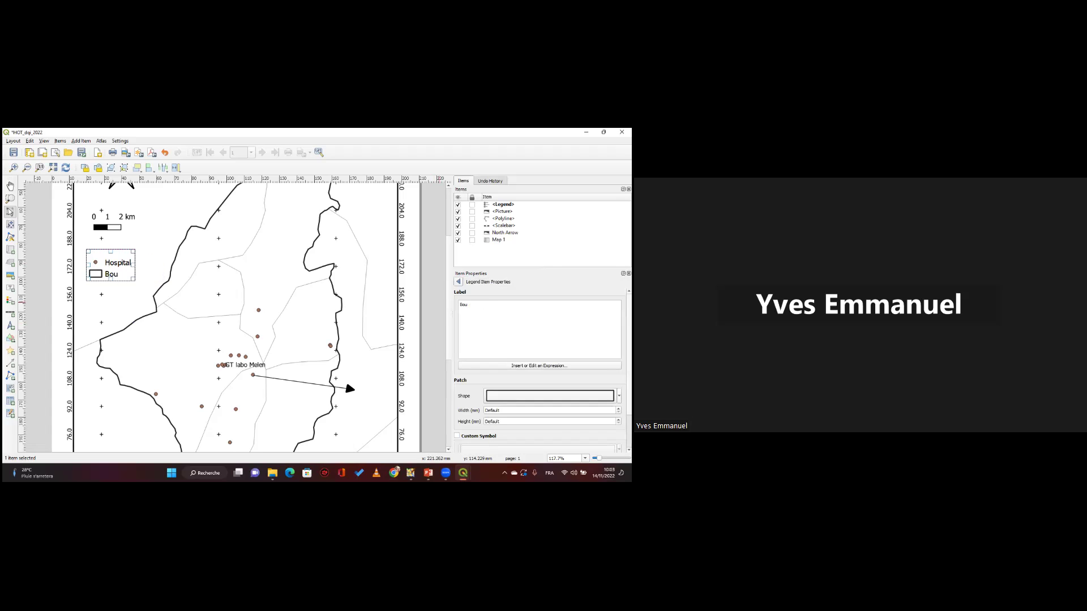
pyautogui.write('ndaries')
pyautogui.press('BackSpace')
pyautogui.press('BackSpace')
pyautogui.press('BackSpace')
pyautogui.press('BackSpace')
pyautogui.press('BackSpace')
pyautogui.press('BackSpace')
pyautogui.press('BackSpace')
pyautogui.press('BackSpace')
pyautogui.press('BackSpace')
pyautogui.write('undary')
pyautogui.hotkey('ctrl', 'z')
pyautogui.write('ndary')
pyautogui.click(458, 282)
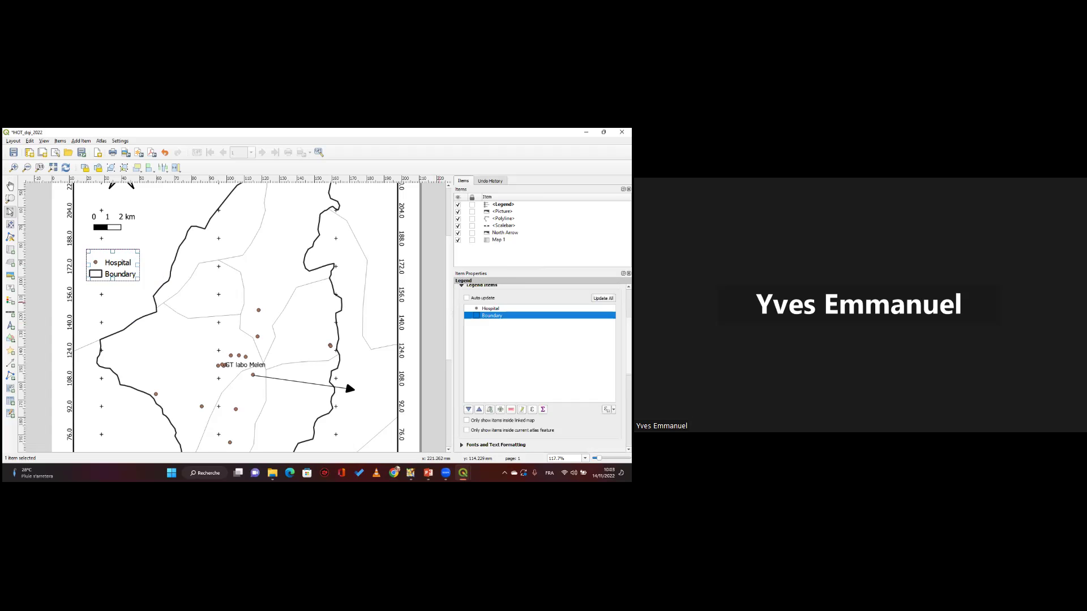
pyautogui.click(417, 360)
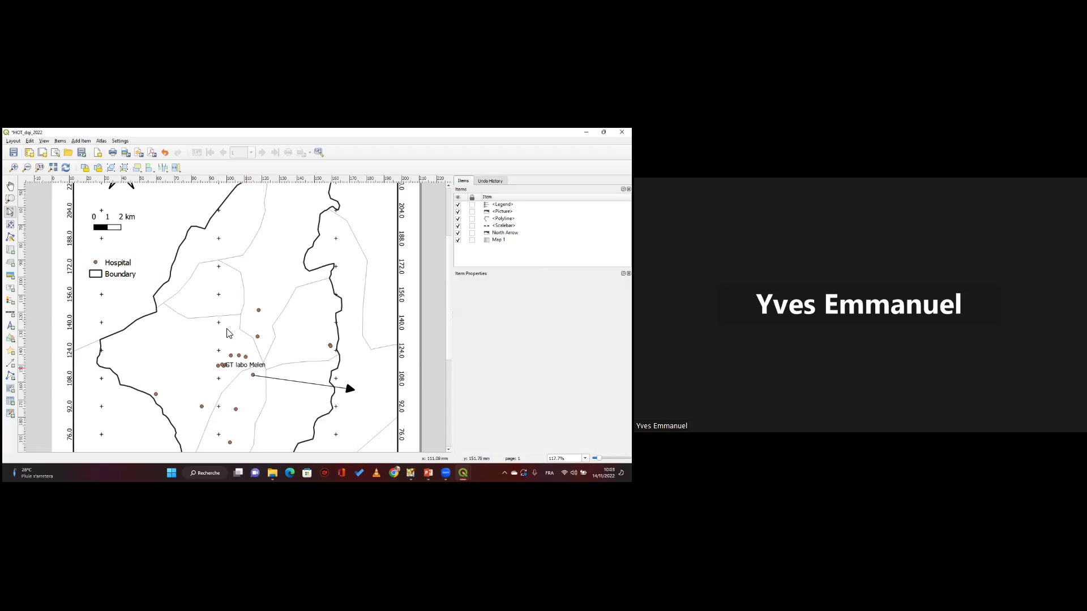
pyautogui.hotkey('ctrl', '-')
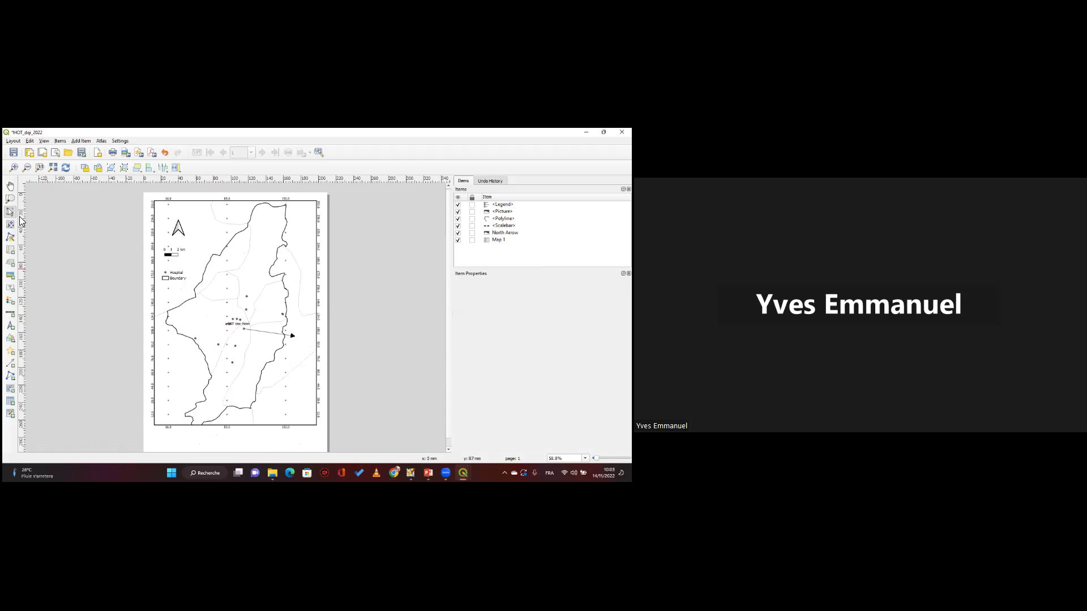
pyautogui.click(11, 250)
pyautogui.hotkey('ctrl', '-')
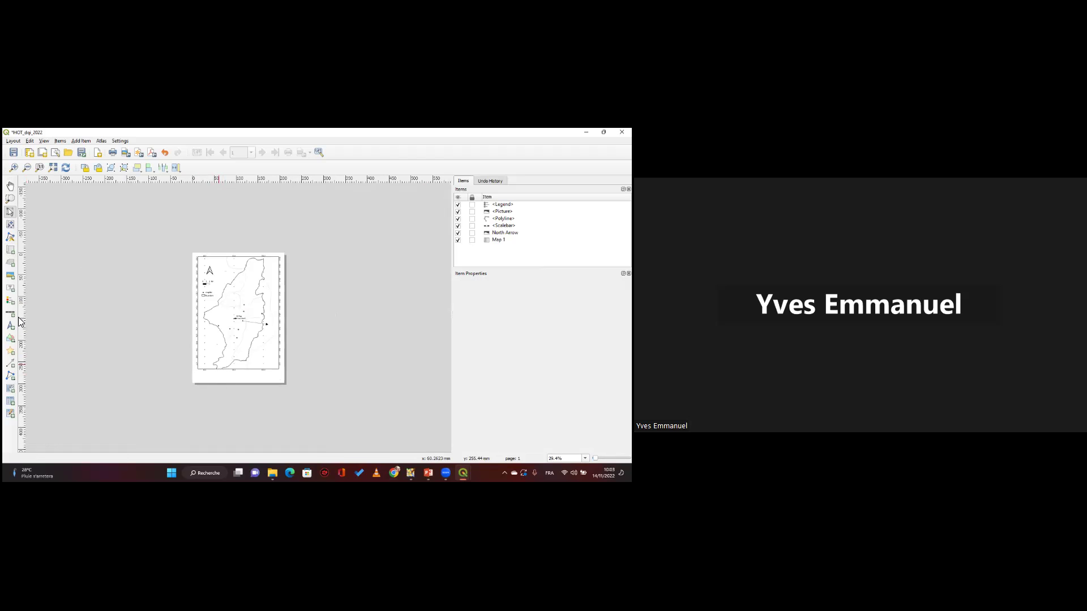
pyautogui.hotkey('ctrl', '+')
pyautogui.hotkey('ctrl', '-')
pyautogui.hotkey('ctrl', '+')
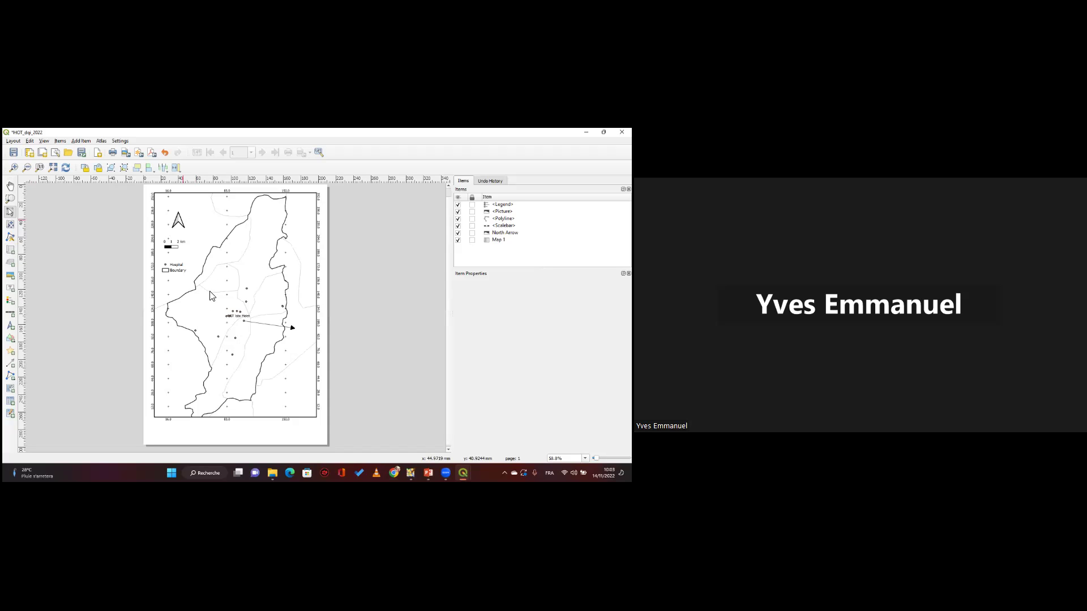
# Add a label spanning the map's width just below the map frame, with the text "Hospital in Mfoundi subdivision".
pyautogui.click(11, 289)
pyautogui.hotkey('ctrl', '-')
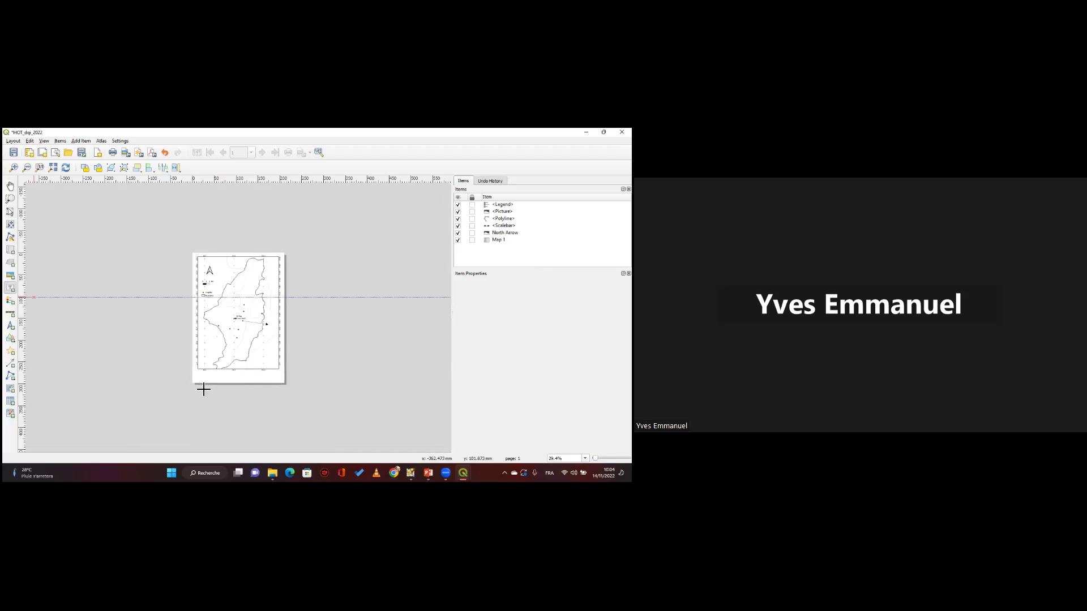
pyautogui.hotkey('ctrl', '+')
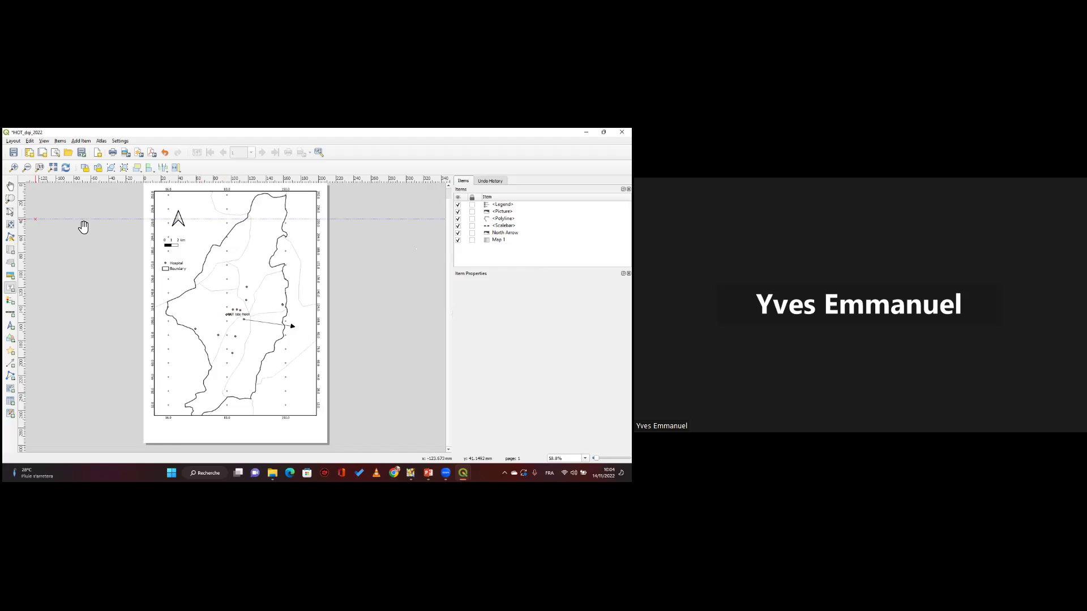
pyautogui.press('p')
pyautogui.press('l')
pyautogui.moveTo(161, 424); pyautogui.dragTo(317, 436)
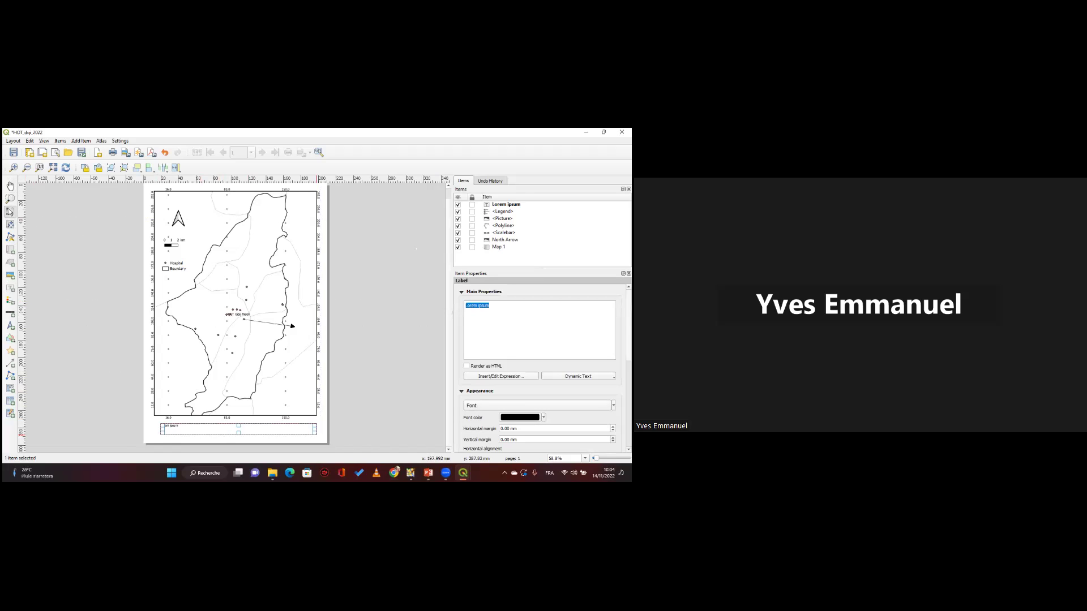
pyautogui.write('Hosp')
pyautogui.write('ital in Mfoundi subdivision')
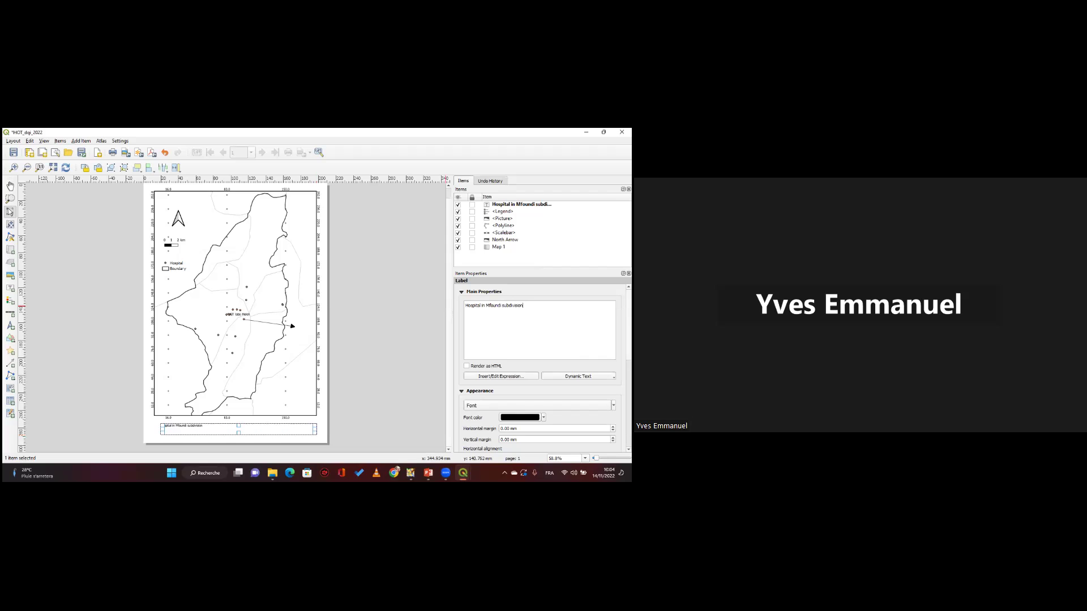
# Set the font of the label below the map to MS Serif at size 32.
pyautogui.scroll(-2, 545, 369)
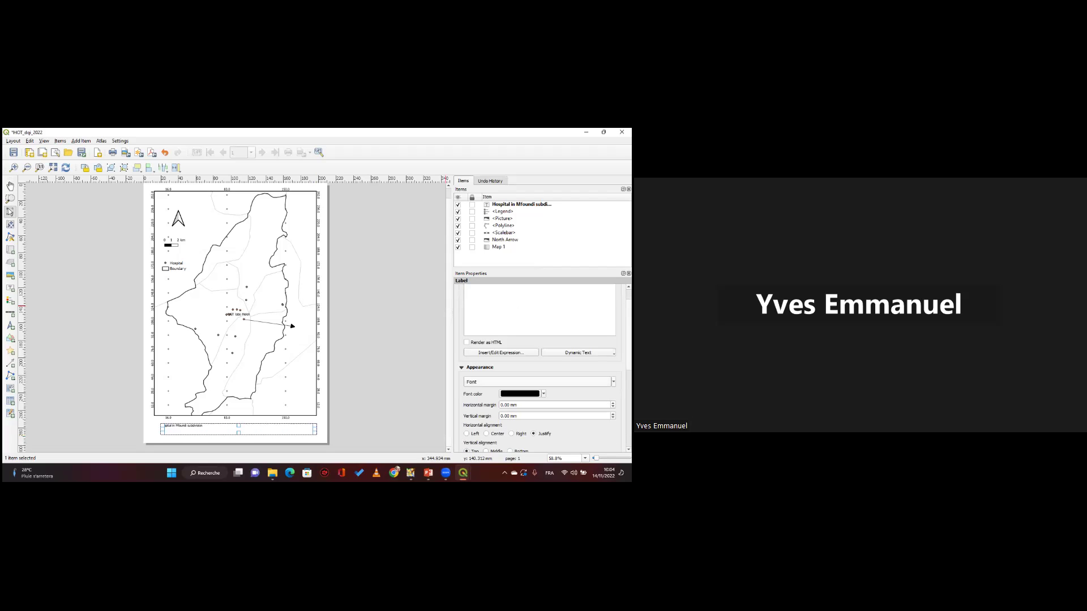
pyautogui.scroll(2, 545, 369)
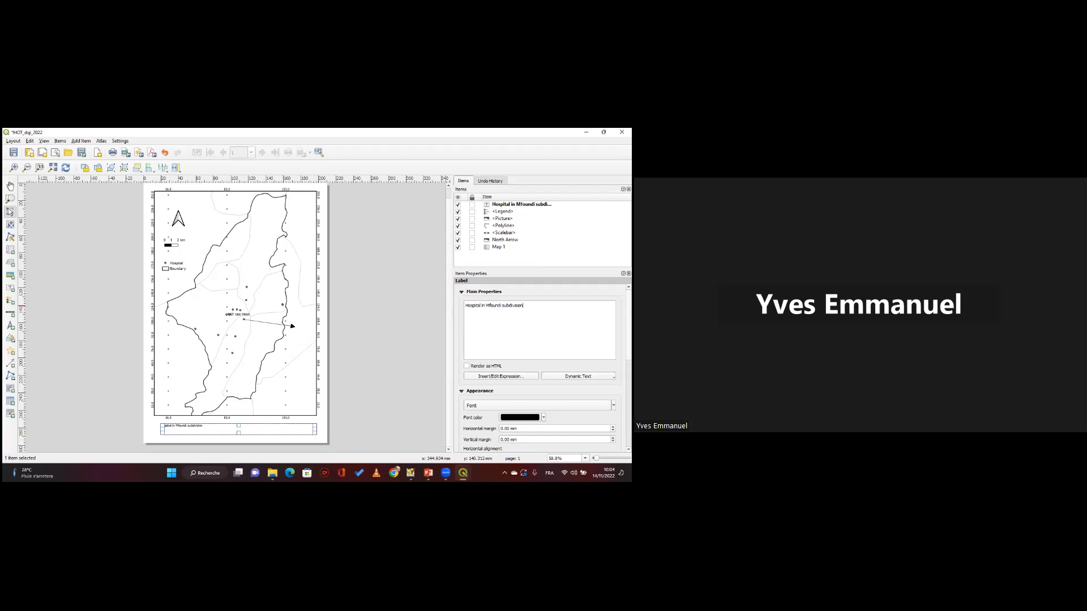
pyautogui.scroll(-2, 545, 369)
pyautogui.click(541, 382)
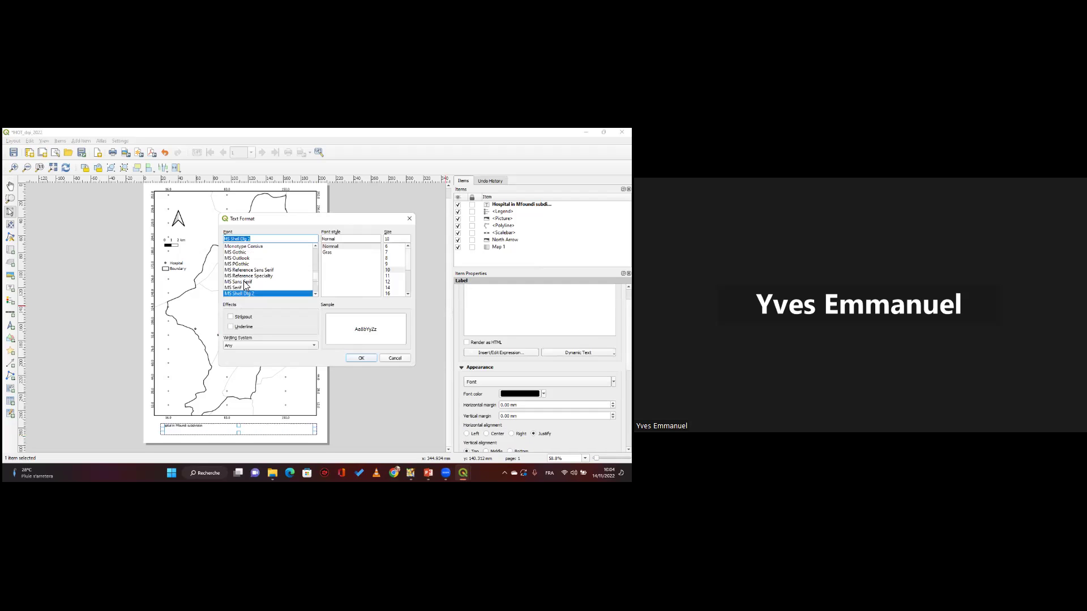
pyautogui.scroll(-1, 241, 258)
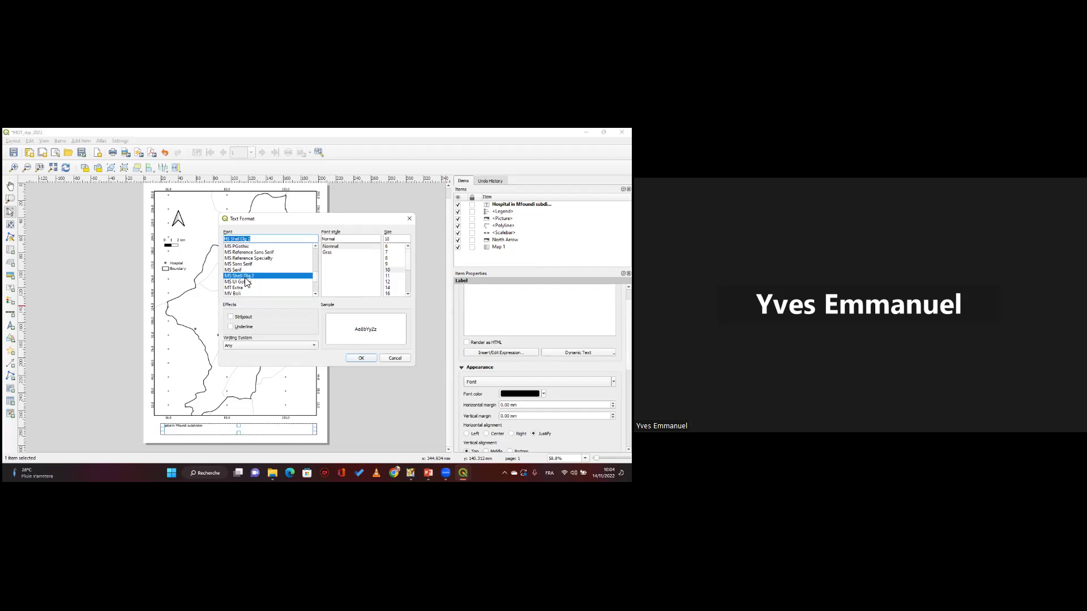
pyautogui.scroll(1, 241, 267)
pyautogui.scroll(-2, 243, 275)
pyautogui.scroll(-1, 243, 275)
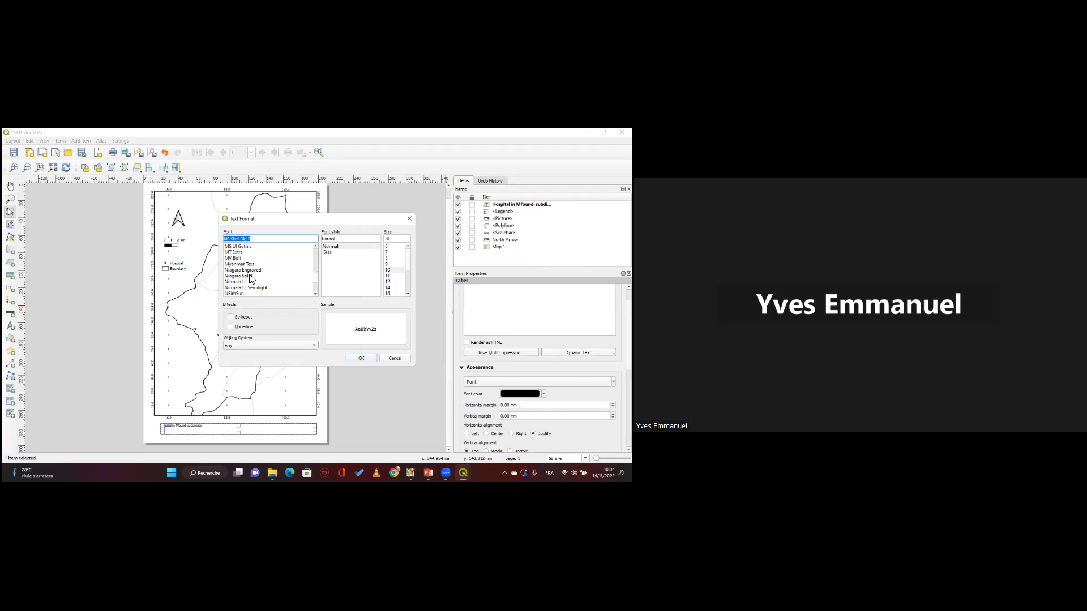
pyautogui.scroll(3, 242, 281)
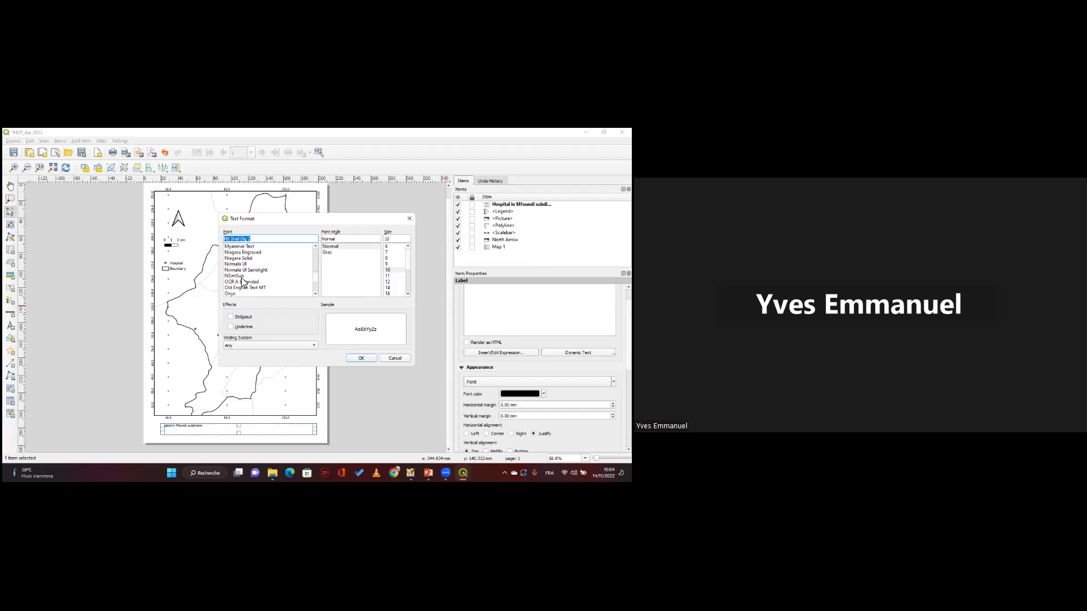
pyautogui.scroll(2, 249, 273)
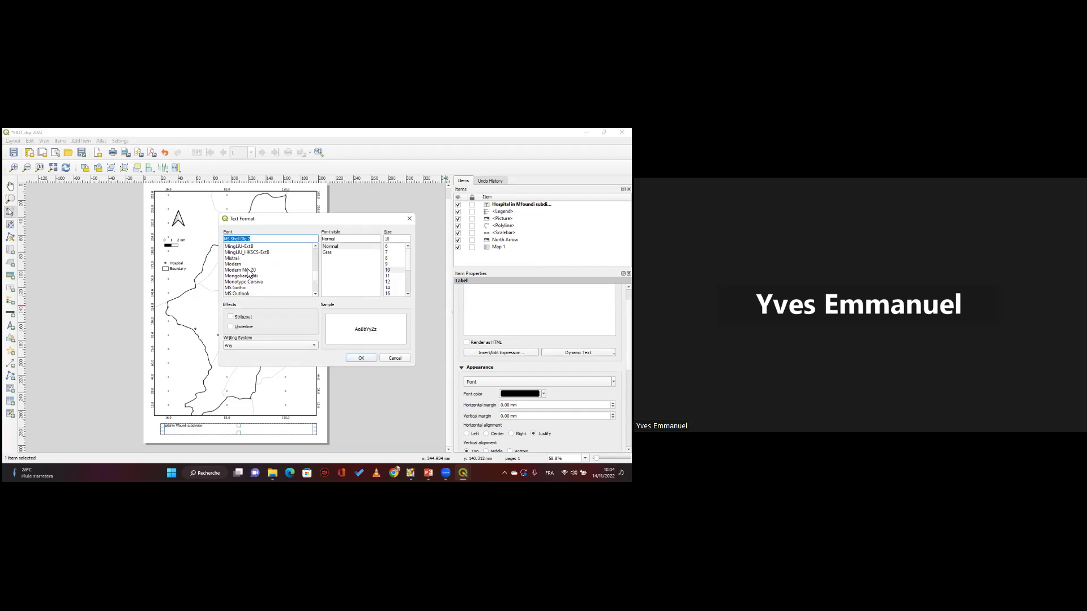
pyautogui.scroll(6, 248, 273)
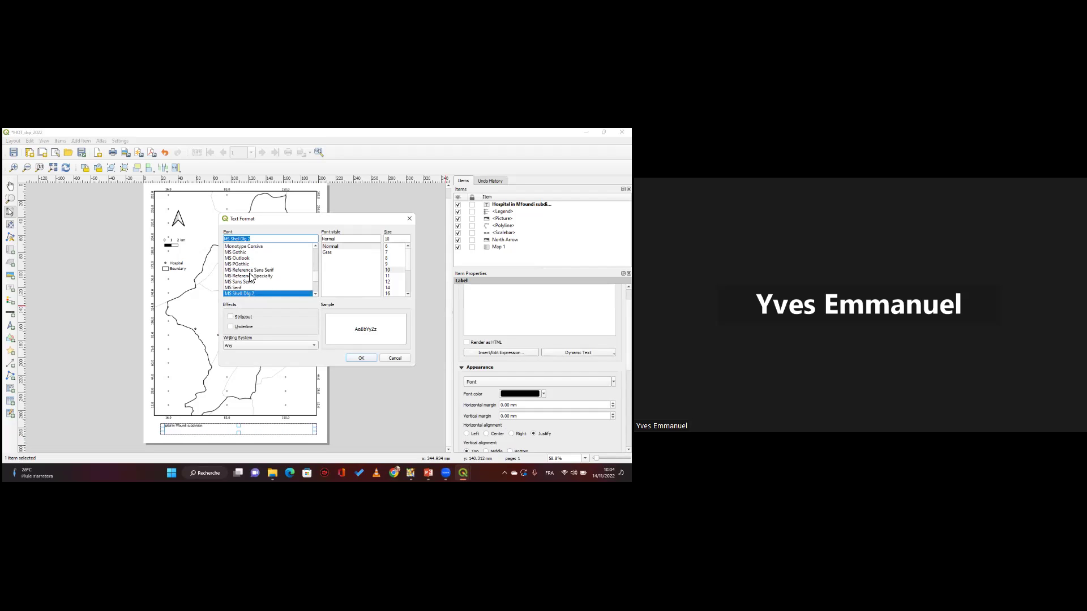
pyautogui.press('Up')
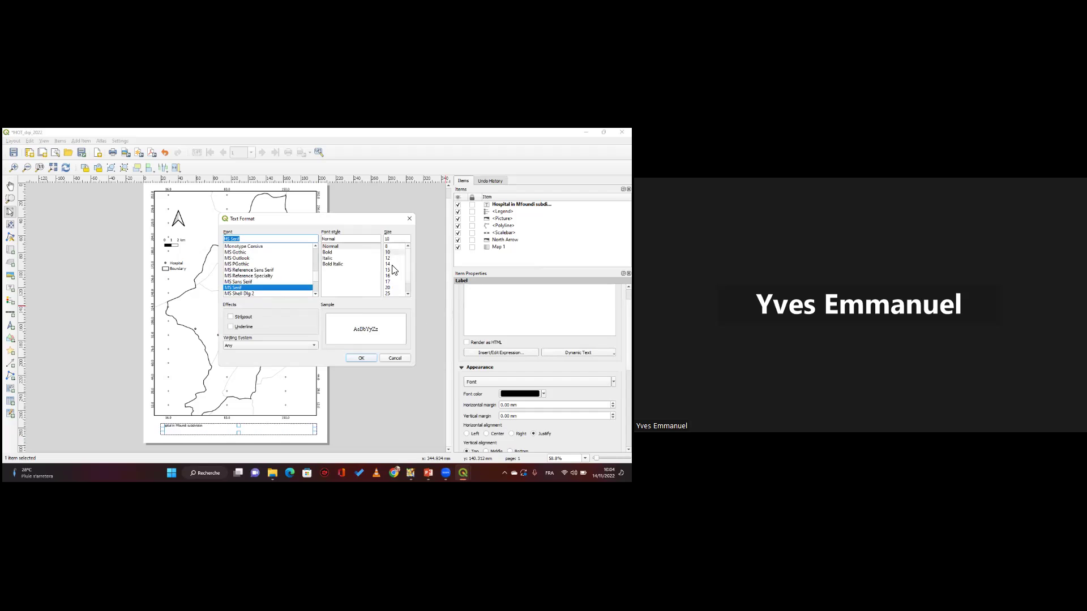
pyautogui.scroll(-1, 400, 293)
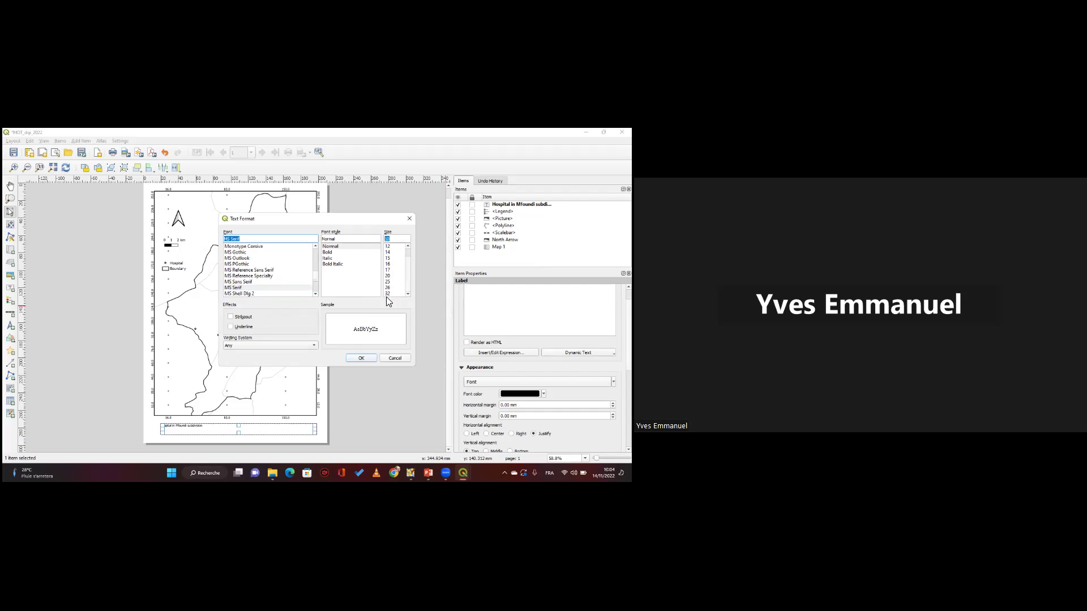
pyautogui.click(387, 294)
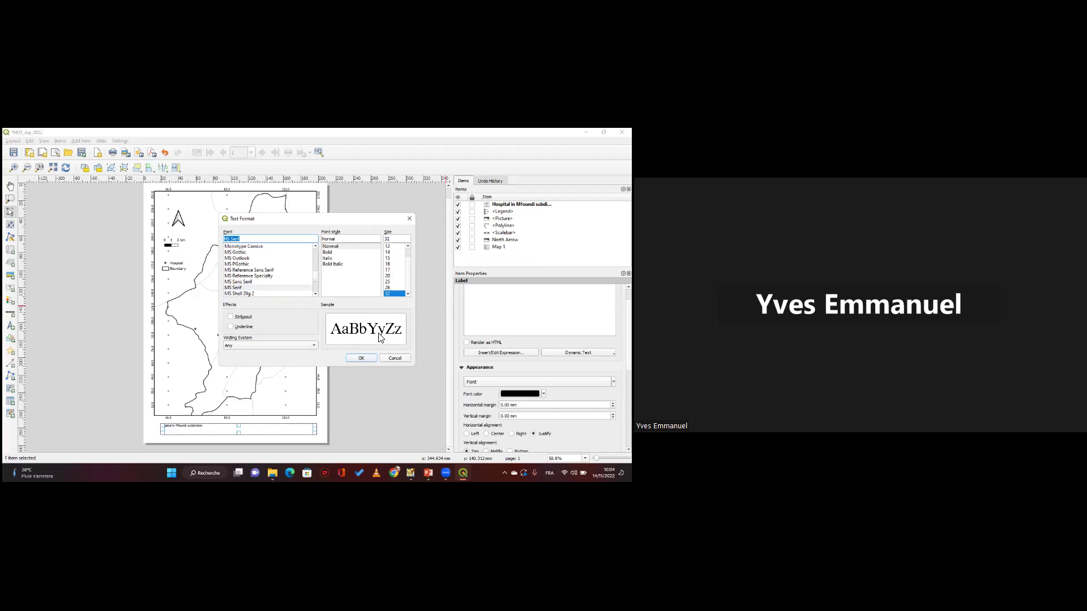
pyautogui.click(361, 358)
pyautogui.scroll(-1, 222, 381)
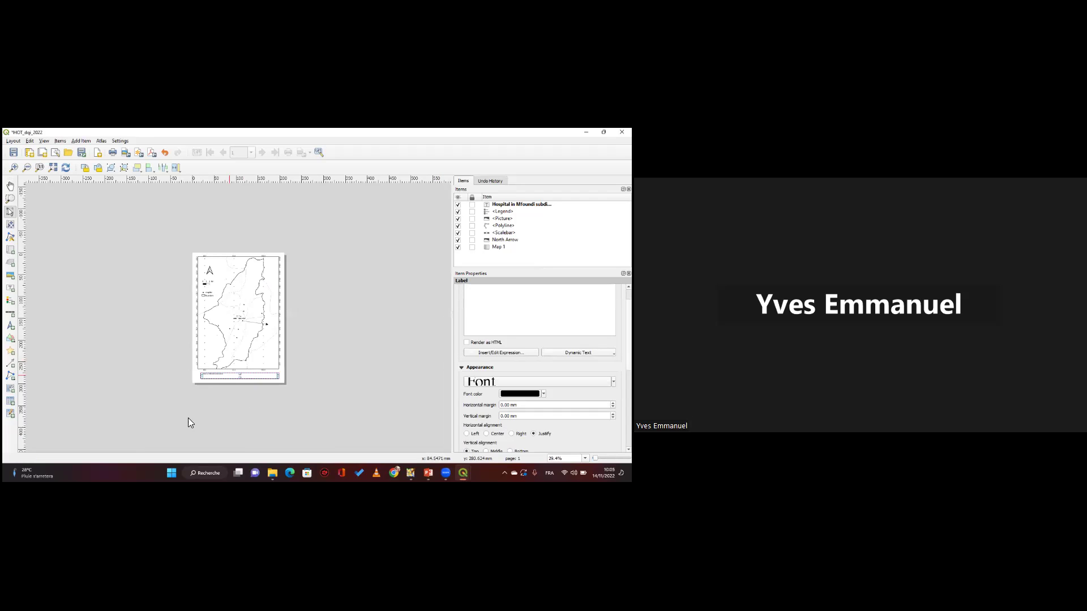
pyautogui.scroll(1, 205, 429)
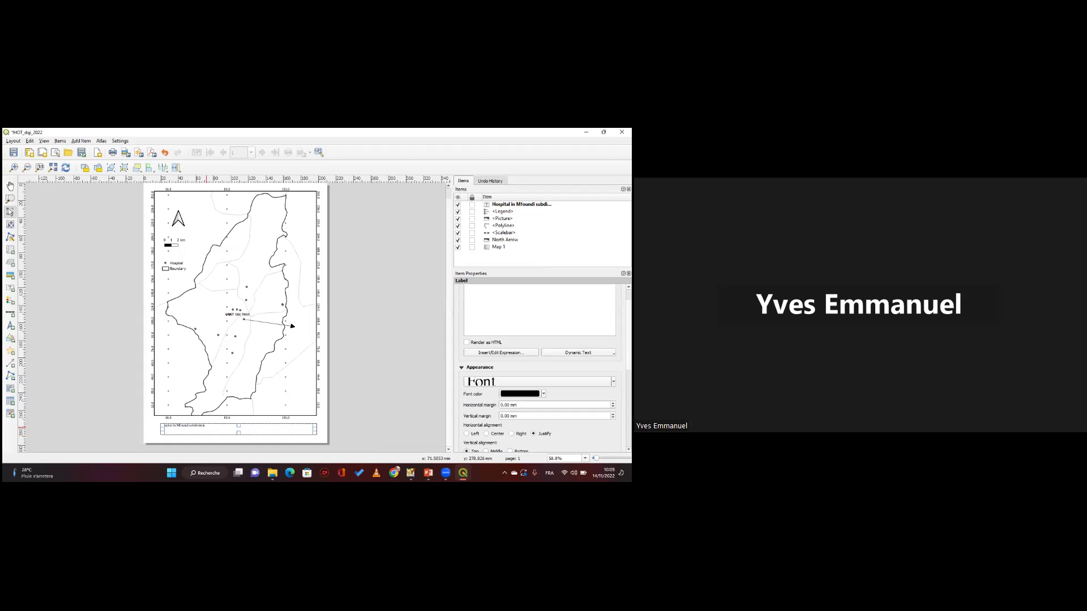
# Change the font of the "Hospital in Mfoundi subdivision" label to MS Reference Sans Serif at size 32.
pyautogui.click(613, 381)
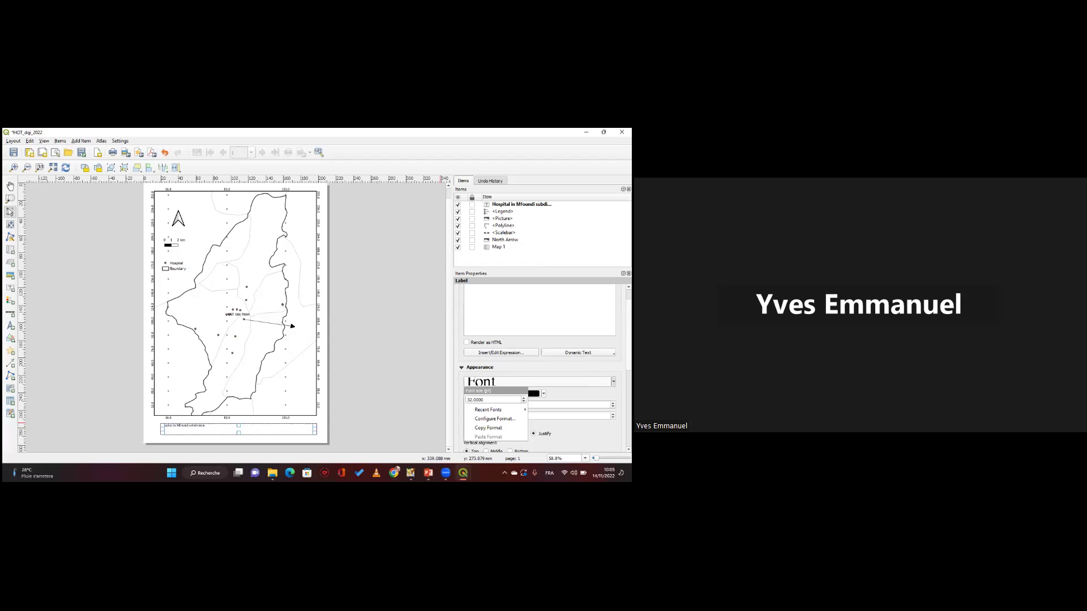
pyautogui.click(495, 419)
pyautogui.click(251, 277)
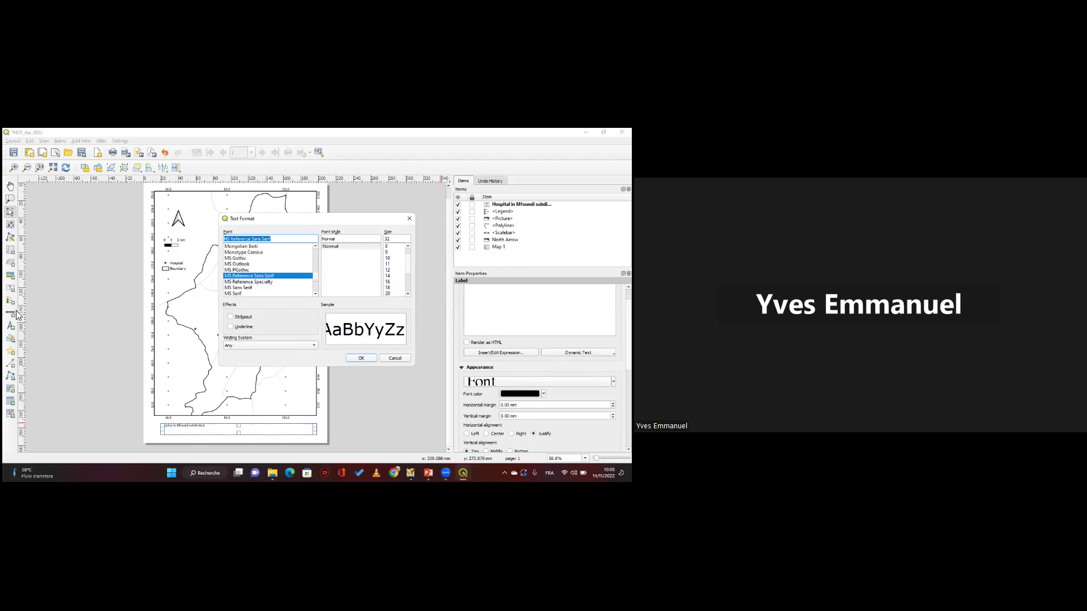
pyautogui.press('Return')
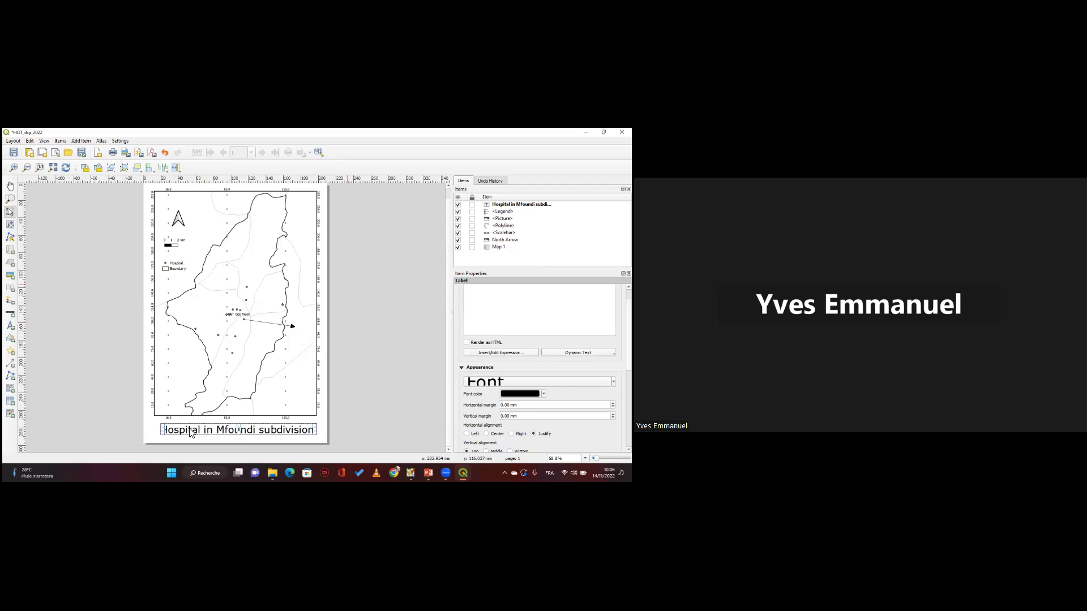
pyautogui.click(165, 419)
pyautogui.click(167, 425)
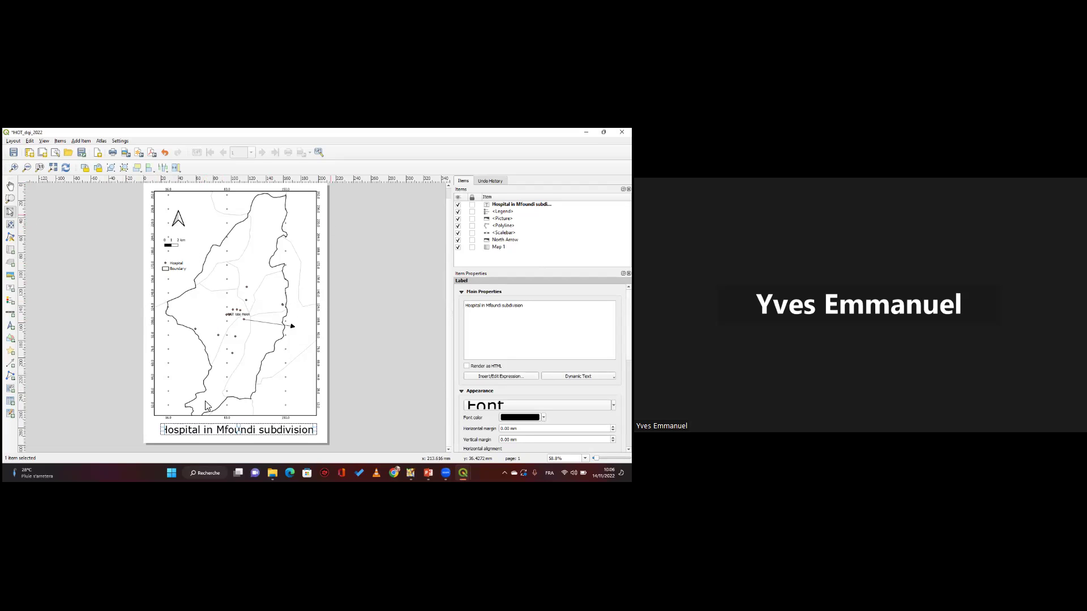
# Export the layout as a PNG image named HOT_dqi_2022 into the Results folder, accepting the default export options.
pyautogui.click(15, 142)
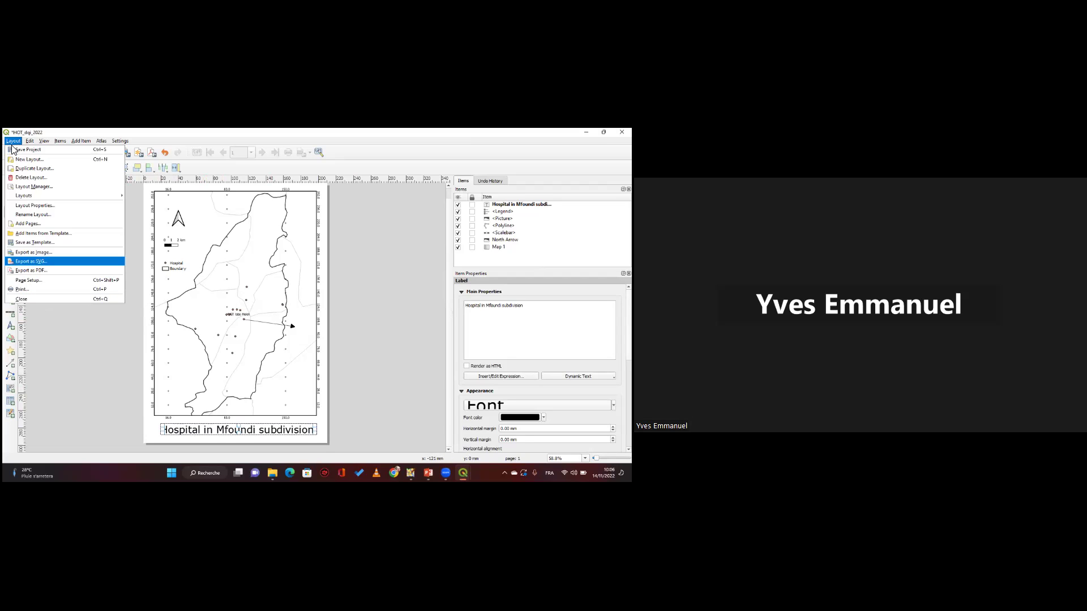
pyautogui.click(41, 254)
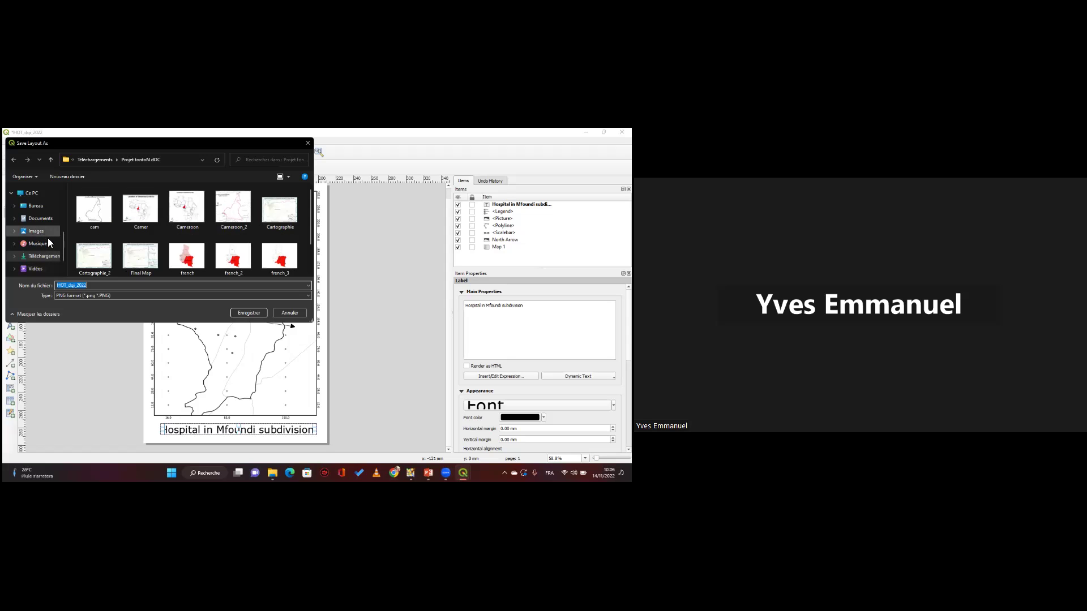
pyautogui.scroll(3, 52, 248)
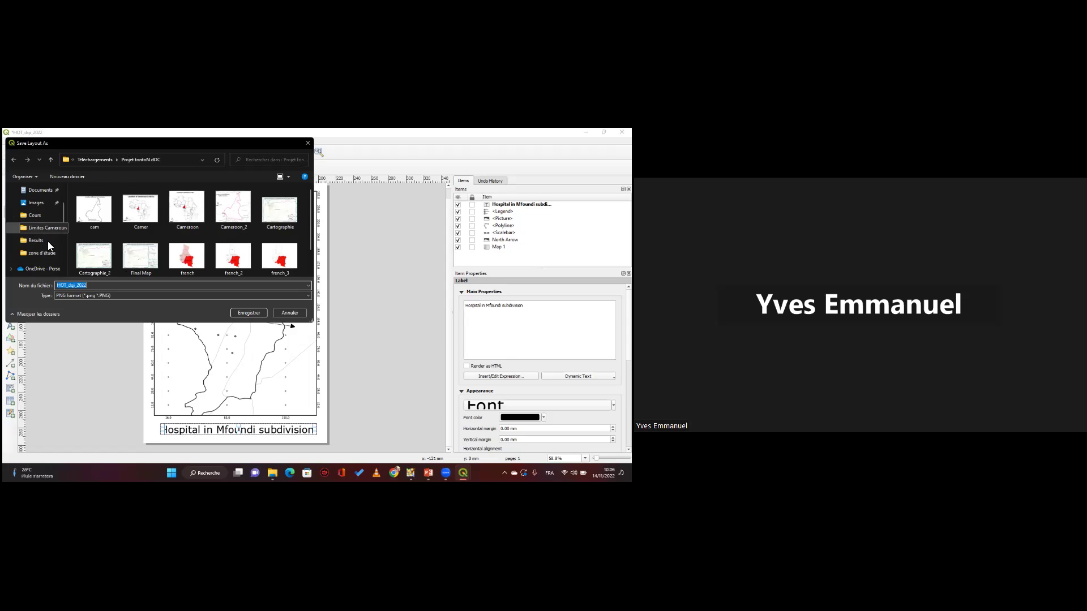
pyautogui.click(36, 240)
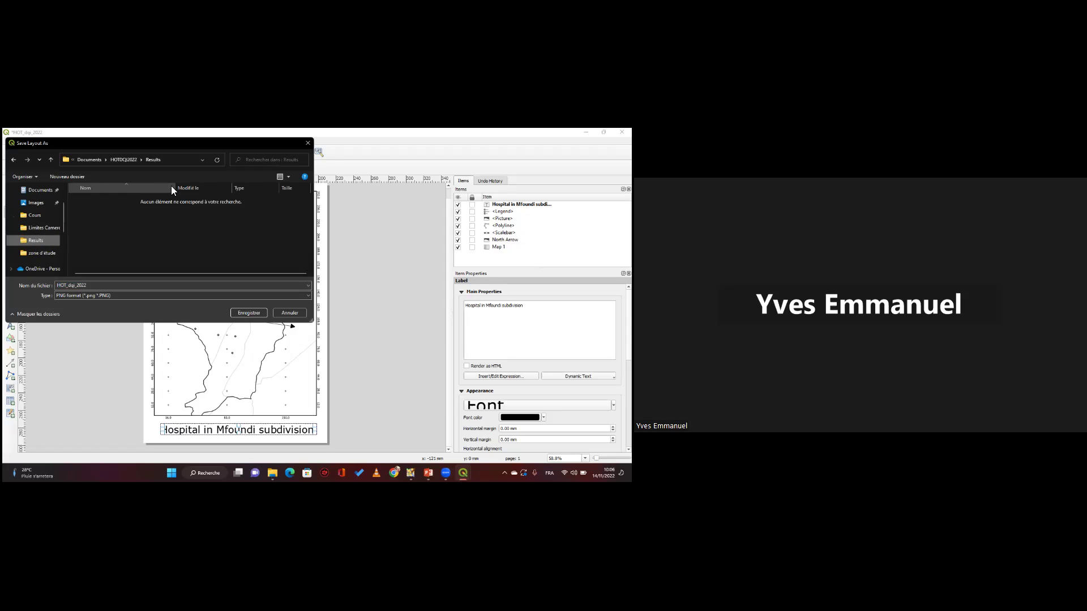
pyautogui.click(91, 285)
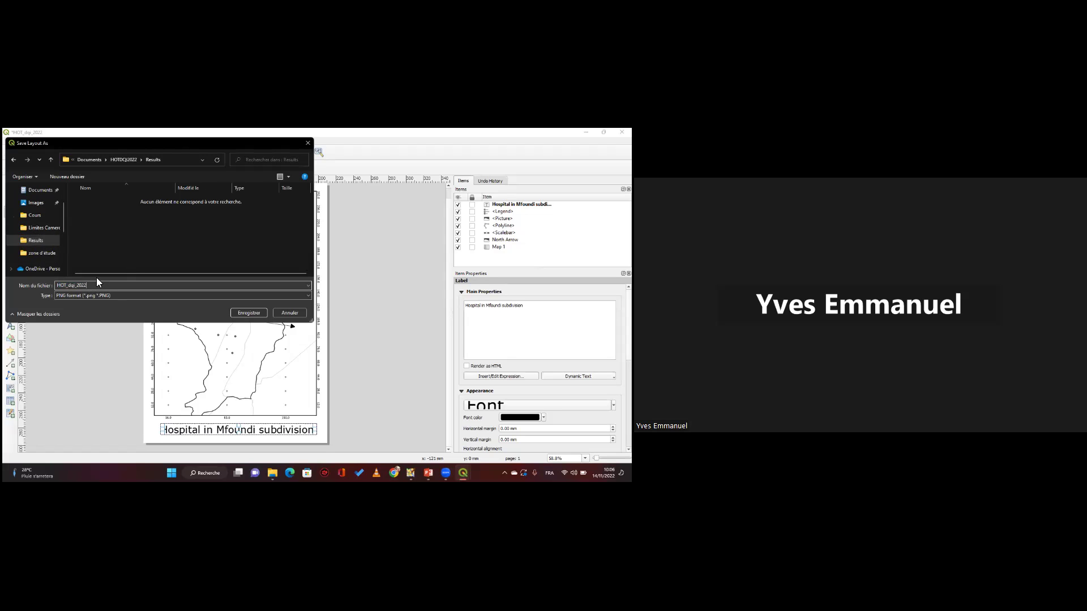
pyautogui.click(253, 314)
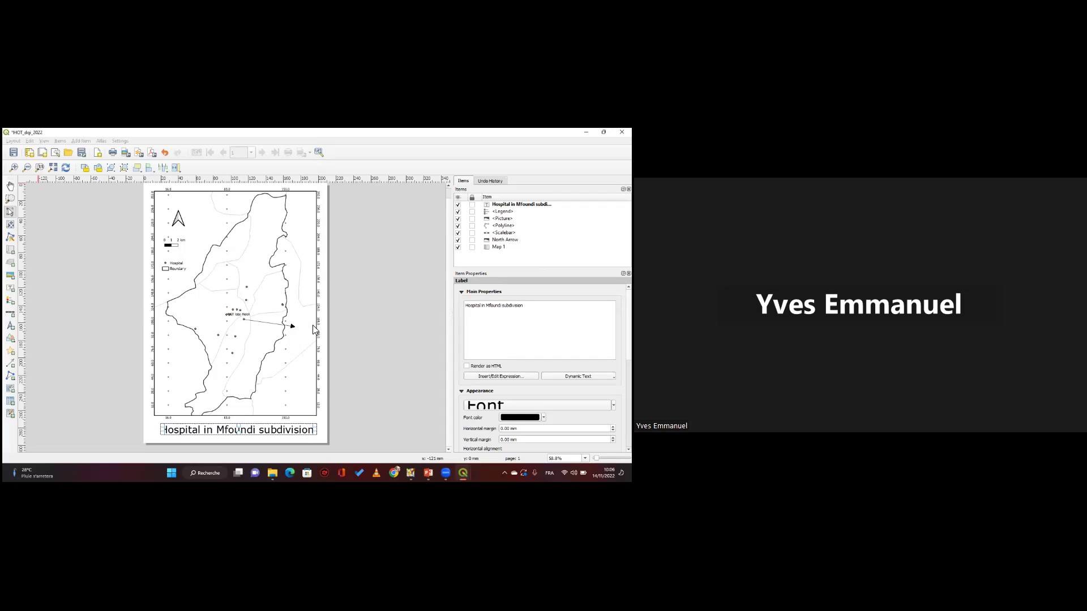
pyautogui.click(335, 378)
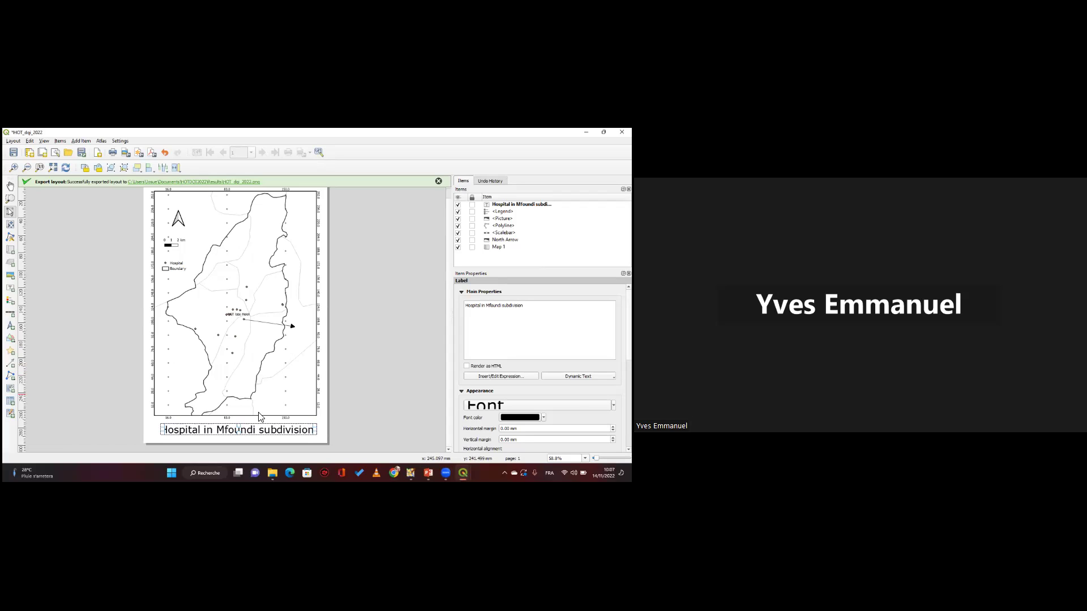
# Switch to File Explorer and open the exported HOT_dqi_2022 image from the Results folder.
pyautogui.click(273, 473)
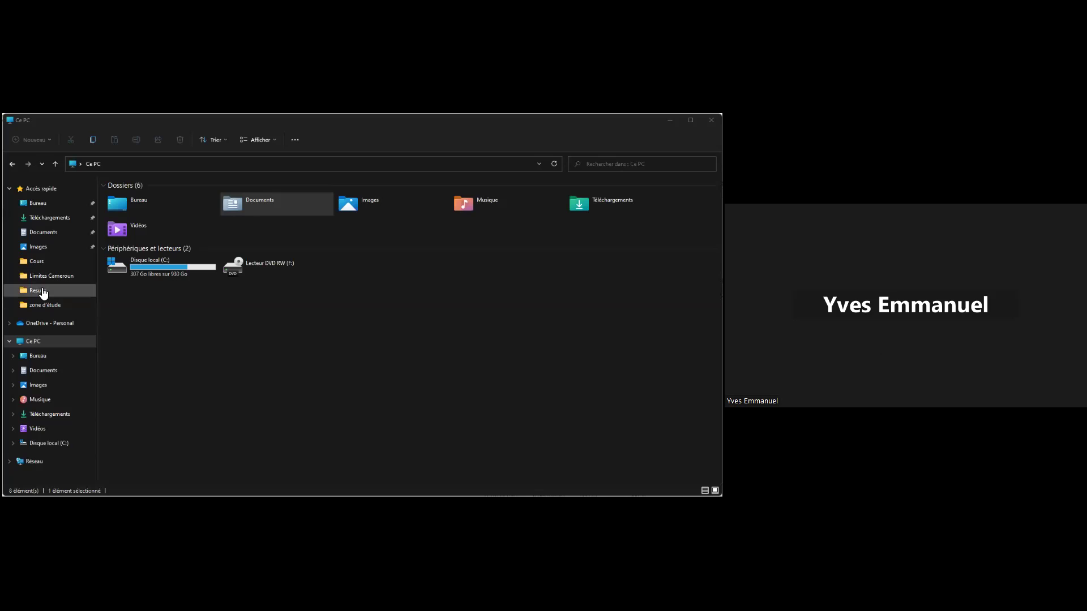
pyautogui.click(37, 291)
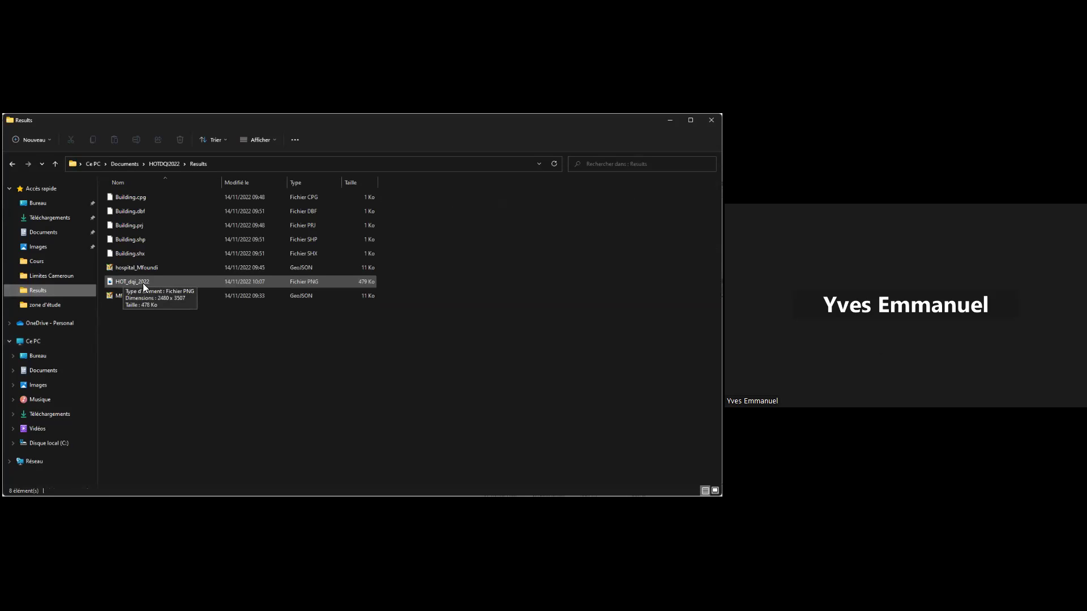
pyautogui.click(146, 280)
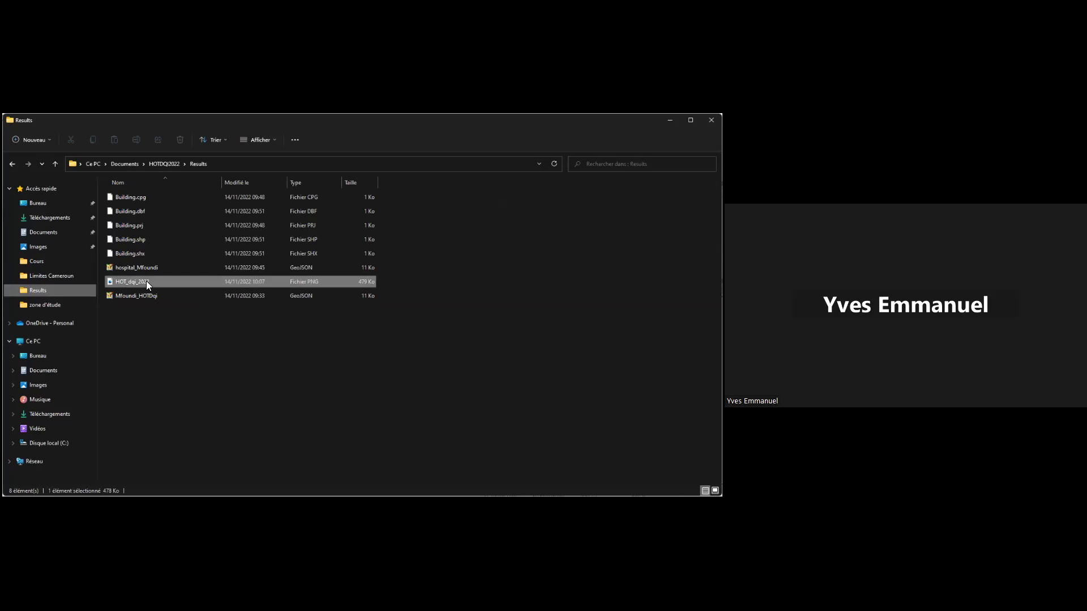
pyautogui.doubleClick(146, 281)
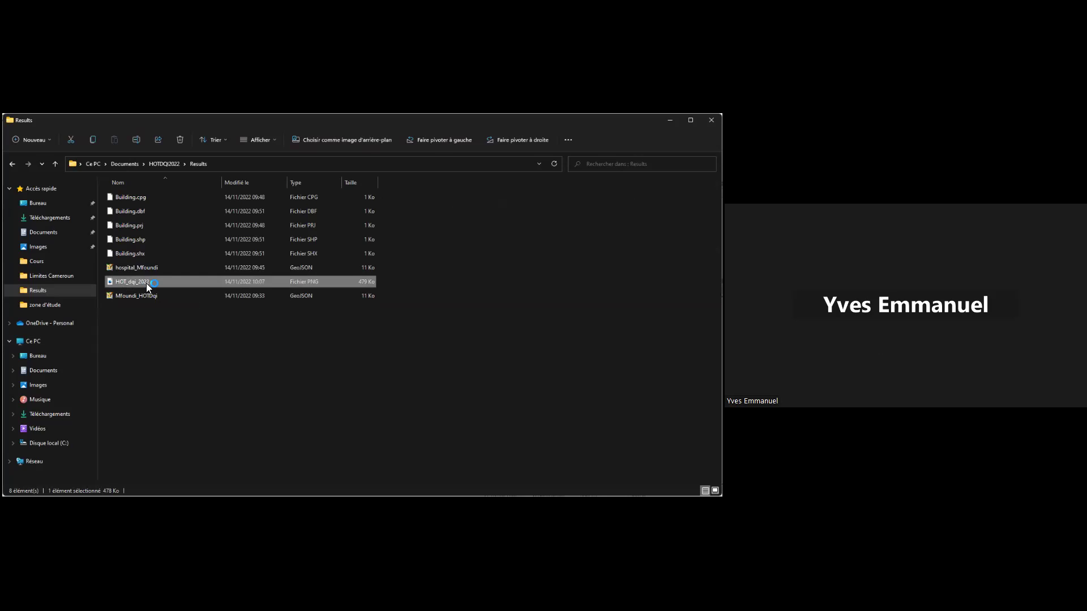